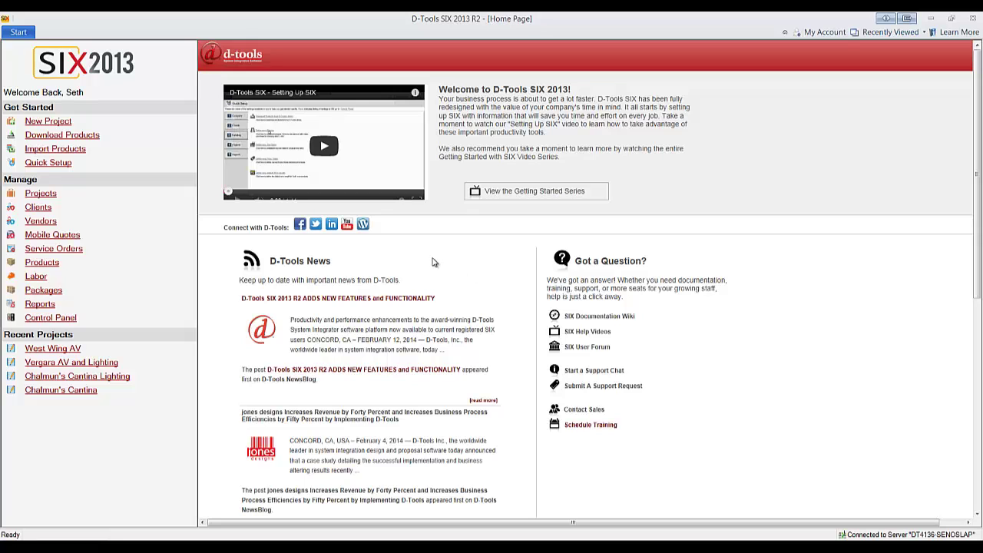
Open the Control Panel via Start > Setup and browse Mobile Devices, Mobile Quote Settings and Users.
{"action": "left_click", "coordinate": [18, 33]}
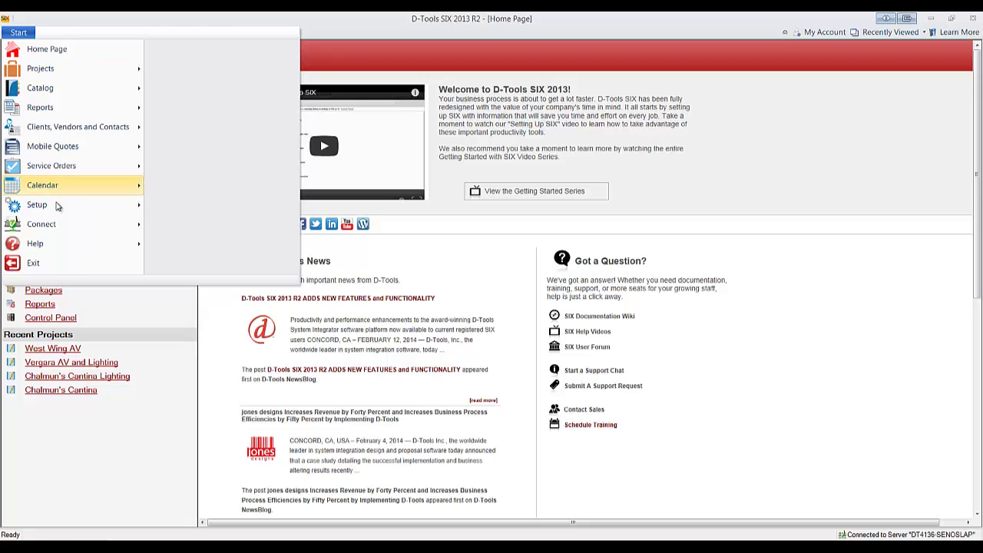
{"action": "mouse_move", "coordinate": [57, 203]}
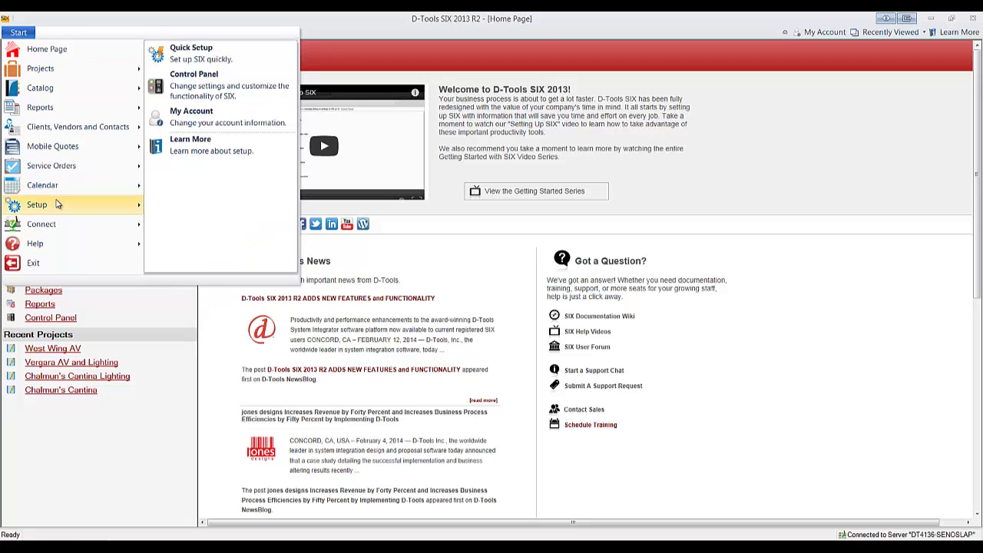
{"action": "left_click", "coordinate": [190, 93]}
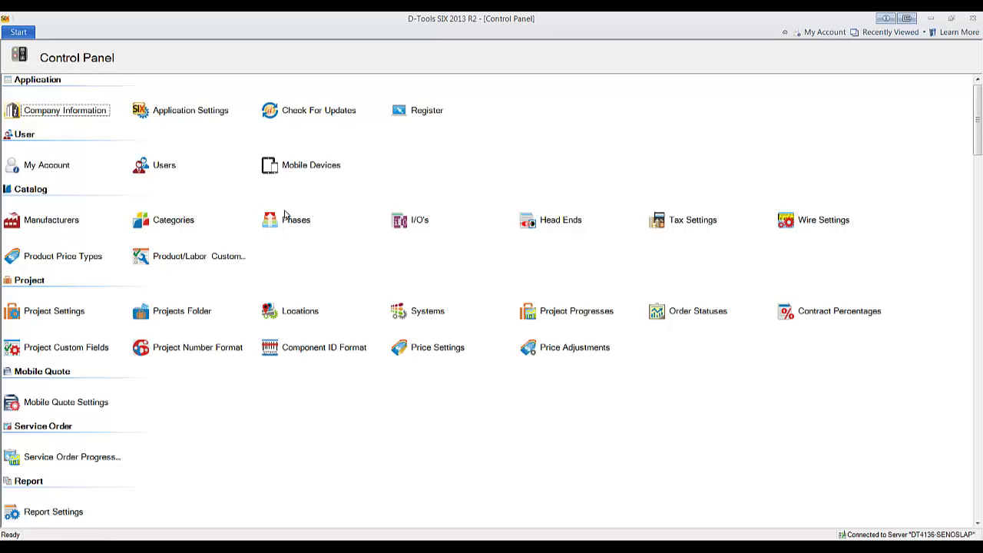
{"action": "left_click", "coordinate": [277, 172]}
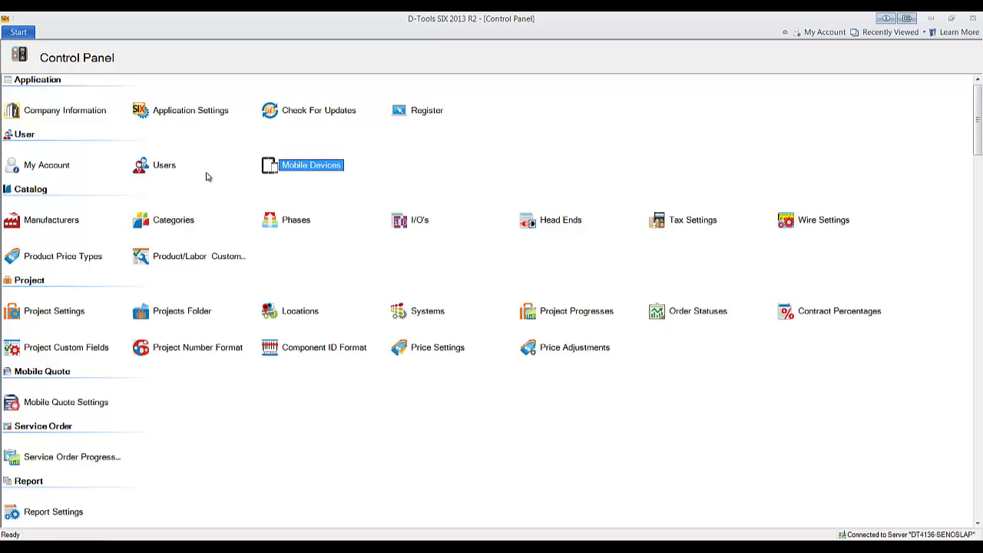
{"action": "left_click", "coordinate": [68, 403]}
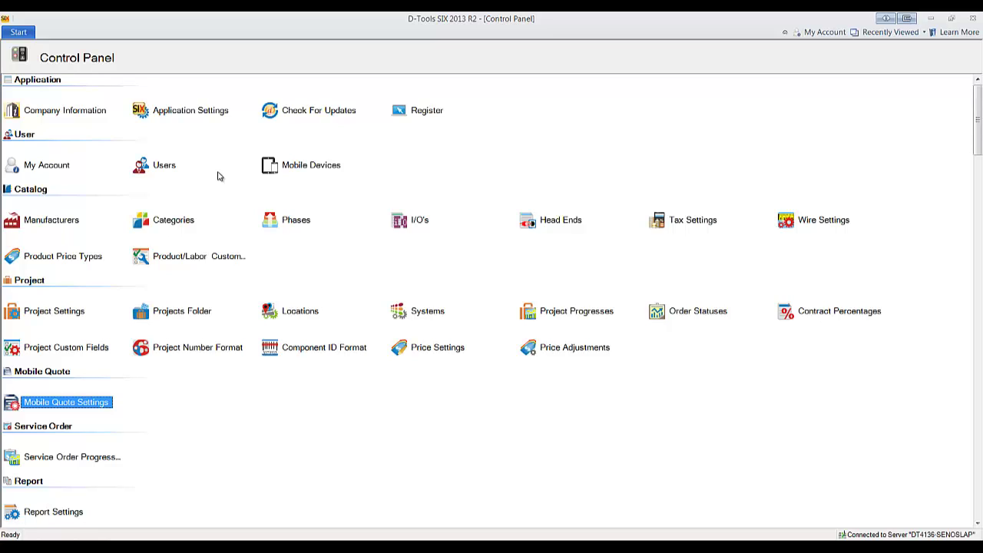
{"action": "left_click", "coordinate": [165, 170]}
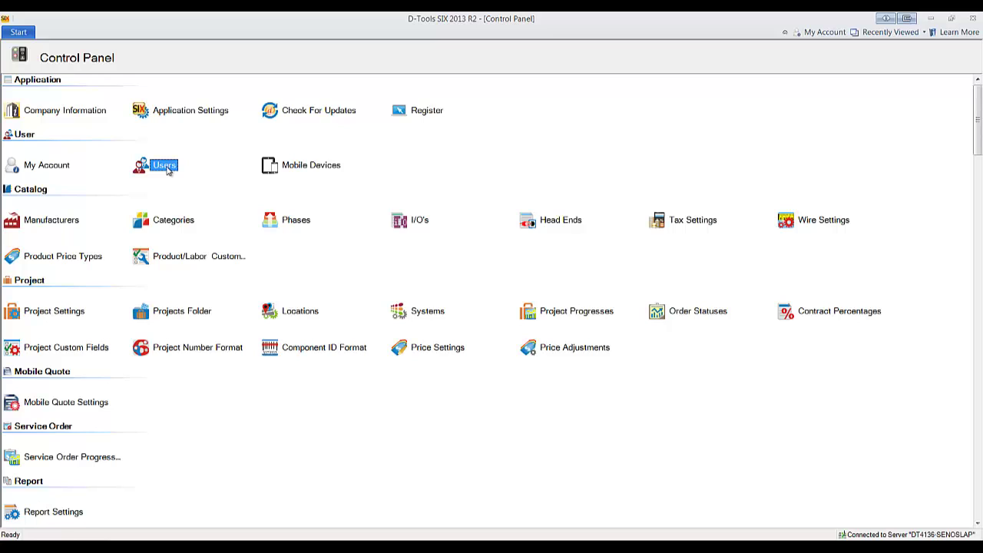
{"action": "double_click", "coordinate": [164, 167]}
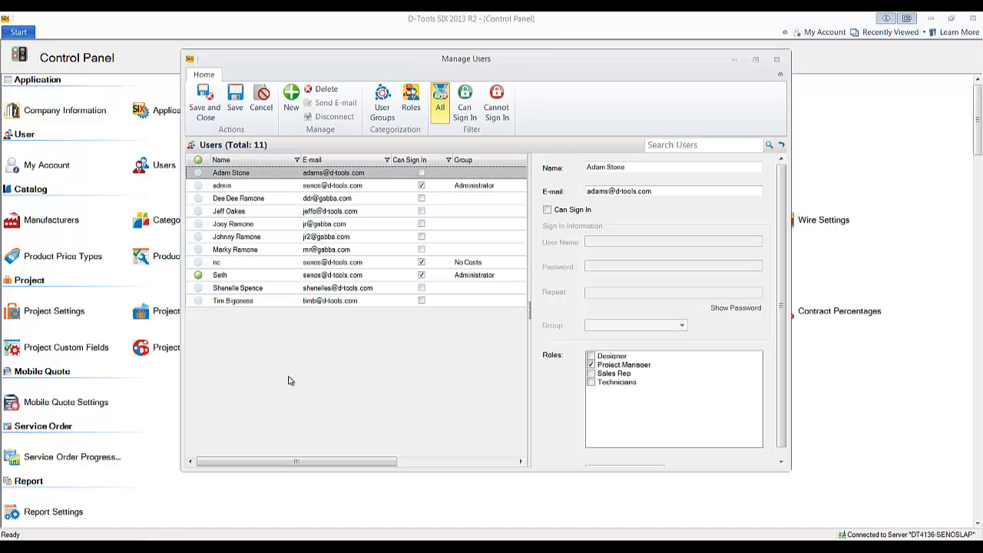
{"action": "left_click", "coordinate": [283, 264]}
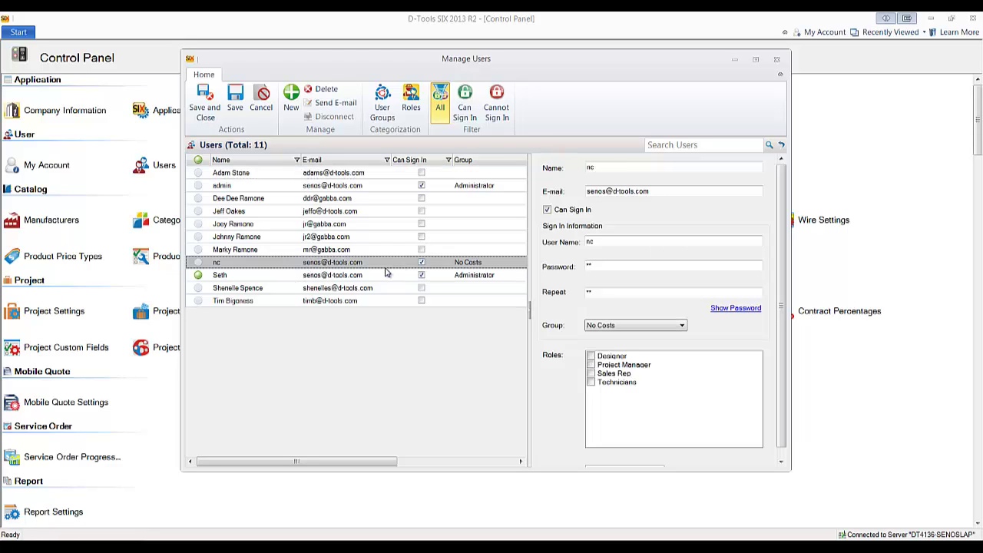
{"action": "left_click", "coordinate": [381, 116]}
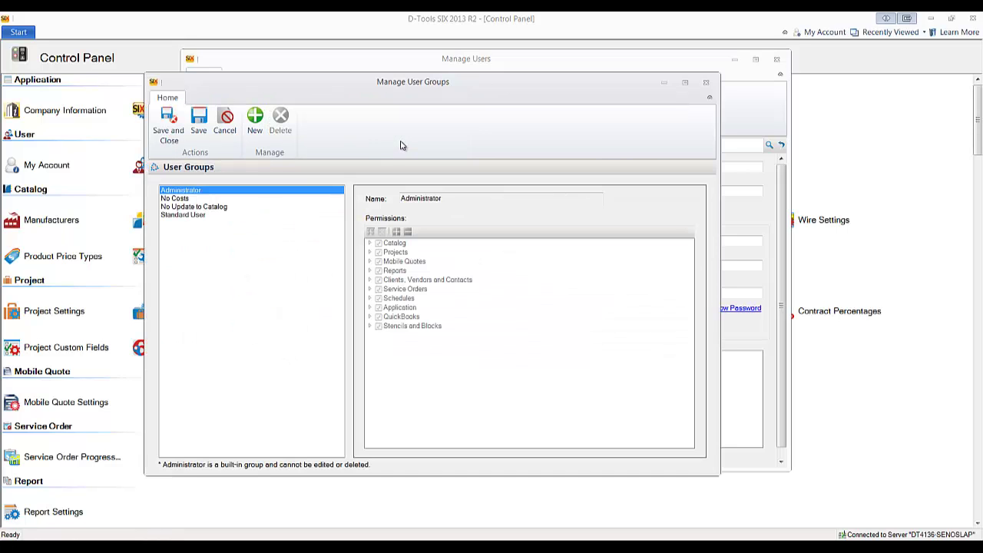
{"action": "left_click", "coordinate": [192, 199]}
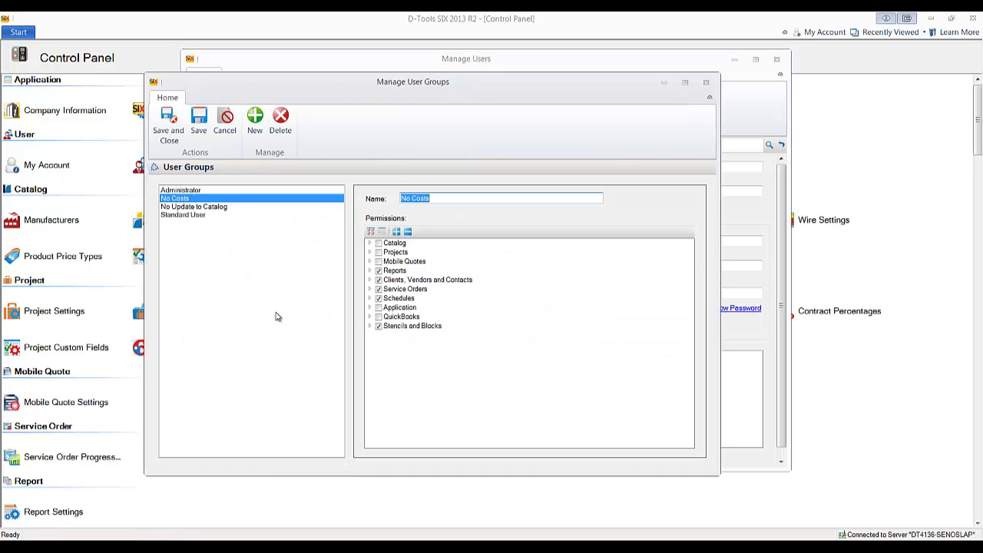
{"action": "left_click", "coordinate": [369, 244]}
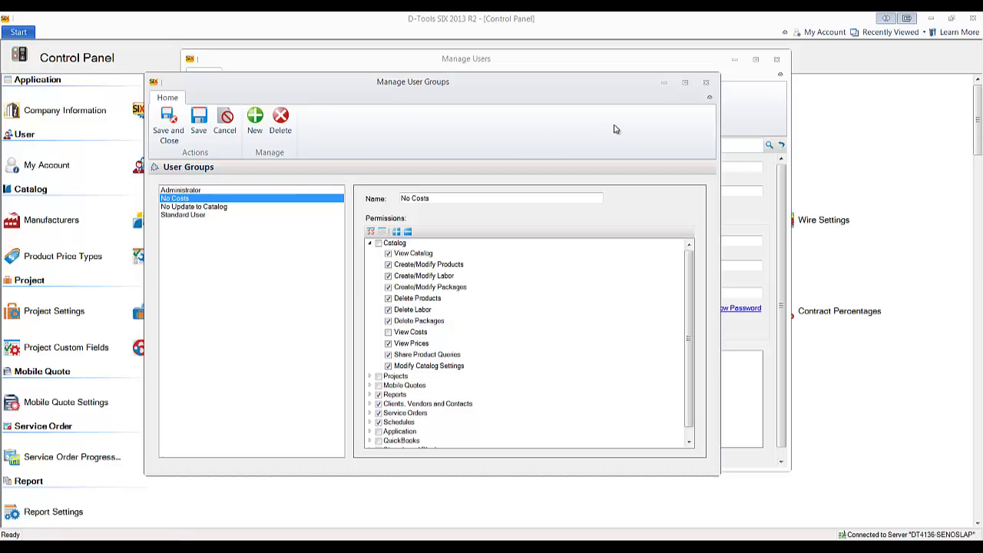
{"action": "left_click", "coordinate": [705, 82]}
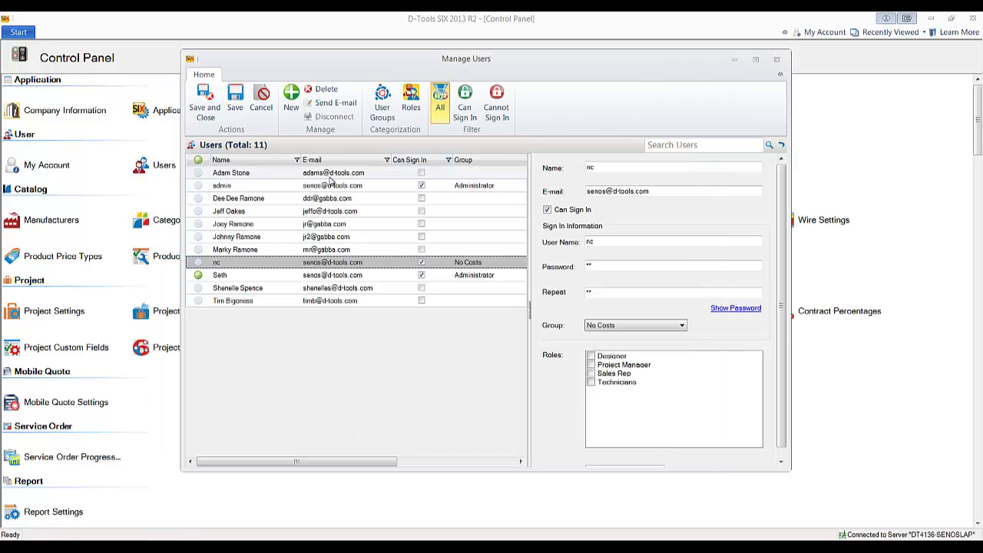
{"action": "left_click", "coordinate": [778, 60]}
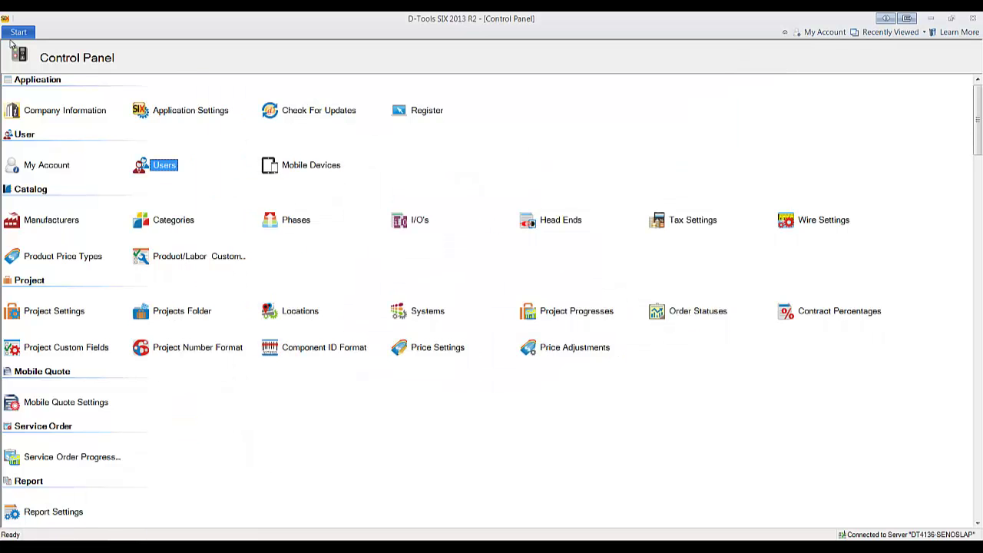
Disconnect from the server using the Start menu's Connect options.
{"action": "left_click", "coordinate": [18, 33]}
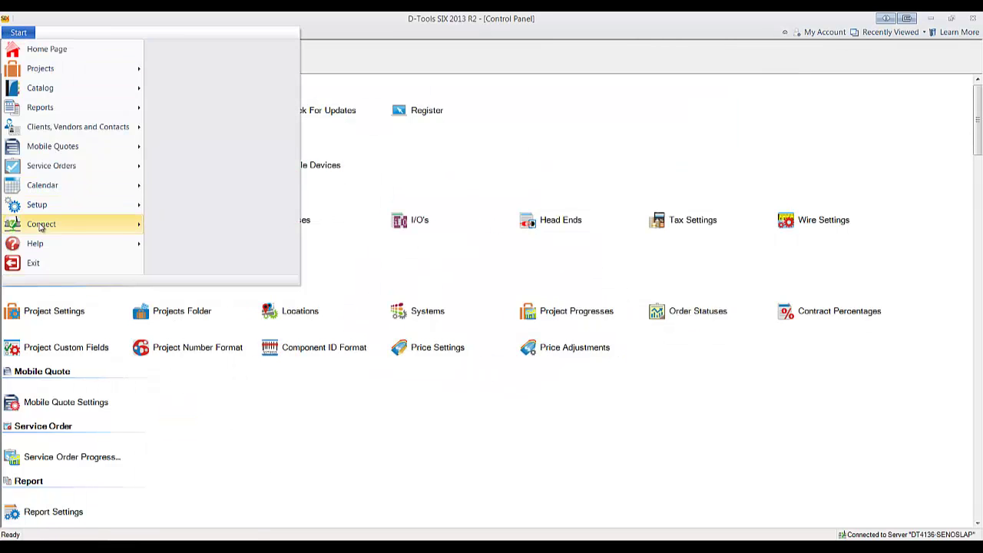
{"action": "mouse_move", "coordinate": [41, 226]}
{"action": "left_click", "coordinate": [213, 93]}
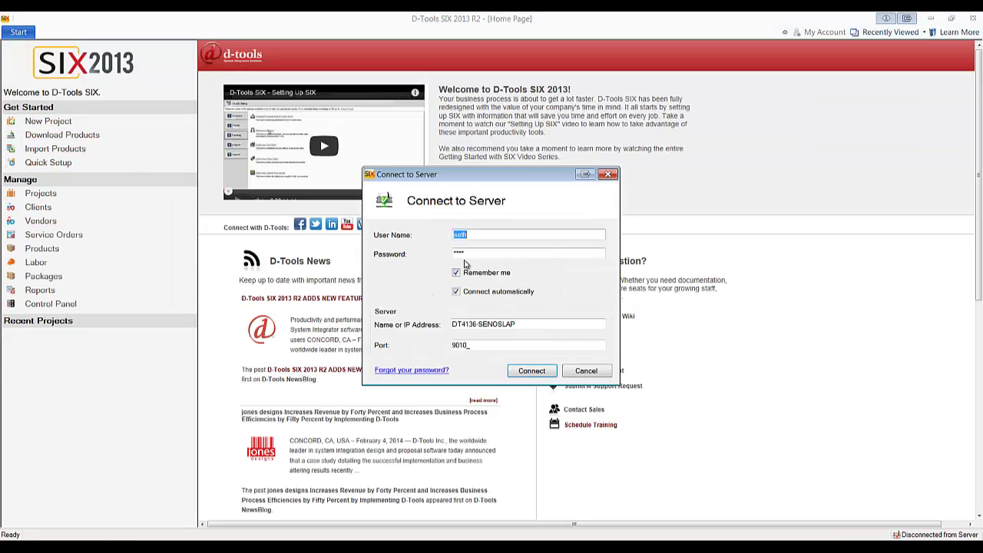
Sign in to the server as the other user with their user name and password.
{"action": "type", "text": "nc"}
{"action": "key", "text": "Tab"}
{"action": "type", "text": "n"}
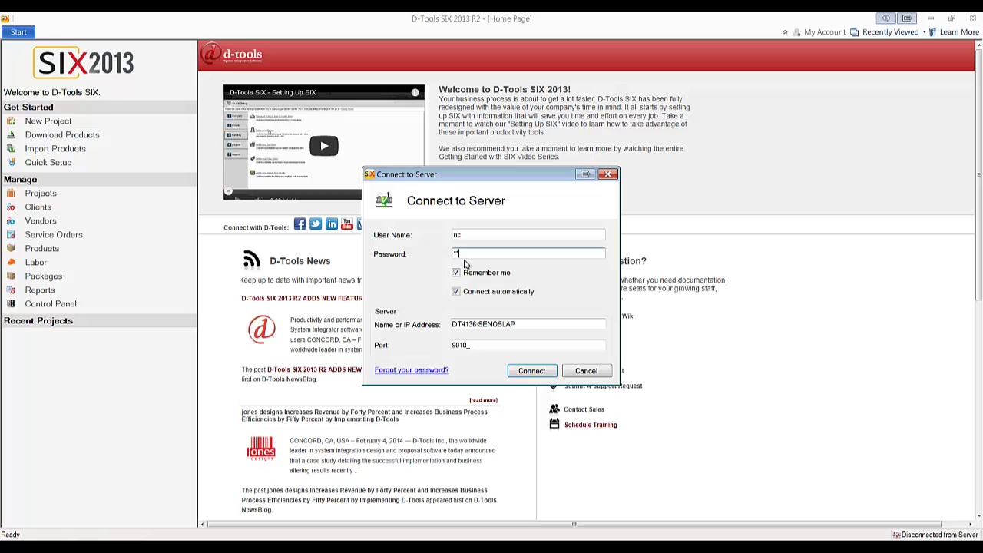
{"action": "key", "text": "Return"}
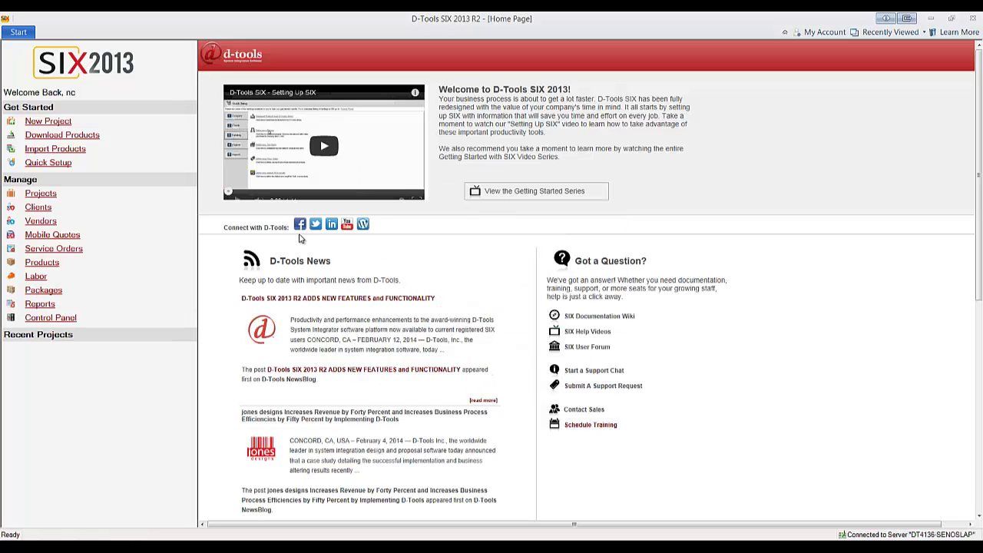
{"action": "left_click", "coordinate": [23, 33]}
Open Manage Products and check the Price page of product 00-303-01, then close it.
{"action": "mouse_move", "coordinate": [51, 89]}
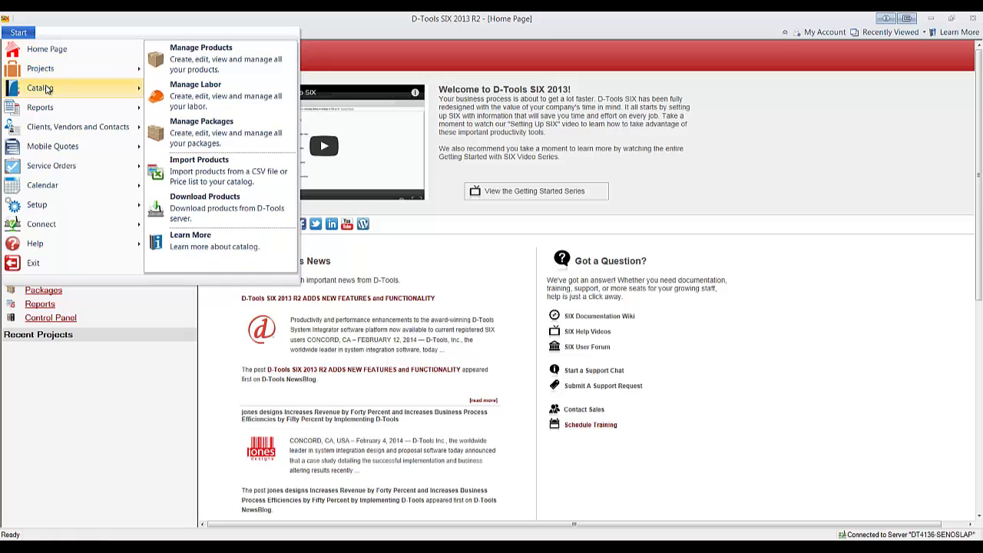
{"action": "left_click", "coordinate": [205, 67]}
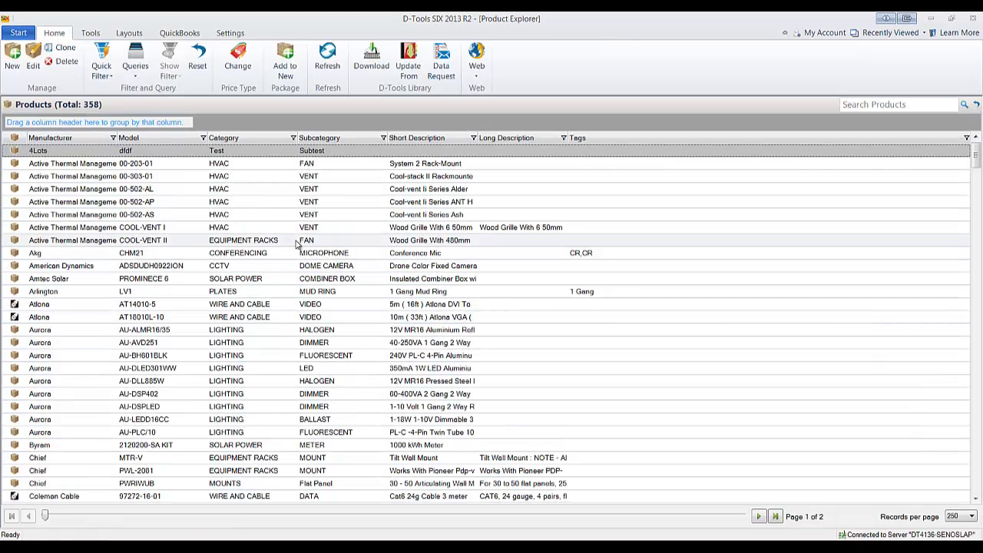
{"action": "left_click", "coordinate": [237, 177]}
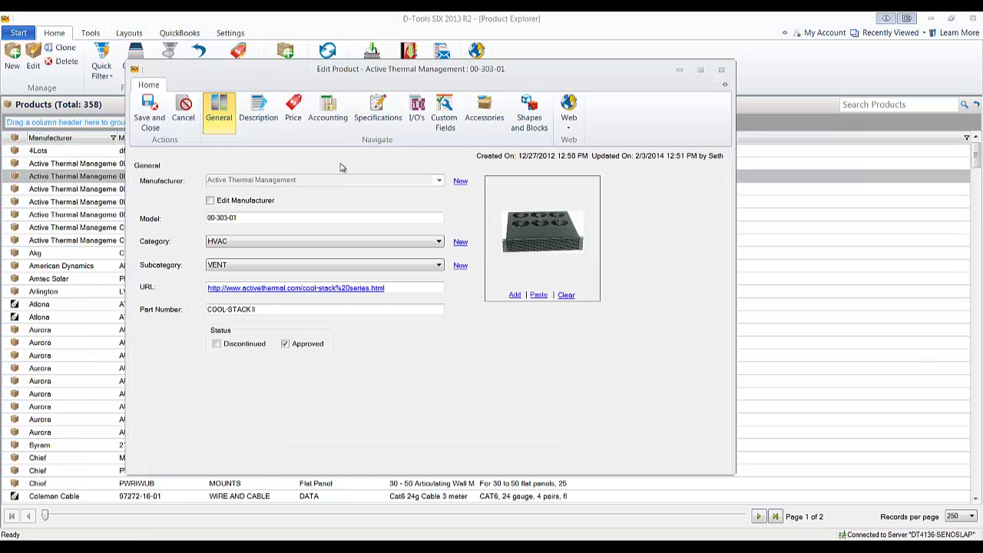
{"action": "left_click", "coordinate": [293, 116]}
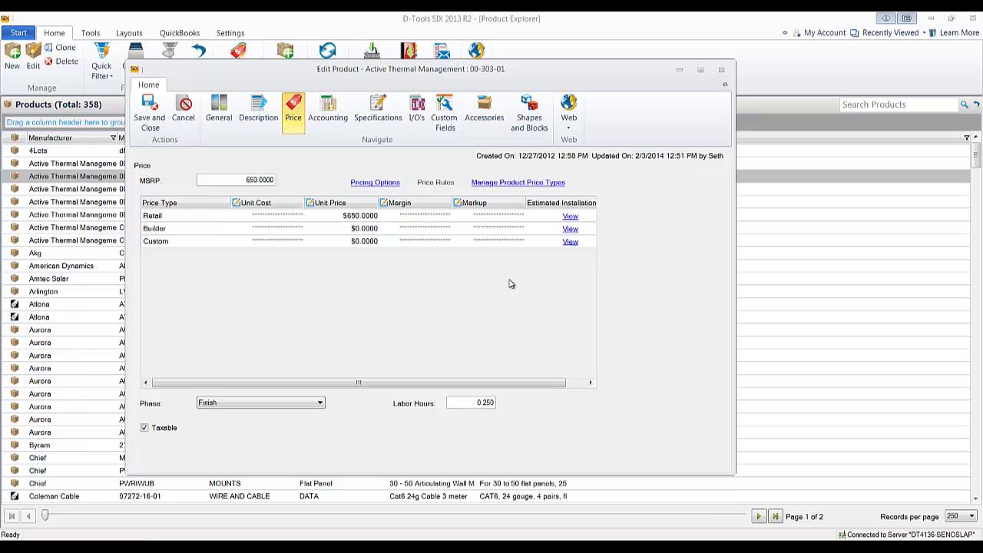
{"action": "left_click", "coordinate": [721, 69]}
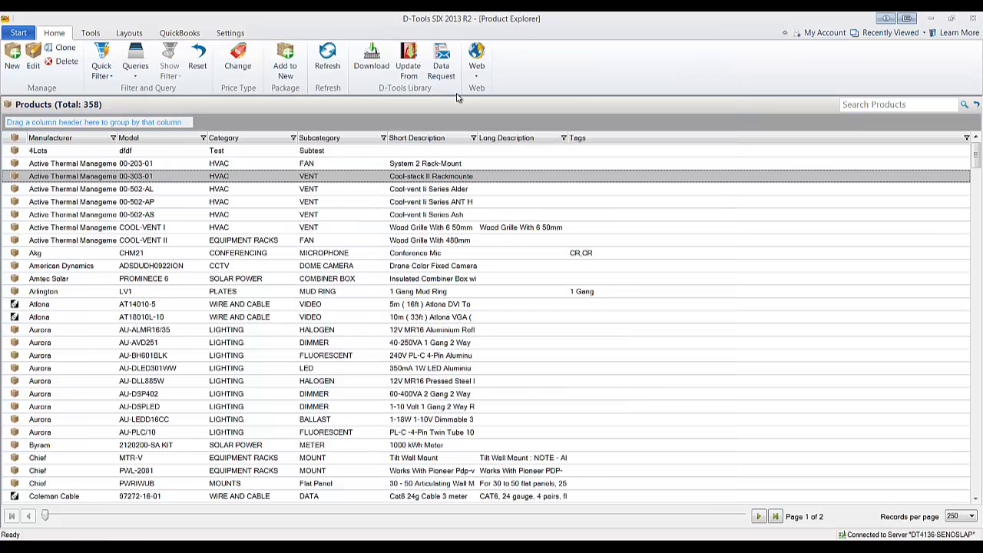
Review the Manage Phases window from the Settings tab, then close it.
{"action": "left_click", "coordinate": [231, 33]}
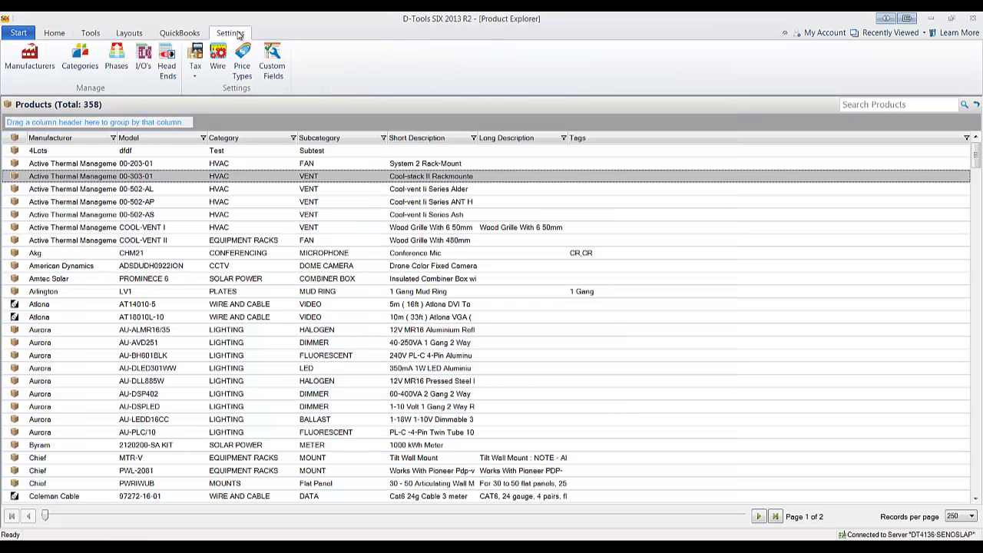
{"action": "left_click", "coordinate": [126, 56]}
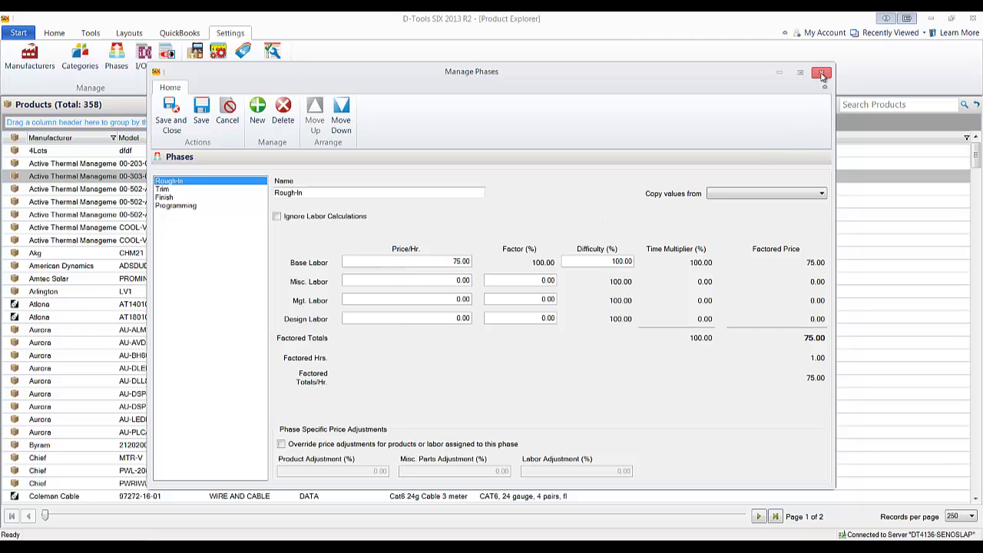
{"action": "left_click", "coordinate": [821, 72]}
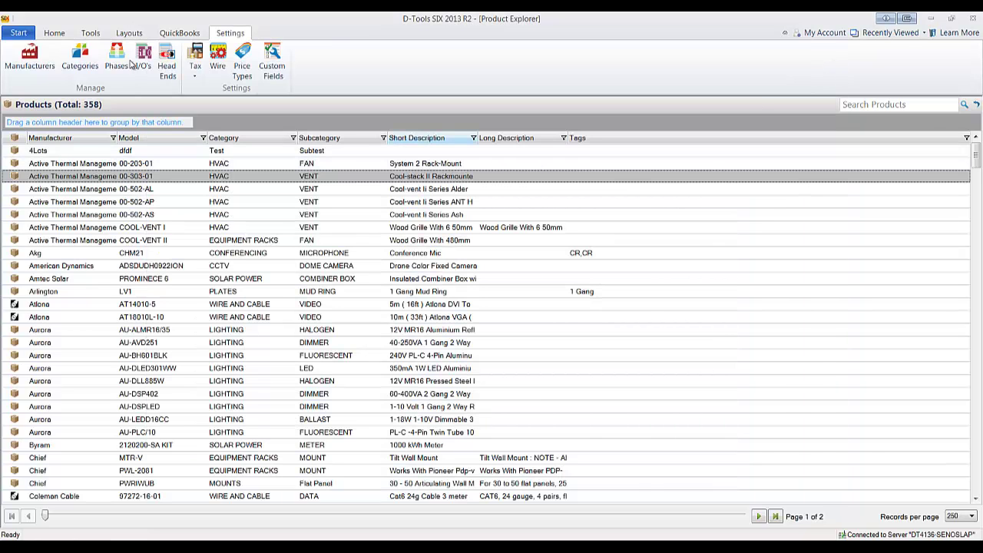
{"action": "left_click", "coordinate": [18, 33]}
Disconnect and reconnect to the server as the original administrator user.
{"action": "mouse_move", "coordinate": [61, 234]}
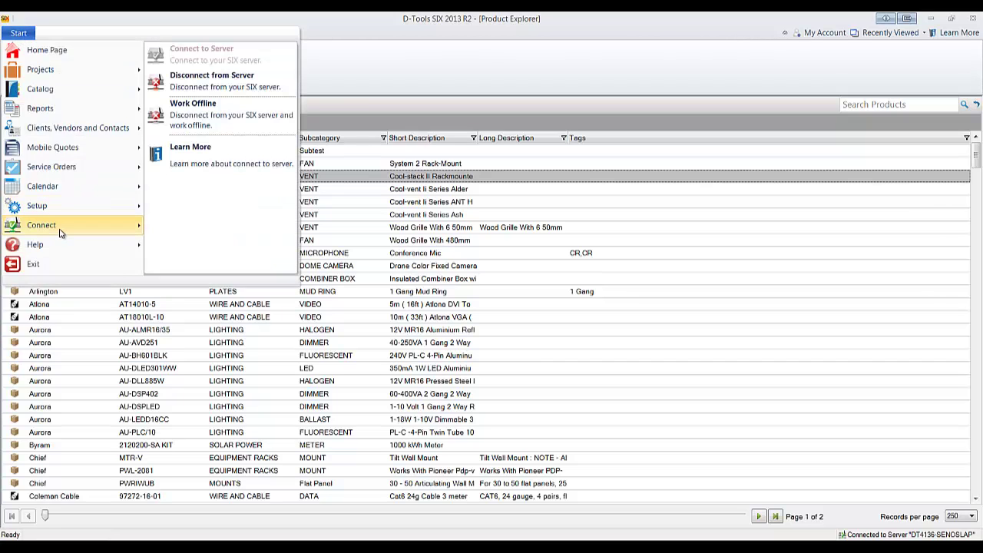
{"action": "left_click", "coordinate": [193, 111]}
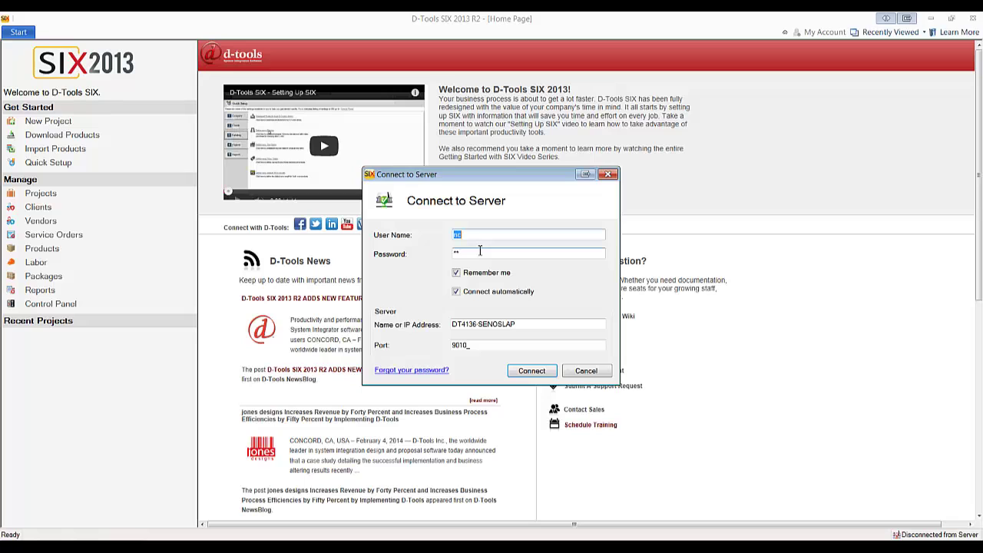
{"action": "type", "text": "seth"}
{"action": "key", "text": "Tab"}
{"action": "key", "text": "Return"}
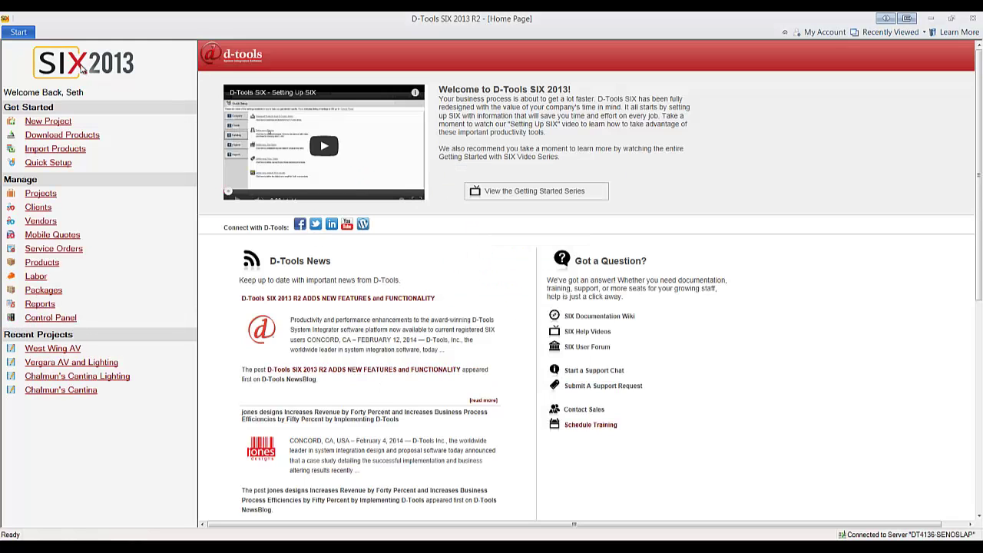
Open the Control Panel via Start > Setup and bring up Manage Users.
{"action": "left_click", "coordinate": [18, 32]}
{"action": "mouse_move", "coordinate": [58, 205]}
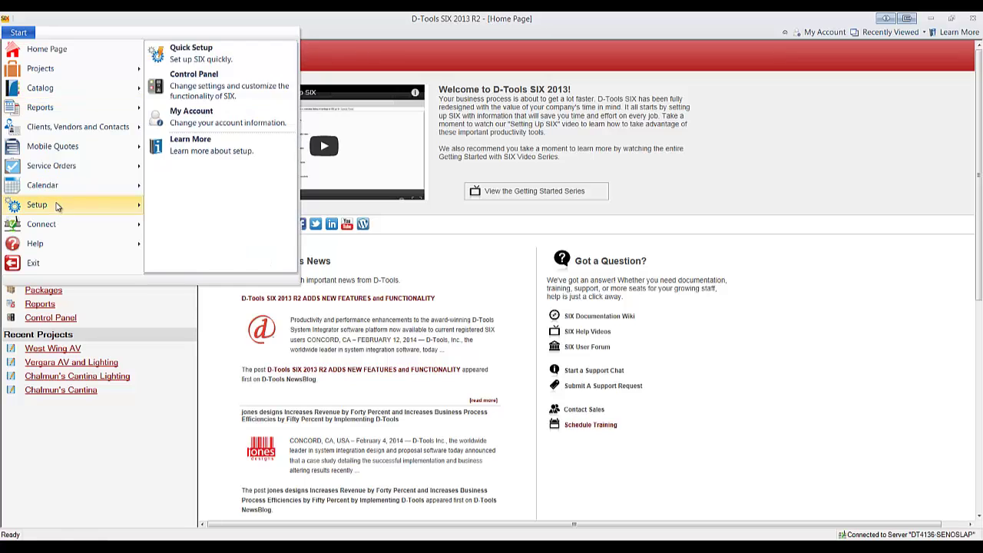
{"action": "left_click", "coordinate": [203, 85]}
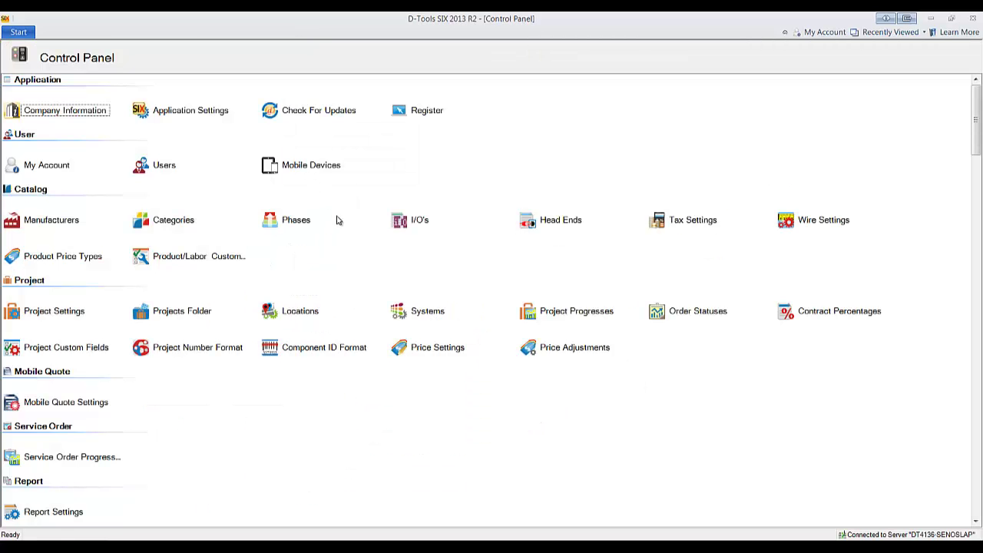
{"action": "left_click", "coordinate": [154, 166]}
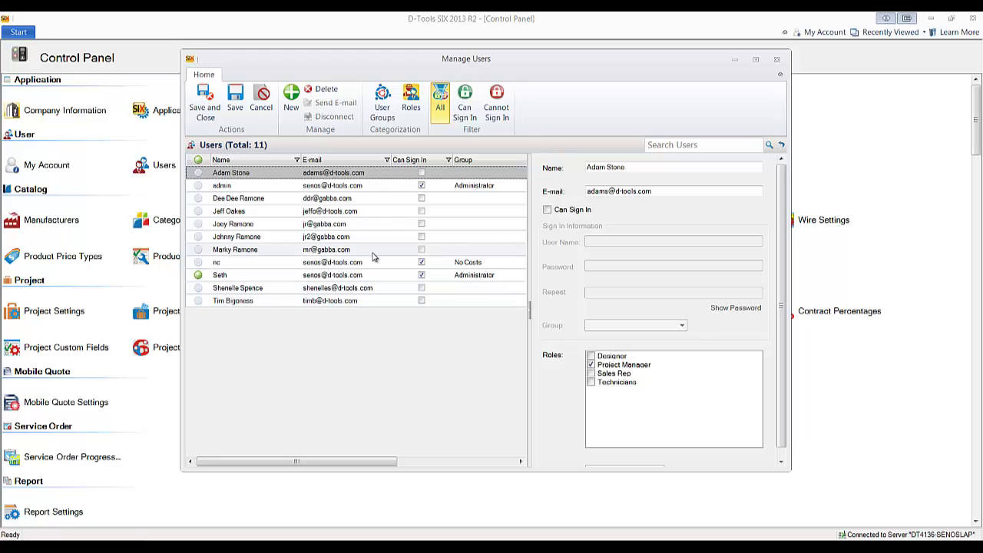
{"action": "left_click", "coordinate": [382, 102]}
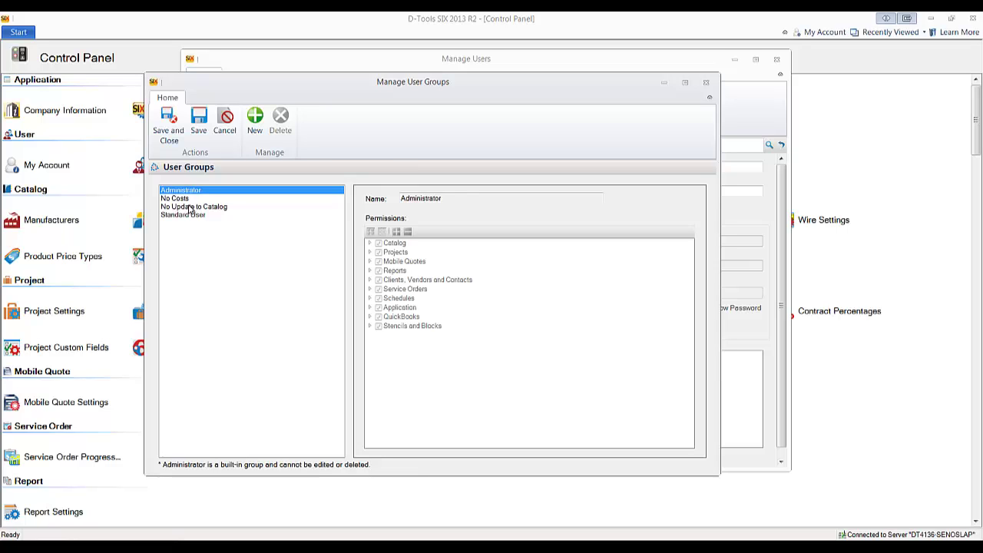
{"action": "left_click", "coordinate": [191, 207]}
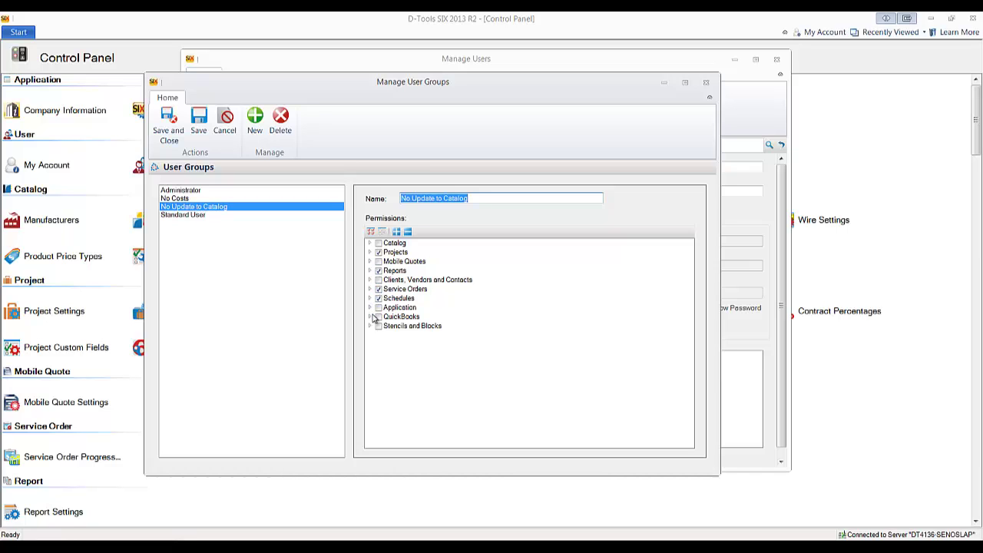
{"action": "left_click", "coordinate": [369, 279]}
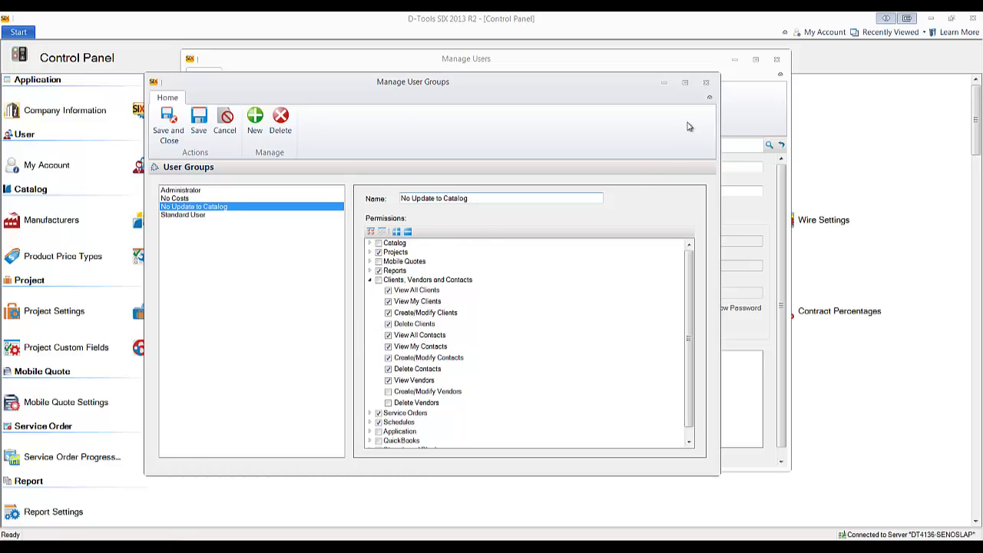
{"action": "left_click", "coordinate": [705, 83]}
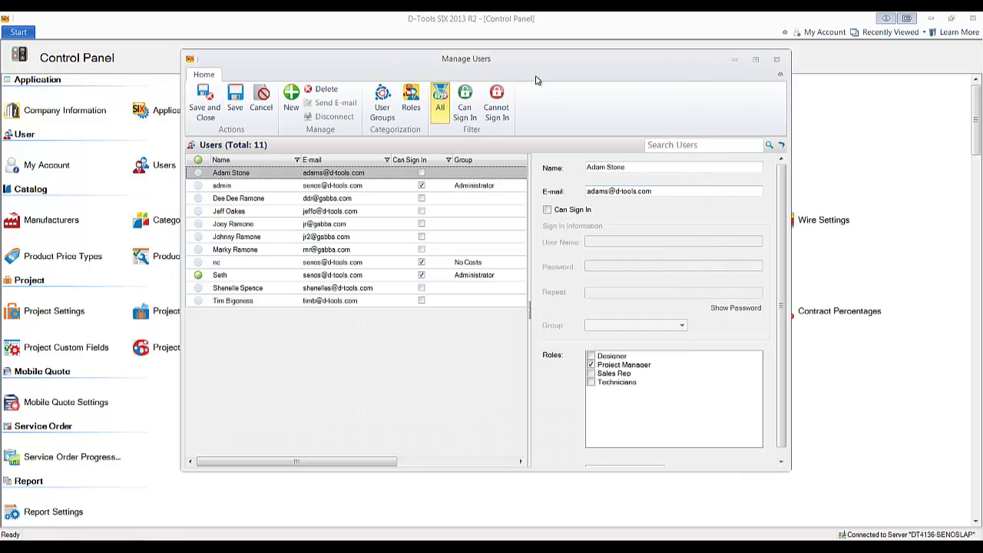
{"action": "left_click", "coordinate": [778, 60]}
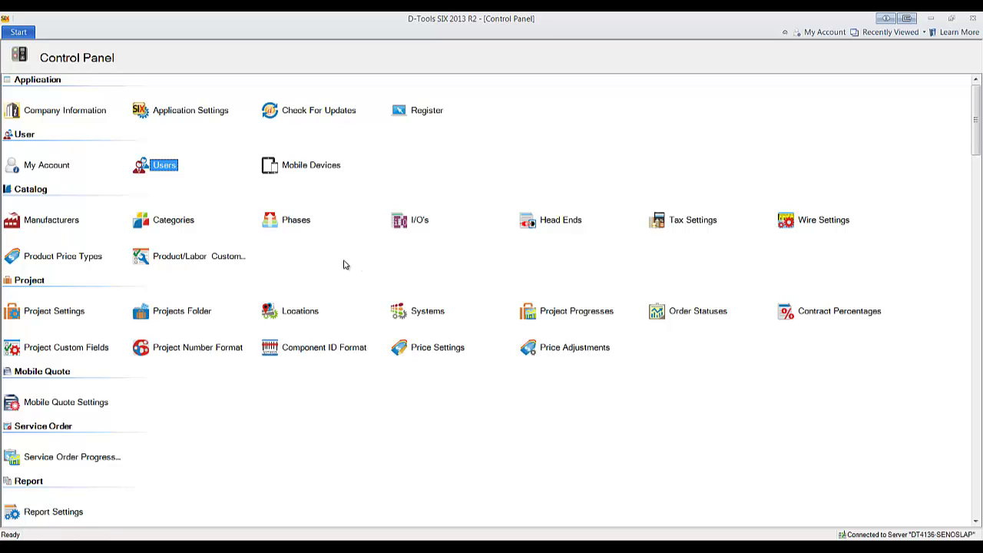
Select My Account in the Control Panel's User section.
{"action": "left_click", "coordinate": [65, 170]}
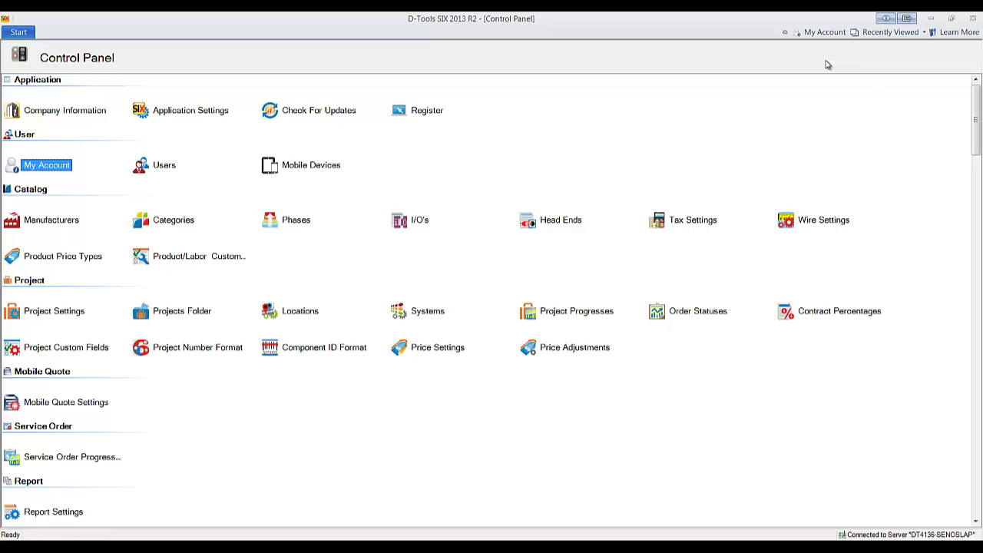
{"action": "left_click", "coordinate": [826, 32]}
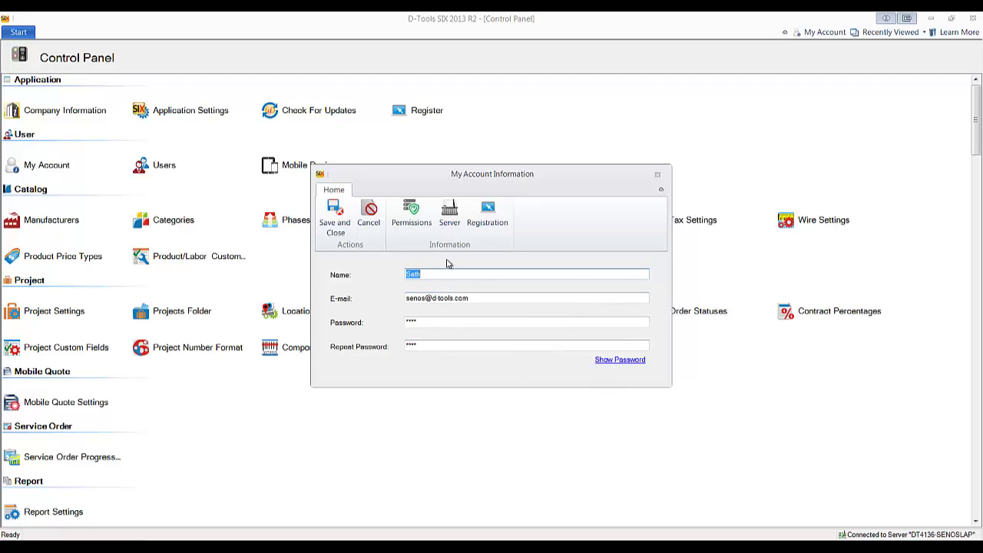
{"action": "left_click", "coordinate": [409, 221]}
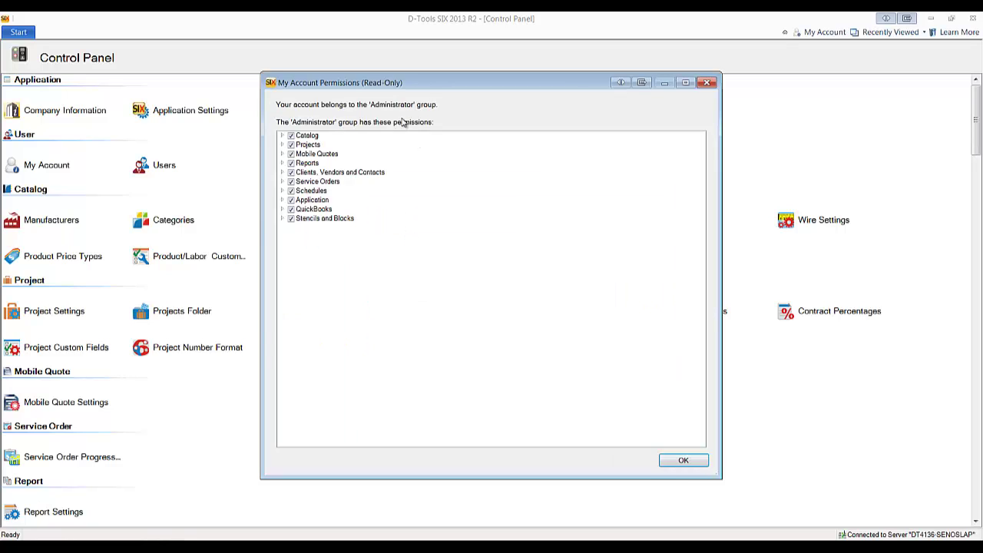
{"action": "left_click", "coordinate": [283, 136]}
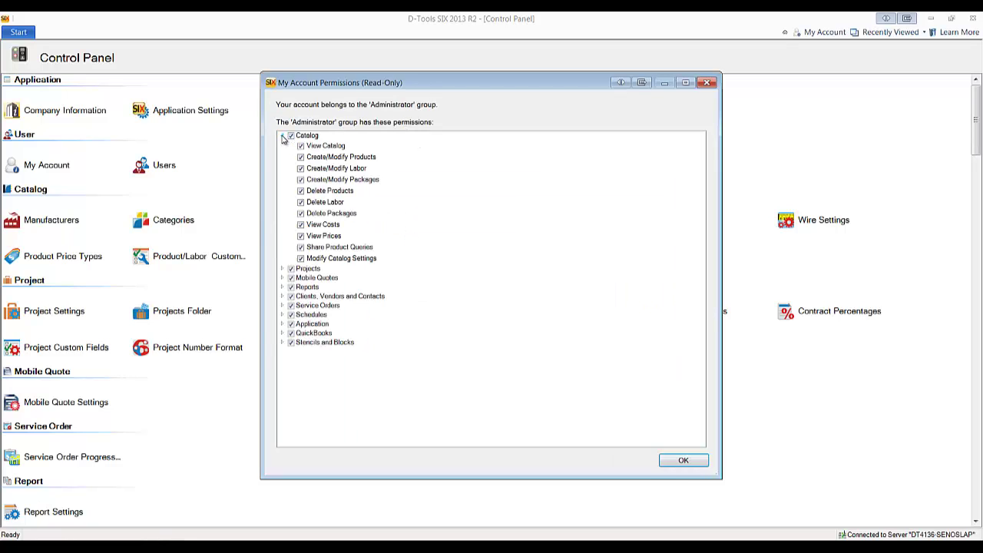
{"action": "left_click", "coordinate": [282, 136]}
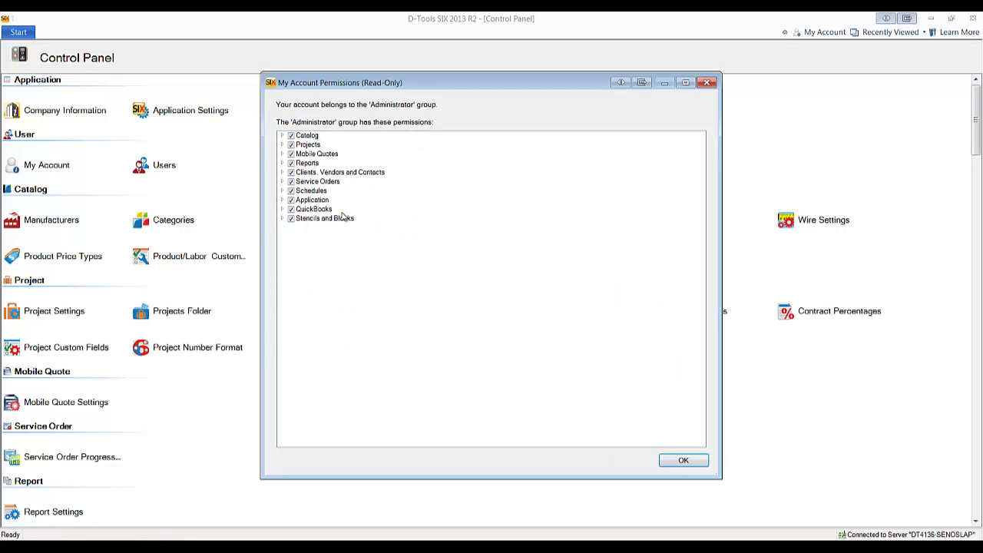
{"action": "left_click", "coordinate": [706, 82]}
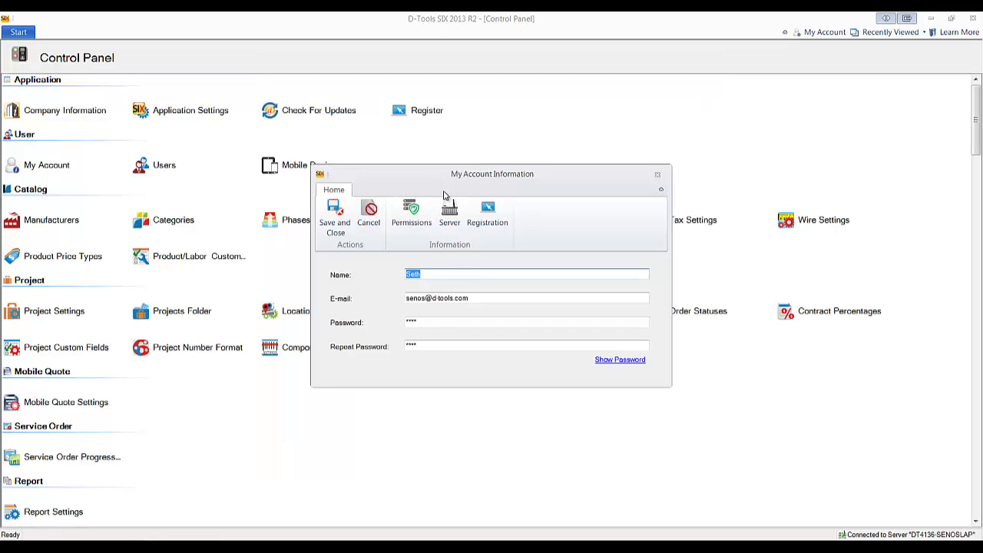
{"action": "left_click", "coordinate": [448, 214]}
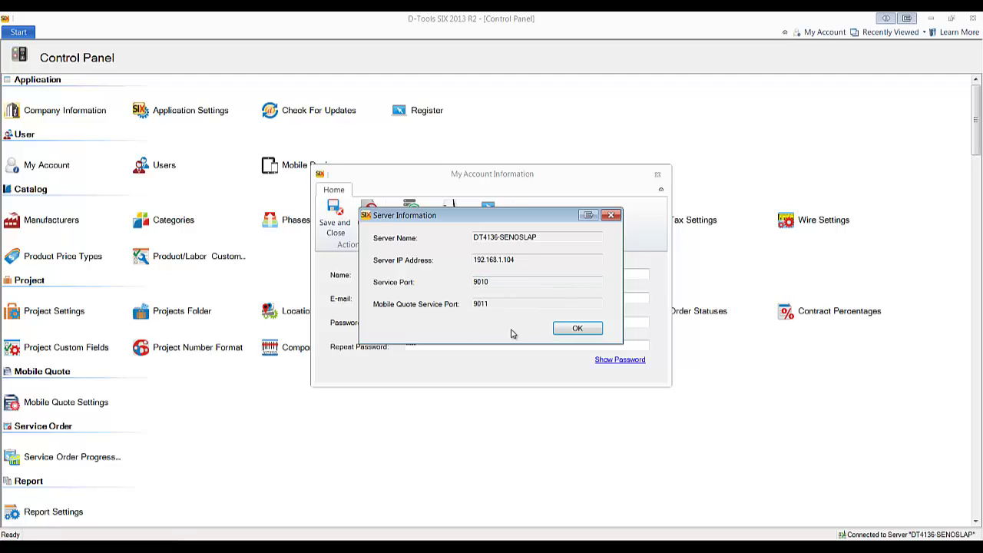
{"action": "left_click", "coordinate": [578, 328]}
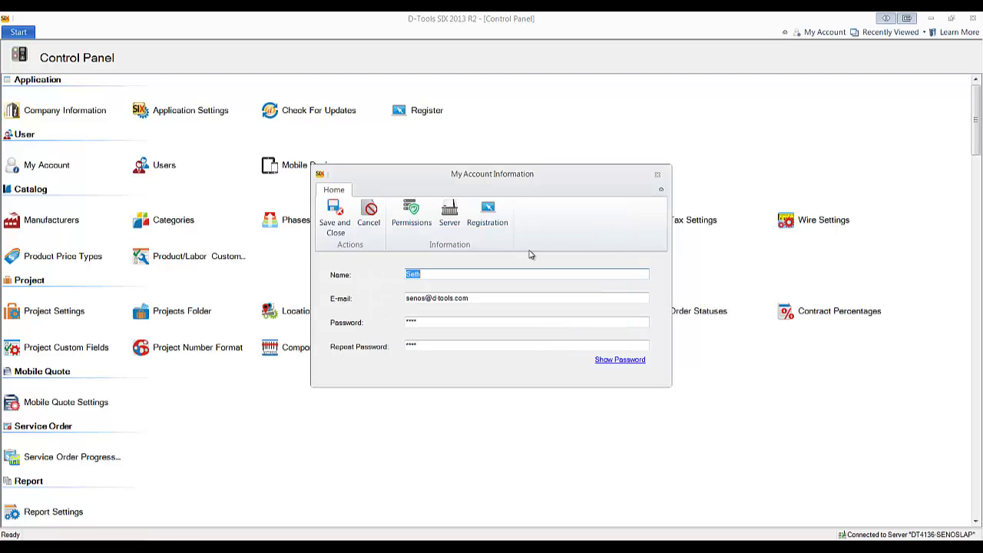
{"action": "left_click", "coordinate": [657, 177]}
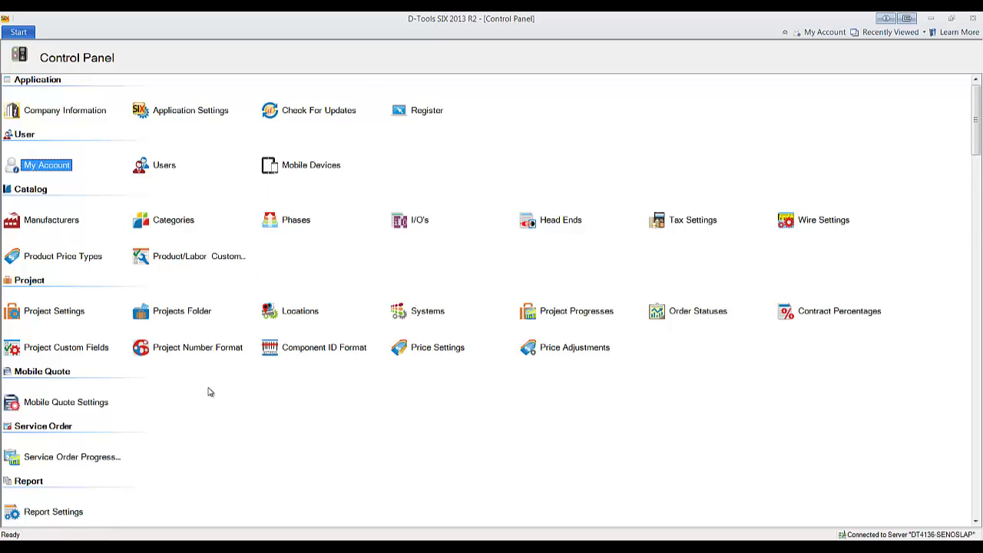
{"action": "scroll", "coordinate": [208, 393], "scroll_direction": "down", "scroll_amount": 2}
{"action": "left_click", "coordinate": [91, 421]}
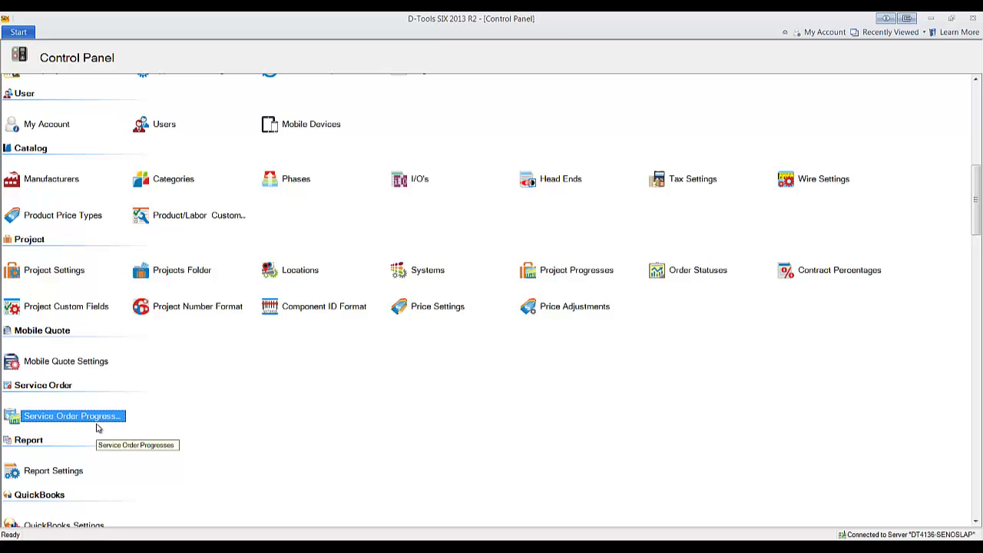
{"action": "scroll", "coordinate": [441, 327], "scroll_direction": "up", "scroll_amount": 1}
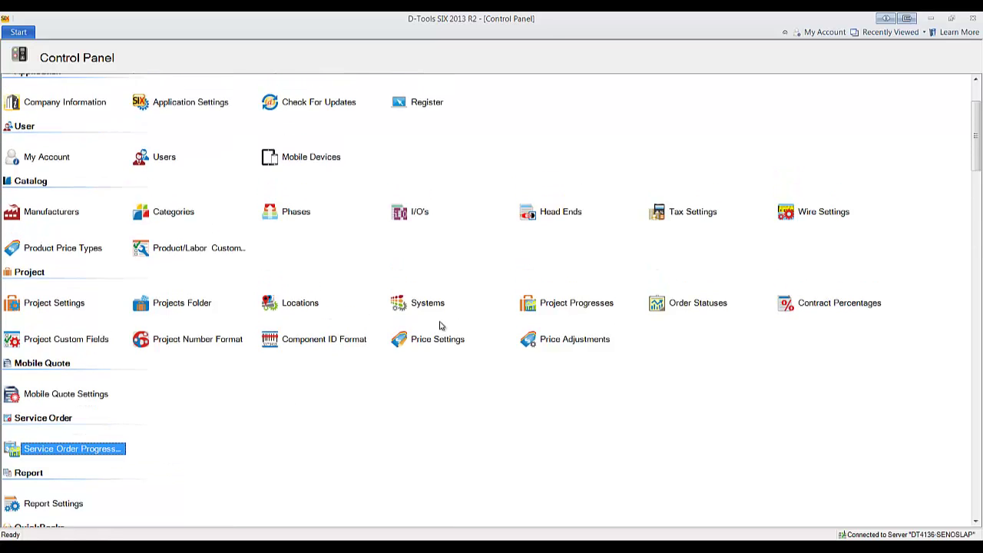
{"action": "scroll", "coordinate": [441, 327], "scroll_direction": "up", "scroll_amount": 1}
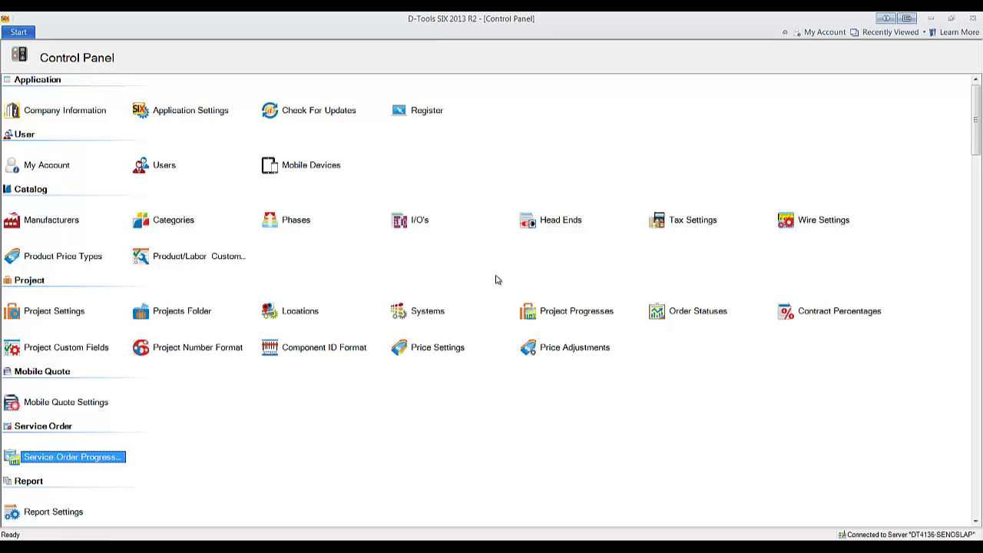
Open Tax Settings, bring up Manage Taxes, and select the PST tax.
{"action": "double_click", "coordinate": [682, 224]}
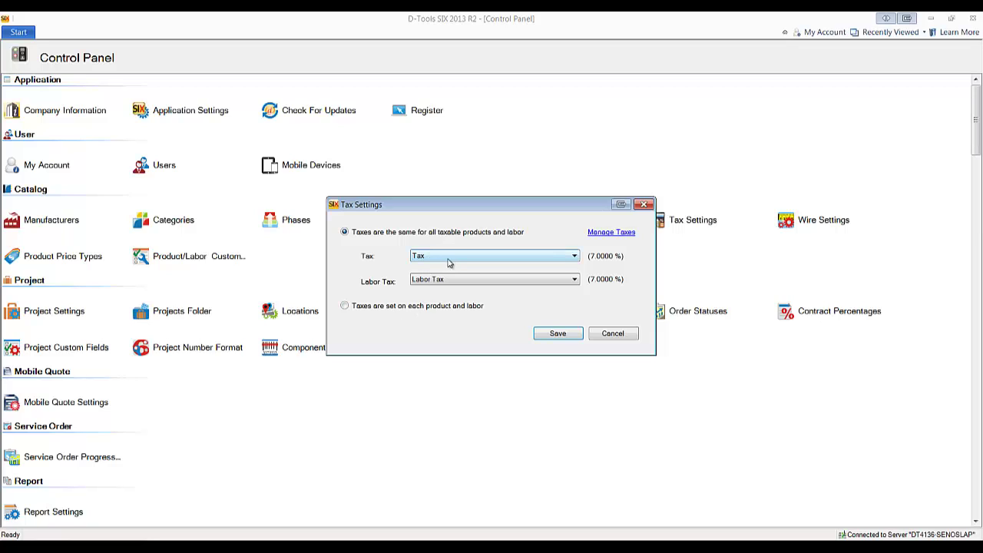
{"action": "left_click", "coordinate": [606, 235]}
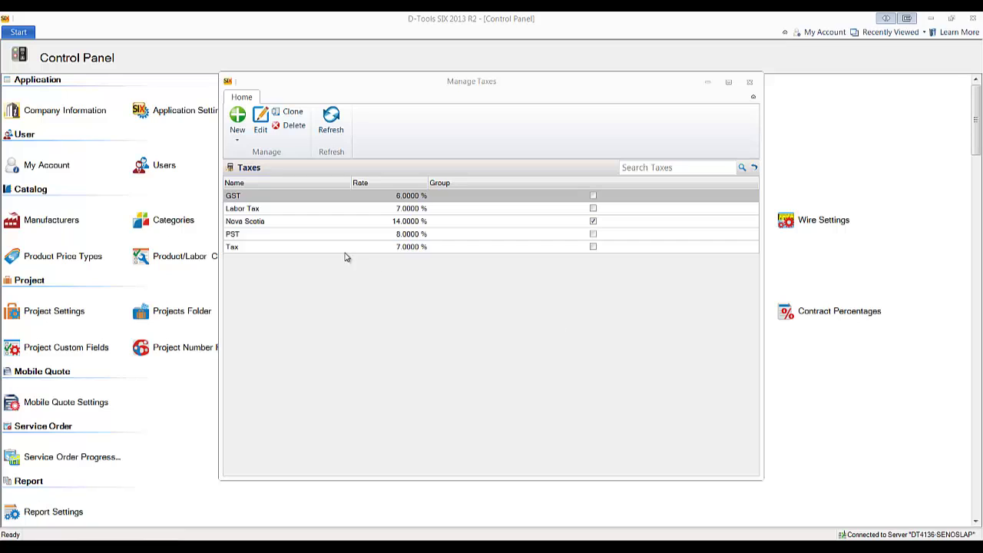
{"action": "left_click", "coordinate": [327, 234]}
Review the Nova Scotia, PST and GST taxes, then draft tax group 'fdfew' with Labor Tax and PST.
{"action": "left_click", "coordinate": [305, 226]}
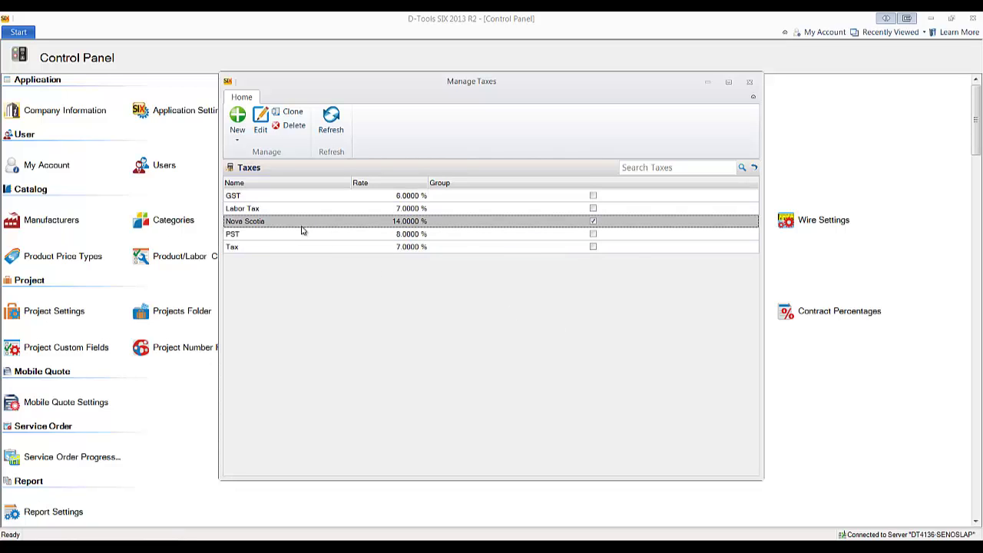
{"action": "left_click", "coordinate": [255, 234]}
{"action": "left_click", "coordinate": [254, 198]}
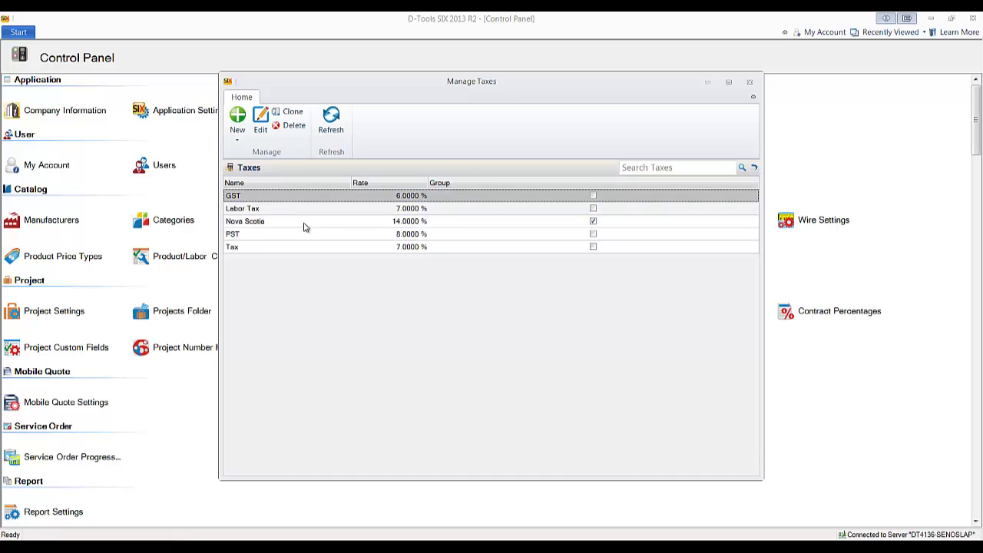
{"action": "left_click", "coordinate": [238, 140]}
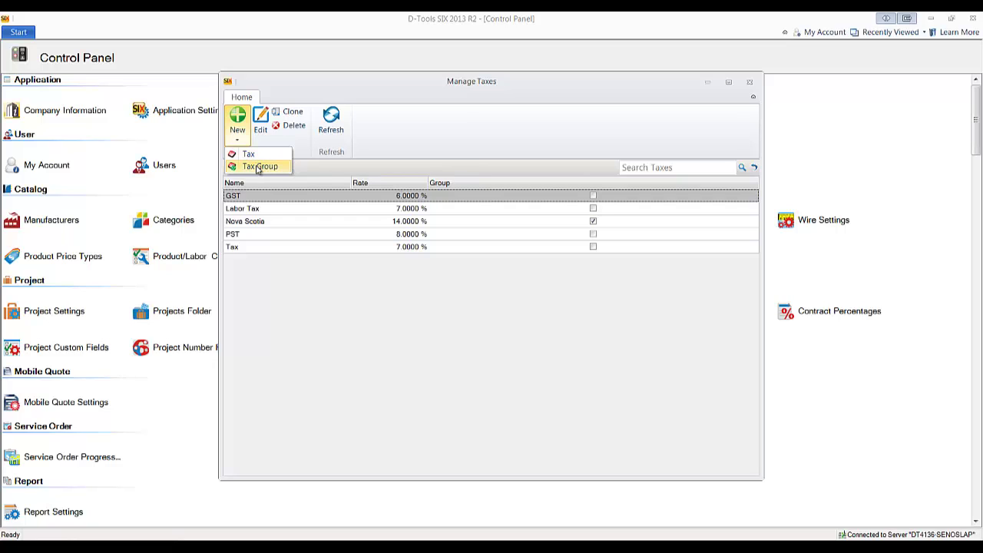
{"action": "left_click", "coordinate": [258, 167]}
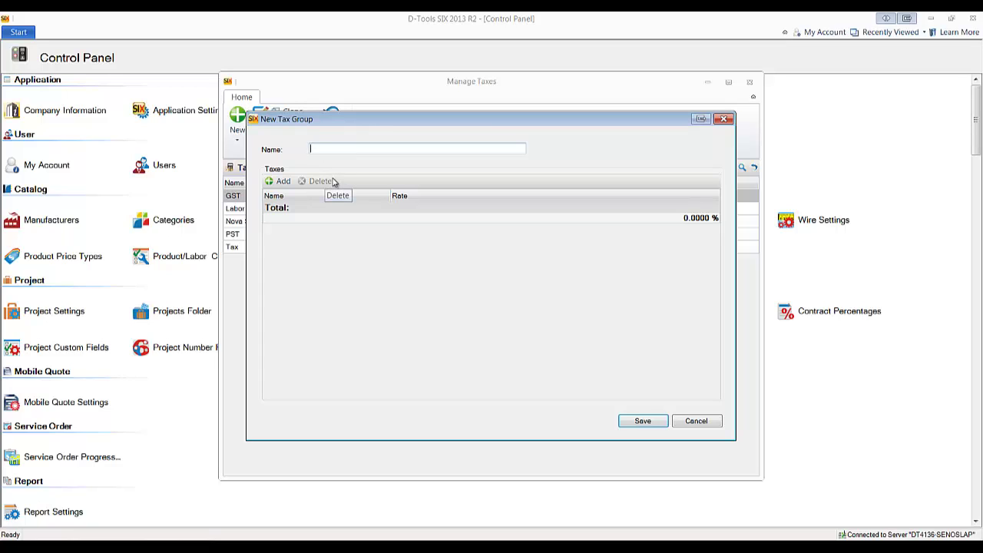
{"action": "type", "text": "fdfew"}
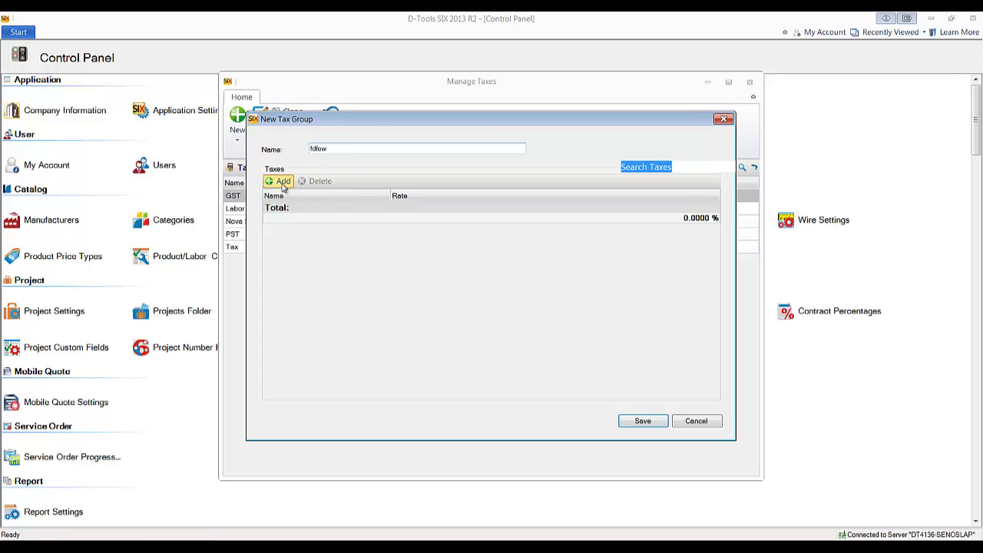
{"action": "left_click", "coordinate": [283, 183]}
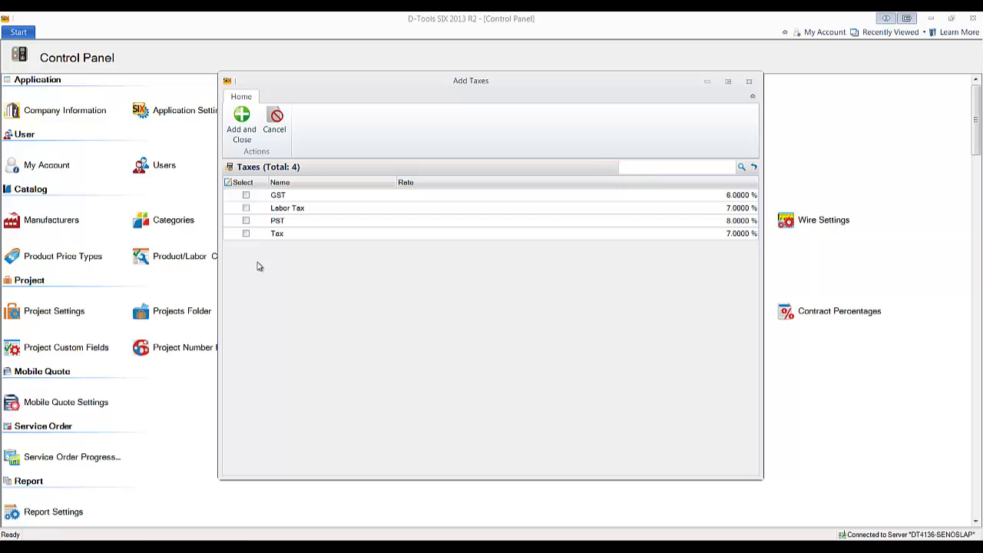
{"action": "left_click", "coordinate": [245, 208]}
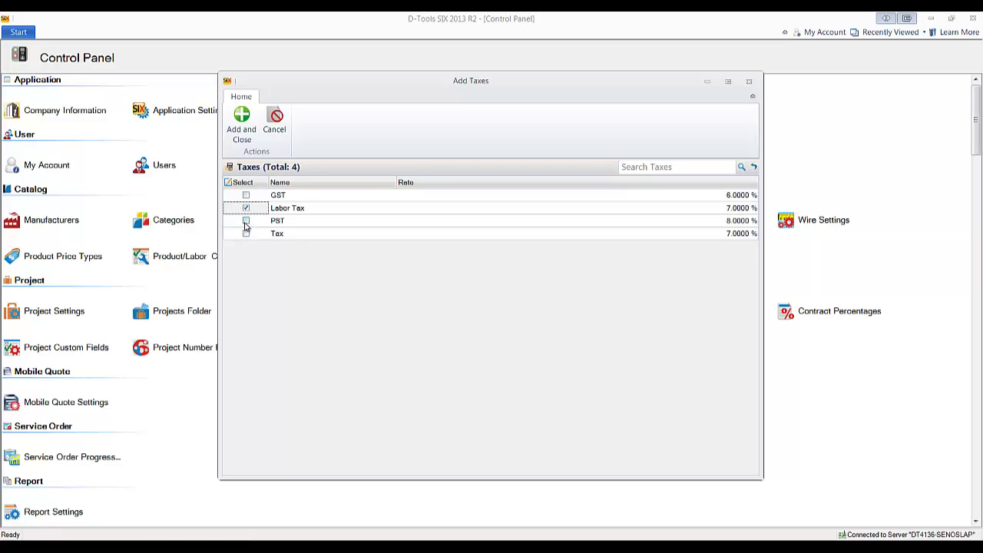
{"action": "left_click", "coordinate": [246, 222]}
{"action": "left_click", "coordinate": [249, 143]}
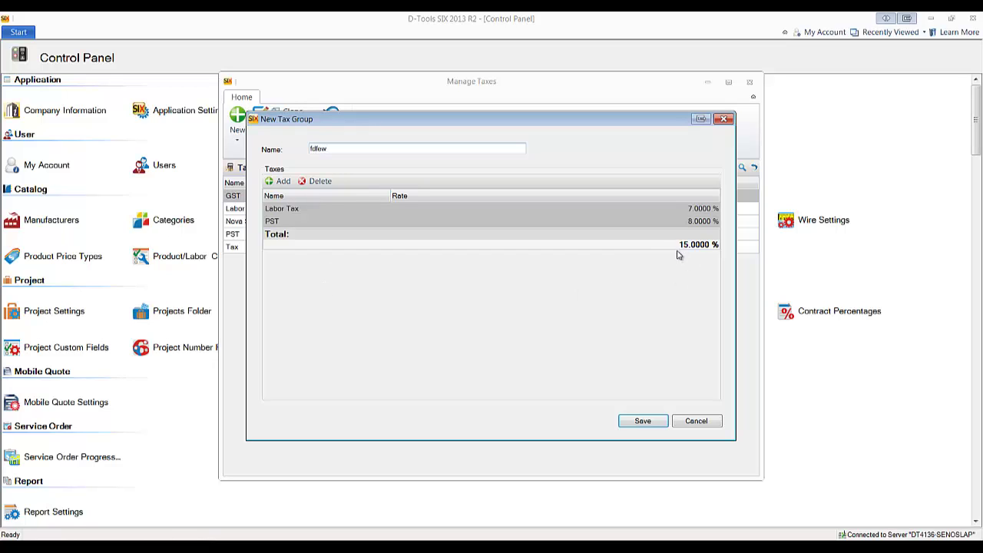
Cancel the new tax group and close Manage Taxes and Tax Settings without saving.
{"action": "left_click", "coordinate": [702, 427]}
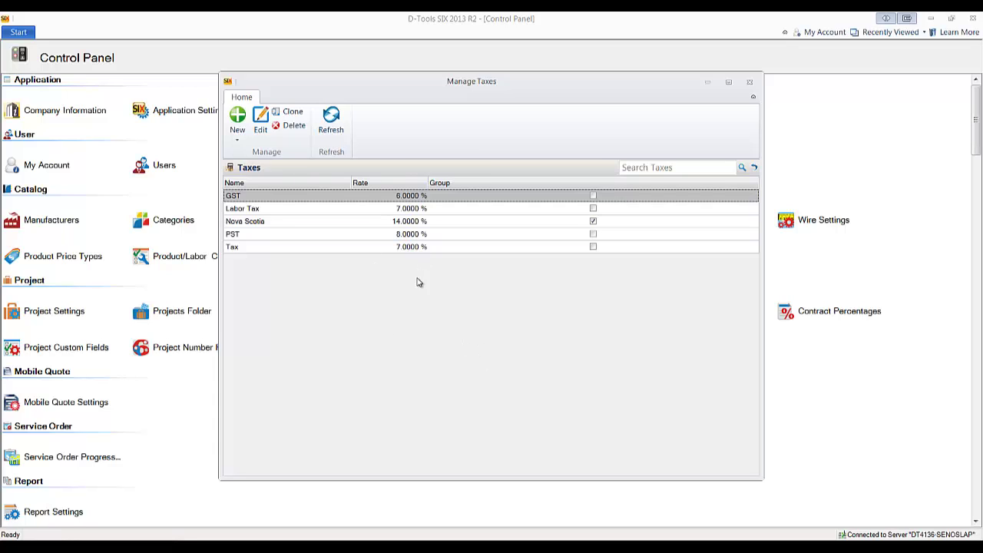
{"action": "left_click", "coordinate": [749, 82]}
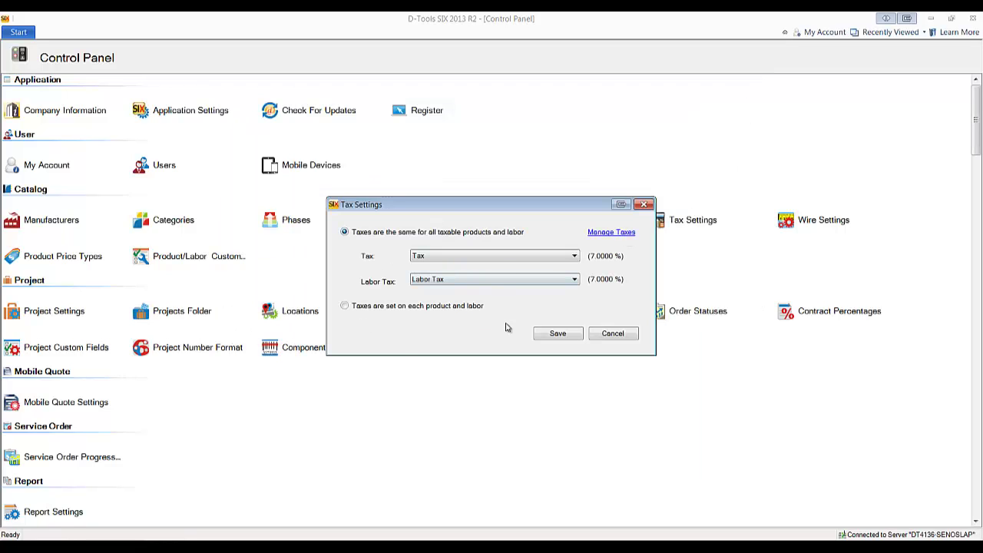
{"action": "left_click", "coordinate": [643, 205]}
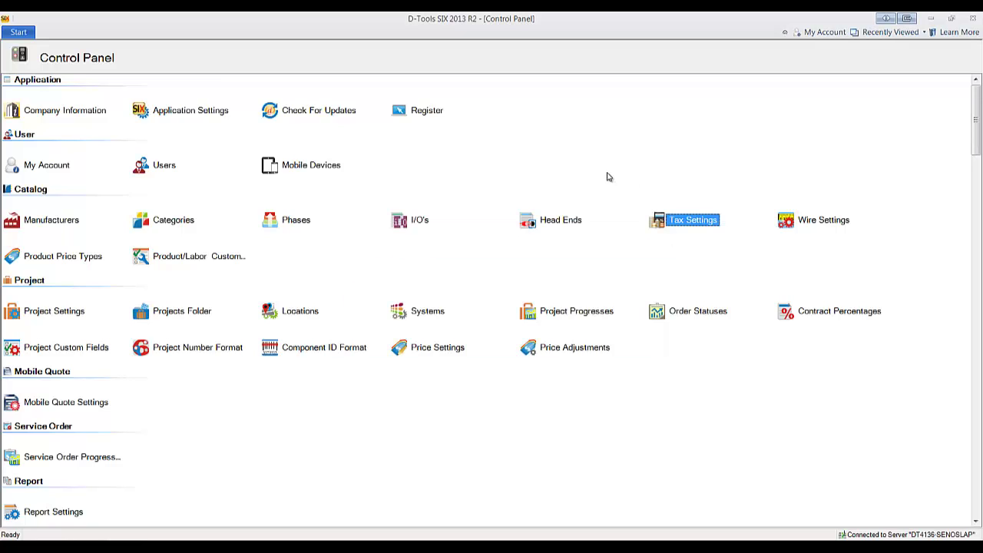
{"action": "left_click", "coordinate": [175, 224]}
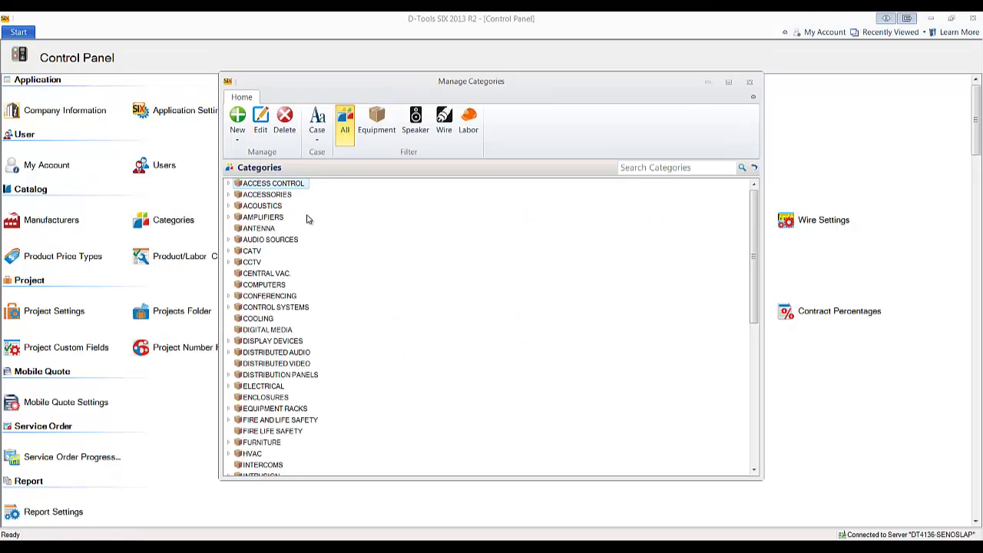
{"action": "left_click", "coordinate": [228, 185]}
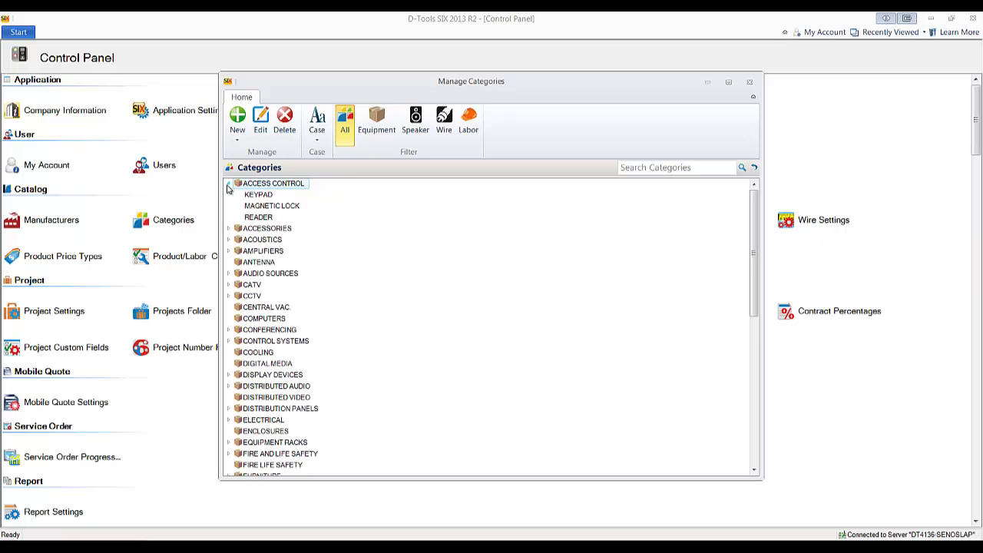
{"action": "left_click", "coordinate": [260, 197]}
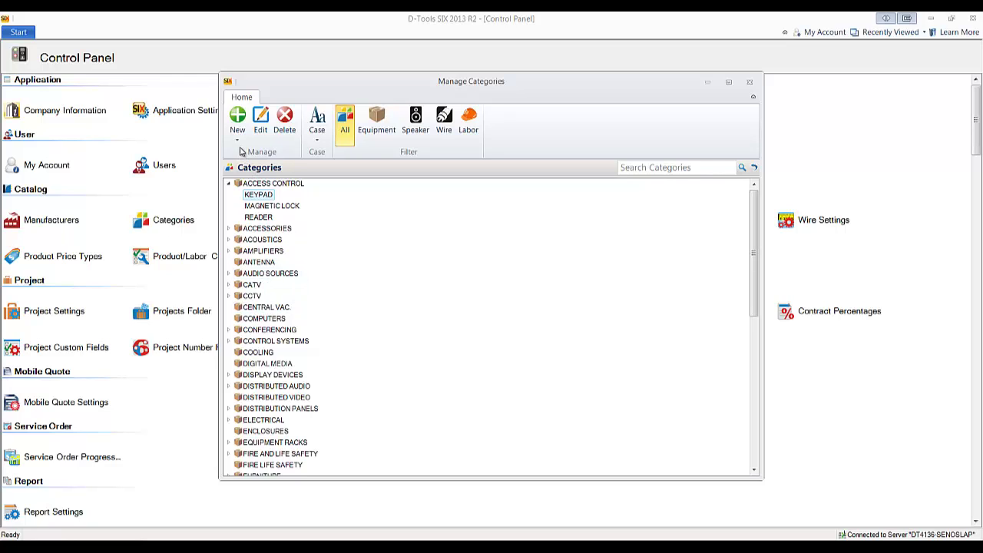
{"action": "left_click", "coordinate": [260, 126]}
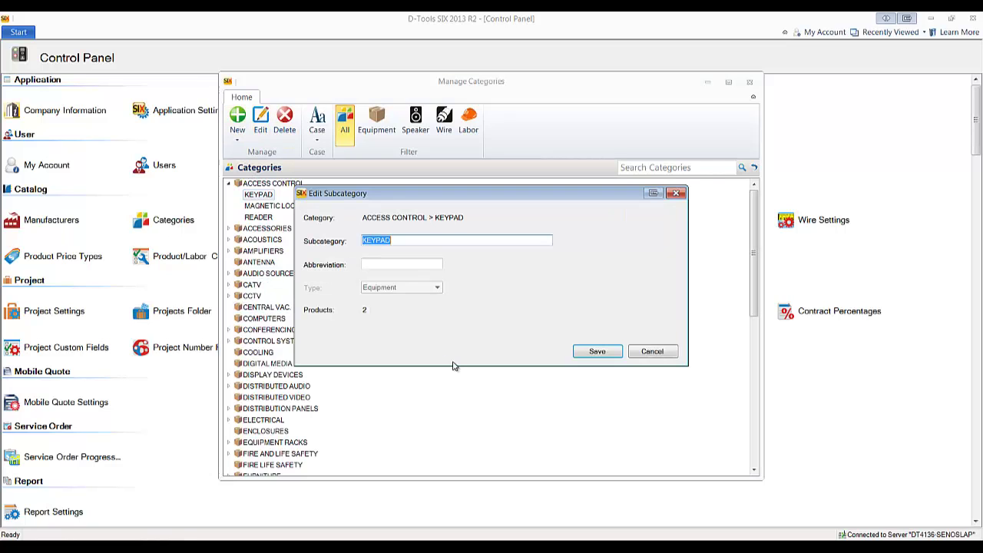
{"action": "left_click", "coordinate": [390, 268]}
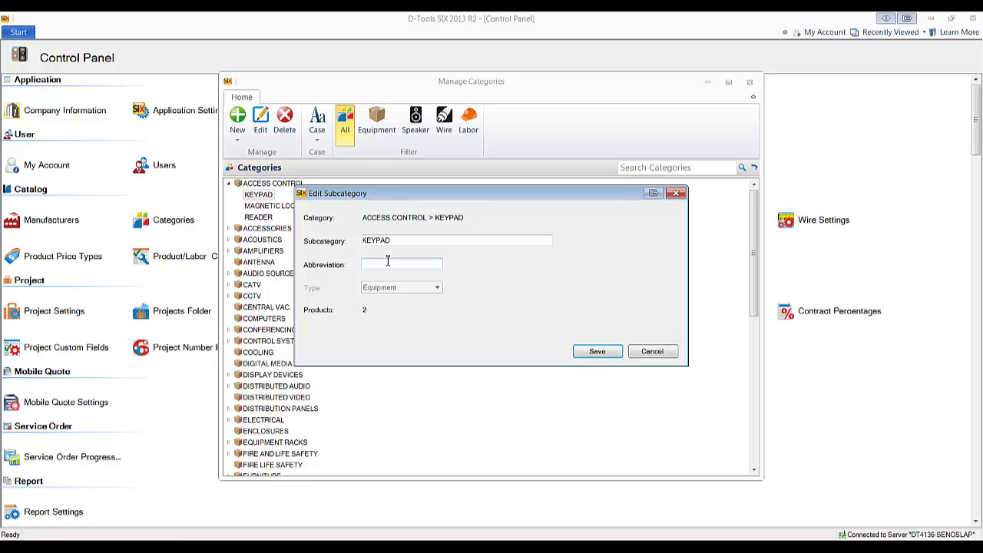
{"action": "left_click", "coordinate": [652, 351]}
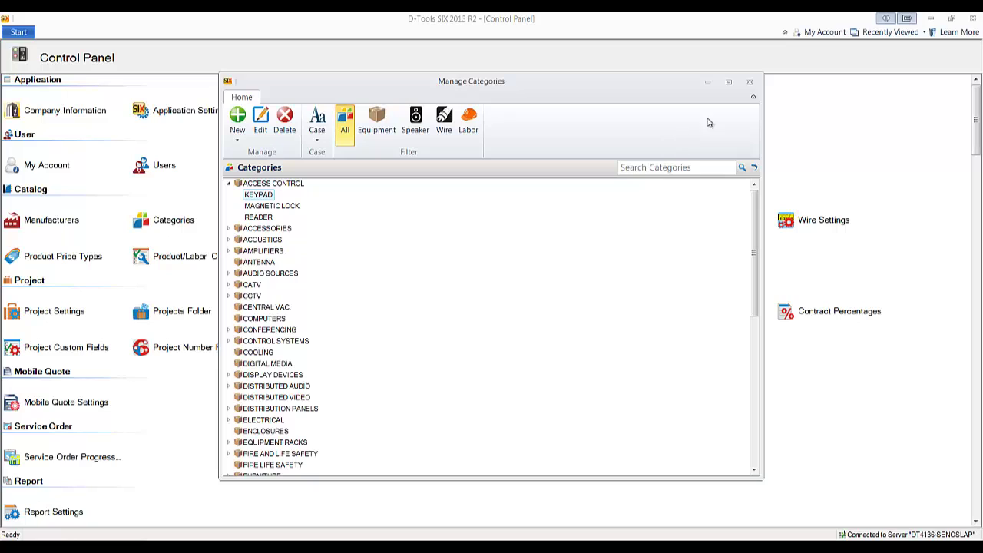
{"action": "left_click", "coordinate": [749, 84]}
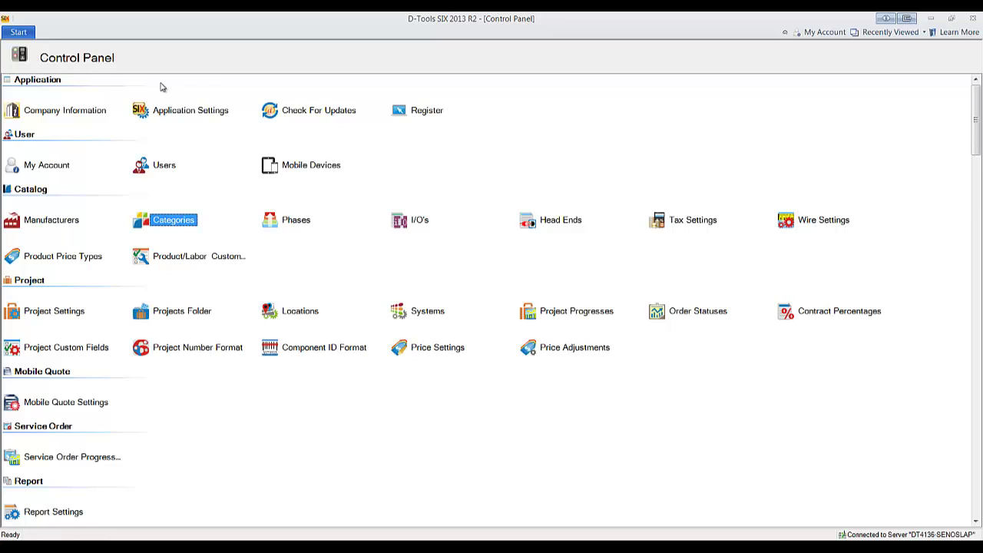
Open Manage Products, search 'mcin' to list six McIntosh products, and open then close MX150.
{"action": "left_click", "coordinate": [19, 33]}
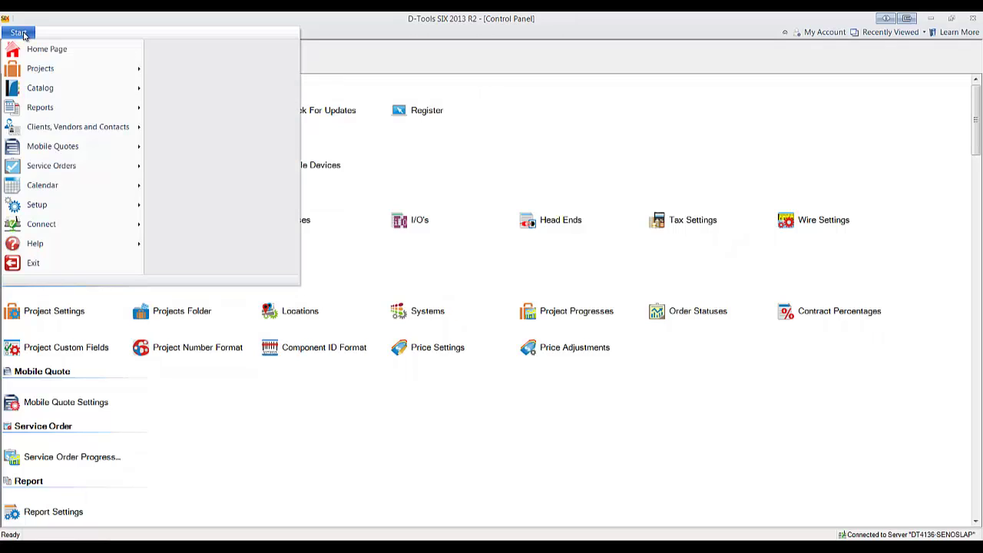
{"action": "mouse_move", "coordinate": [49, 90]}
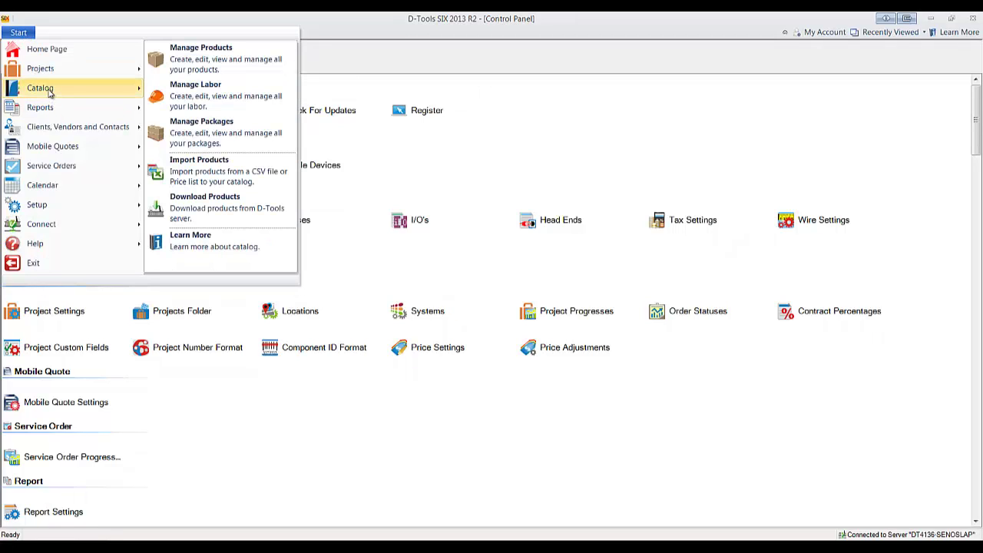
{"action": "left_click", "coordinate": [208, 59]}
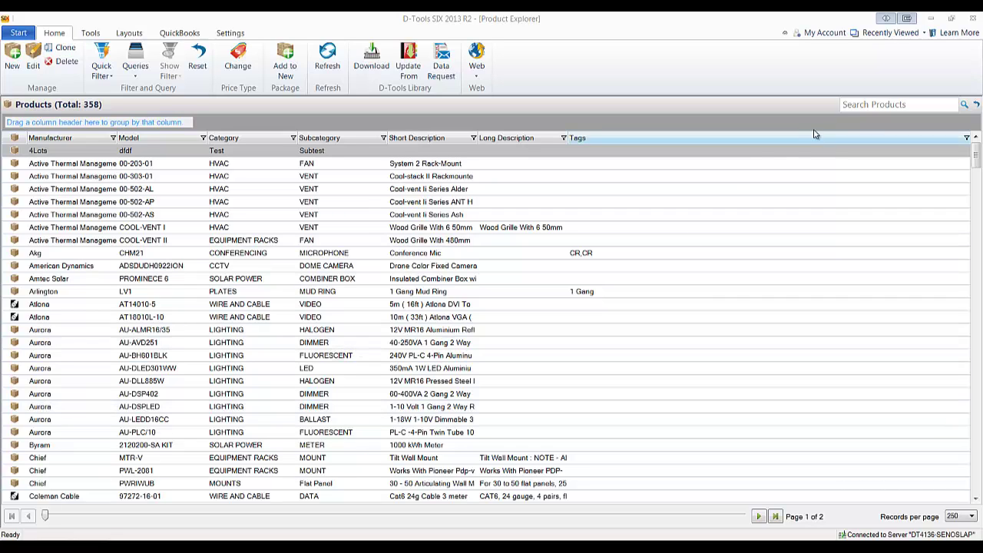
{"action": "left_click", "coordinate": [863, 108]}
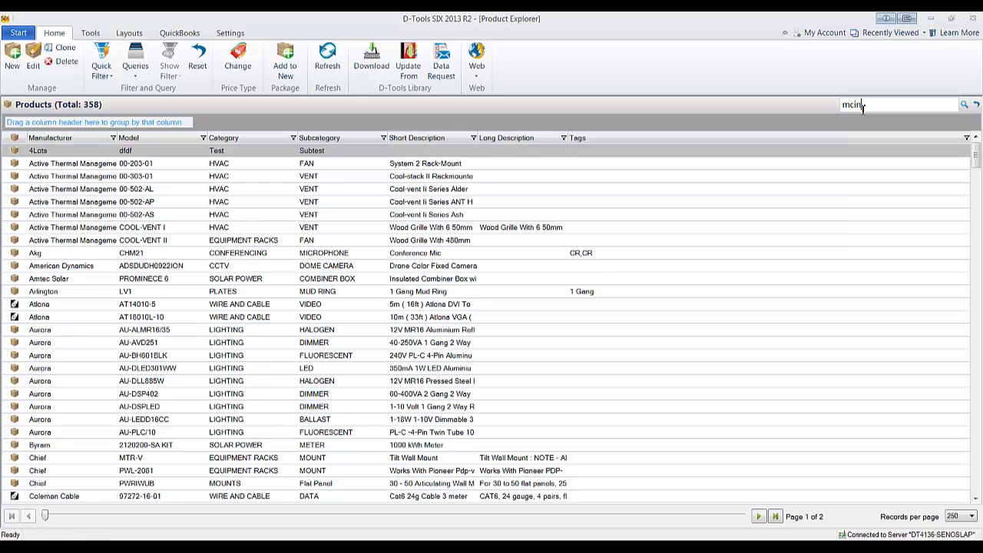
{"action": "key", "text": "Return"}
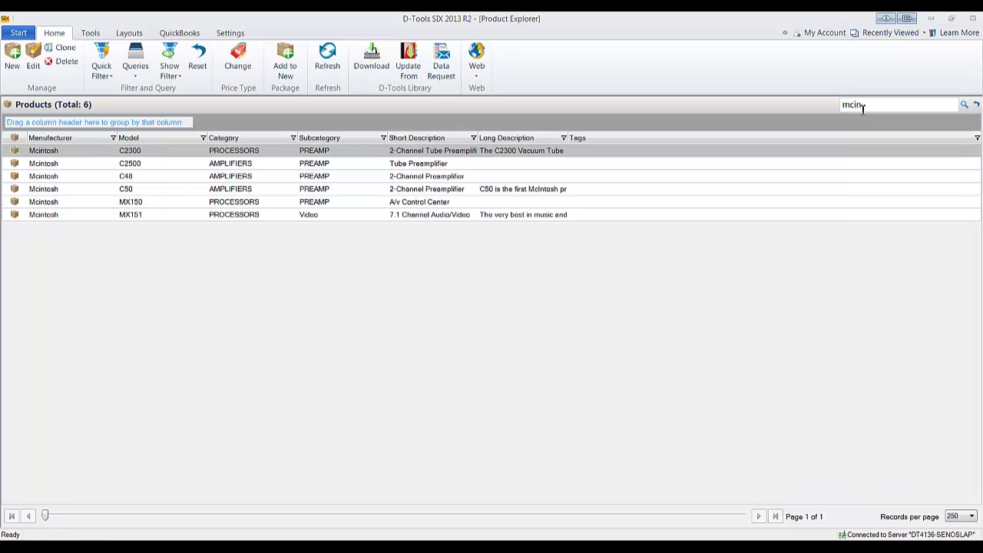
{"action": "double_click", "coordinate": [209, 201]}
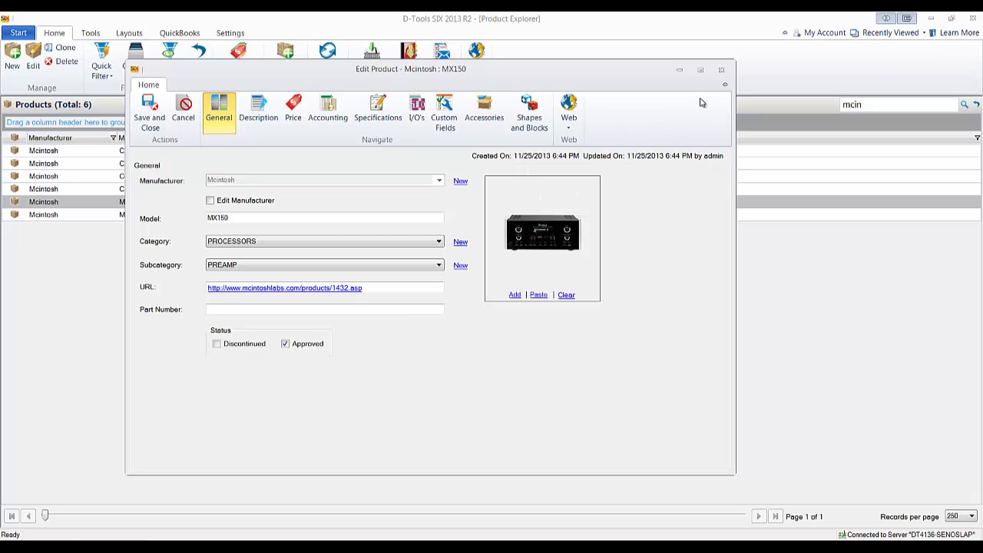
{"action": "left_click", "coordinate": [721, 70]}
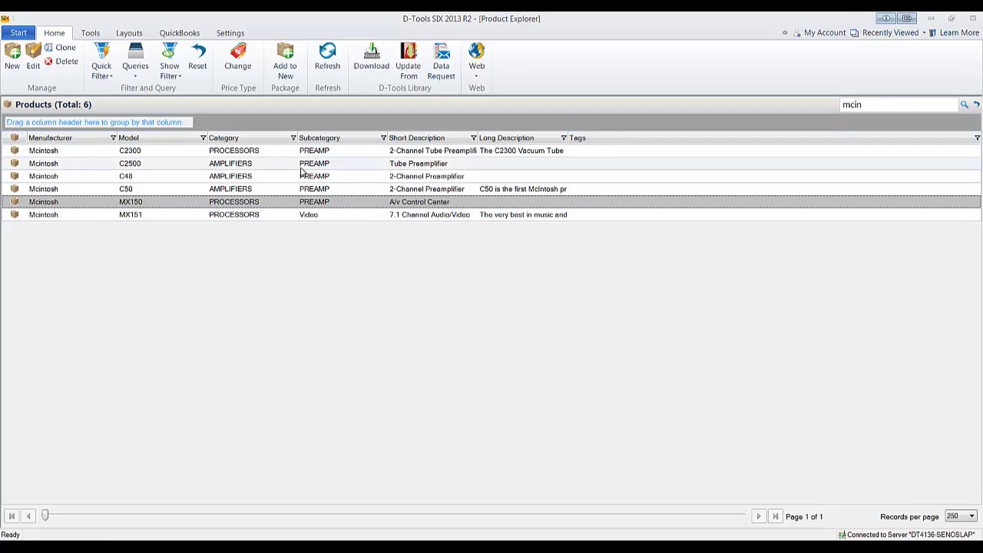
{"action": "left_click", "coordinate": [106, 73]}
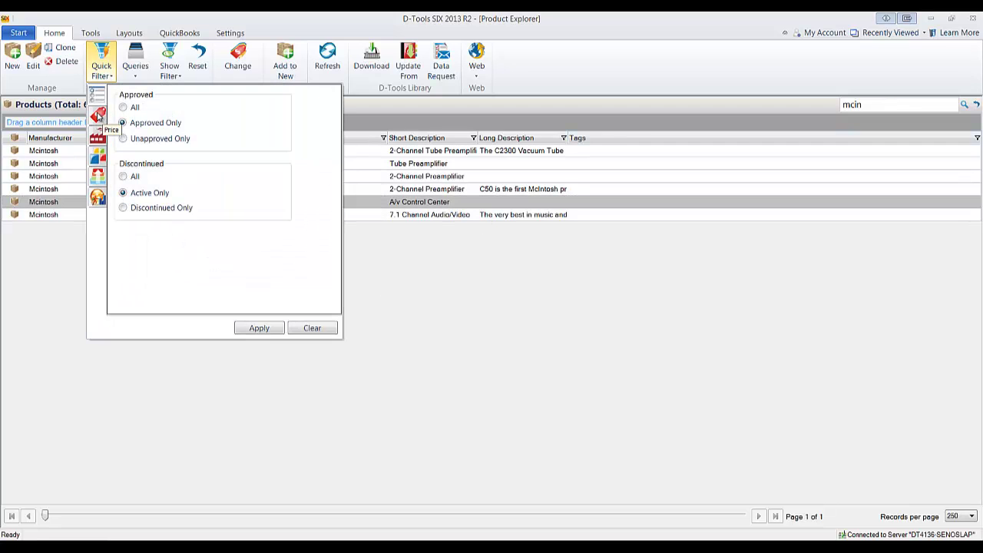
{"action": "left_click", "coordinate": [98, 115]}
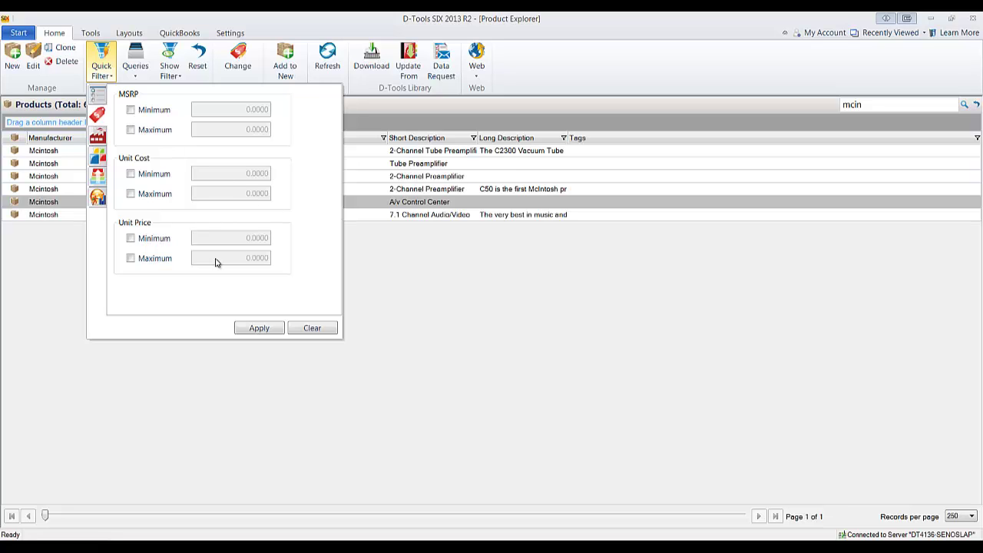
{"action": "left_click", "coordinate": [444, 306]}
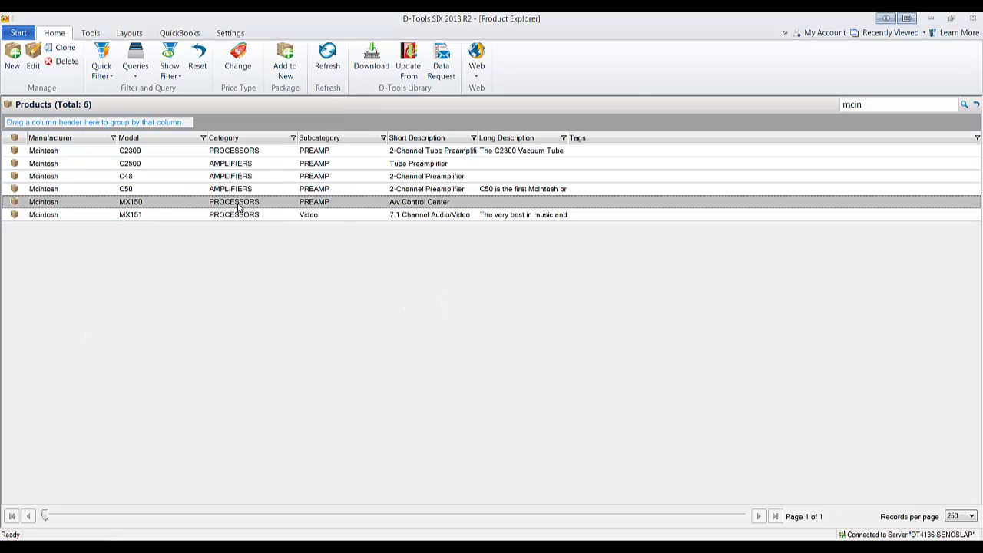
On MX150's Specifications page, compute Rack Units from its dimensions, rounding to 5.
{"action": "double_click", "coordinate": [239, 203]}
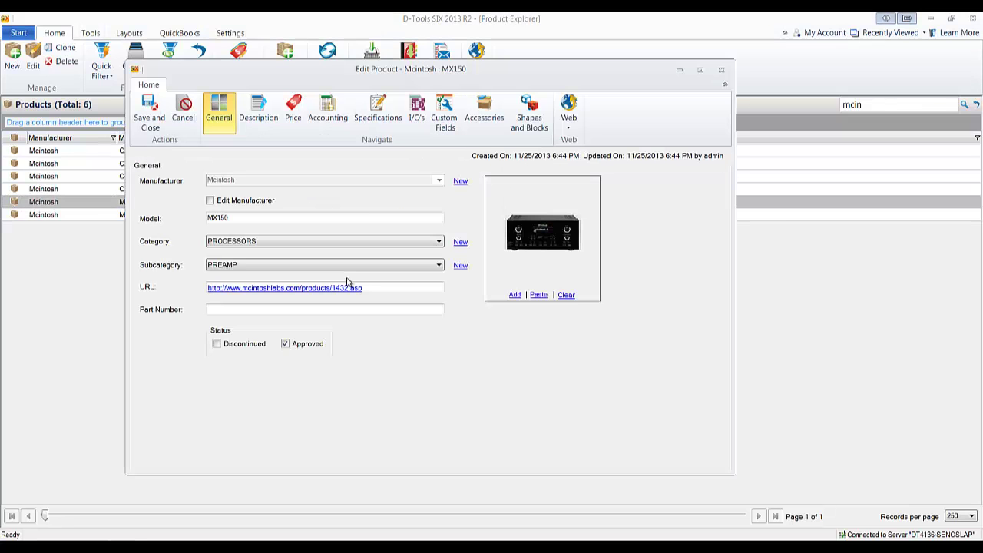
{"action": "left_click", "coordinate": [379, 112]}
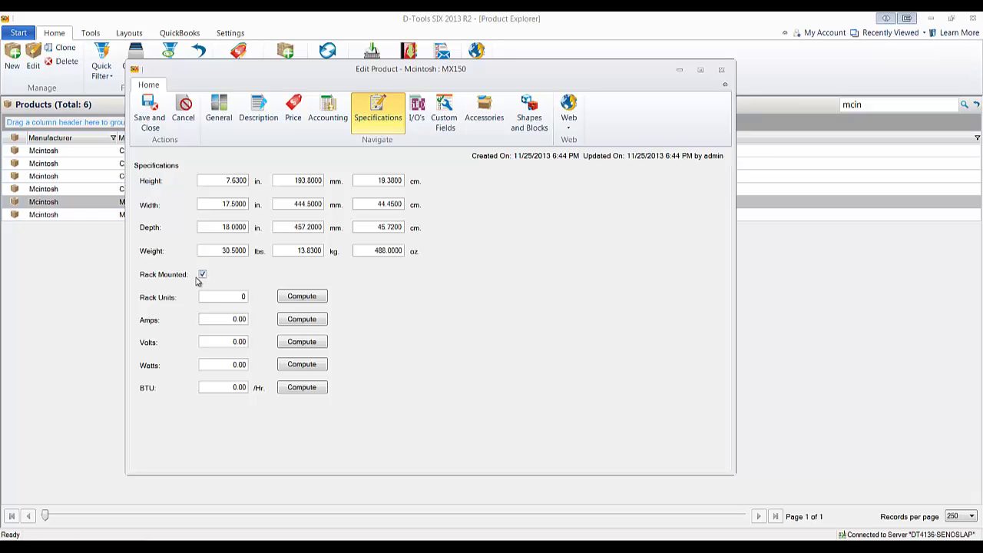
{"action": "left_click", "coordinate": [289, 299]}
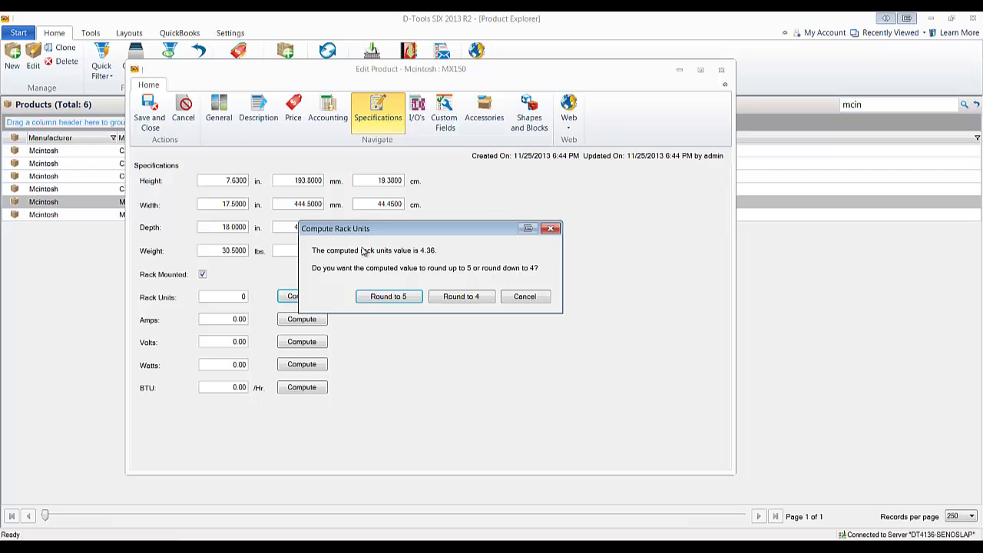
{"action": "left_click", "coordinate": [390, 298]}
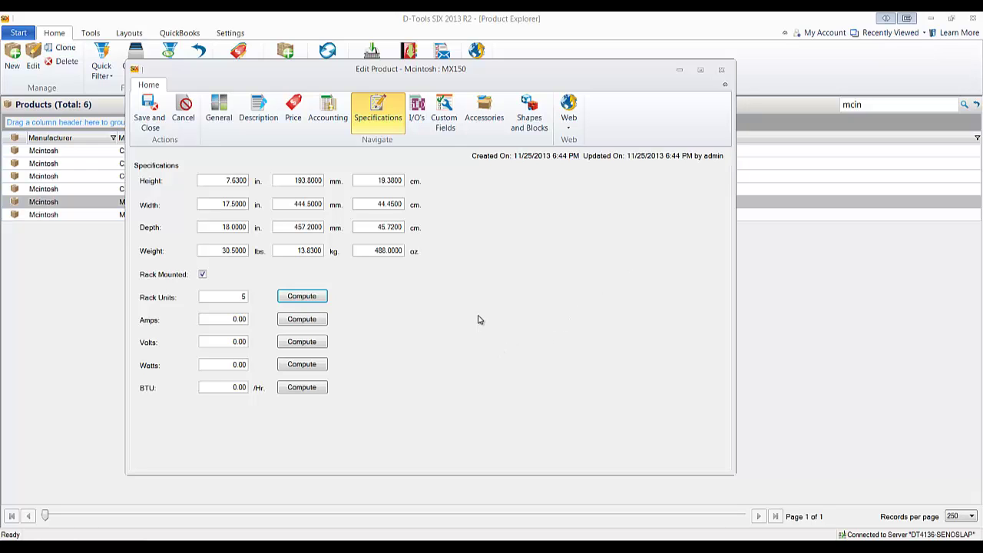
{"action": "left_click", "coordinate": [416, 112]}
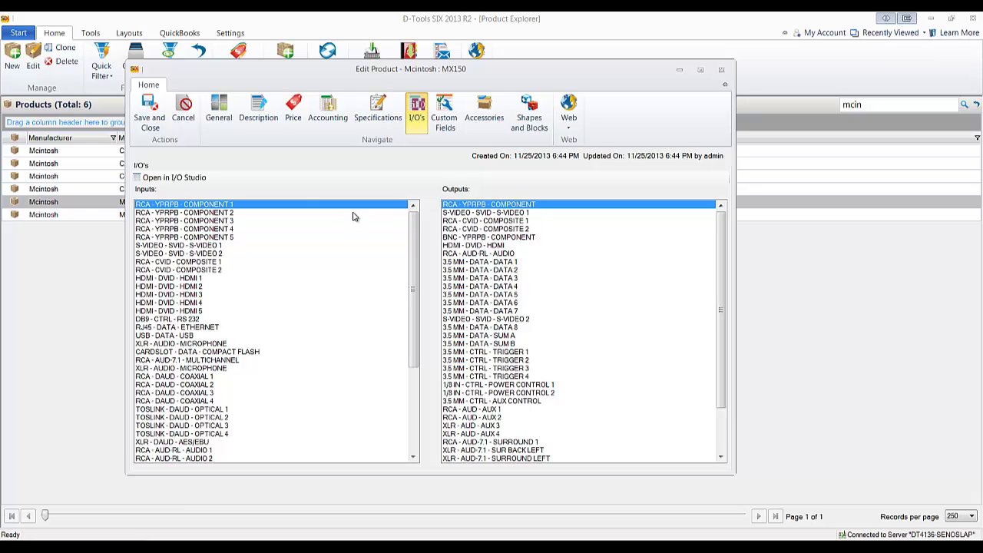
In I/O Studio, select the input rows HDMI 1 through HDMI 5.
{"action": "left_click", "coordinate": [196, 179]}
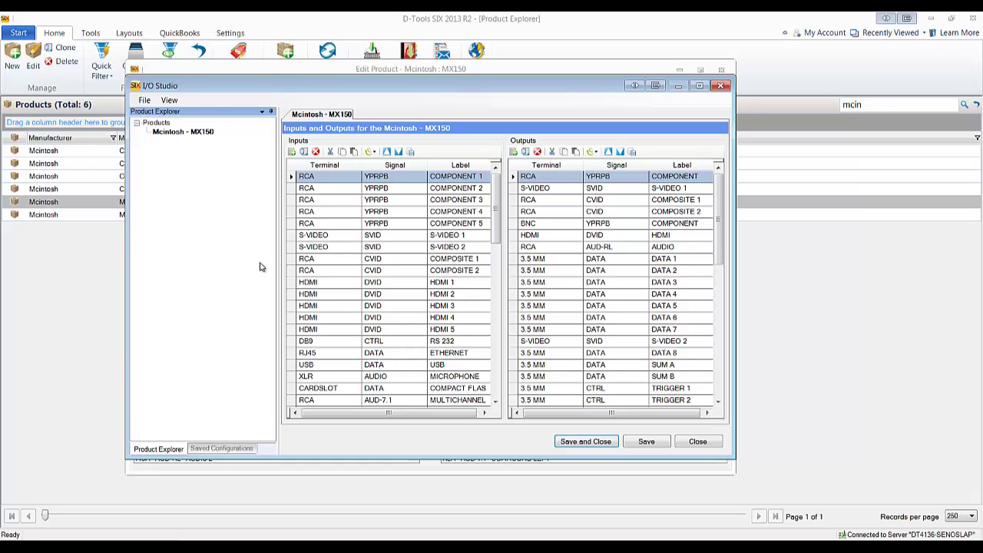
{"action": "left_click", "coordinate": [293, 283]}
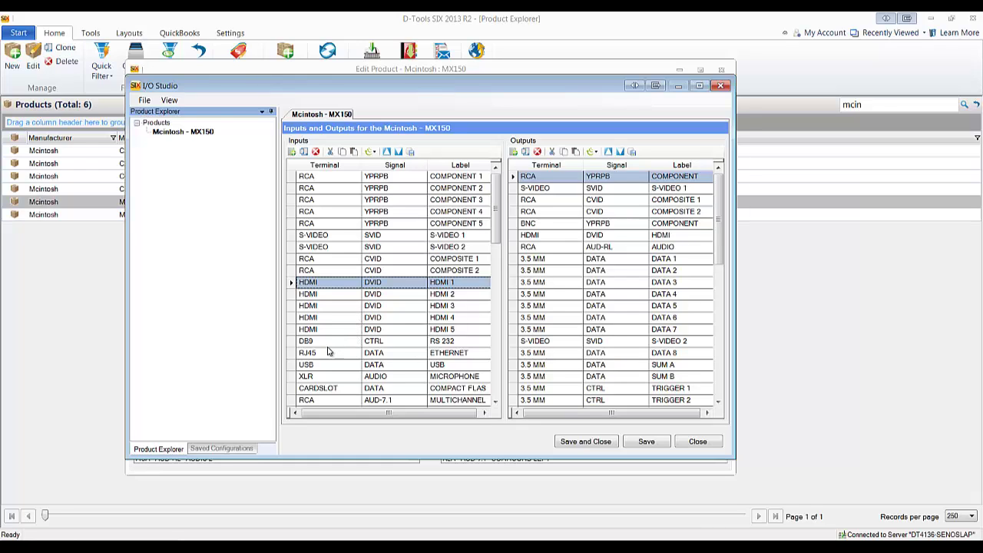
{"action": "left_click", "coordinate": [396, 282]}
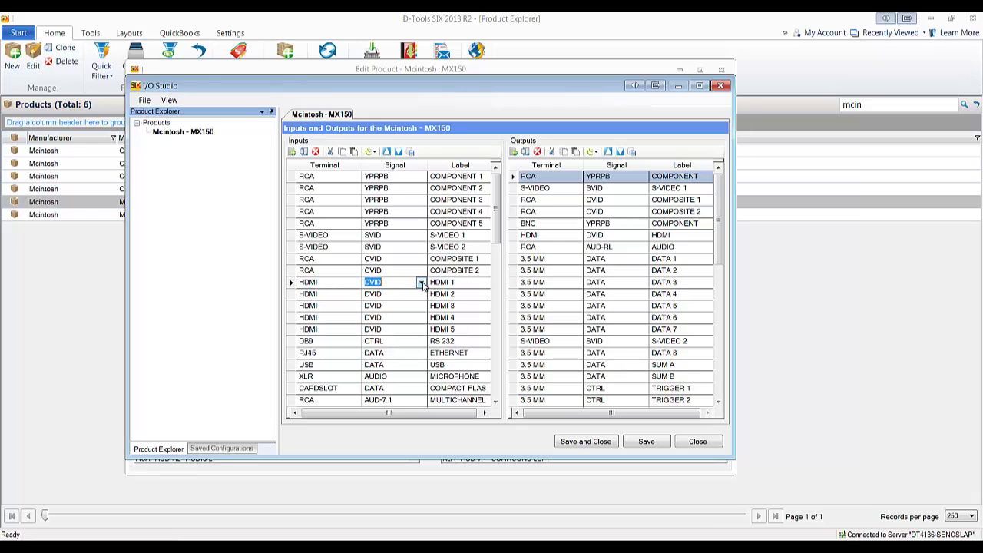
{"action": "left_click", "coordinate": [294, 284]}
{"action": "left_click", "coordinate": [294, 330], "text": "shift"}
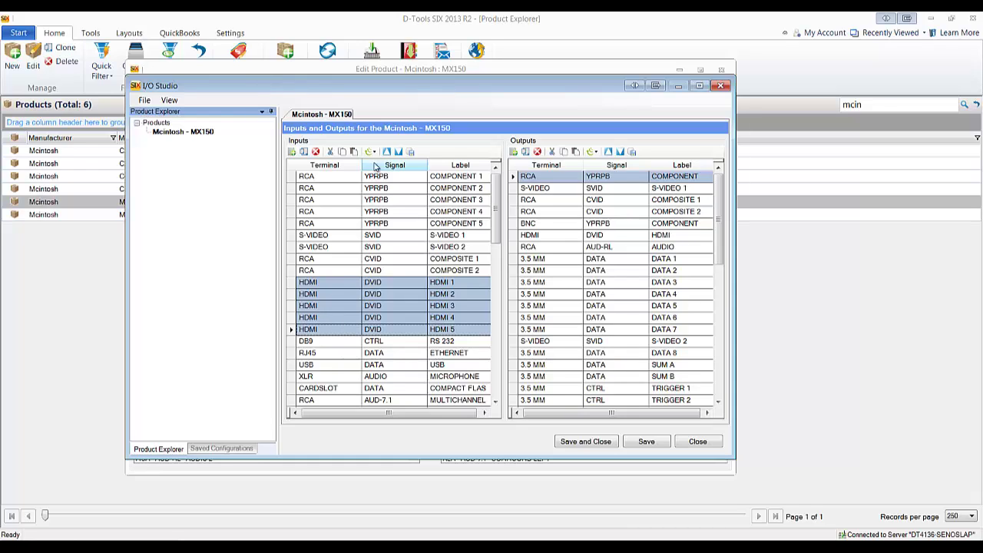
Mass-update the selected inputs' Signal to VIDEO, then close the I/O editor and MX150 editor.
{"action": "left_click", "coordinate": [369, 152]}
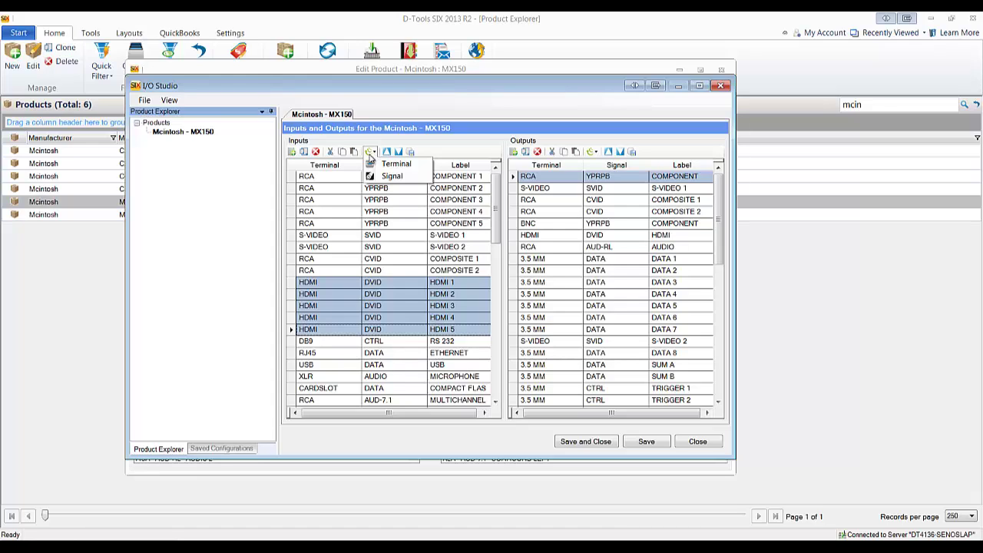
{"action": "left_click", "coordinate": [386, 179]}
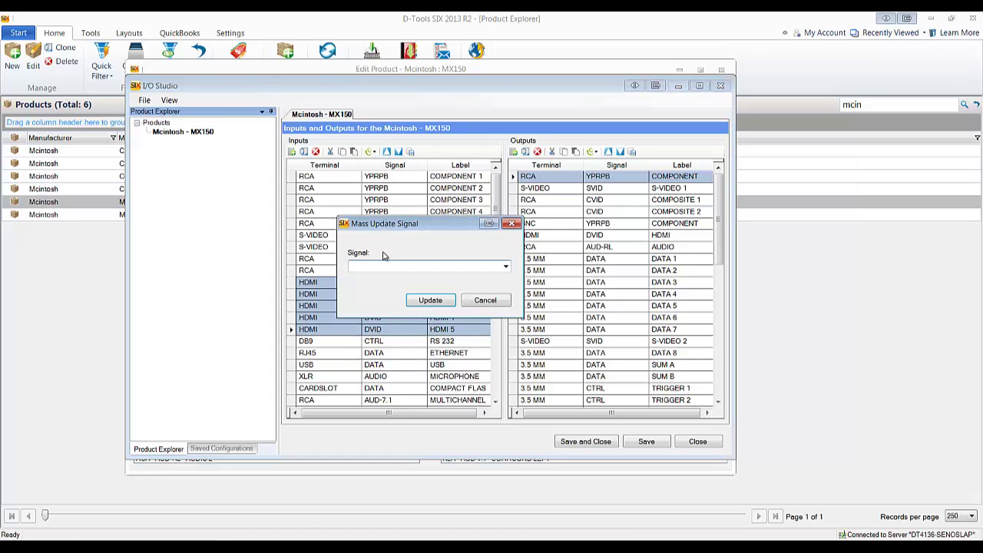
{"action": "left_click", "coordinate": [506, 265]}
{"action": "left_click_drag", "start_coordinate": [507, 340], "coordinate": [505, 458]}
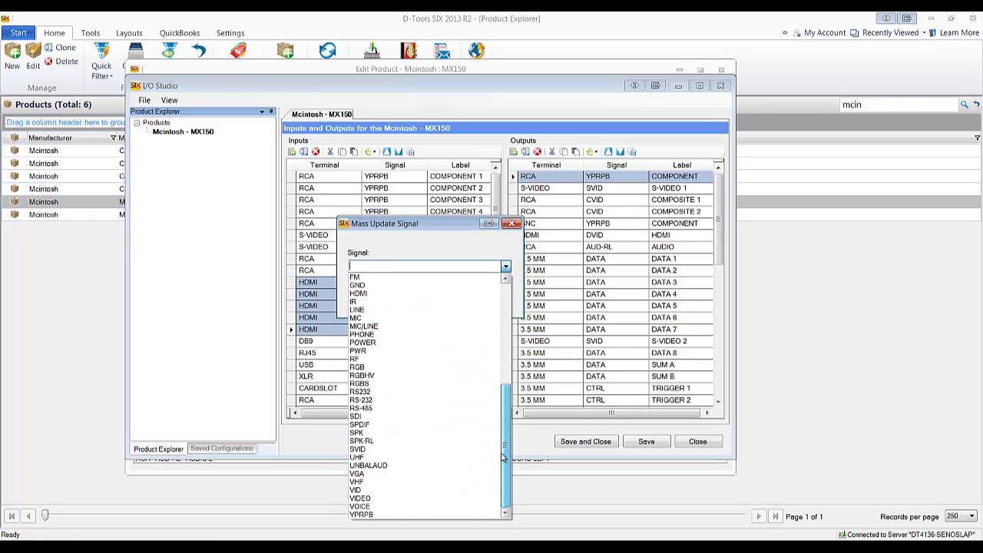
{"action": "left_click", "coordinate": [404, 500]}
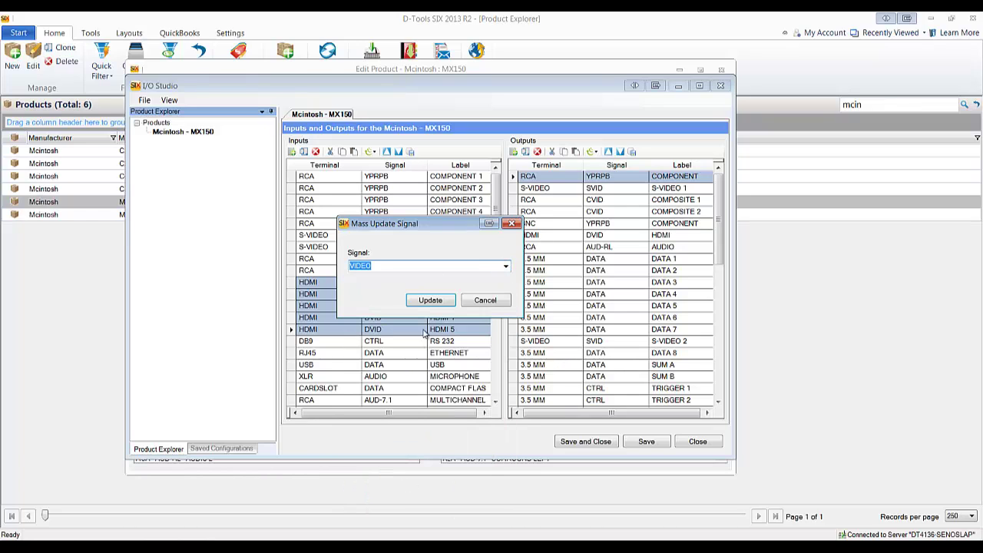
{"action": "left_click", "coordinate": [431, 306]}
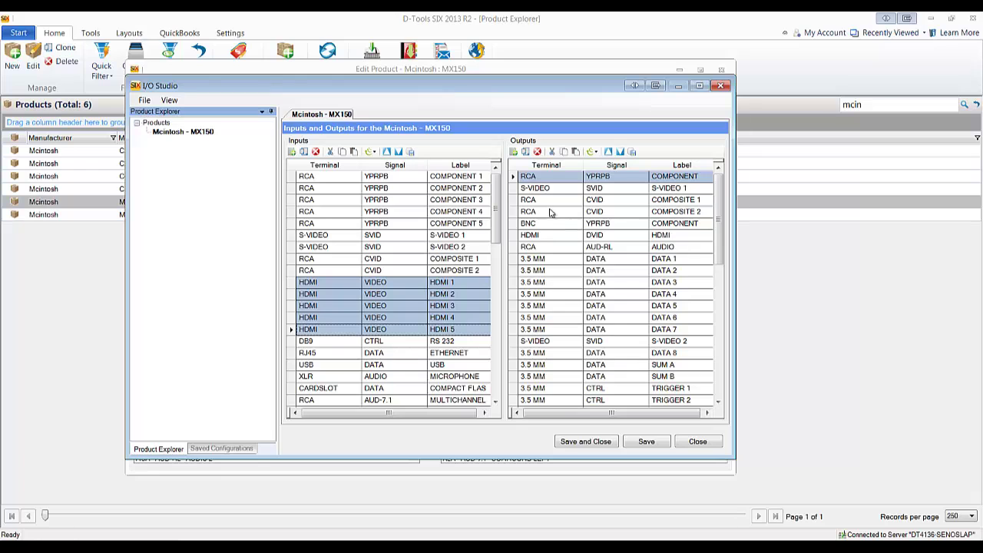
{"action": "mouse_move", "coordinate": [720, 202]}
{"action": "left_mouse_down"}
{"action": "mouse_move", "coordinate": [725, 276]}
{"action": "mouse_move", "coordinate": [726, 198]}
{"action": "left_mouse_up"}
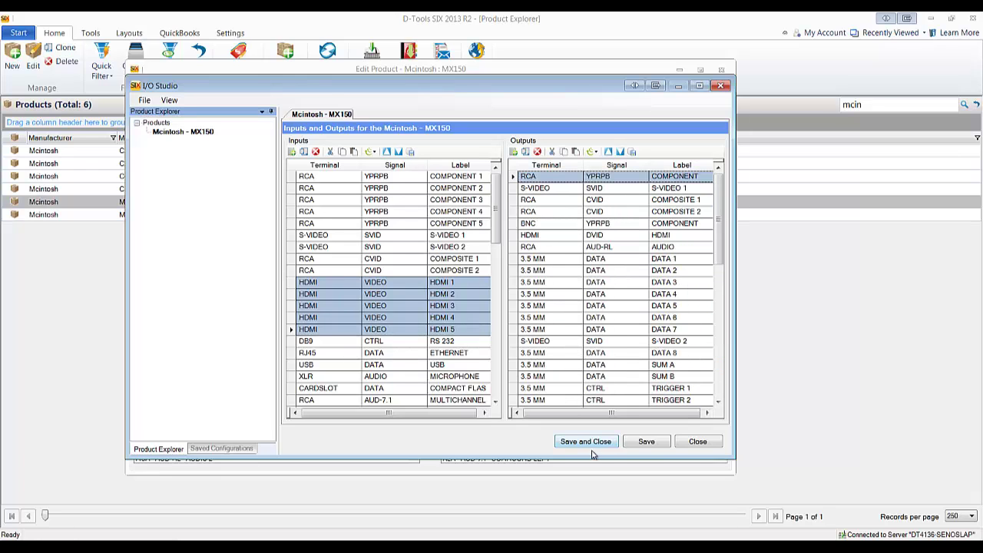
{"action": "left_click", "coordinate": [698, 442]}
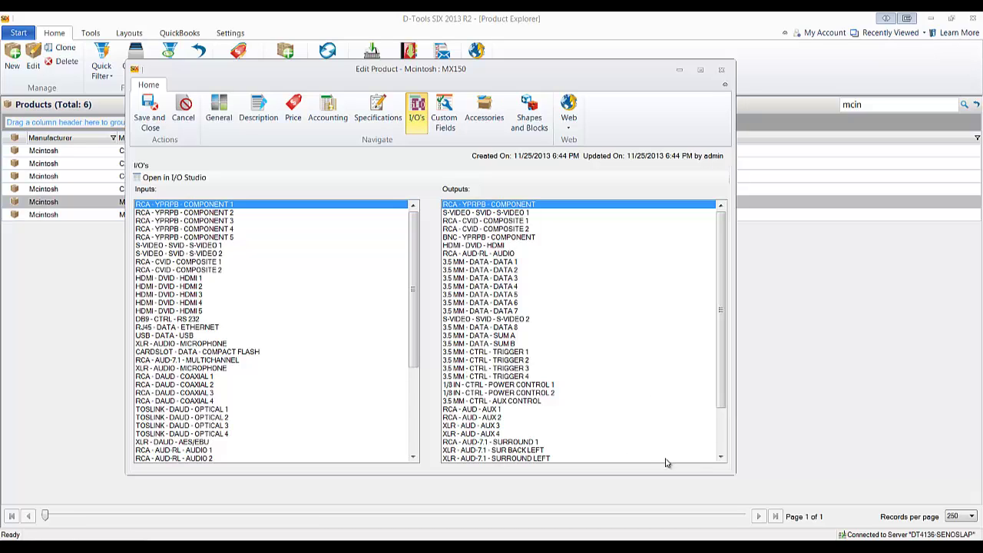
{"action": "left_click", "coordinate": [721, 70]}
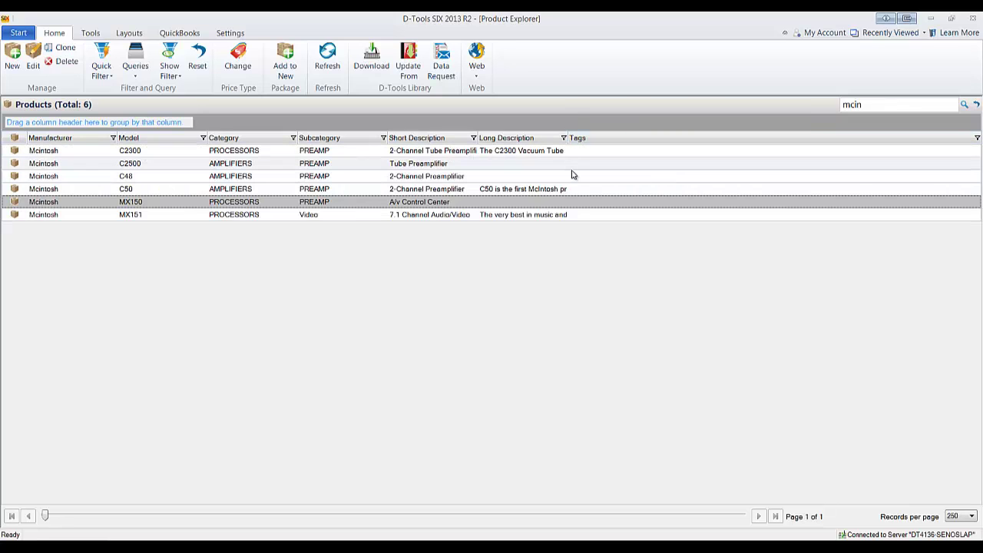
Inspect the MX150's Unit Cost A = MSRP − 50% price rule without applying it, then return to Home.
{"action": "left_click", "coordinate": [91, 33]}
{"action": "left_click", "coordinate": [115, 75]}
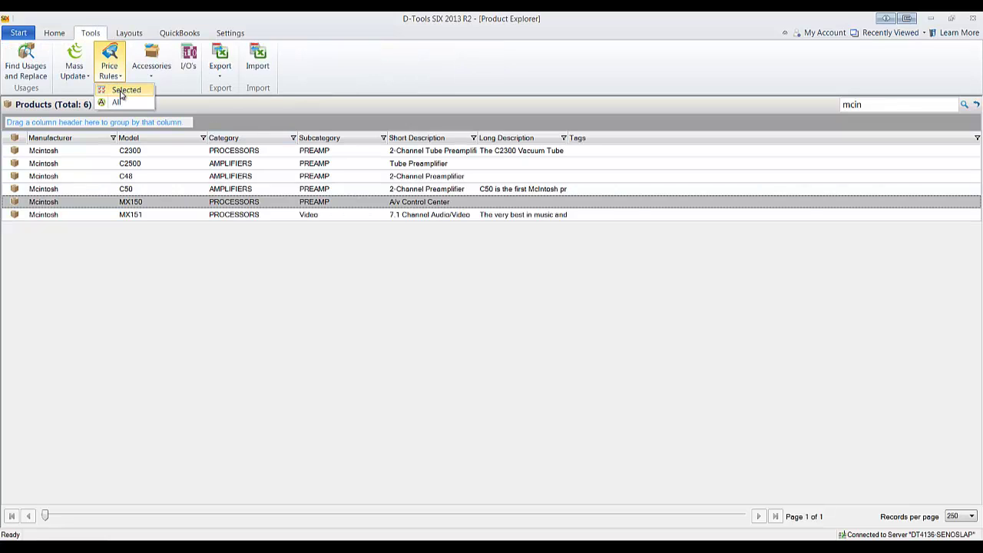
{"action": "left_click", "coordinate": [122, 91]}
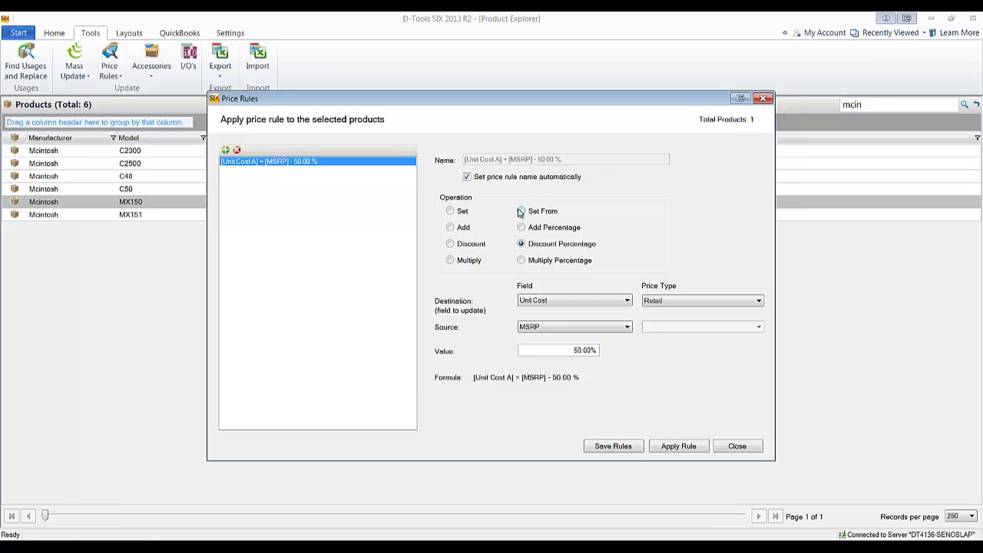
{"action": "left_click", "coordinate": [763, 99]}
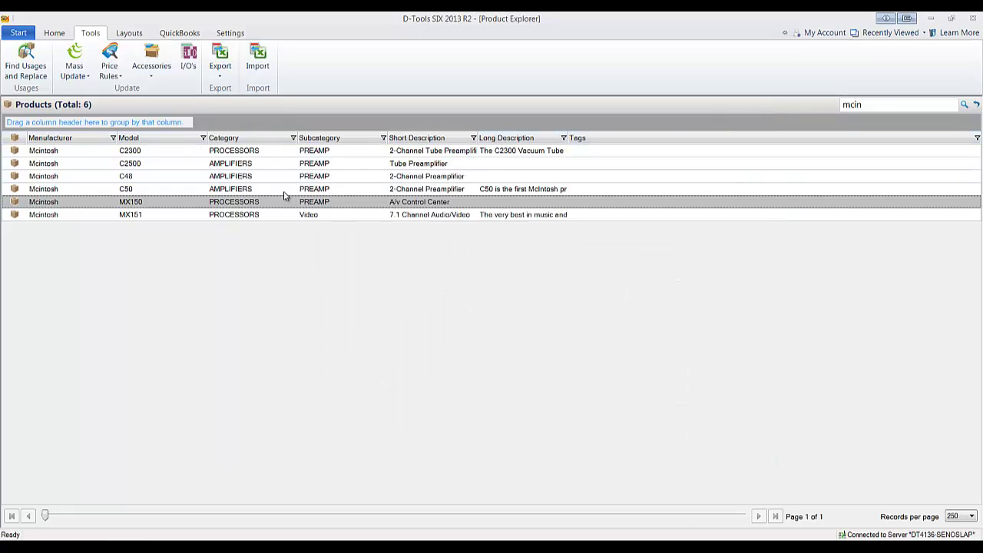
{"action": "left_click", "coordinate": [57, 34]}
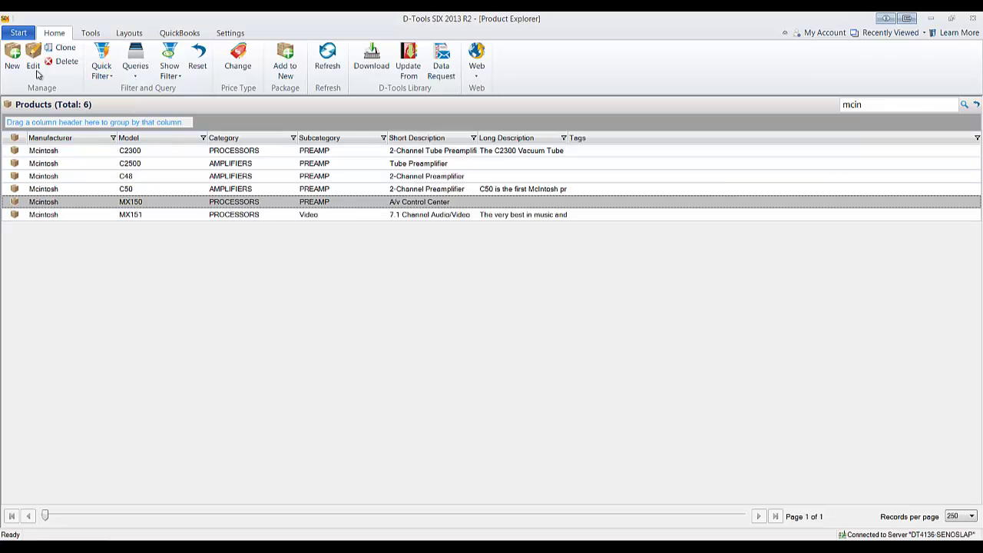
Open Project Explorer from Start > Projects > Manage Projects, listing all 9 projects.
{"action": "left_click", "coordinate": [26, 35]}
{"action": "mouse_move", "coordinate": [27, 80]}
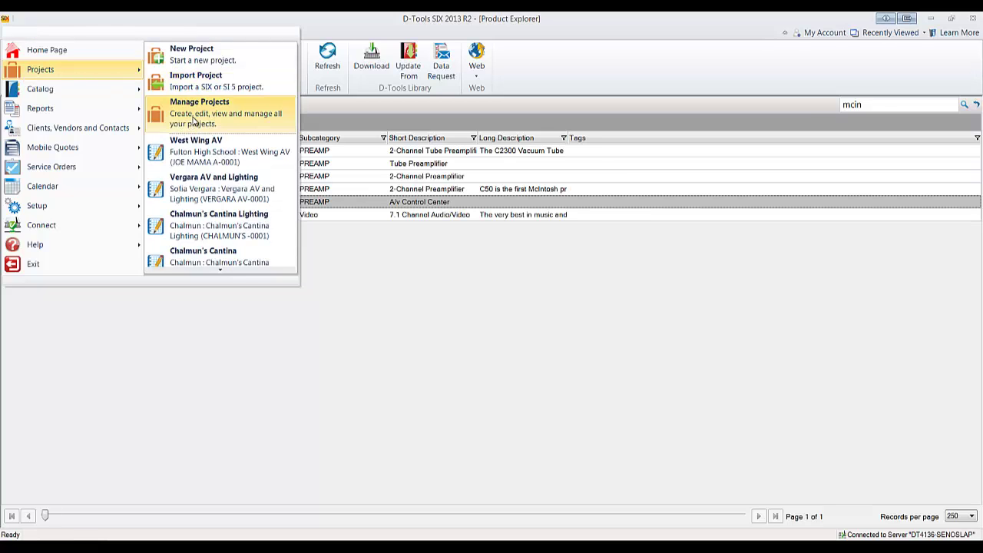
{"action": "left_click", "coordinate": [194, 121]}
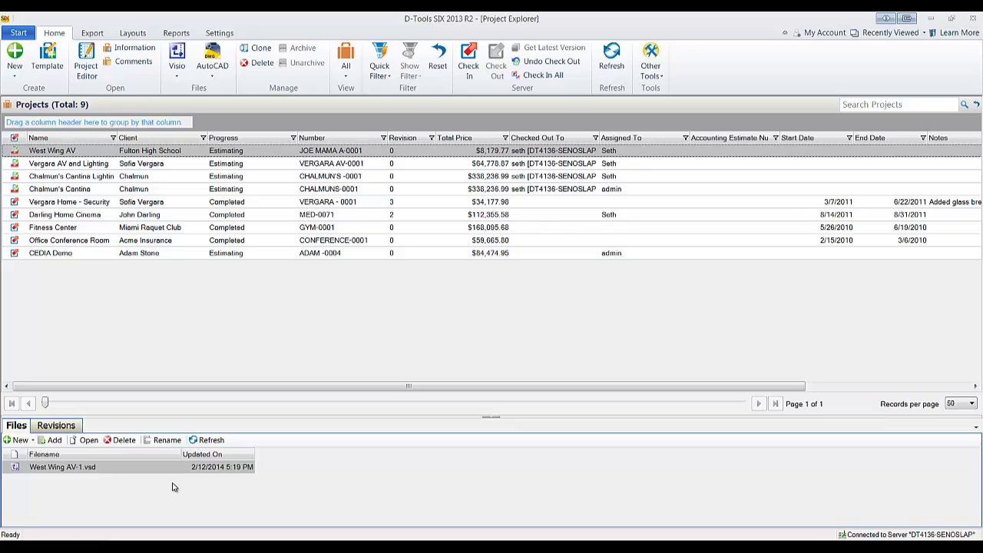
Show Chalmun's Cantina's files, then request Check In All for the 4 checked-out projects.
{"action": "left_click", "coordinate": [30, 441]}
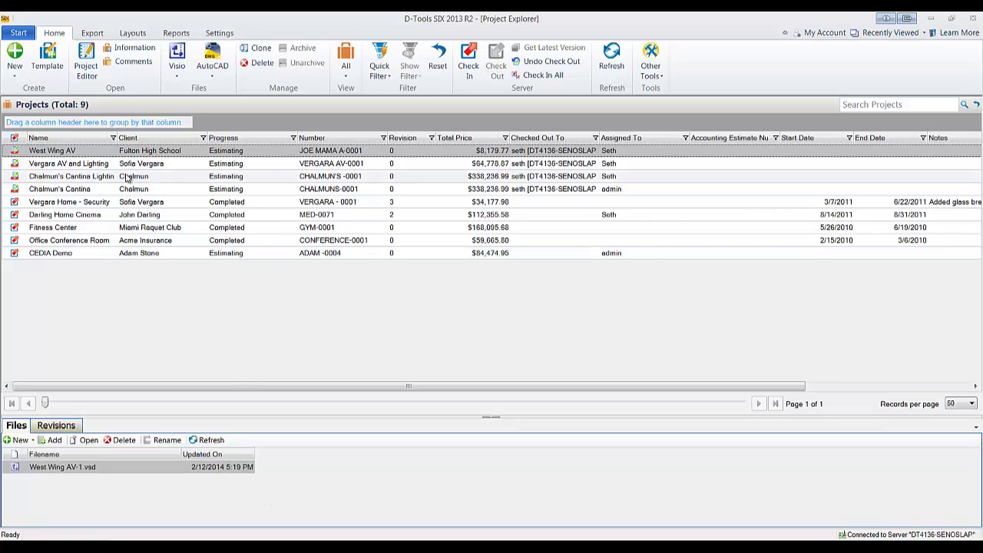
{"action": "left_click", "coordinate": [124, 190]}
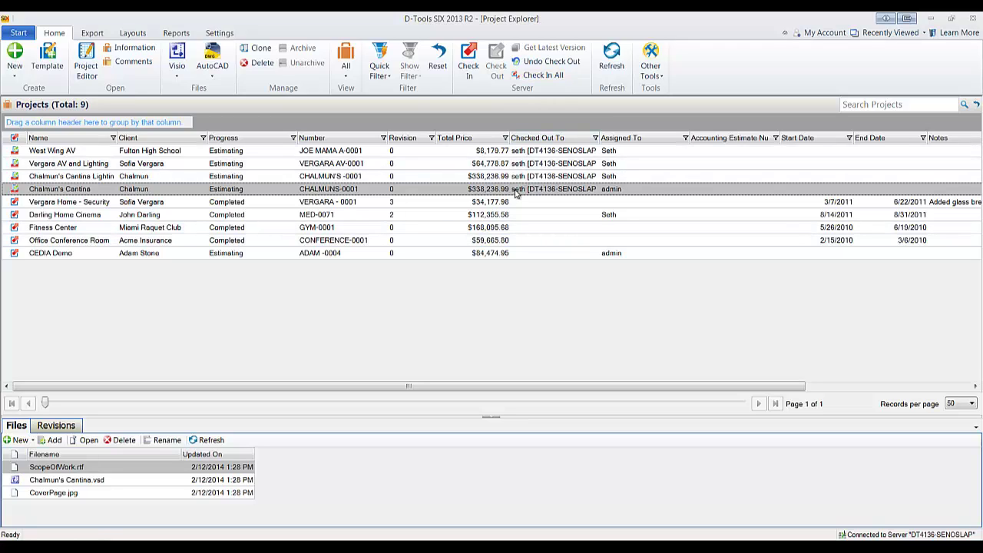
{"action": "left_click", "coordinate": [542, 76]}
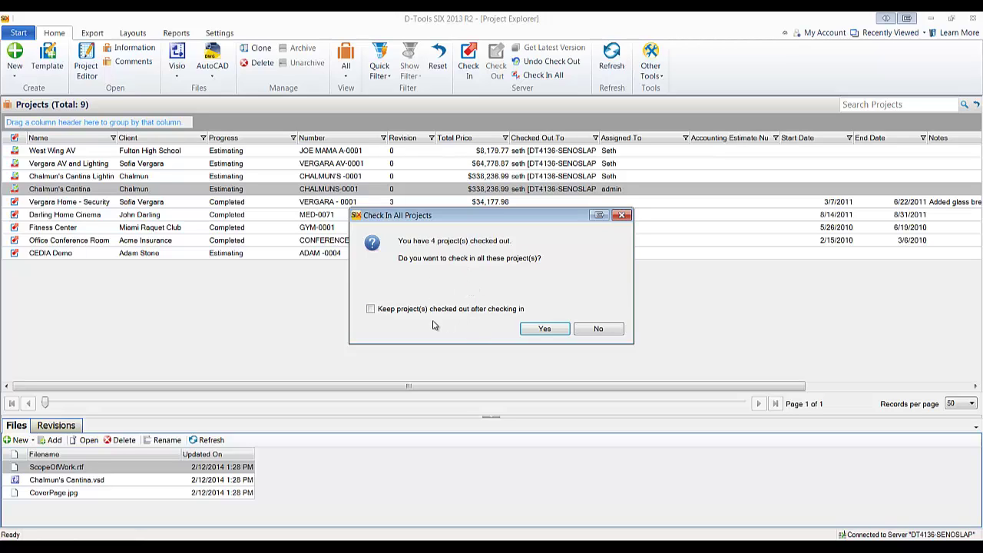
Decline the Check In All Projects prompt and show the New creation options.
{"action": "left_click", "coordinate": [600, 329]}
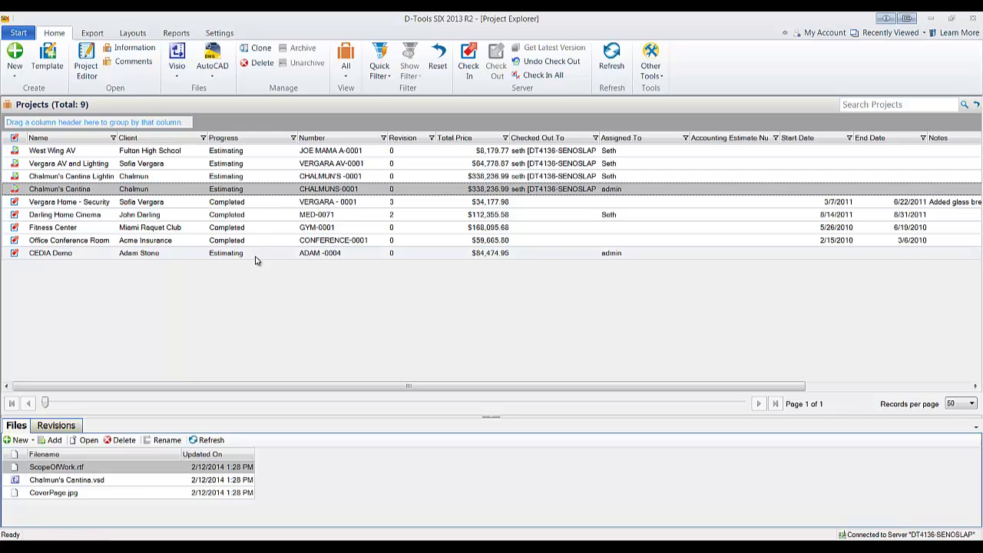
{"action": "left_click", "coordinate": [17, 71]}
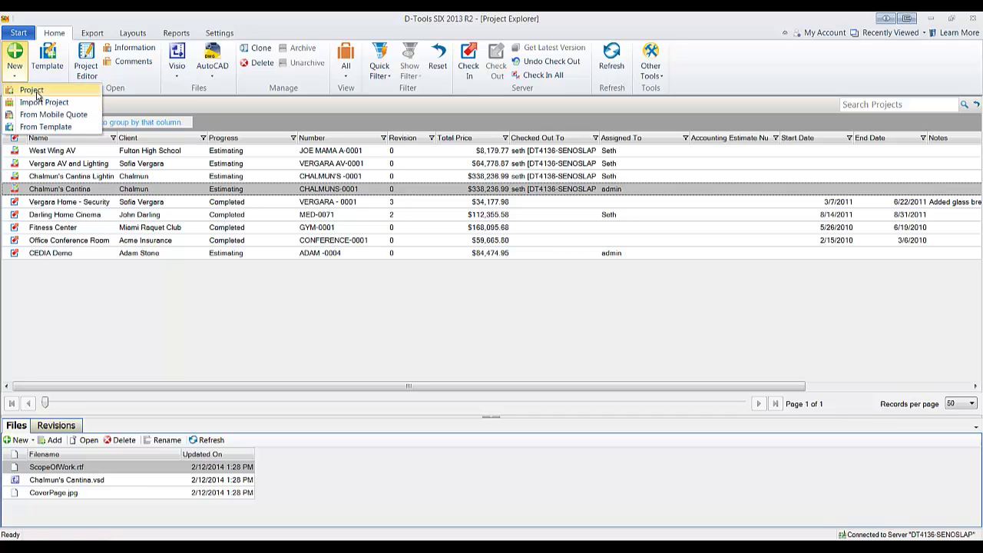
Start a new project and enter a not-yet-existing client name, triggering the Create New Client prompt.
{"action": "left_click", "coordinate": [33, 91]}
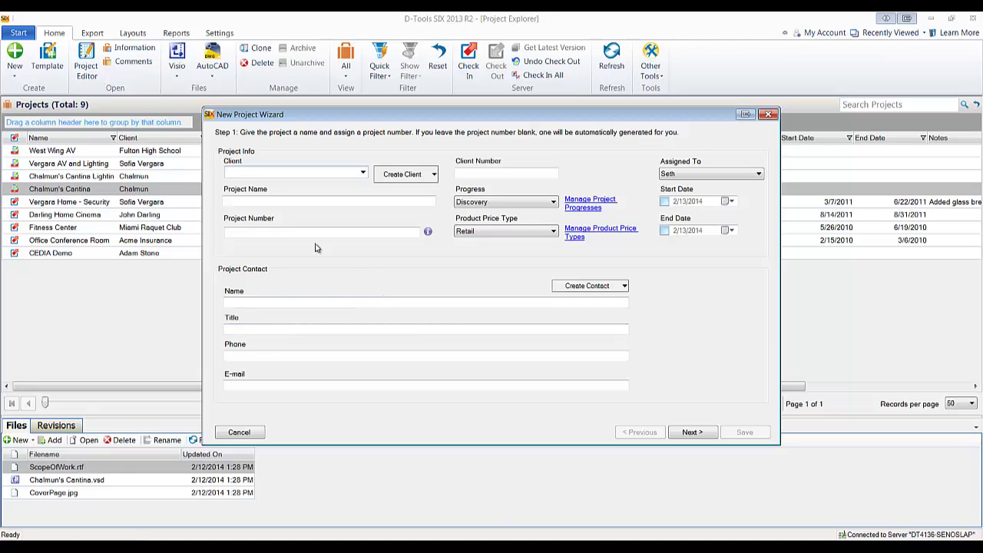
{"action": "left_click", "coordinate": [229, 172]}
{"action": "type", "text": "Mike Smith"}
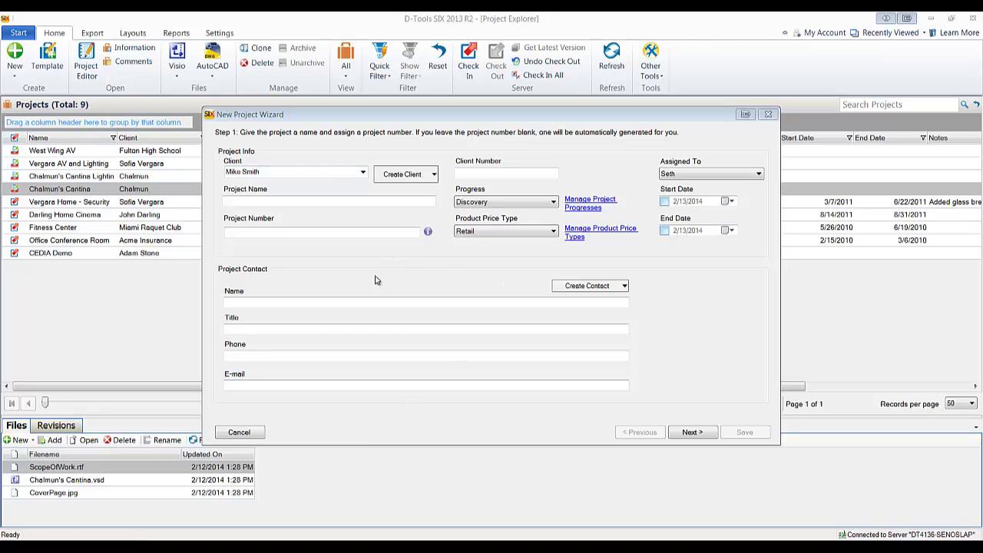
{"action": "left_click_drag", "start_coordinate": [305, 172], "coordinate": [158, 171]}
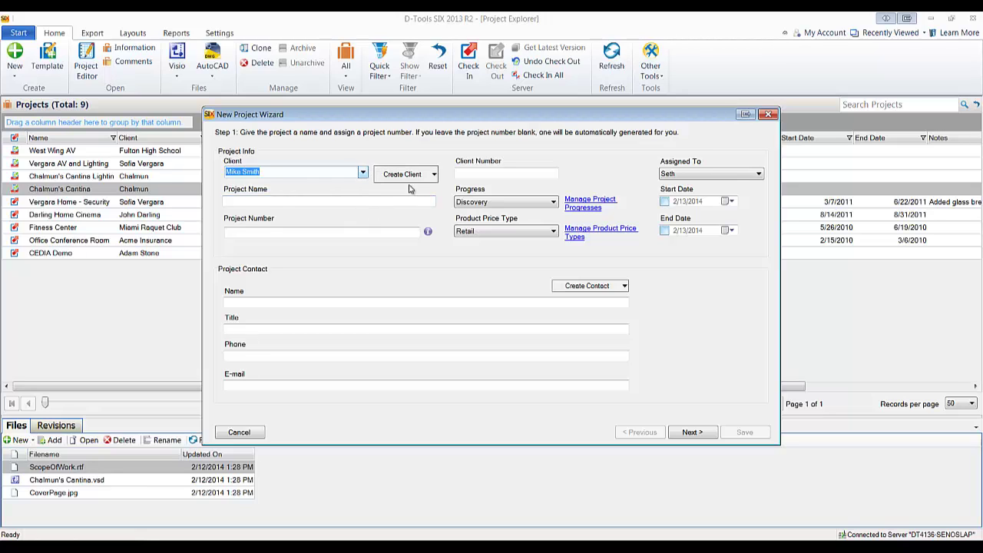
{"action": "left_click", "coordinate": [292, 176]}
{"action": "left_click", "coordinate": [313, 201]}
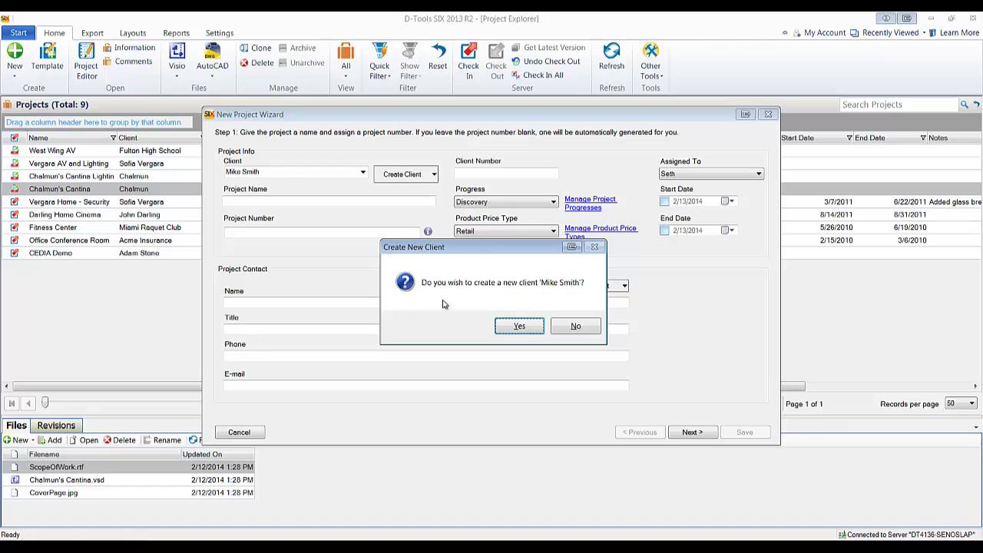
Agree to create the client and look over its addresses, contacts and tax options without changes.
{"action": "left_click", "coordinate": [528, 329]}
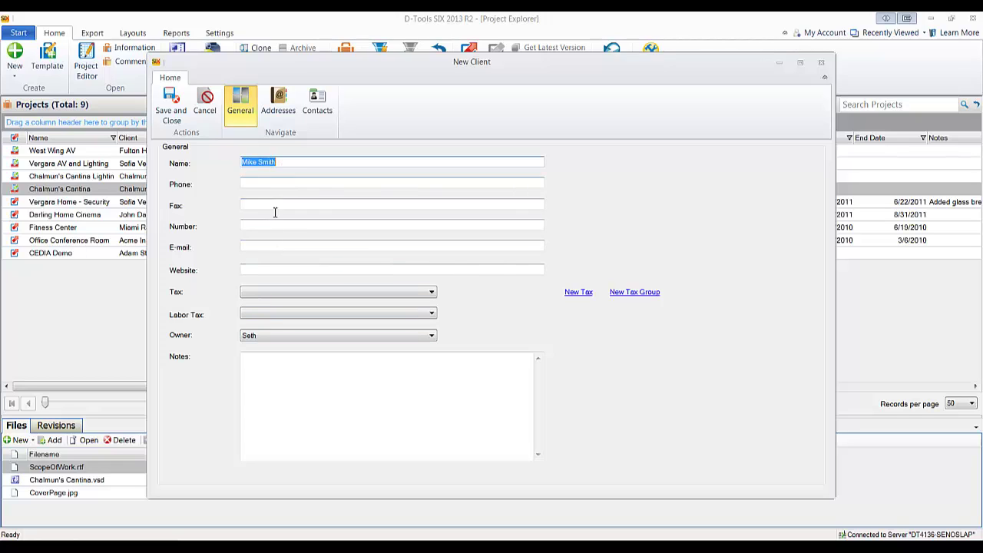
{"action": "left_click", "coordinate": [281, 123]}
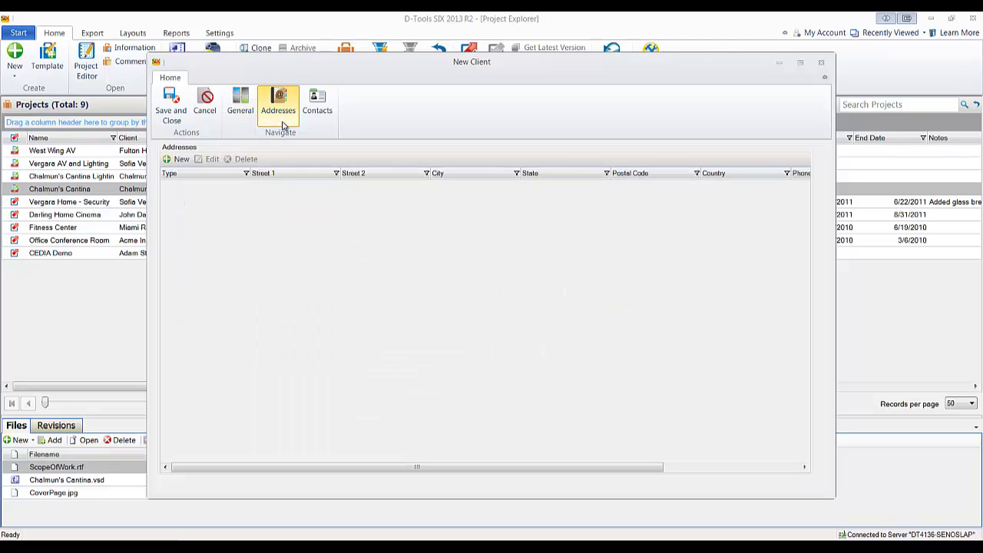
{"action": "left_click", "coordinate": [315, 108]}
{"action": "left_click", "coordinate": [251, 112]}
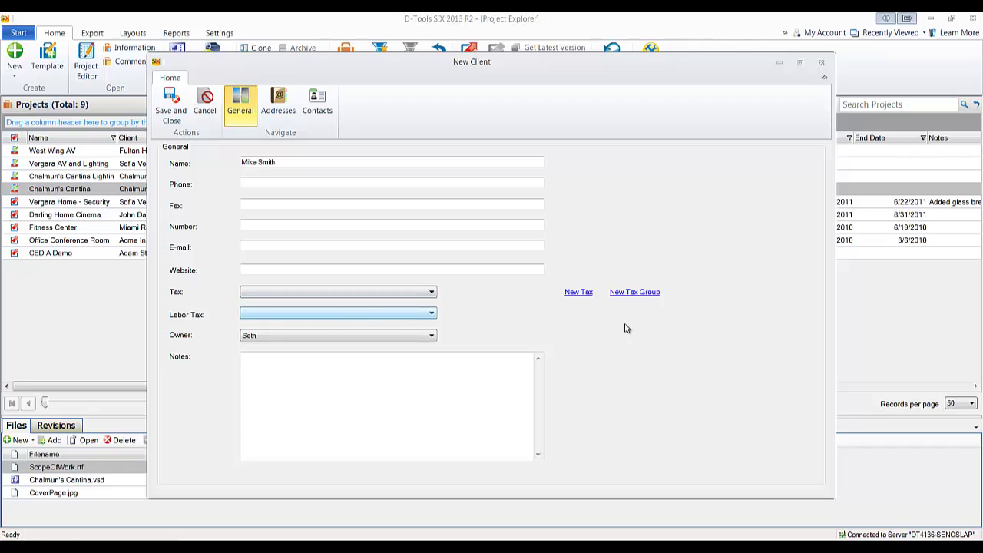
{"action": "left_click", "coordinate": [414, 296]}
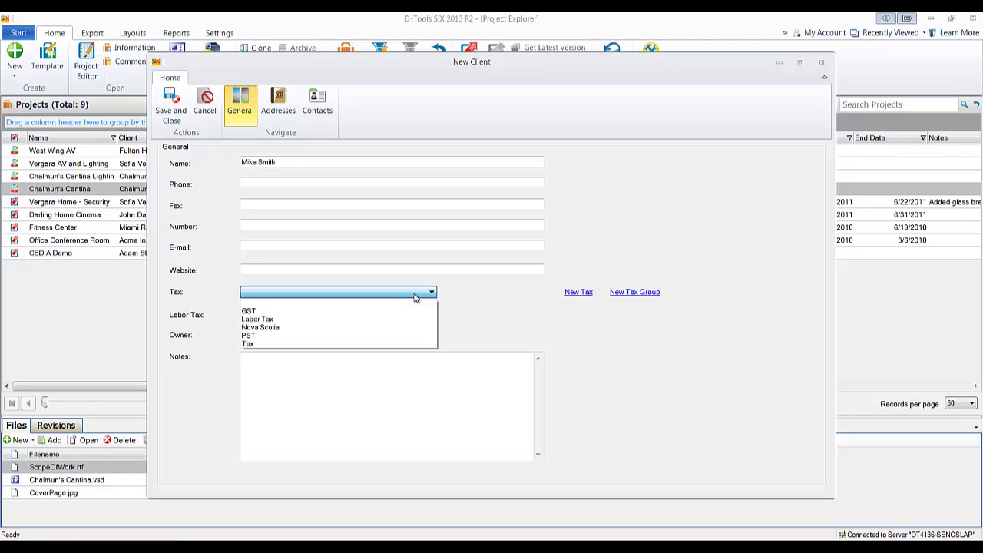
{"action": "left_click", "coordinate": [416, 295]}
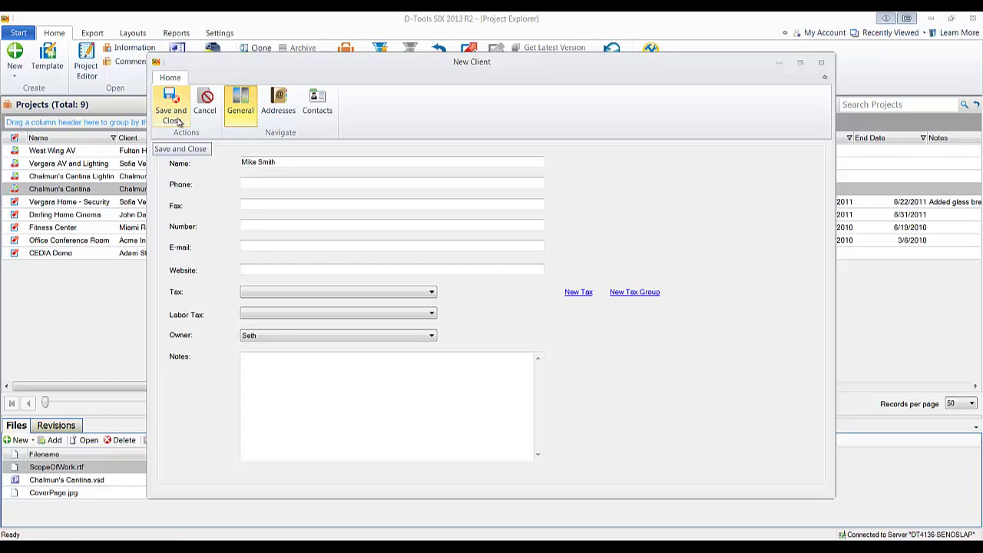
{"action": "left_click", "coordinate": [821, 63]}
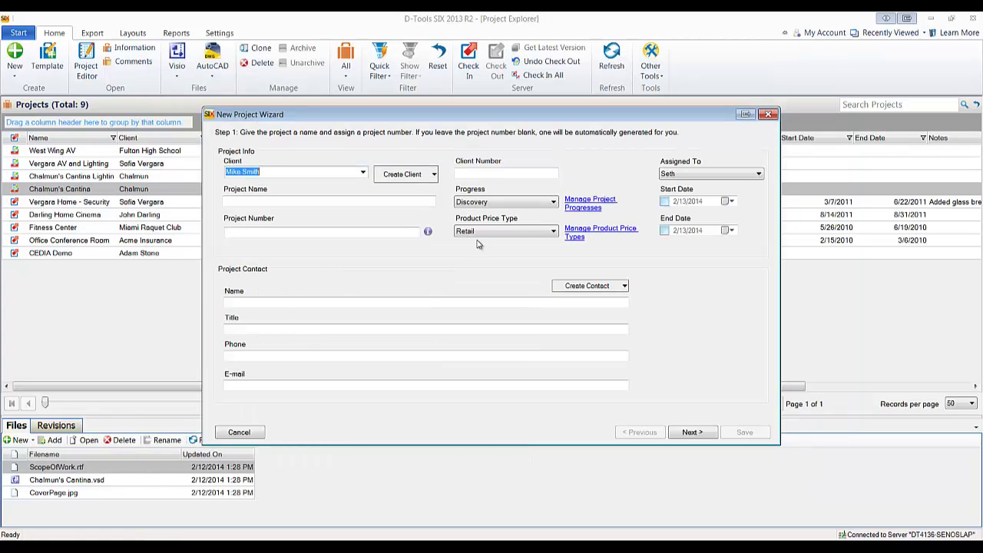
Confirm creating the client again, save it, and begin typing the project name Sample.
{"action": "left_click", "coordinate": [343, 203]}
{"action": "left_click", "coordinate": [516, 329]}
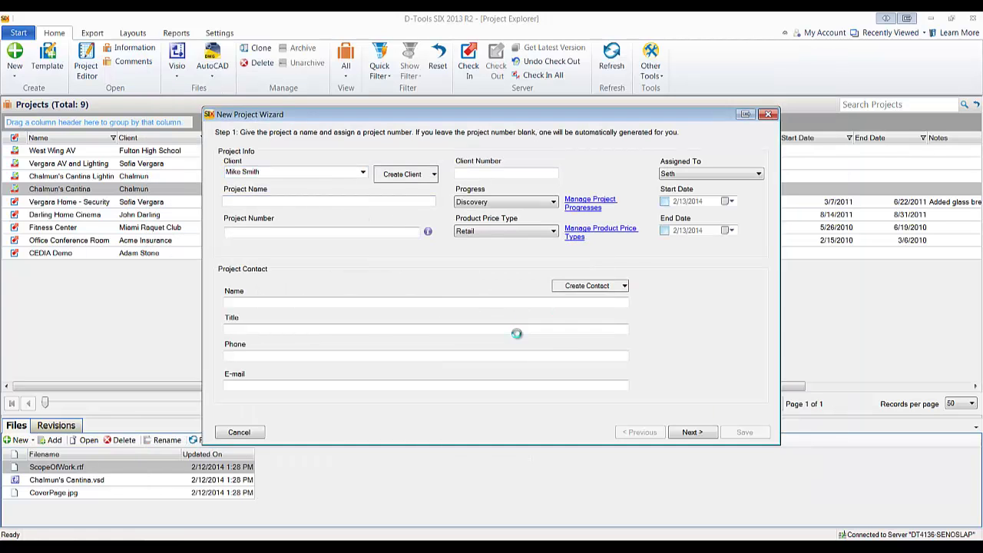
{"action": "left_click", "coordinate": [170, 104]}
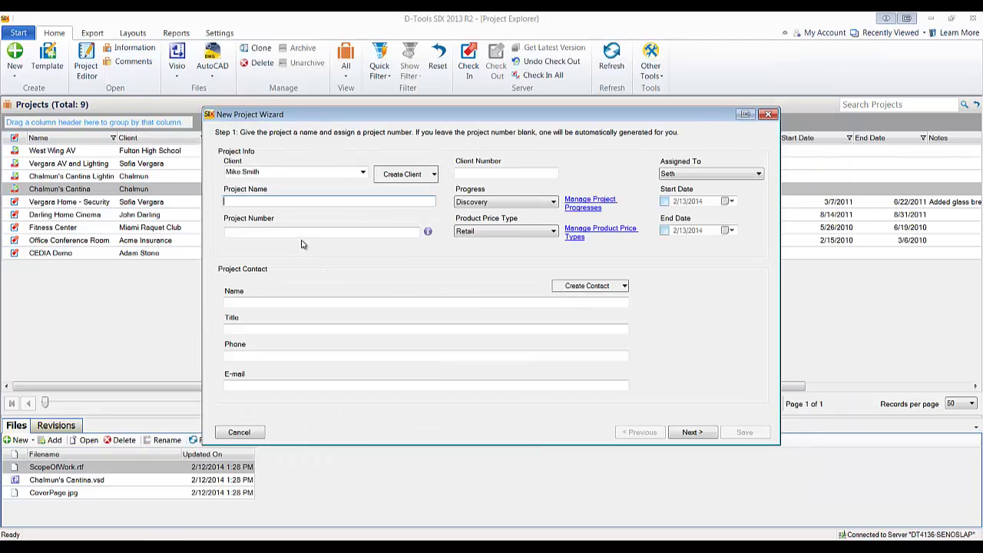
{"action": "left_click", "coordinate": [259, 202]}
{"action": "type", "text": "Sample"}
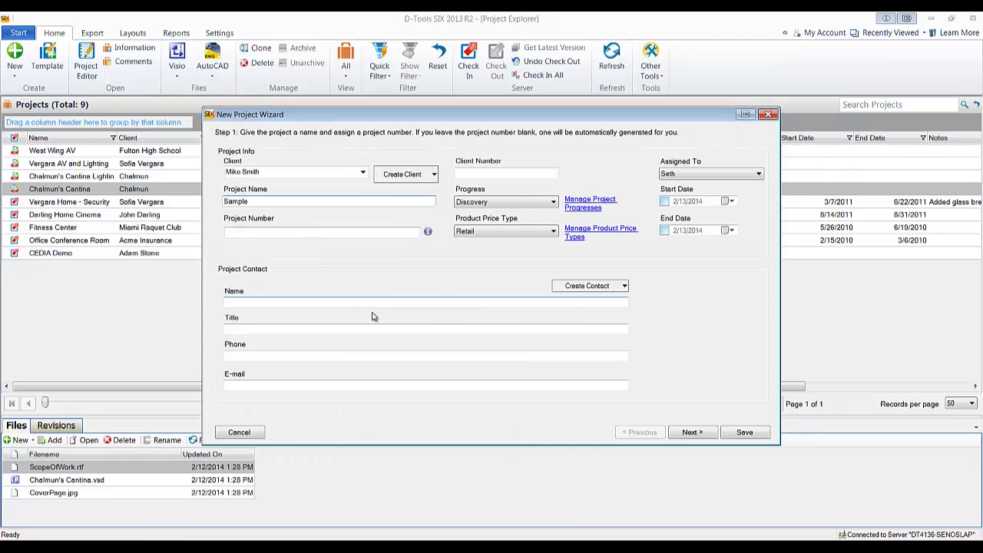
Advance past project info, site and billing address, tax, resources, contacts and scope of work steps.
{"action": "left_click", "coordinate": [693, 432]}
{"action": "left_click", "coordinate": [694, 433]}
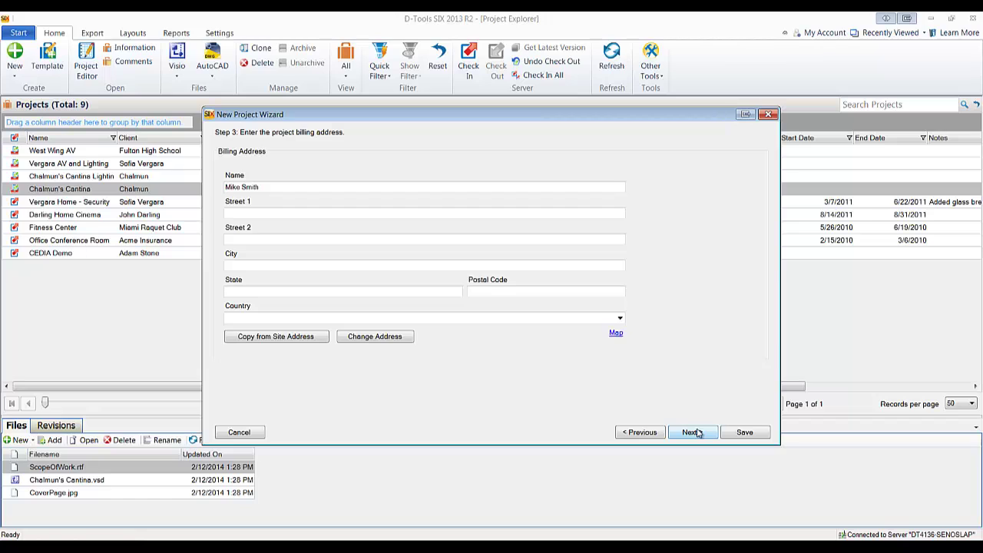
{"action": "left_click", "coordinate": [693, 433]}
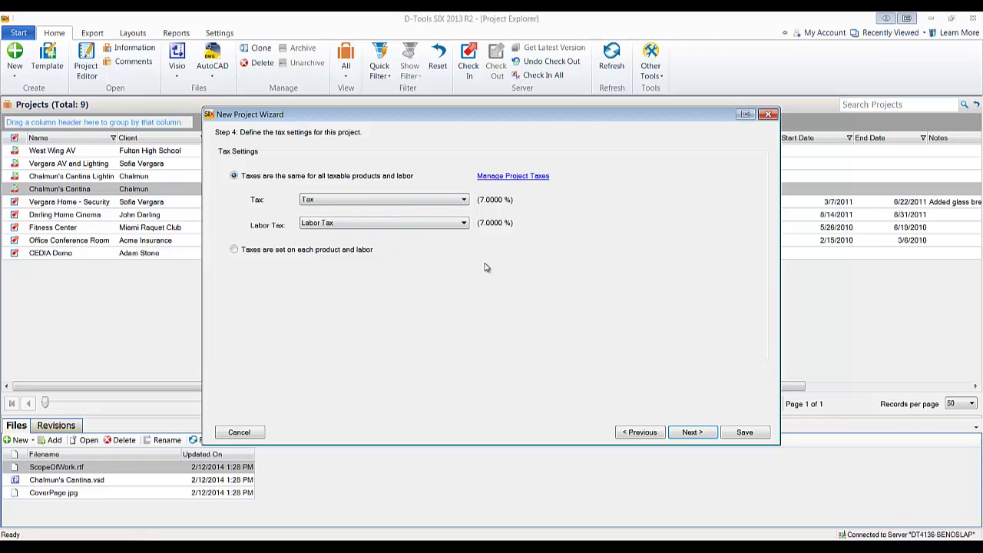
{"action": "left_click", "coordinate": [692, 432]}
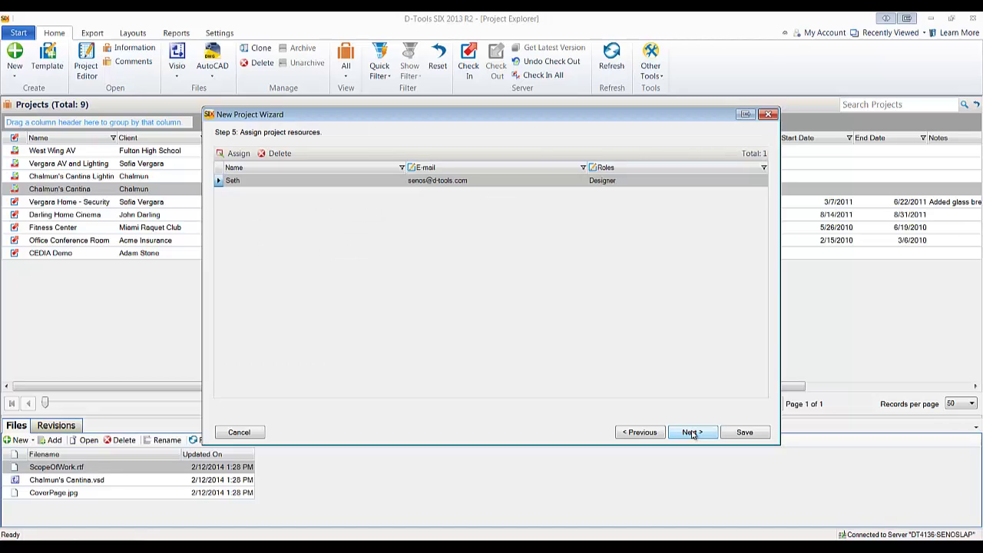
{"action": "left_click", "coordinate": [692, 433]}
{"action": "left_click", "coordinate": [692, 432]}
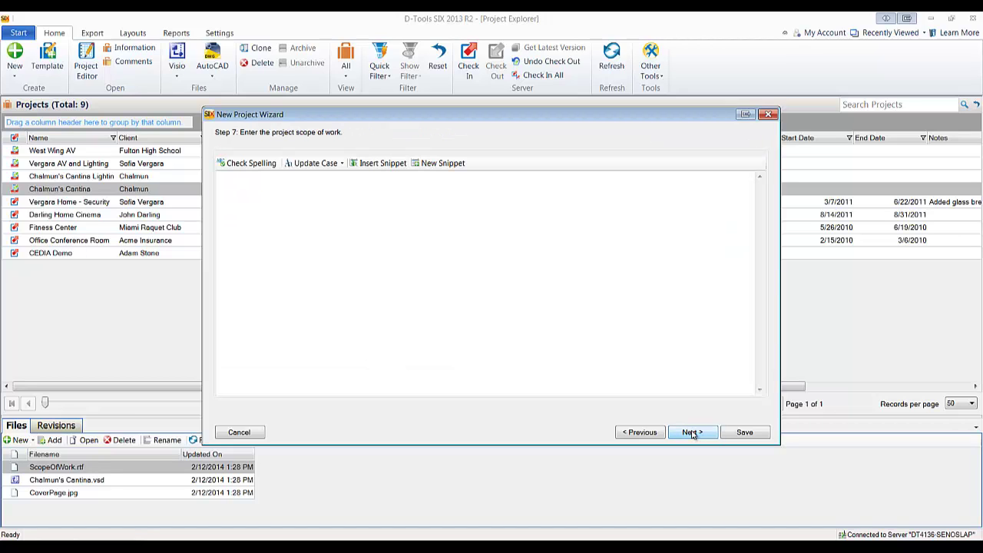
{"action": "left_click", "coordinate": [692, 433]}
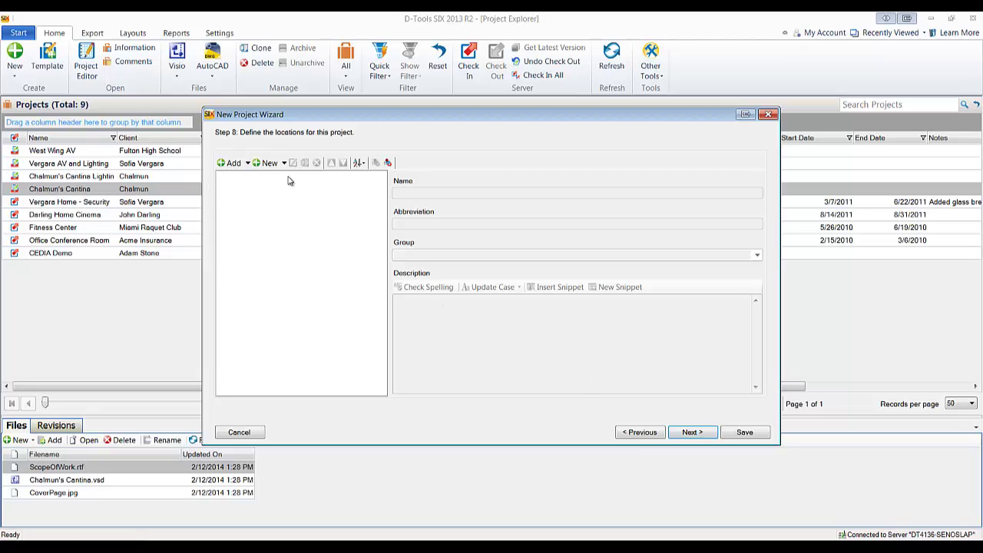
Browse the location-adding options without adding any, then advance to the Step 9 systems stage.
{"action": "left_click", "coordinate": [239, 164]}
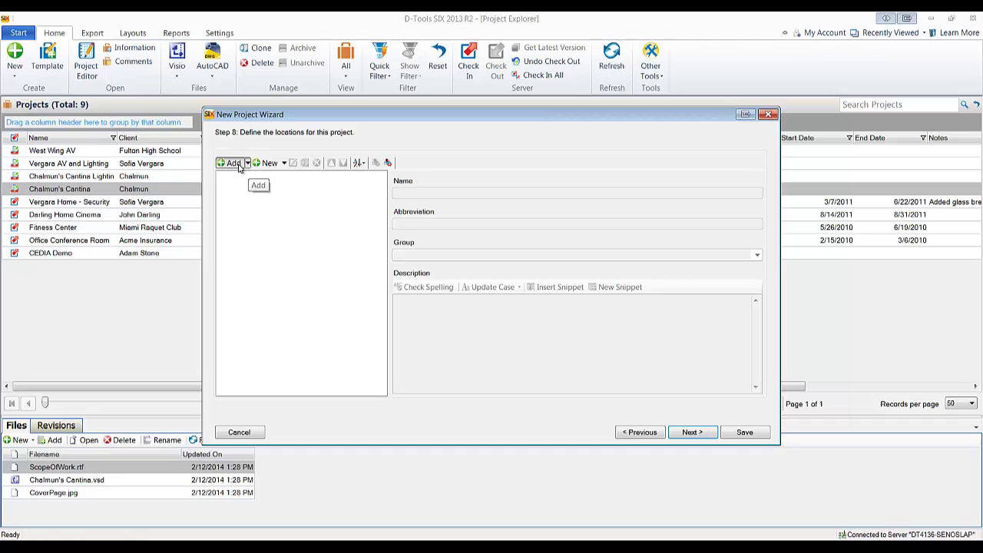
{"action": "left_click", "coordinate": [247, 164]}
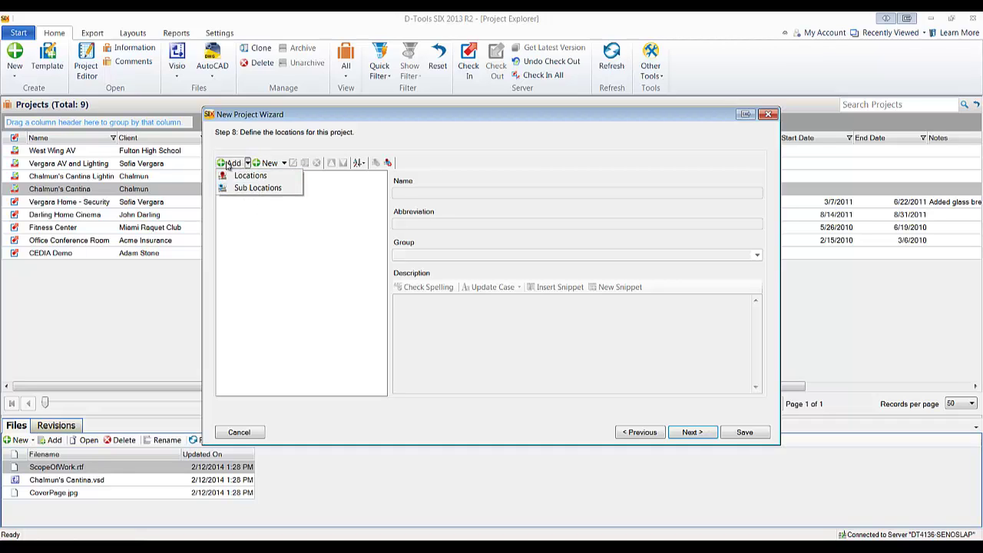
{"action": "left_click", "coordinate": [251, 177]}
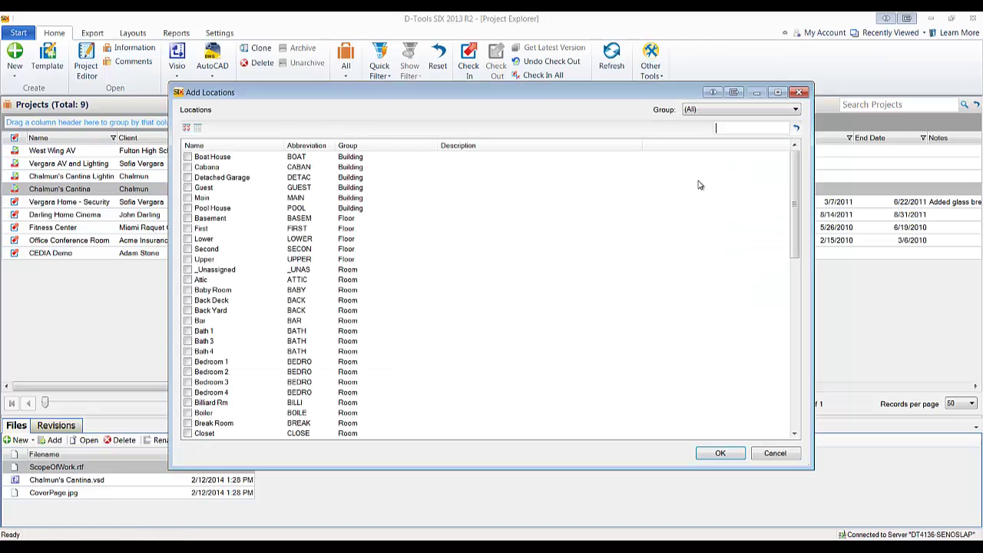
{"action": "left_click", "coordinate": [798, 92]}
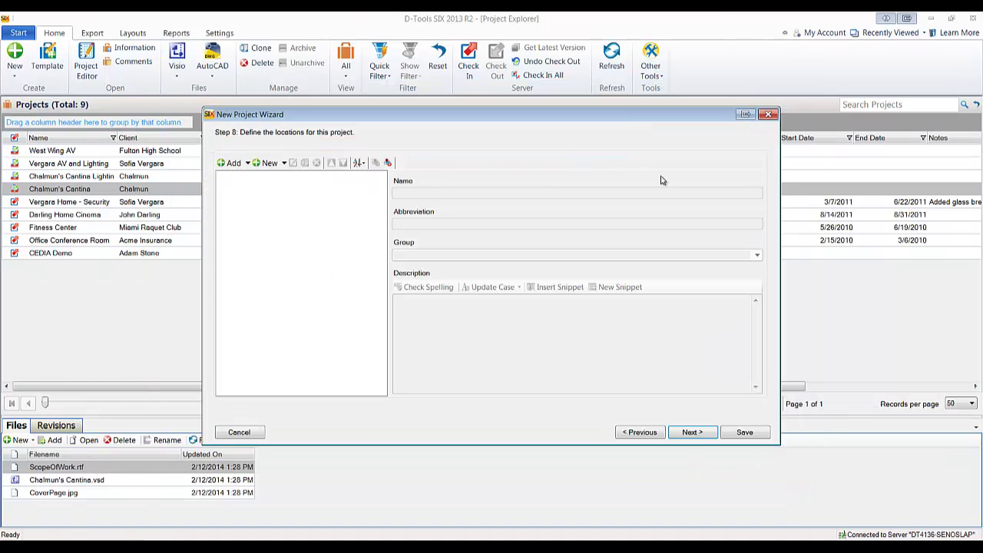
{"action": "left_click", "coordinate": [283, 163]}
{"action": "left_click", "coordinate": [283, 164]}
{"action": "left_click", "coordinate": [691, 433]}
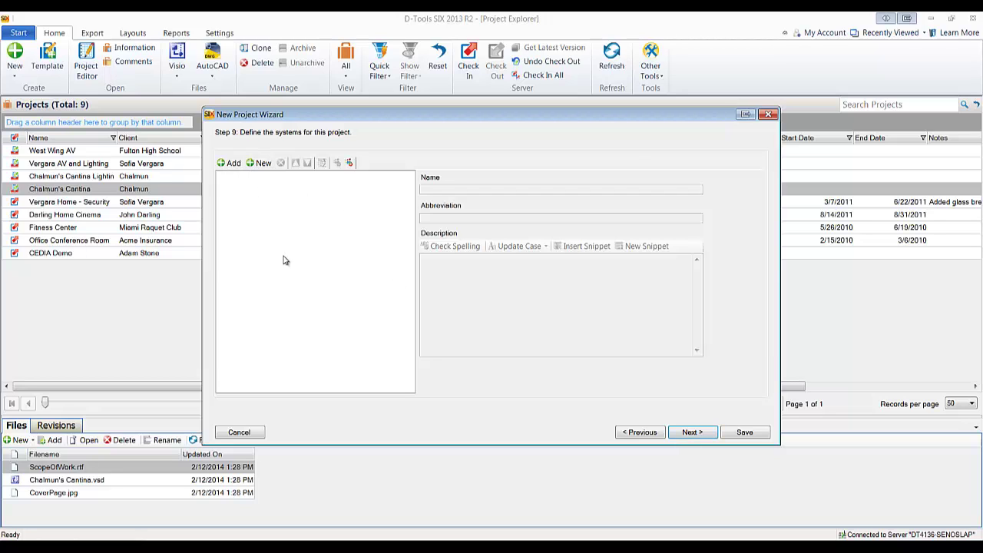
Pass the systems and contract percentages steps, then cancel the wizard so no Sample project is added.
{"action": "left_click", "coordinate": [768, 115]}
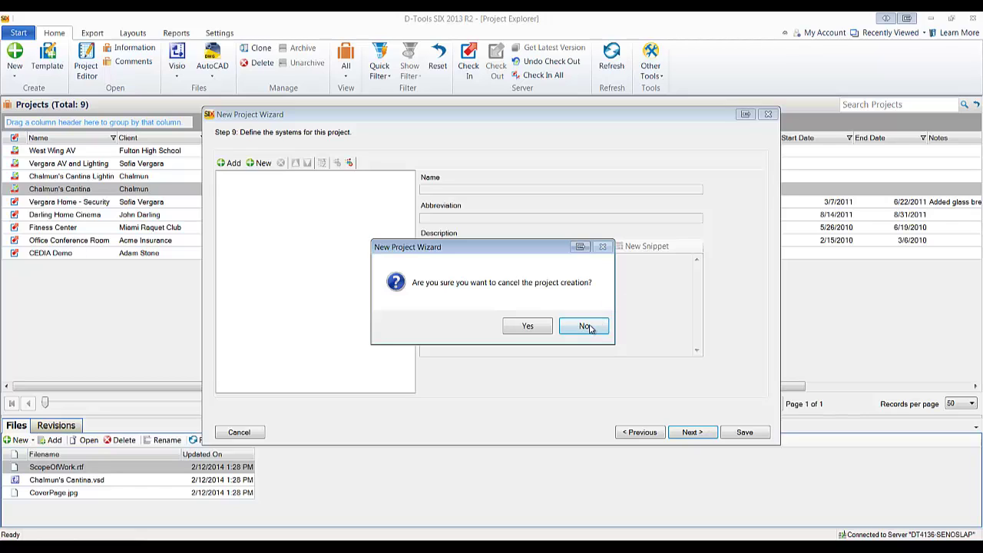
{"action": "left_click", "coordinate": [584, 327]}
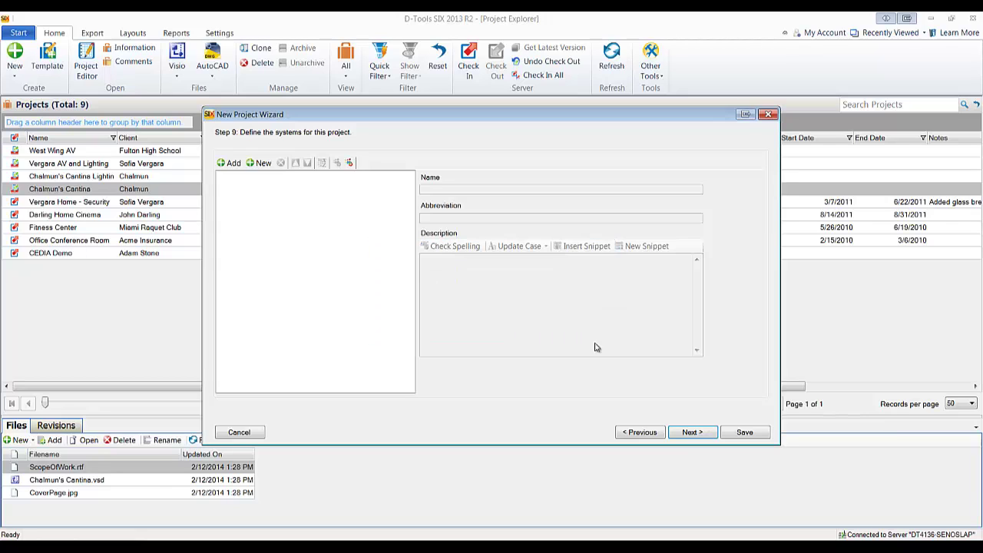
{"action": "left_click", "coordinate": [691, 433]}
{"action": "left_click", "coordinate": [691, 432]}
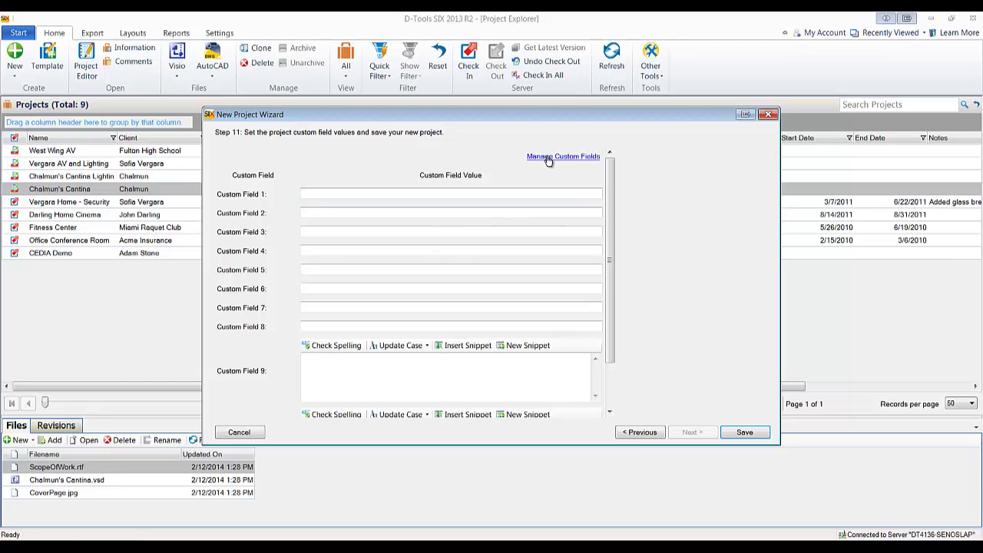
{"action": "left_click", "coordinate": [768, 114]}
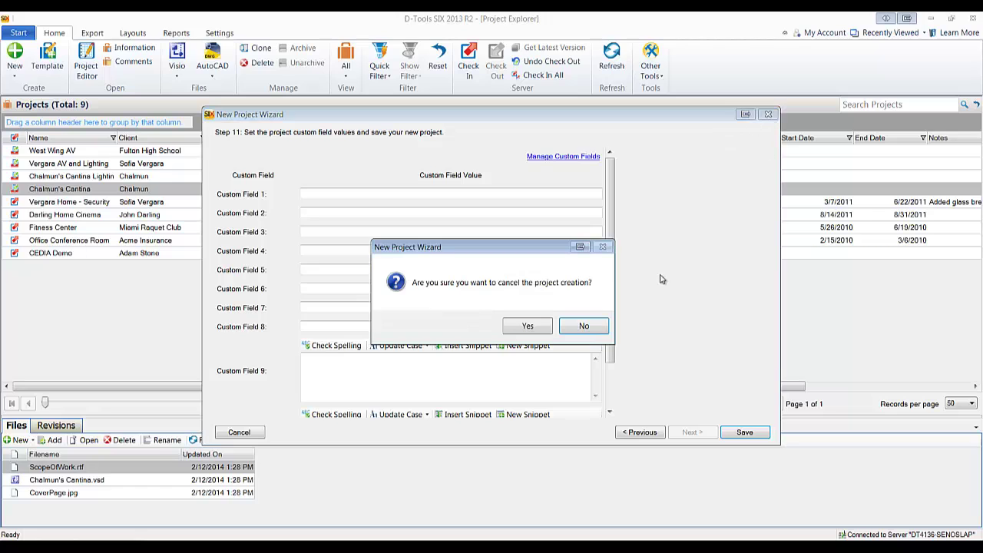
{"action": "left_click", "coordinate": [528, 327]}
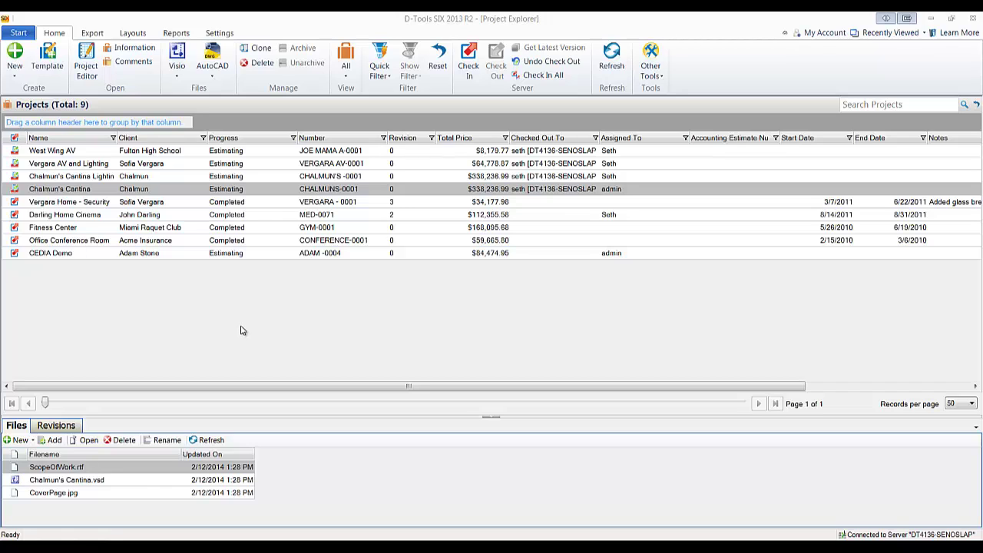
Open the Fulton High School West Wing AV project in Project Editor, showing 8 items totalling $7,644.64.
{"action": "left_click", "coordinate": [156, 154]}
{"action": "double_click", "coordinate": [166, 155]}
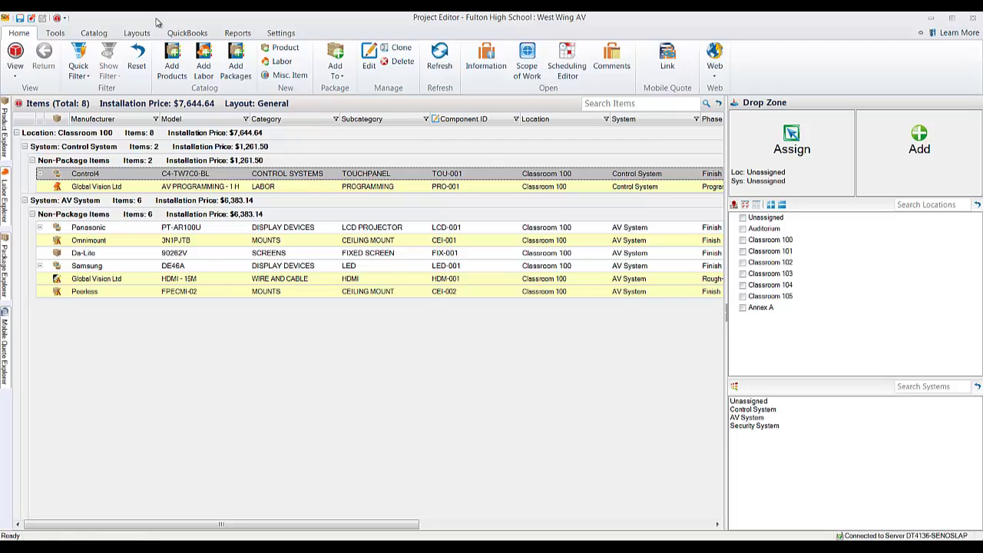
Choose Custom on the Layouts tab, which reports no custom layouts and offers to create one.
{"action": "left_click", "coordinate": [137, 33]}
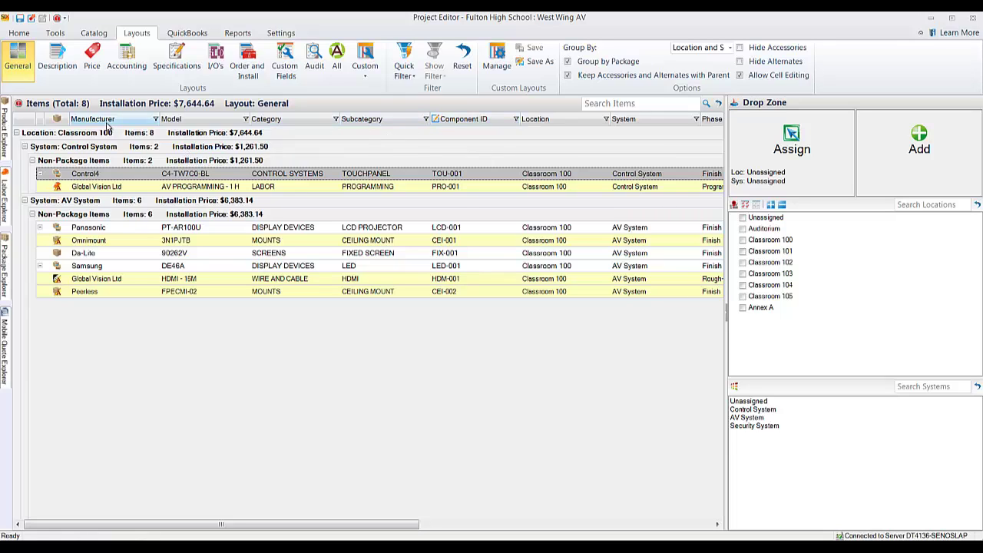
{"action": "left_click", "coordinate": [368, 73]}
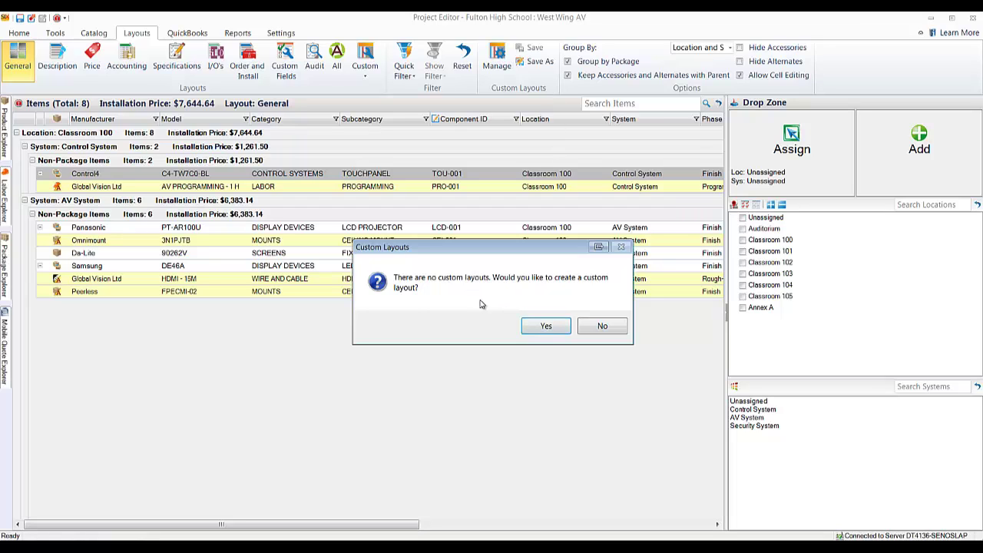
Create a new custom layout named 'My Layout'.
{"action": "left_click", "coordinate": [540, 328]}
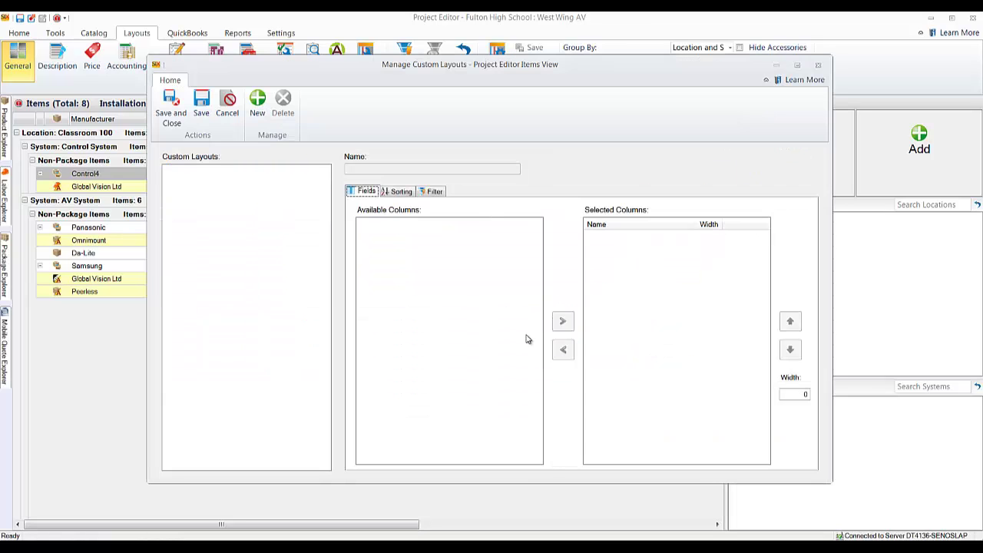
{"action": "left_click", "coordinate": [257, 101]}
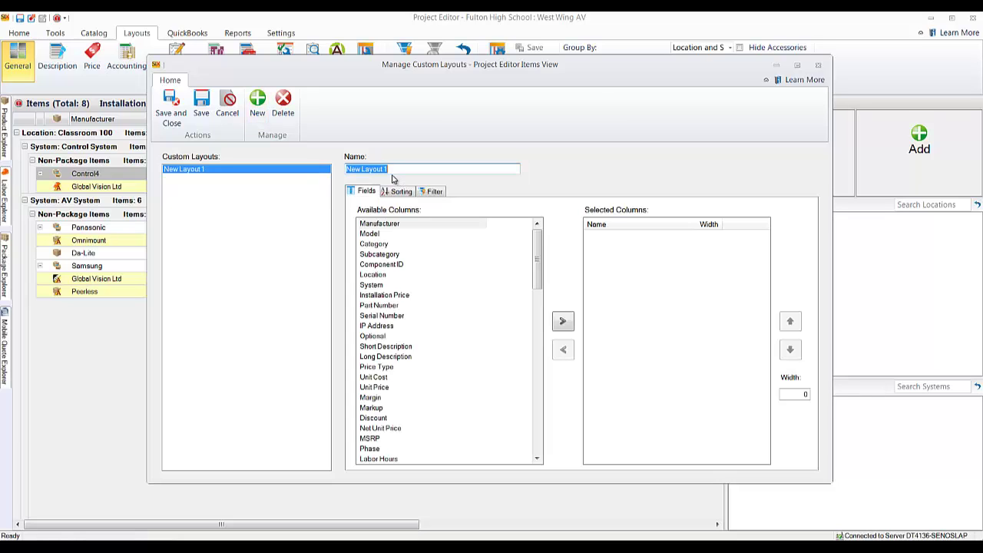
{"action": "type", "text": "my"}
{"action": "key", "text": "BackSpace"}
{"action": "key", "text": "BackSpace"}
{"action": "type", "text": "My La"}
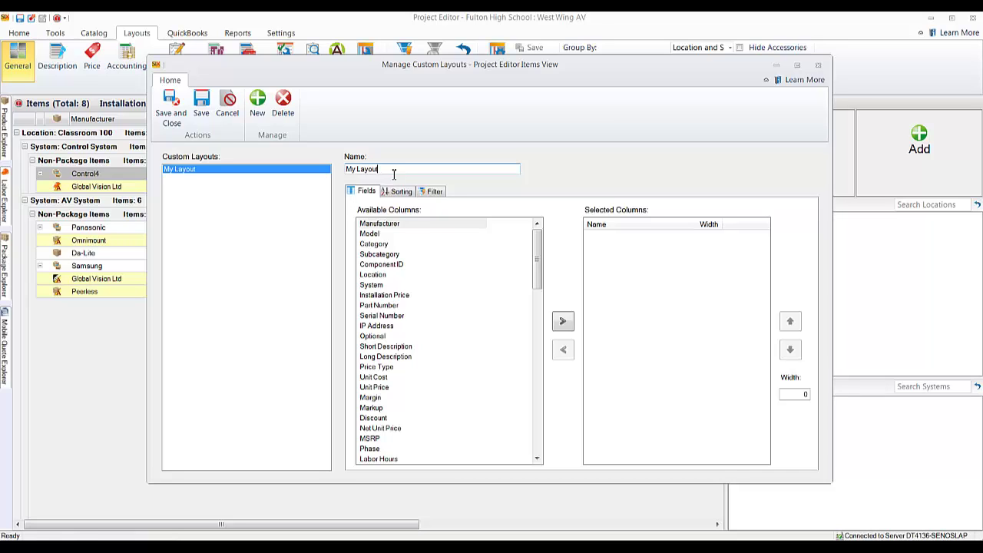
Add Manufacturer, Model, Category, Unit Cost and Unit Price columns, set the column width, and save.
{"action": "left_click", "coordinate": [562, 322]}
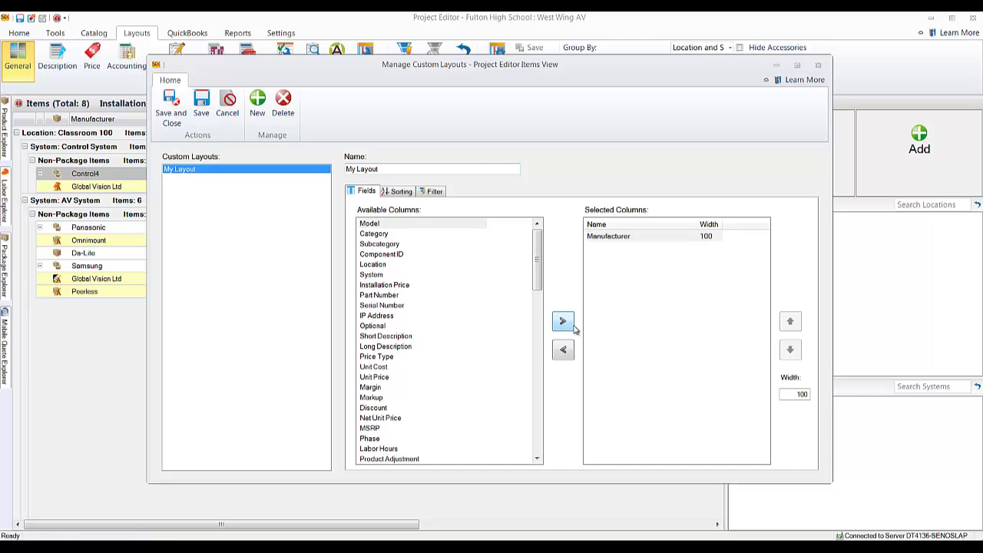
{"action": "left_click", "coordinate": [568, 325]}
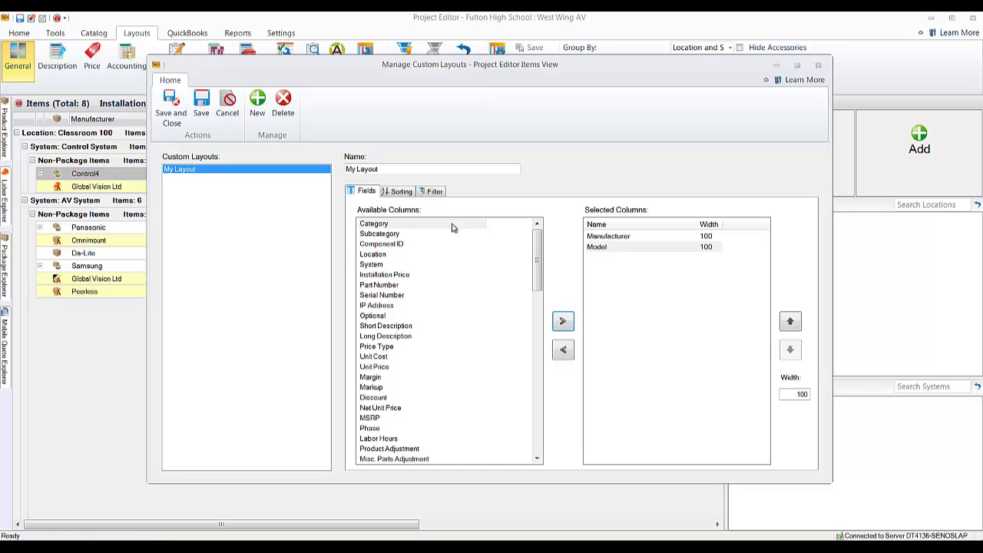
{"action": "left_click", "coordinate": [562, 323]}
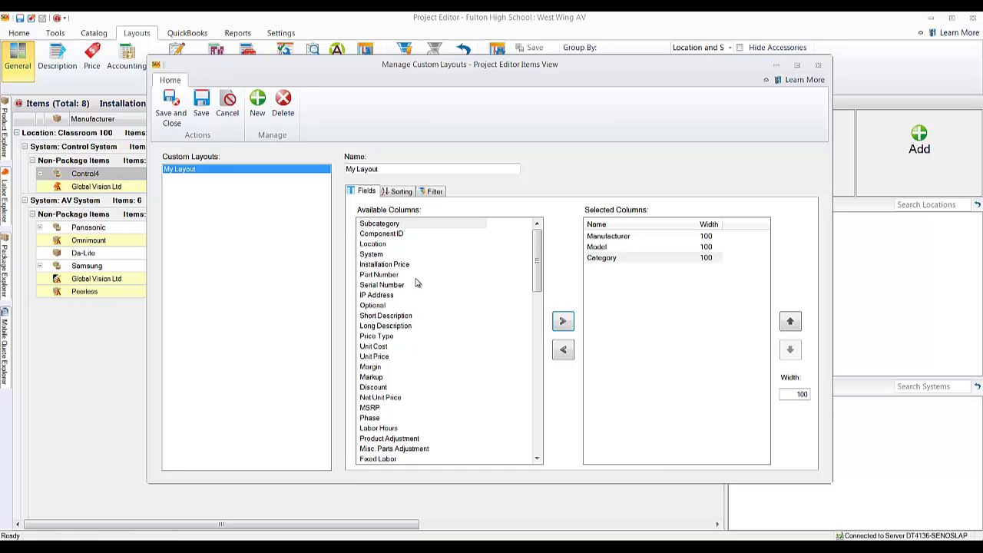
{"action": "left_click", "coordinate": [384, 347]}
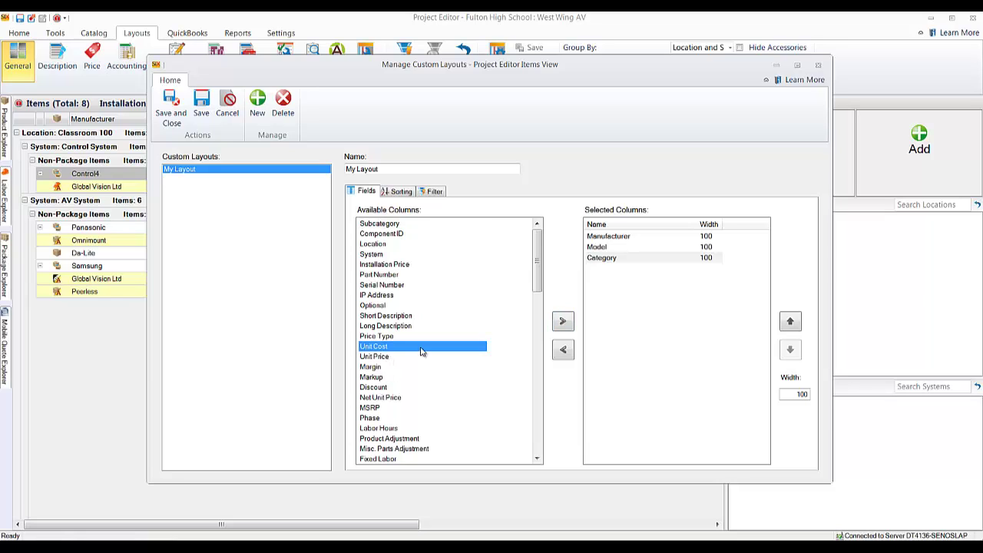
{"action": "left_click", "coordinate": [563, 323]}
{"action": "left_click", "coordinate": [563, 322]}
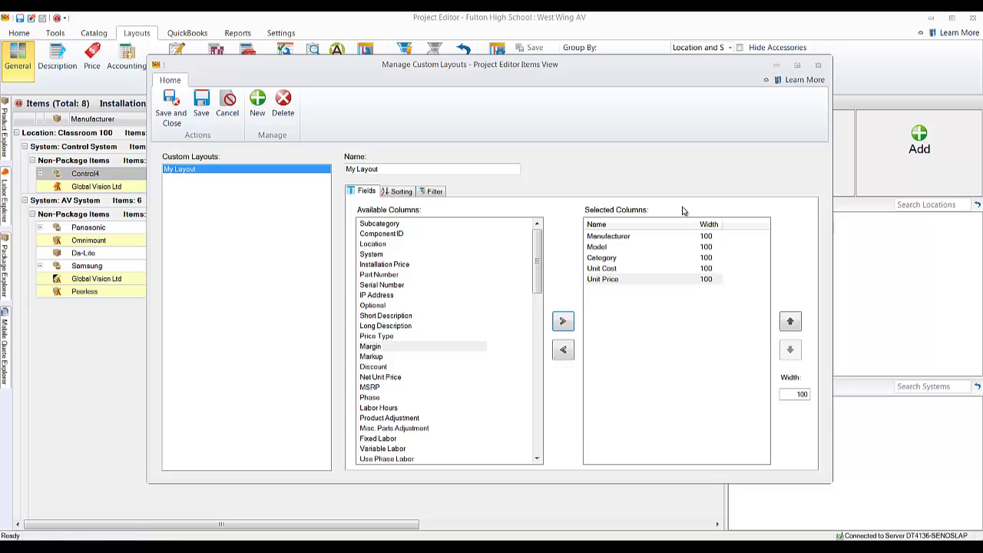
{"action": "double_click", "coordinate": [799, 394]}
{"action": "left_click", "coordinate": [171, 115]}
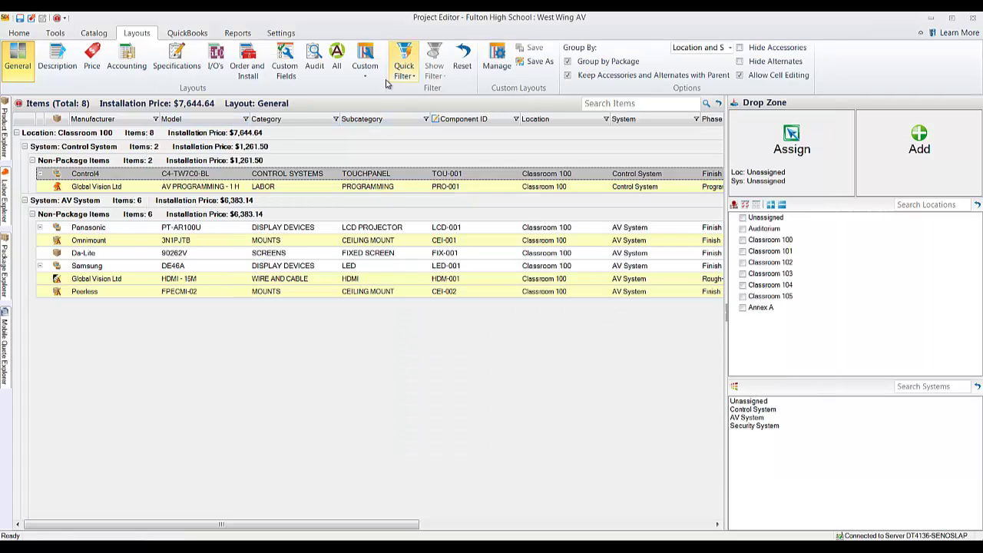
Apply My Layout to the grid, widen Unit Cost to 428 and Category to 405, then save.
{"action": "left_click", "coordinate": [367, 73]}
{"action": "left_click", "coordinate": [381, 90]}
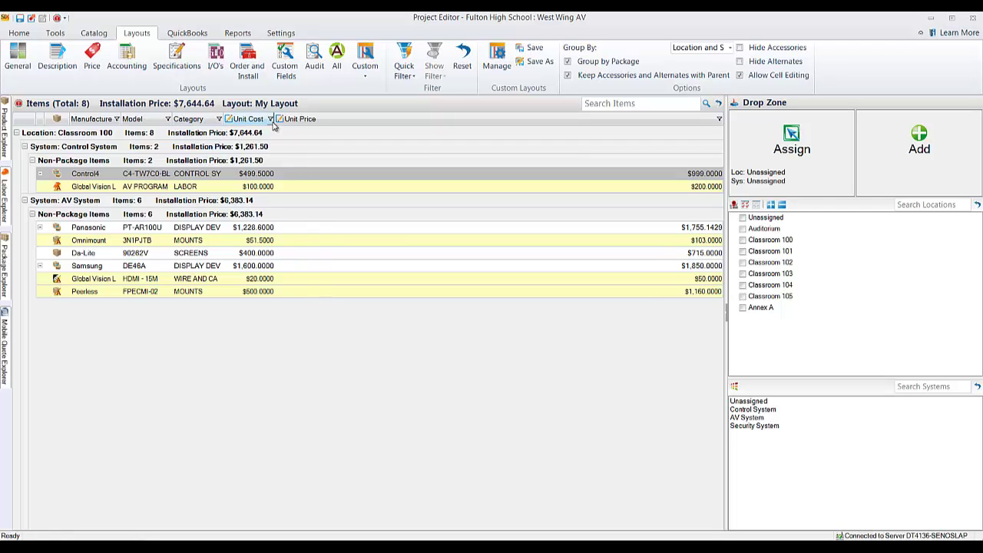
{"action": "left_click_drag", "start_coordinate": [274, 119], "coordinate": [441, 123]}
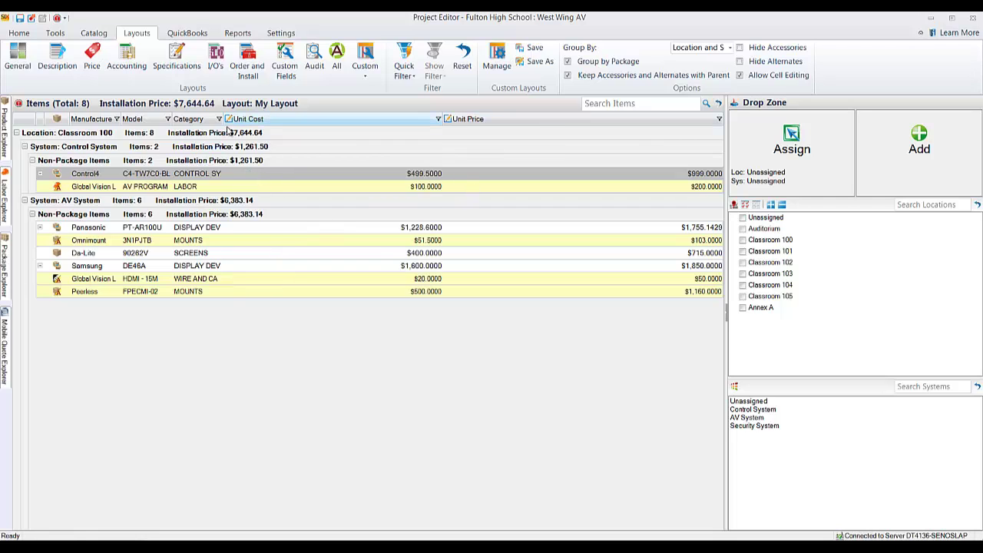
{"action": "left_click_drag", "start_coordinate": [227, 119], "coordinate": [379, 120]}
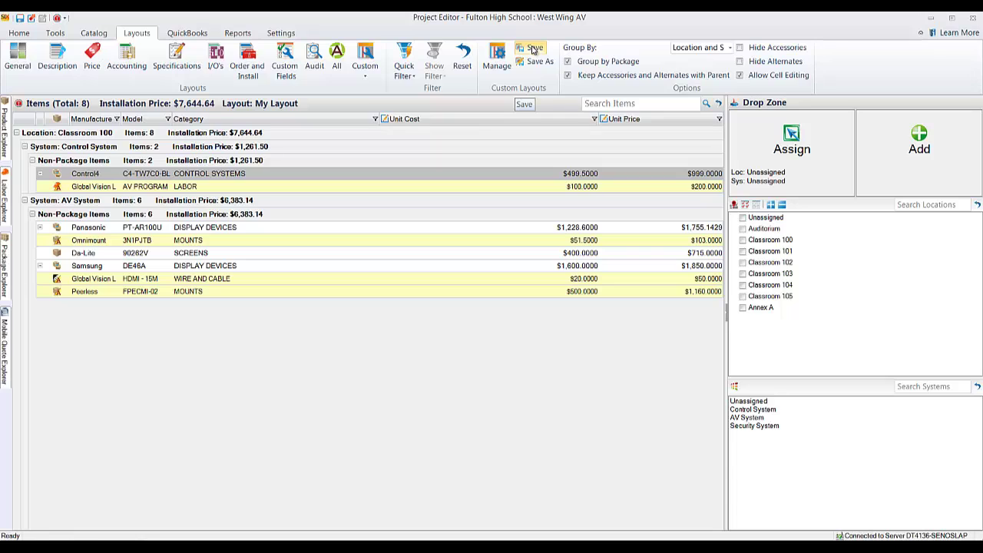
{"action": "left_click", "coordinate": [534, 50]}
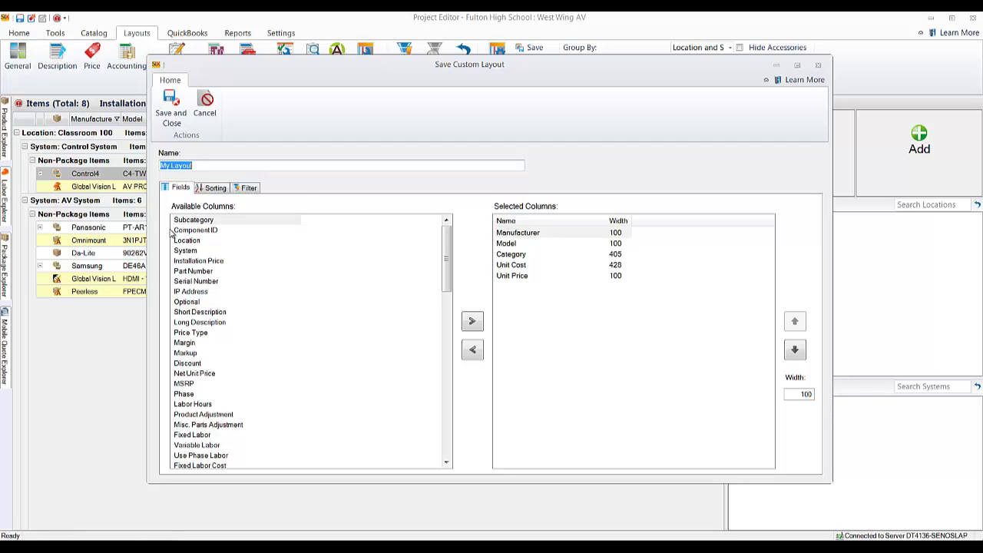
Save My Layout with Category 405 and Unit Cost 428, reselect it, and reopen Manage Custom Layouts.
{"action": "left_click", "coordinate": [181, 115]}
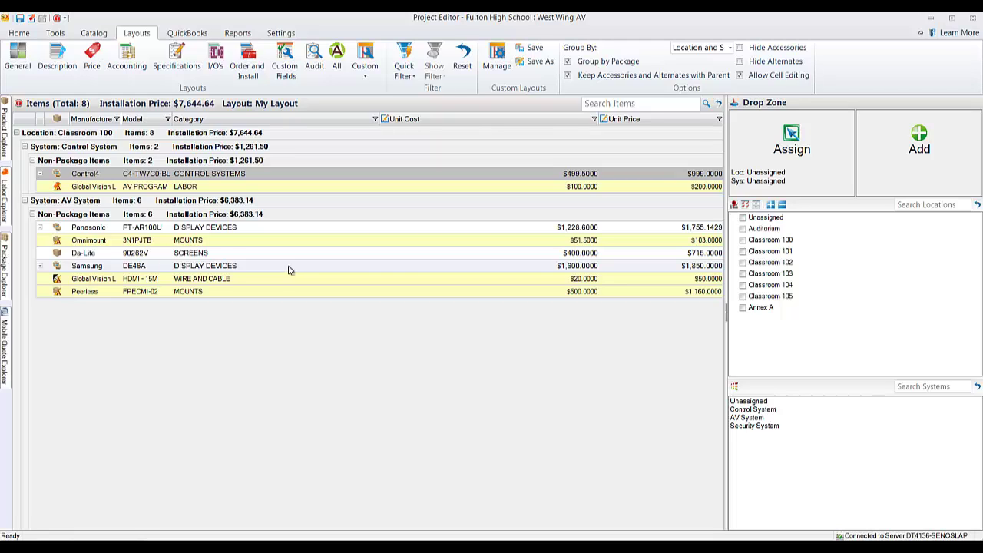
{"action": "left_click", "coordinate": [361, 76]}
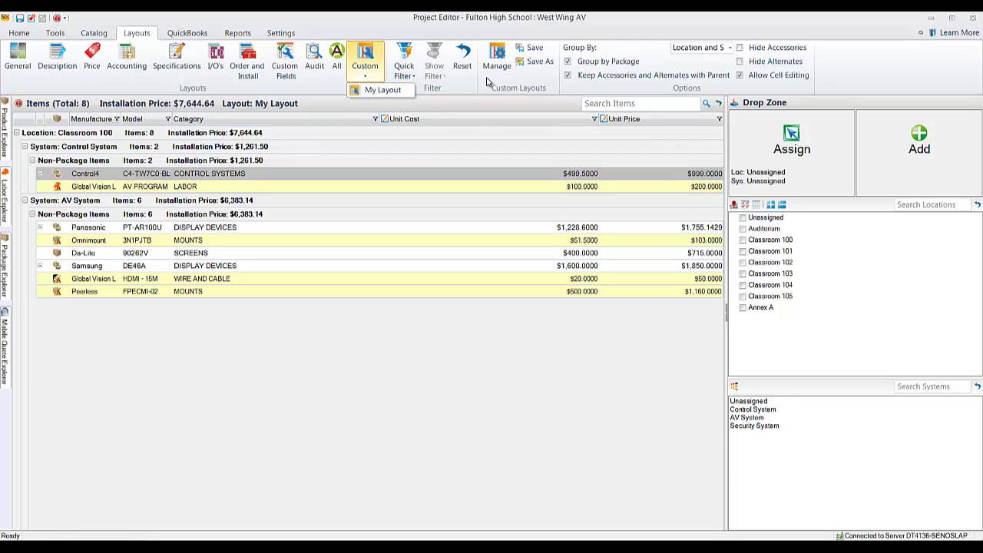
{"action": "left_click", "coordinate": [384, 91]}
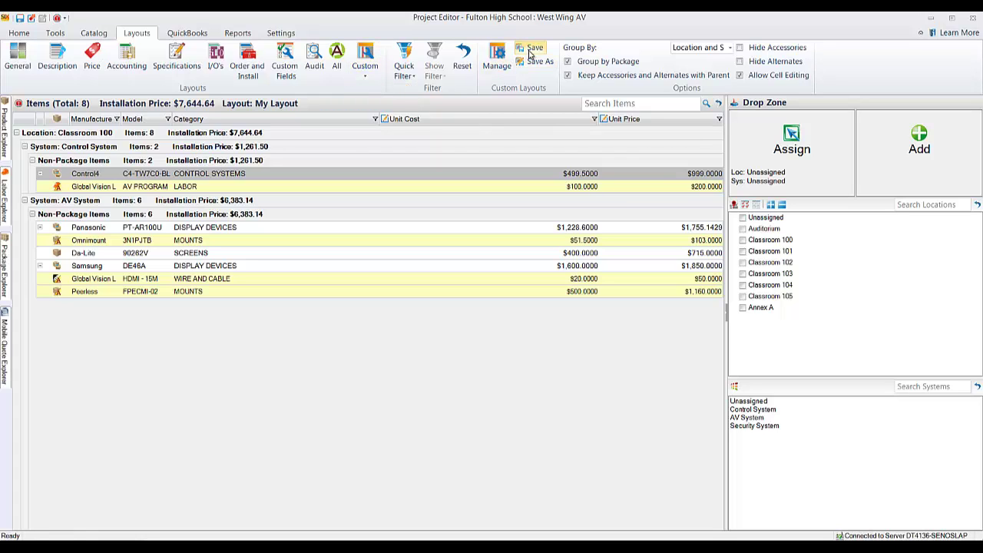
{"action": "left_click", "coordinate": [498, 57]}
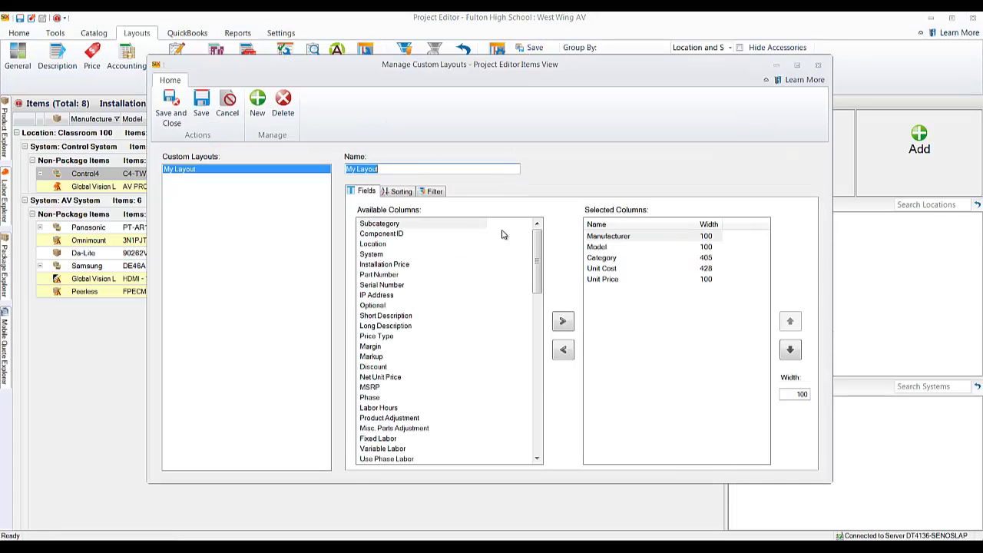
Browse My Layout's filter pages (manufacturer, category, vendor, order/install, accounting) and close without changes.
{"action": "left_click", "coordinate": [431, 192]}
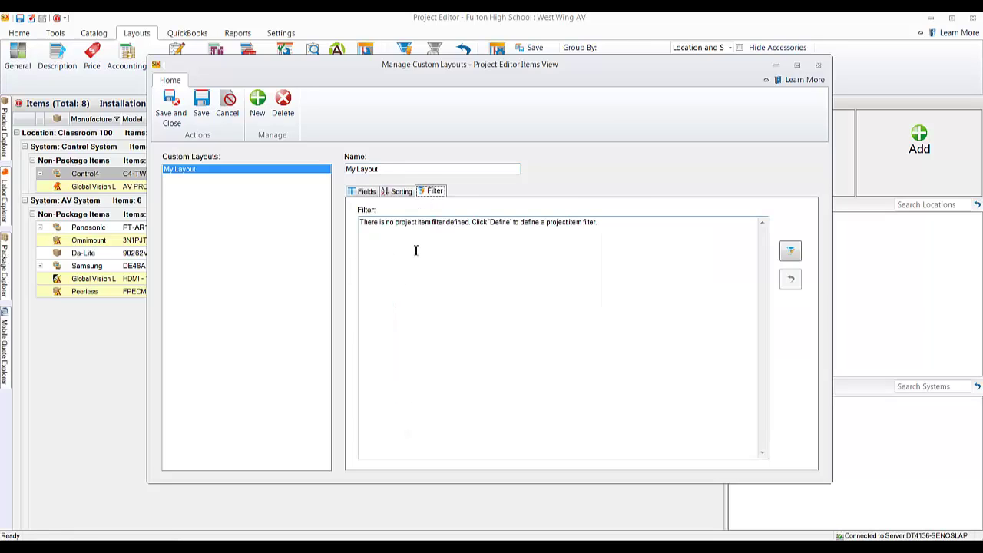
{"action": "left_click", "coordinate": [791, 251]}
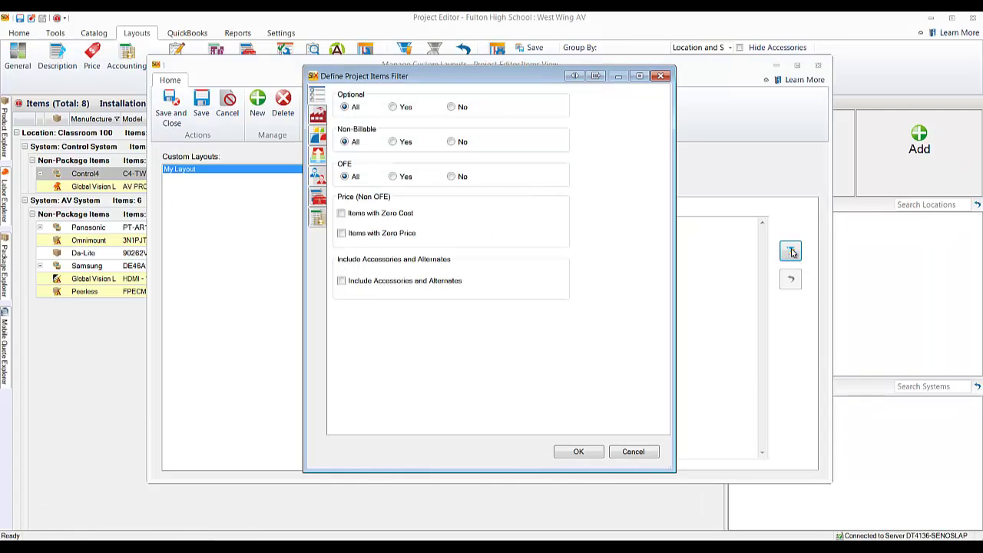
{"action": "left_click", "coordinate": [318, 120]}
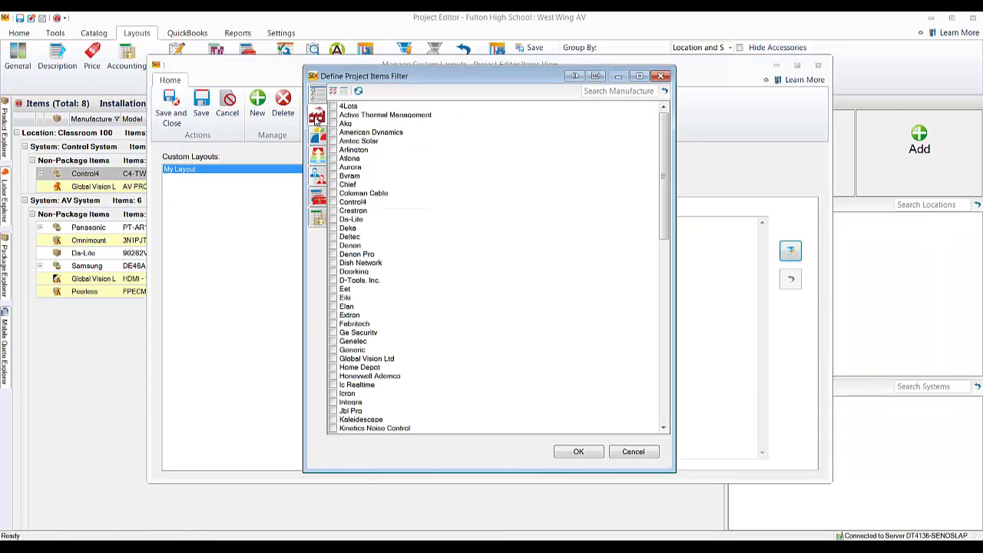
{"action": "left_click", "coordinate": [318, 136]}
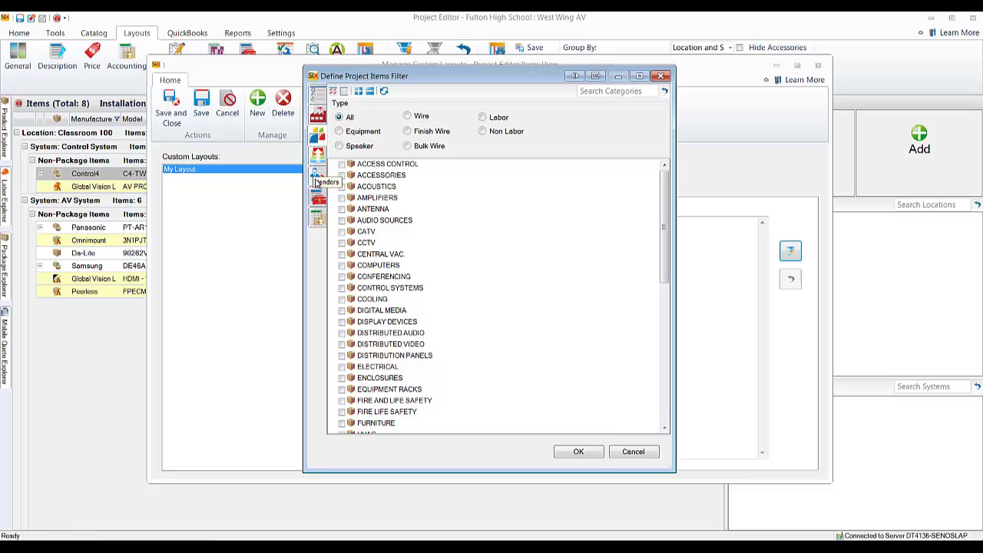
{"action": "left_click", "coordinate": [317, 178]}
{"action": "left_click", "coordinate": [318, 202]}
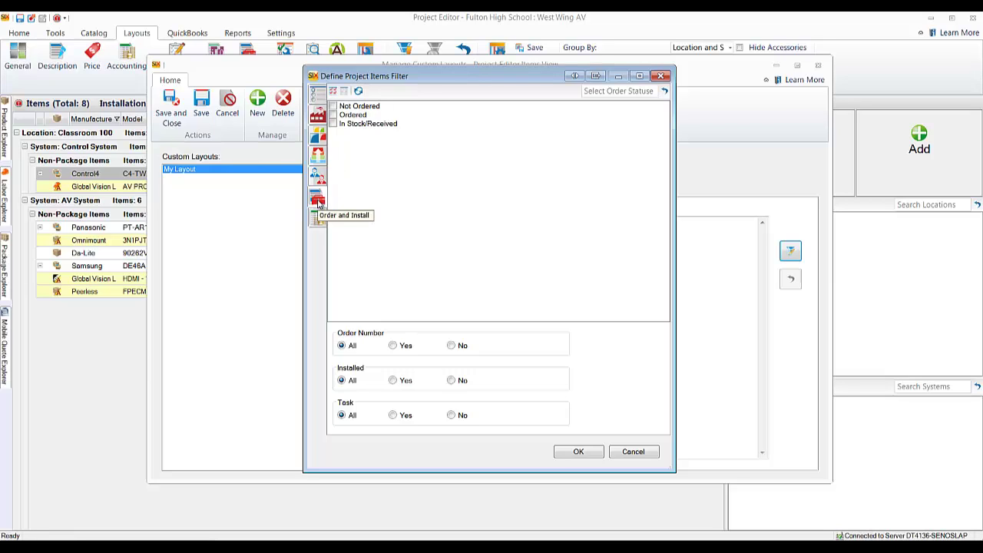
{"action": "left_click", "coordinate": [315, 223]}
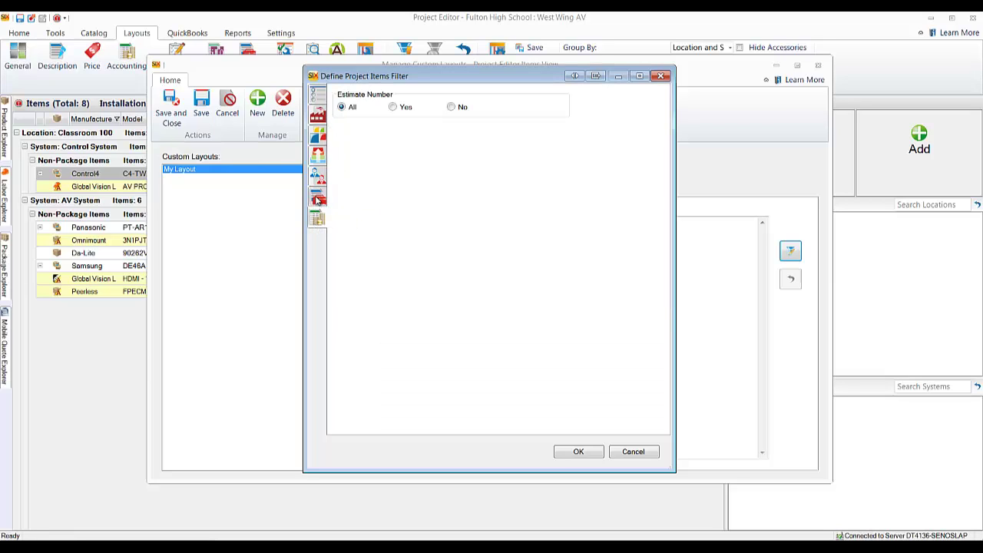
{"action": "left_click", "coordinate": [318, 200]}
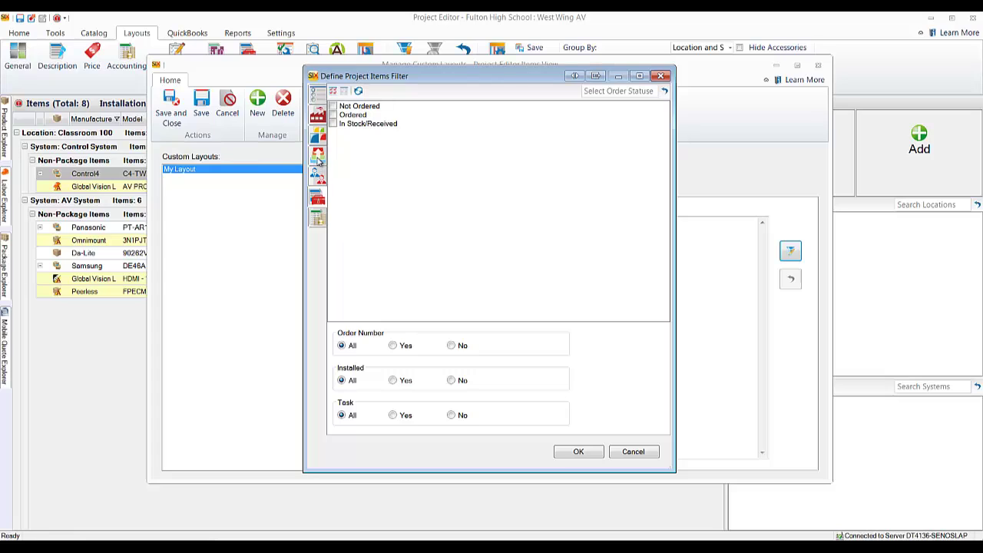
{"action": "left_click", "coordinate": [660, 76]}
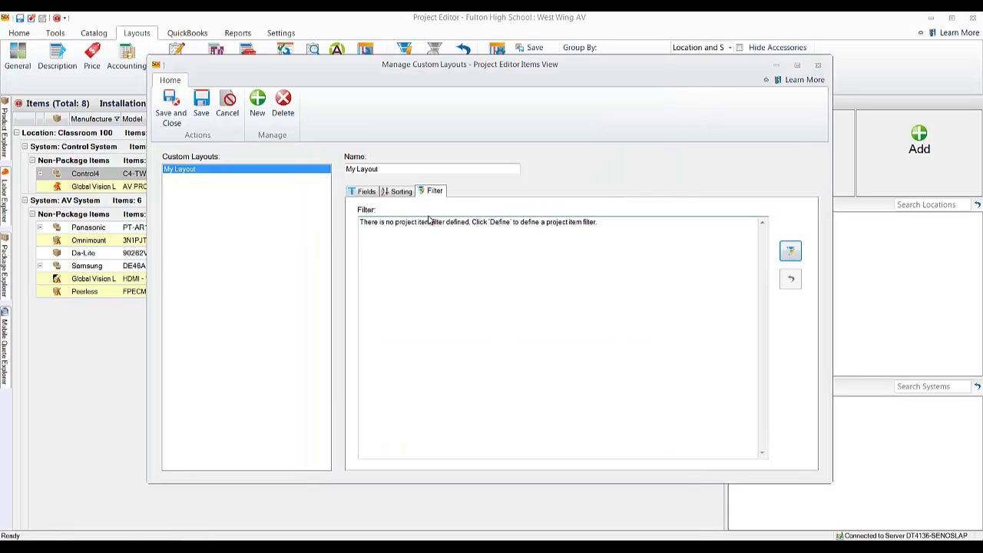
Close Manage Custom Layouts and switch the items grid back to the General layout.
{"action": "left_click", "coordinate": [371, 191]}
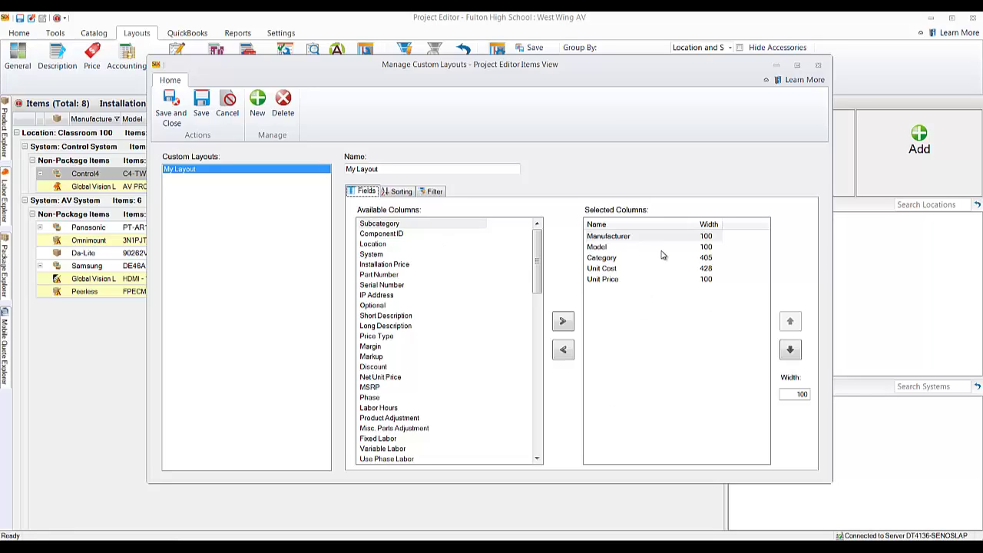
{"action": "left_click", "coordinate": [820, 66]}
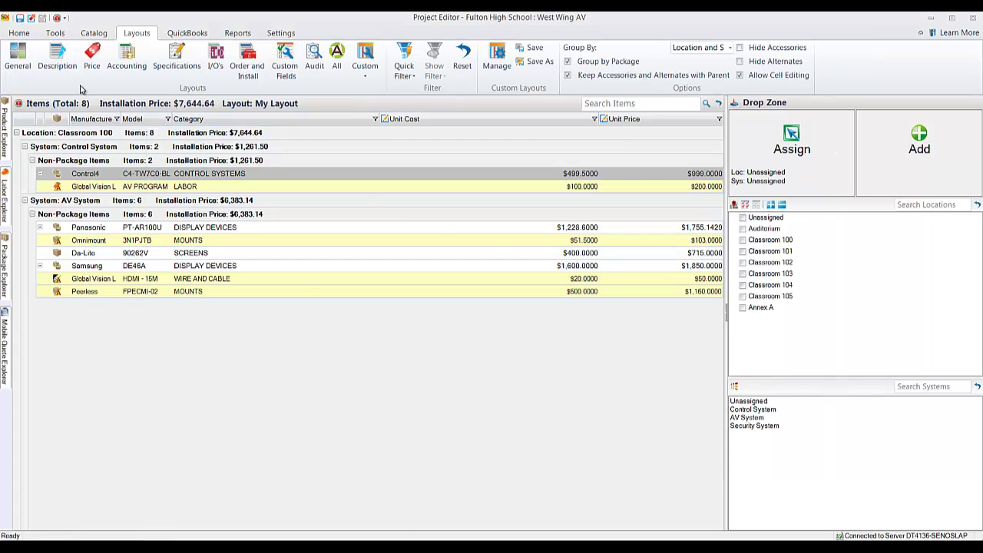
{"action": "left_click", "coordinate": [15, 55]}
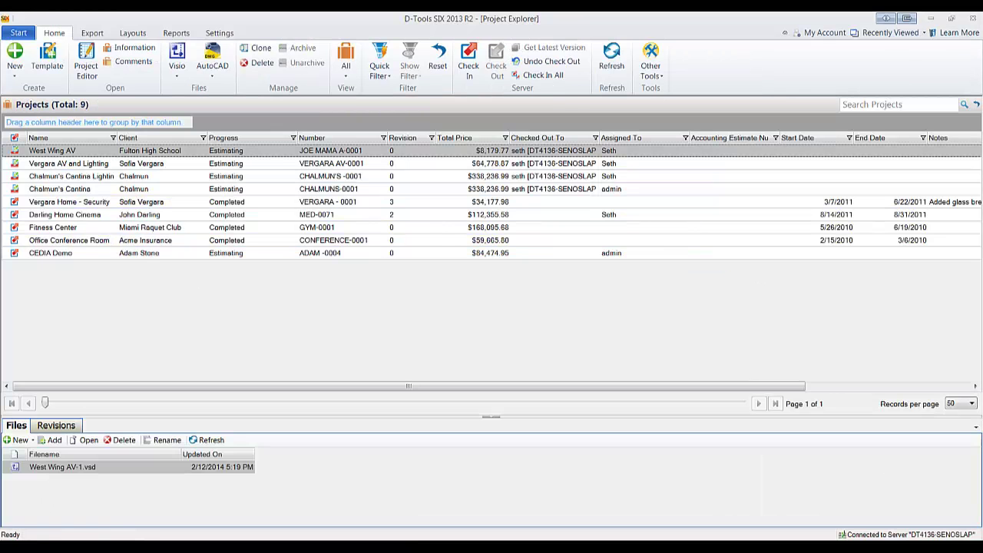
Select the Chalmun's Cantina project and view its CoverPage.jpg file.
{"action": "left_click", "coordinate": [88, 188]}
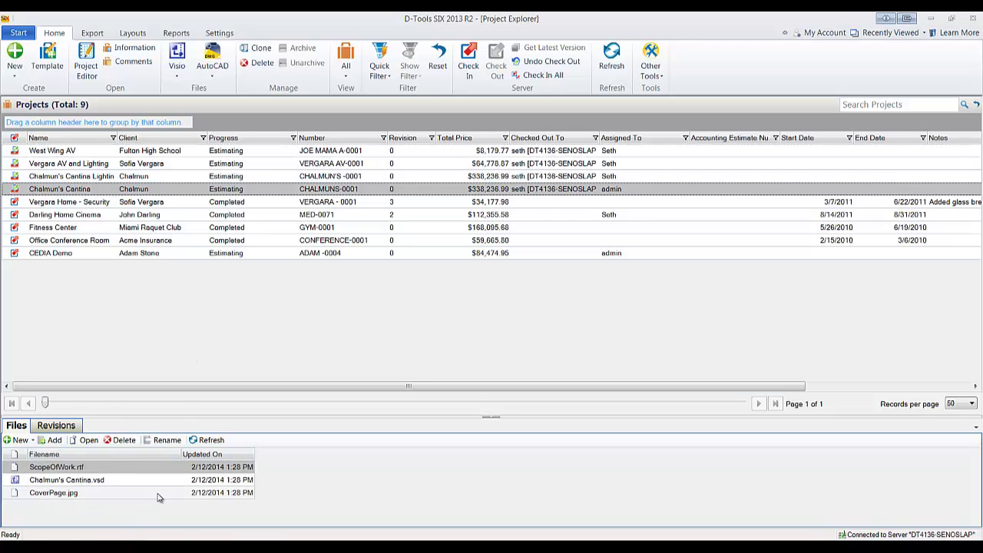
{"action": "left_click", "coordinate": [88, 492]}
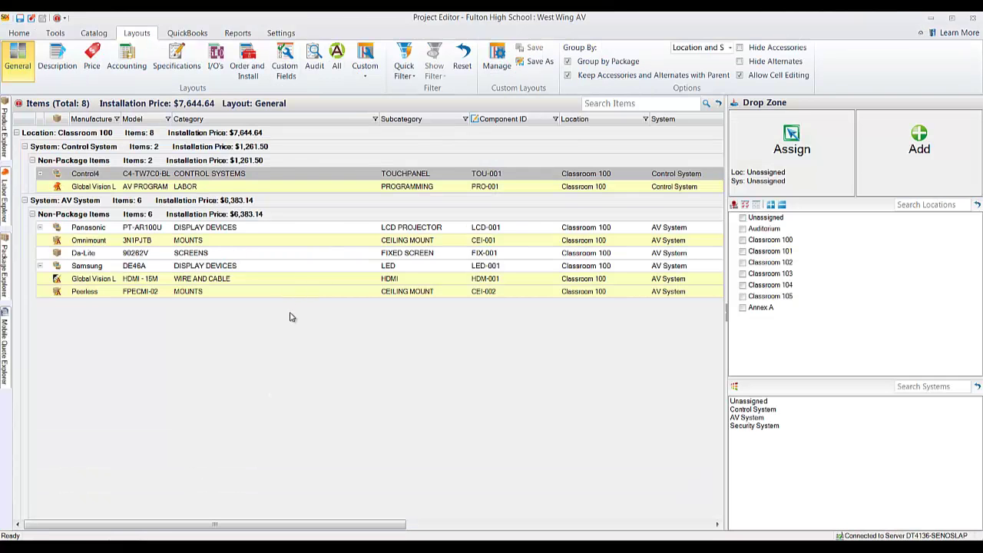
From Reports, check the Cover Page Image 'Use specific cover page' option, then cancel unchanged.
{"action": "left_click", "coordinate": [238, 33]}
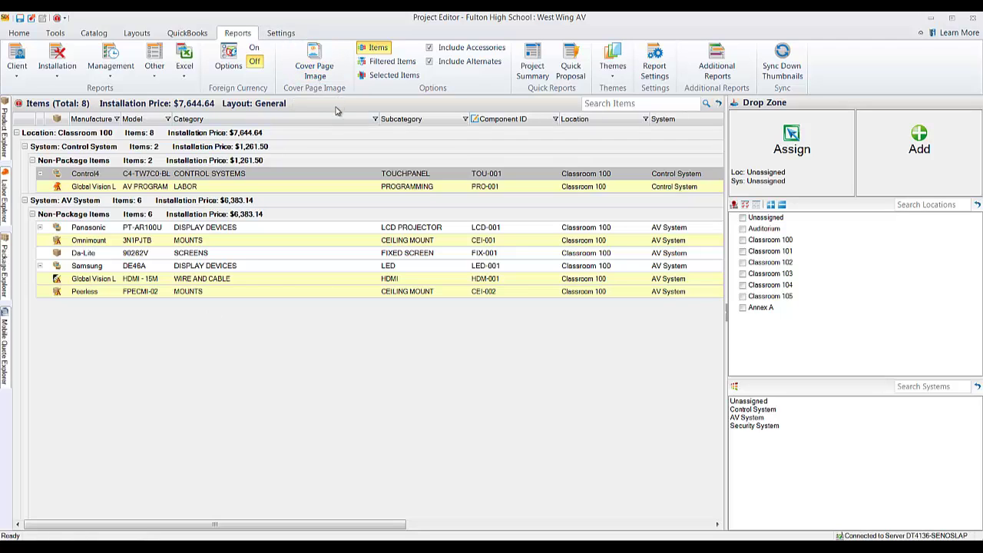
{"action": "left_click", "coordinate": [326, 71]}
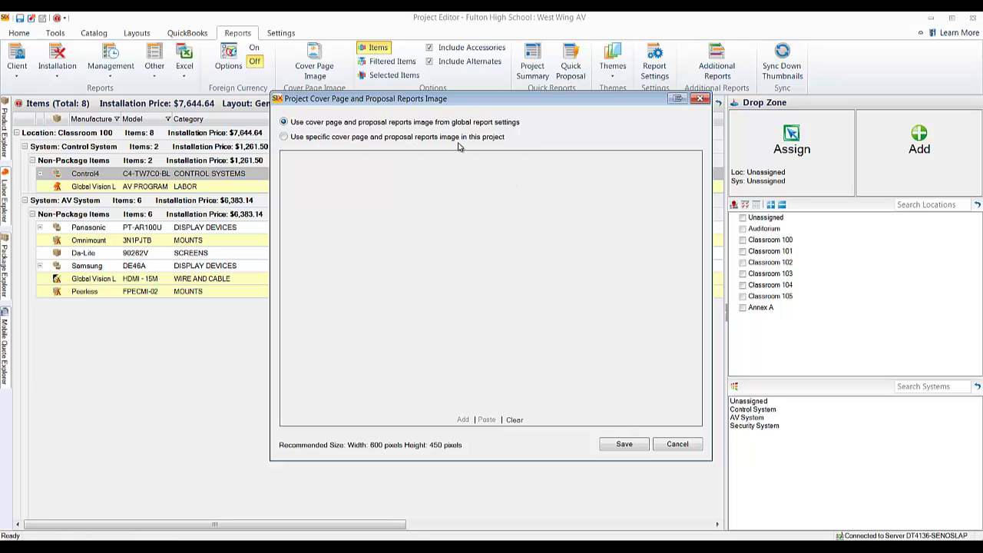
{"action": "left_click", "coordinate": [323, 138]}
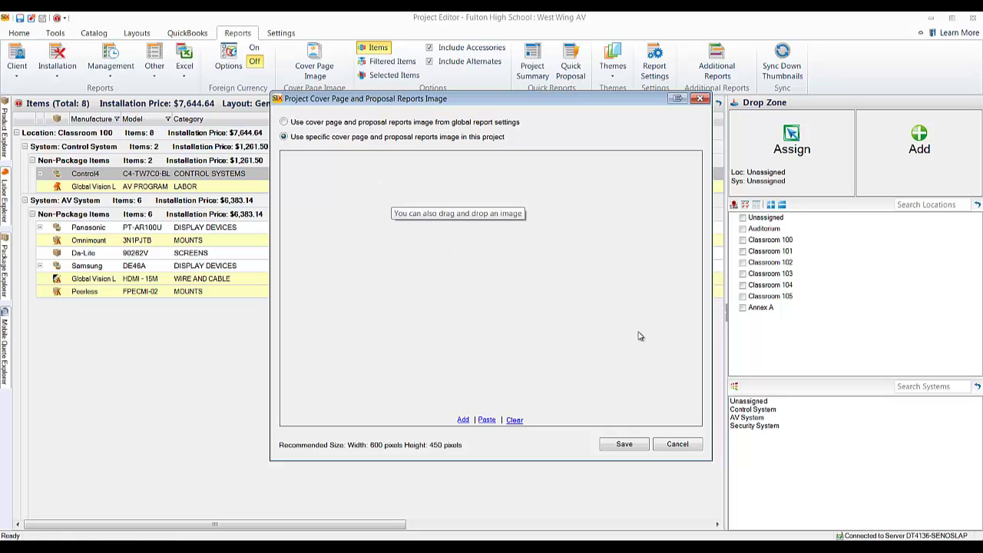
{"action": "left_click", "coordinate": [679, 446]}
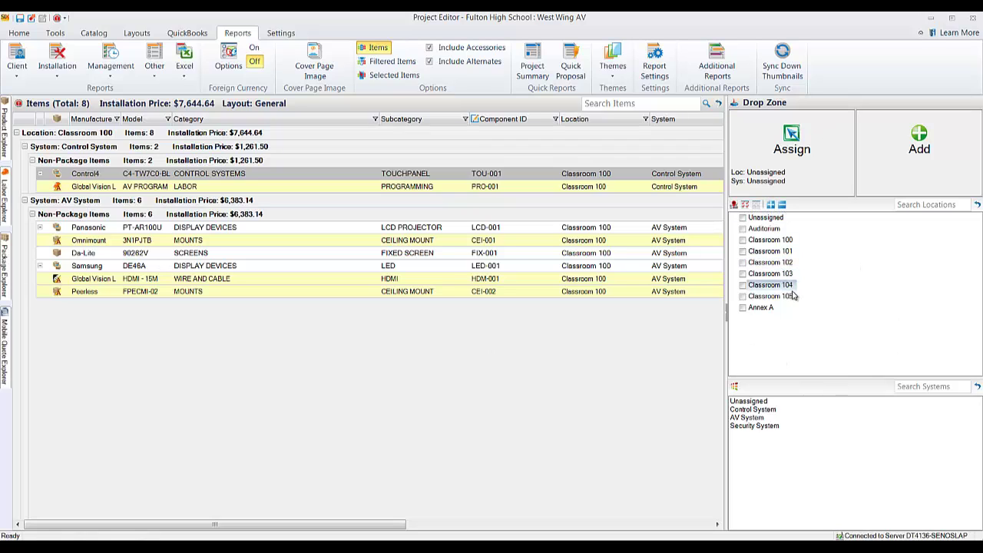
Set the Drop Zone to Classroom 101 / AV System and drag all eight items onto it.
{"action": "left_click", "coordinate": [742, 251]}
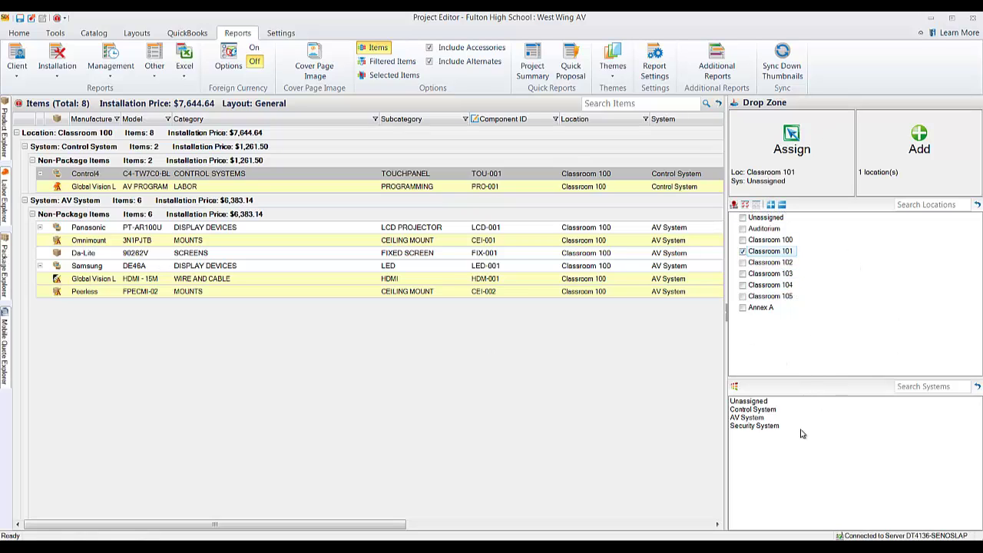
{"action": "left_click", "coordinate": [760, 417]}
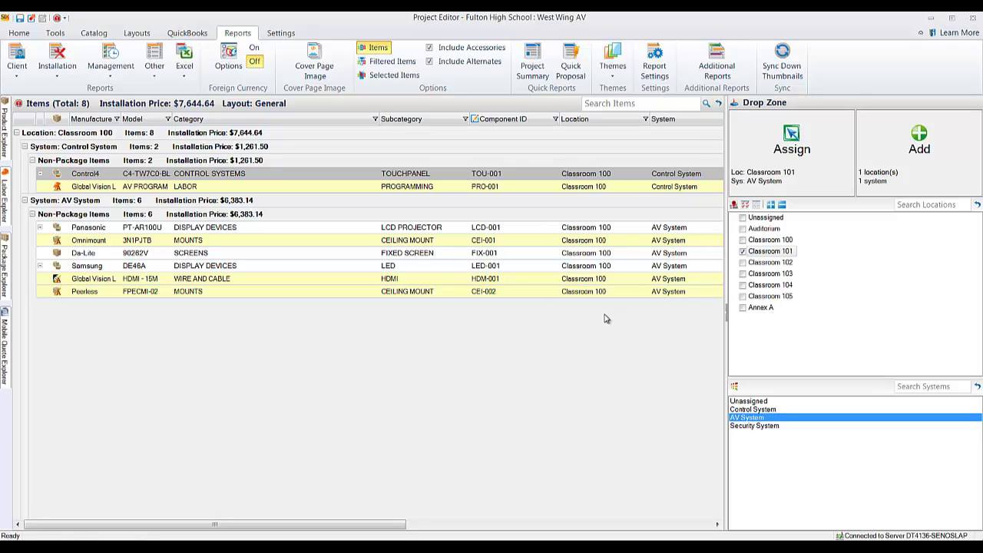
{"action": "left_click", "coordinate": [423, 229]}
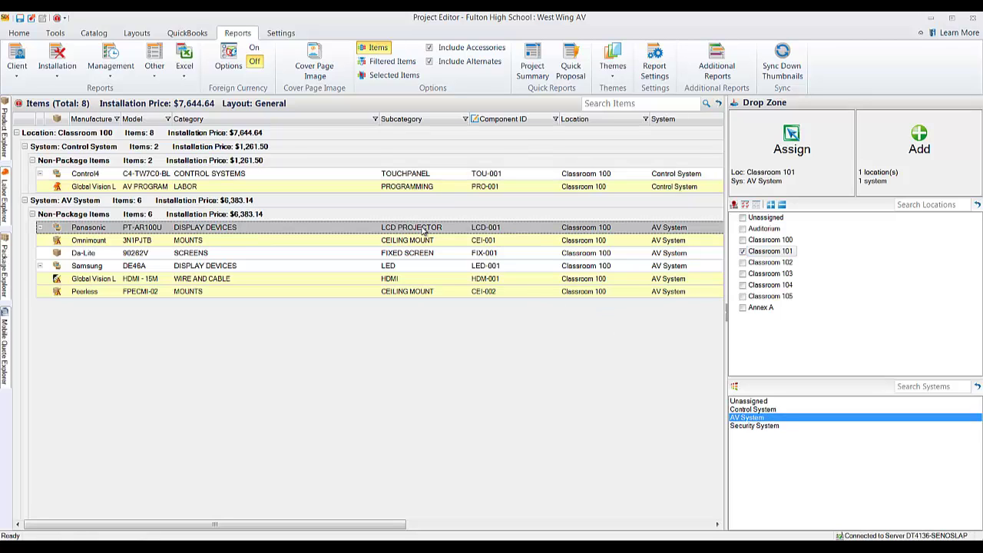
{"action": "left_click", "coordinate": [421, 291], "text": "shift"}
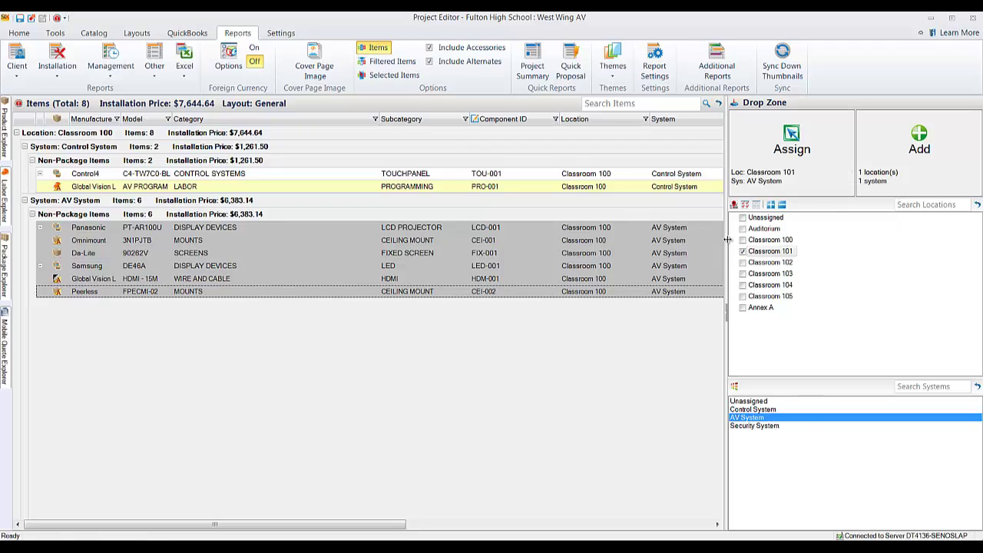
{"action": "left_click", "coordinate": [377, 175]}
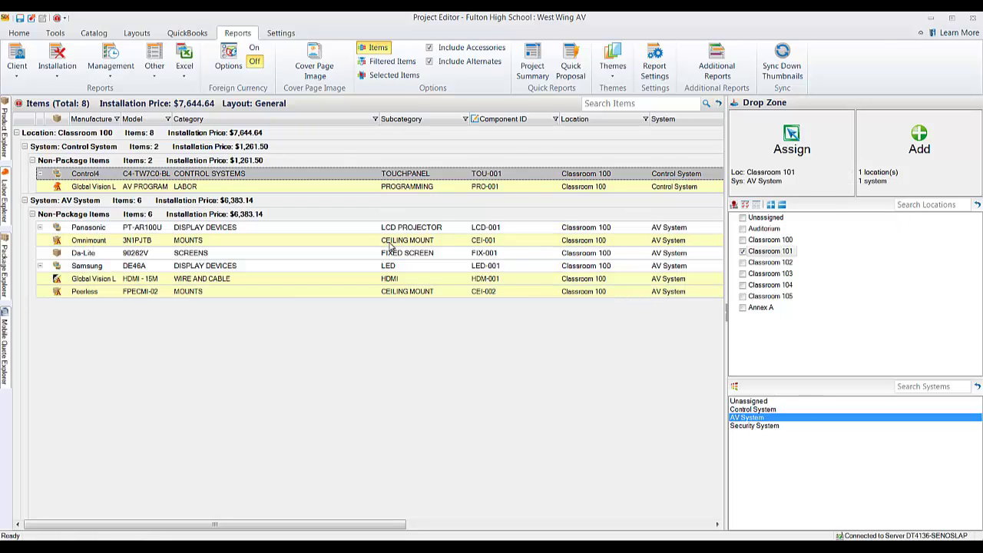
{"action": "left_click", "coordinate": [390, 292], "text": "shift"}
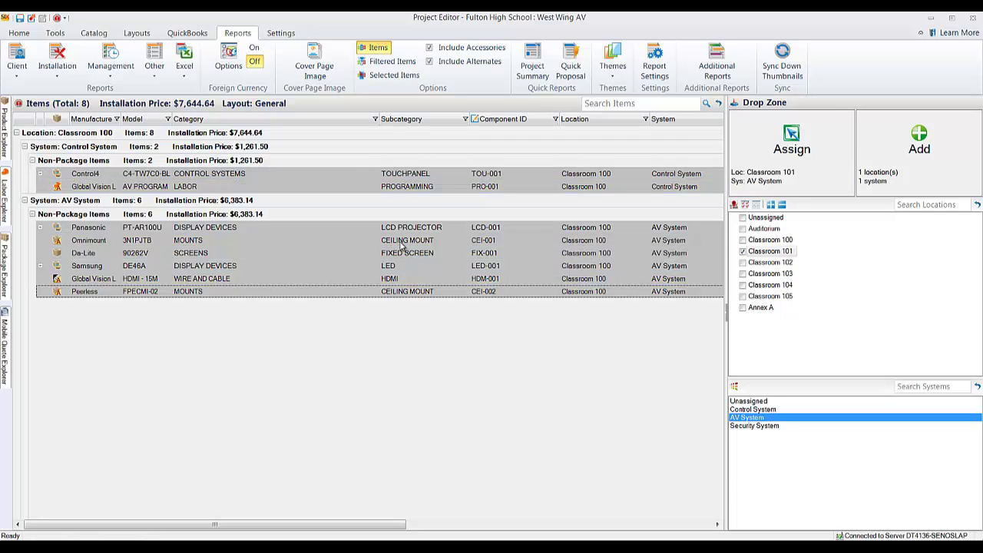
{"action": "left_click_drag", "start_coordinate": [403, 229], "coordinate": [910, 169]}
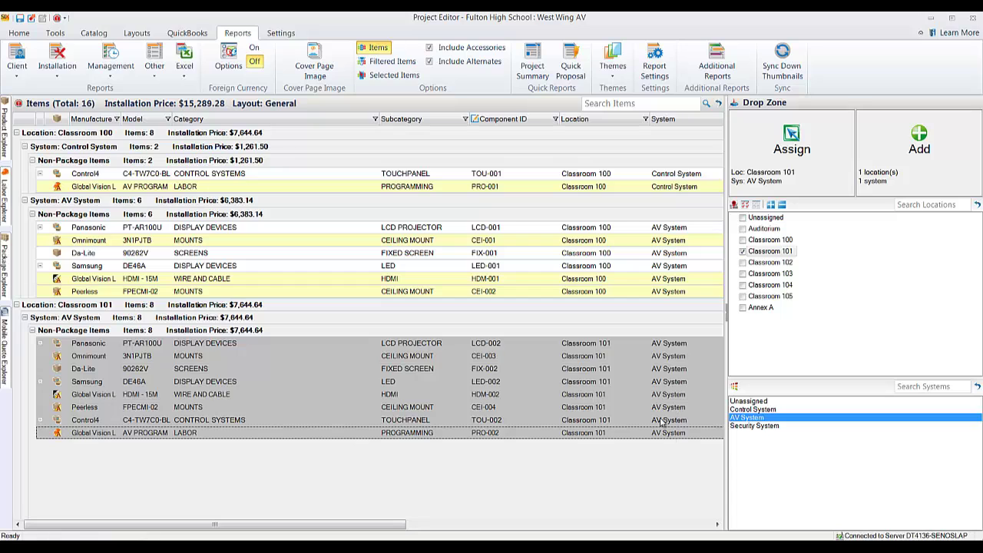
Delete the eight new Classroom 101 copies.
{"action": "right_click", "coordinate": [294, 378]}
{"action": "left_click", "coordinate": [338, 307]}
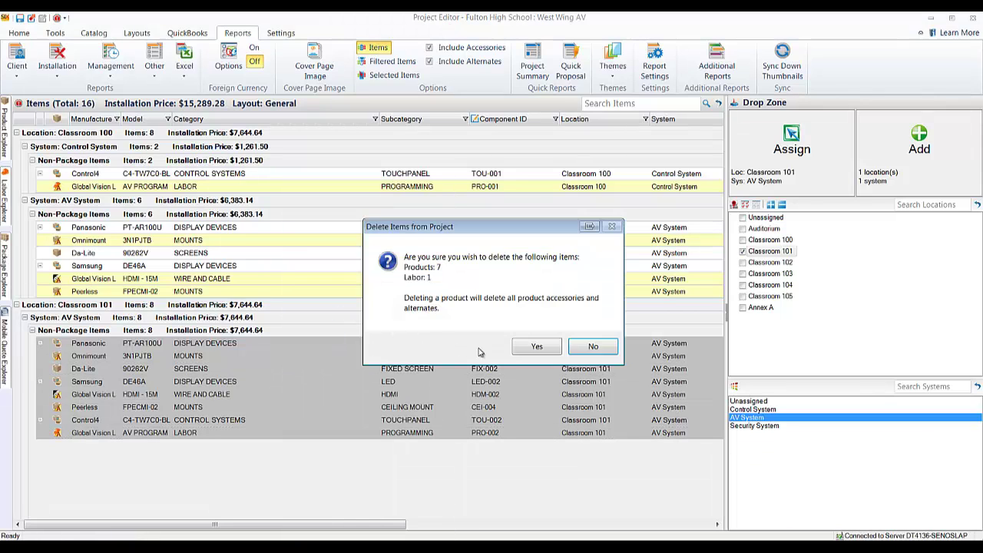
{"action": "left_click", "coordinate": [529, 348]}
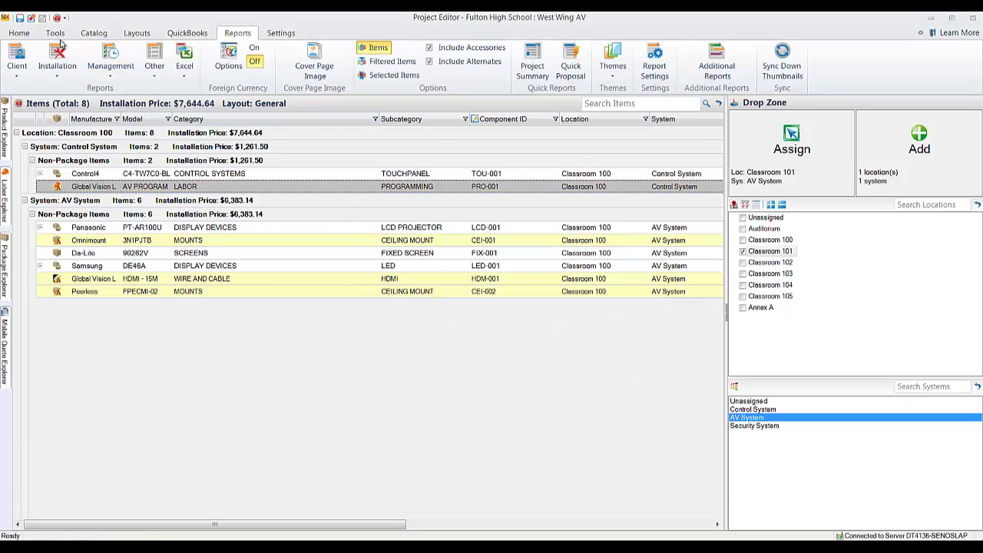
{"action": "left_click_drag", "start_coordinate": [273, 254], "coordinate": [274, 261]}
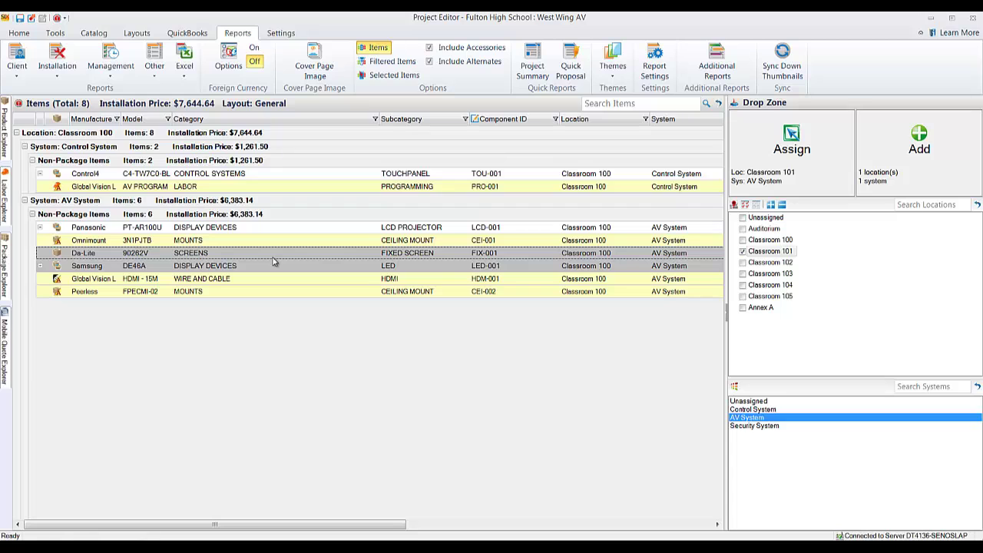
Clone all items into Classroom 101 with 'Keep cloned items in same location' unchecked.
{"action": "key", "text": "ctrl+a"}
{"action": "right_click", "coordinate": [296, 240]}
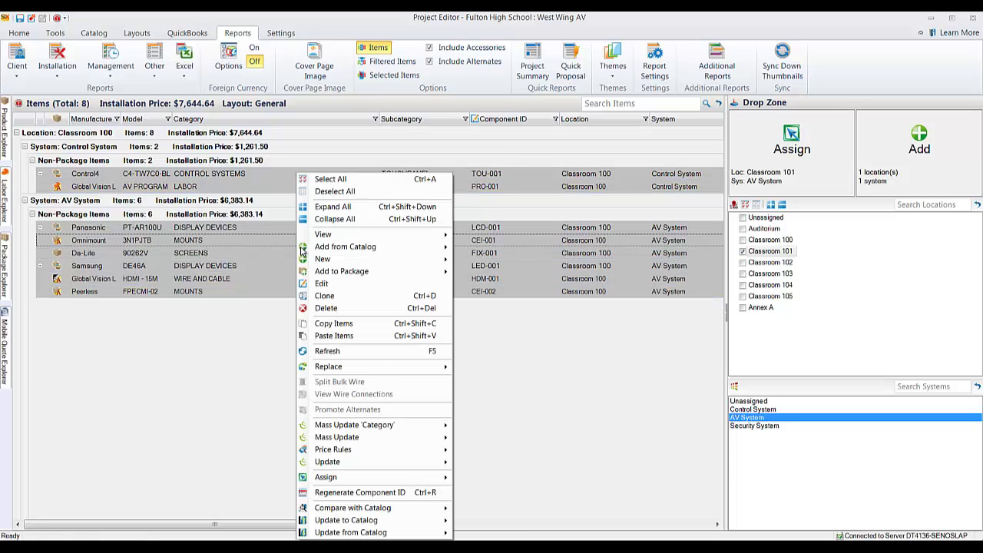
{"action": "mouse_move", "coordinate": [368, 370]}
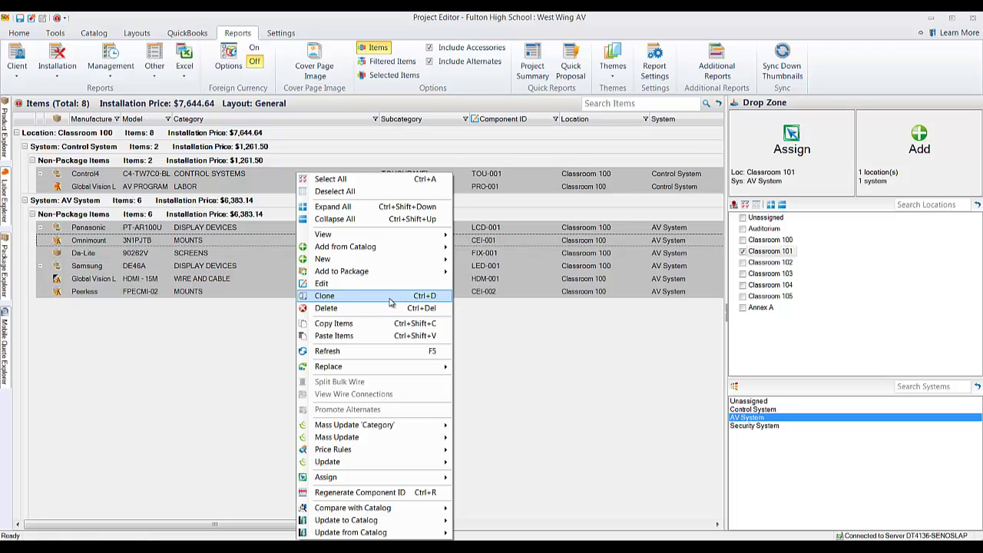
{"action": "left_click", "coordinate": [390, 302]}
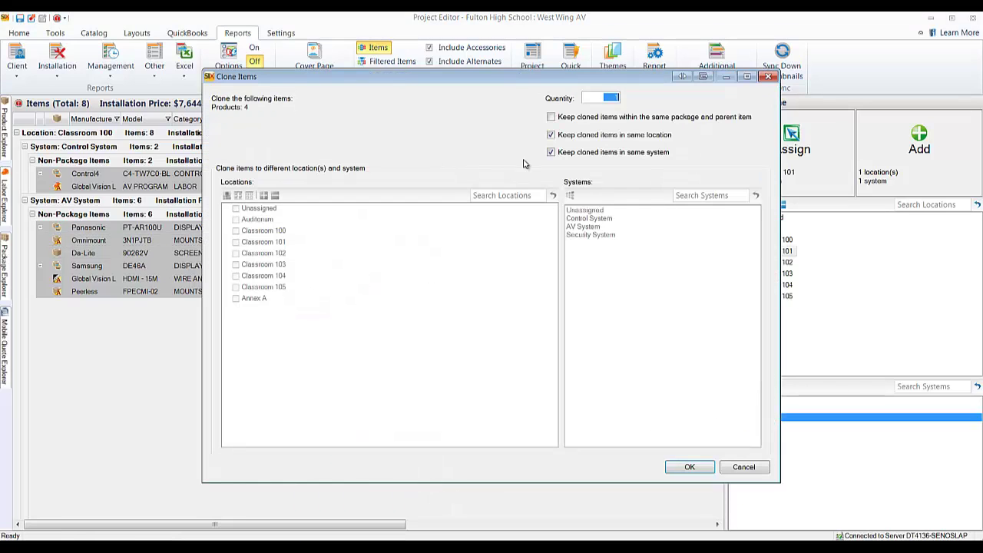
{"action": "left_click", "coordinate": [561, 141]}
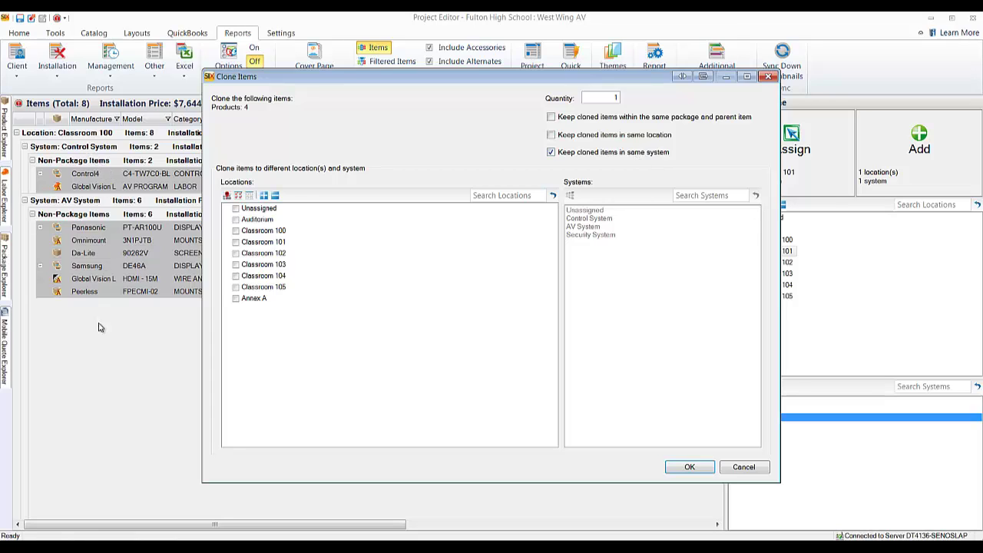
{"action": "left_click", "coordinate": [253, 264]}
{"action": "left_click", "coordinate": [236, 242]}
{"action": "left_click", "coordinate": [679, 470]}
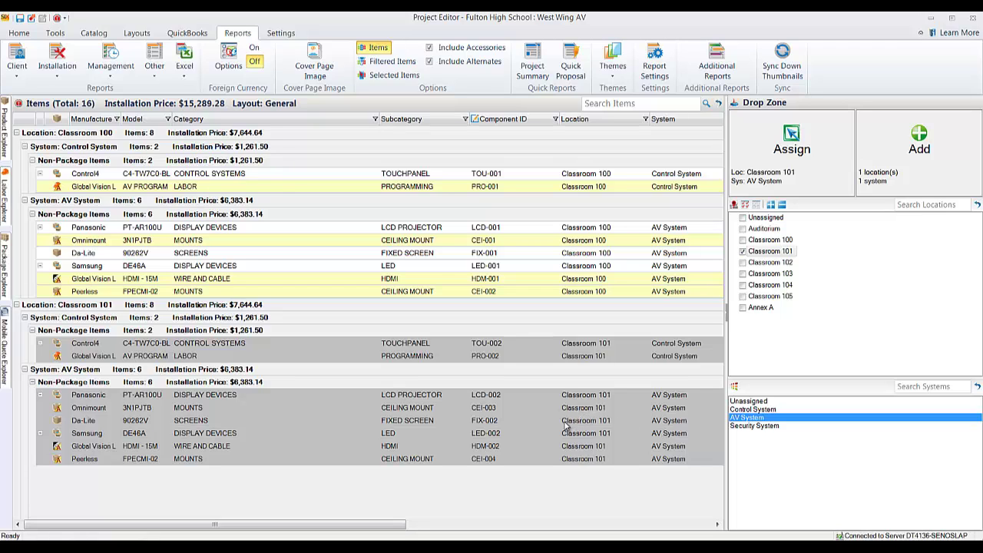
Delete the cloned Classroom 101 items.
{"action": "right_click", "coordinate": [431, 354]}
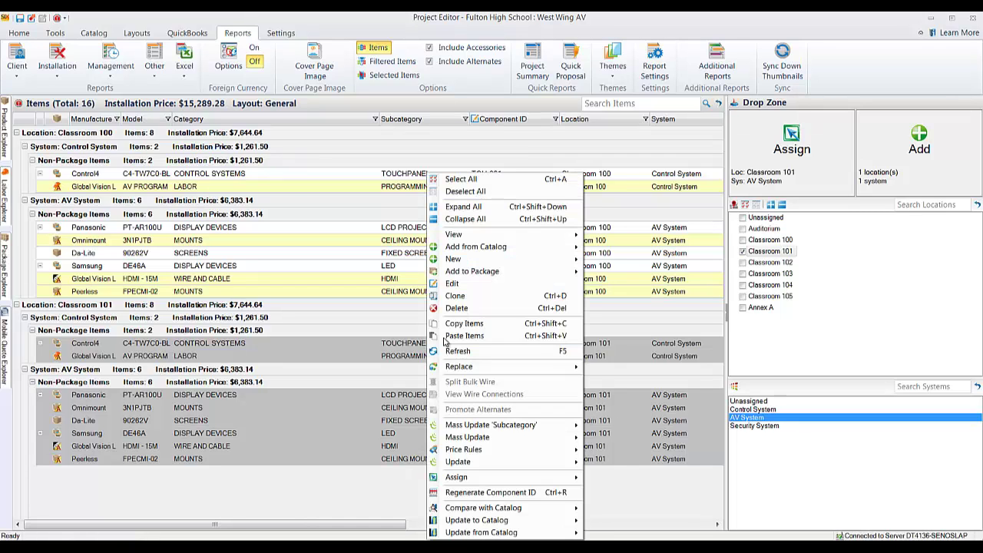
{"action": "left_click", "coordinate": [457, 308]}
{"action": "left_click", "coordinate": [535, 347]}
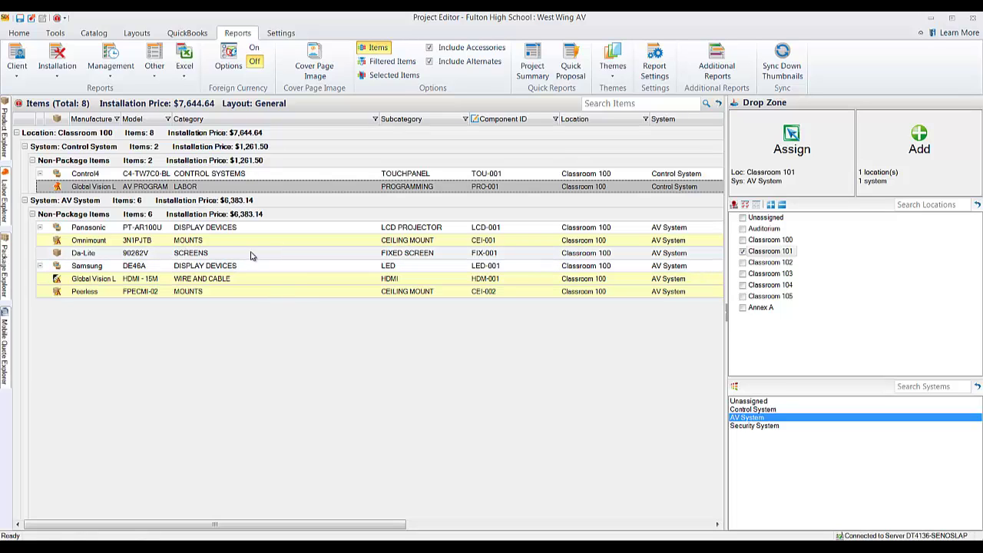
Select the AV System items and try editing the LCD-001 component ID directly in the grid.
{"action": "left_click", "coordinate": [175, 174]}
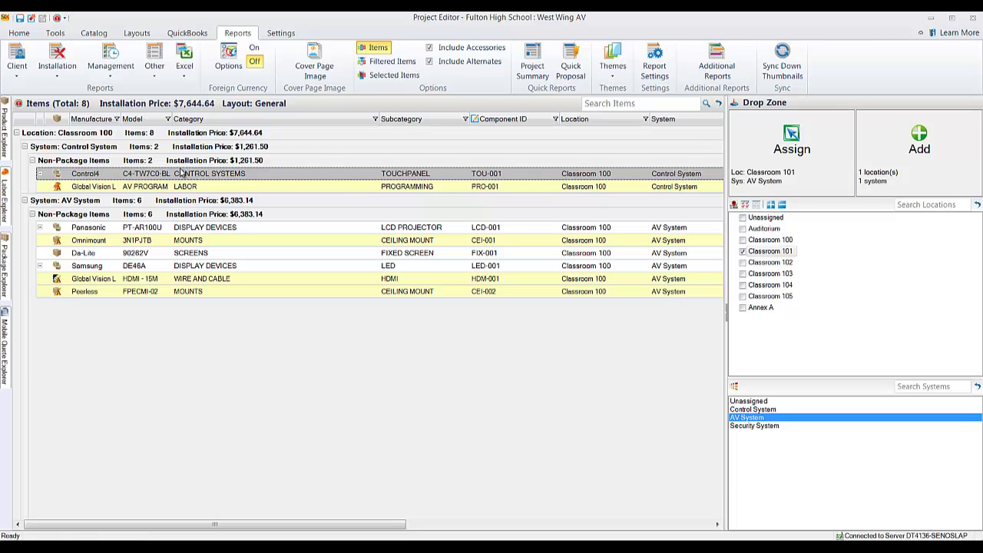
{"action": "right_click", "coordinate": [187, 229]}
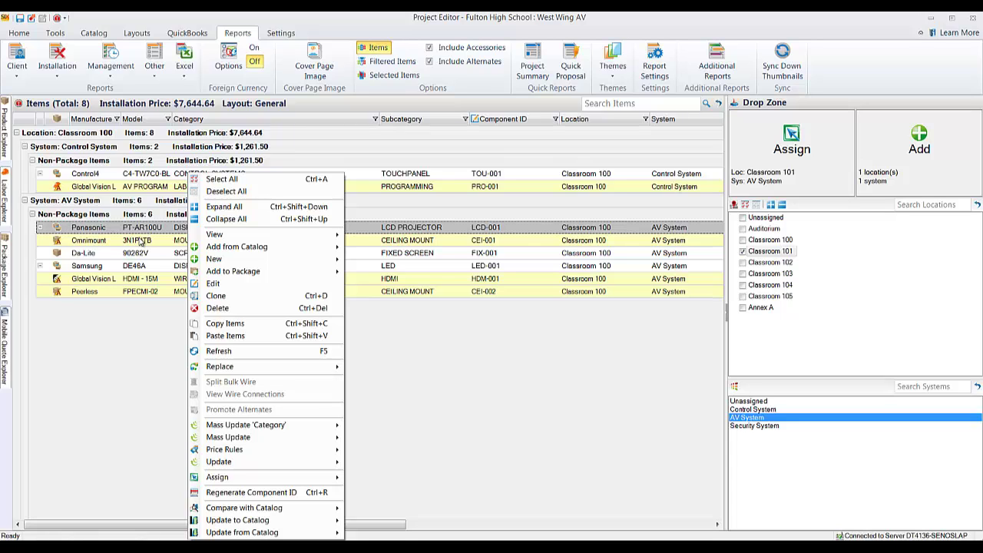
{"action": "left_click", "coordinate": [159, 244]}
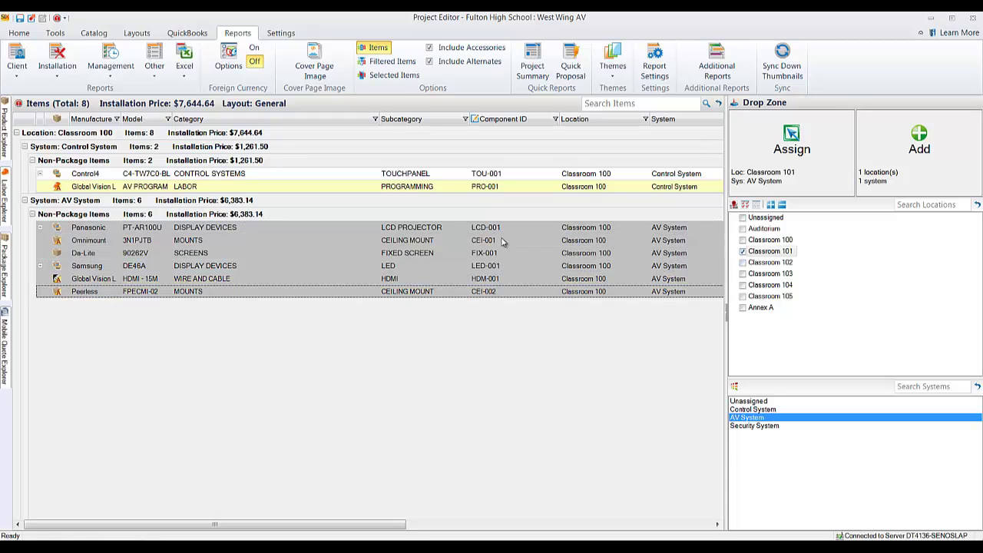
{"action": "left_click_drag", "start_coordinate": [496, 230], "coordinate": [515, 230]}
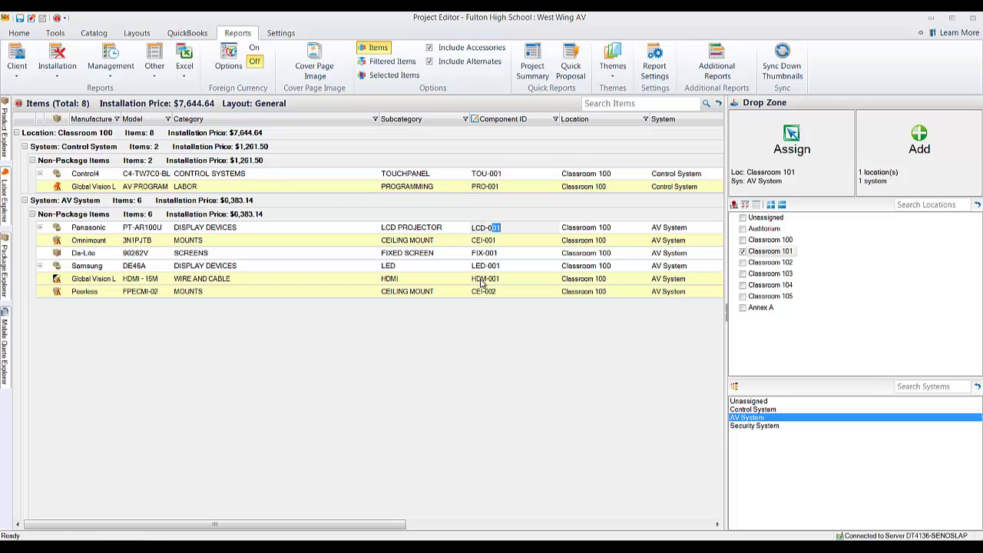
{"action": "left_click", "coordinate": [371, 228]}
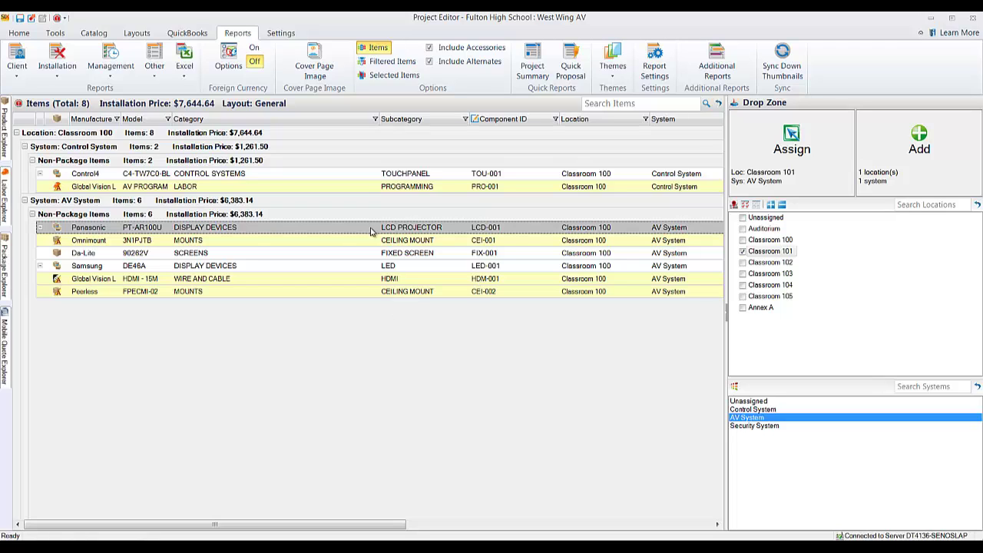
{"action": "left_click", "coordinate": [380, 291], "text": "shift"}
{"action": "left_click_drag", "start_coordinate": [497, 228], "coordinate": [616, 190]}
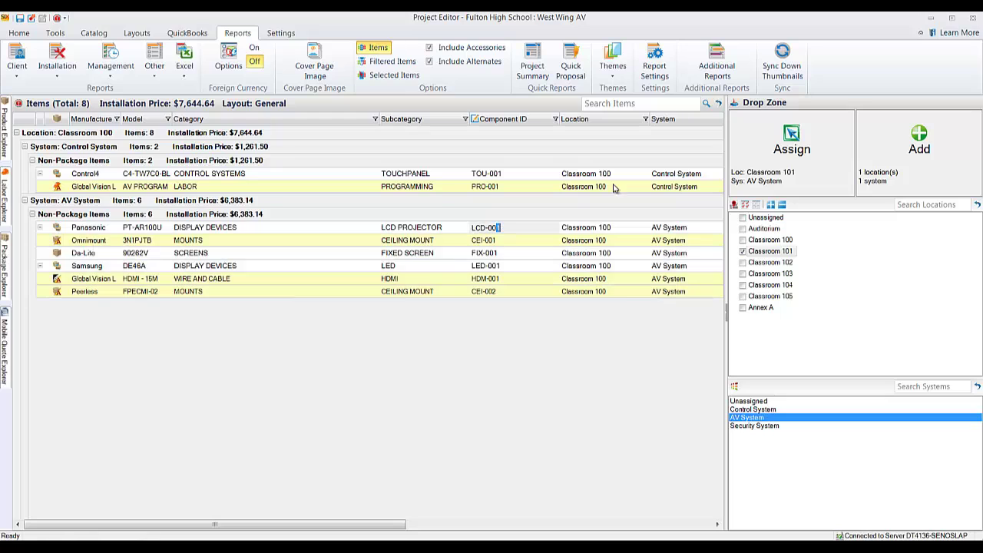
{"action": "left_click_drag", "start_coordinate": [501, 229], "coordinate": [492, 229]}
In Layouts, turn Allow Cell Editing off, test selecting the AV System items, then turn it back on.
{"action": "left_click", "coordinate": [130, 34]}
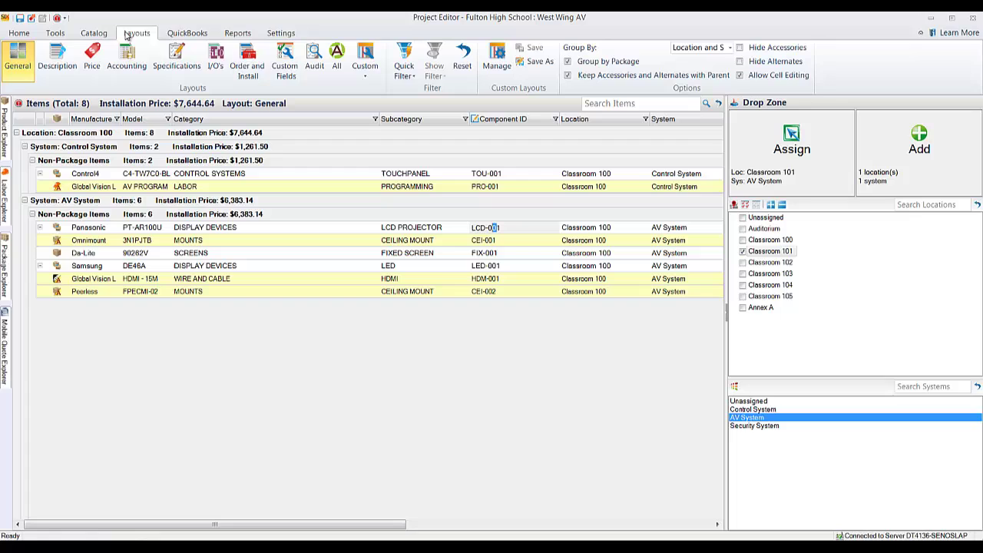
{"action": "left_click", "coordinate": [741, 76]}
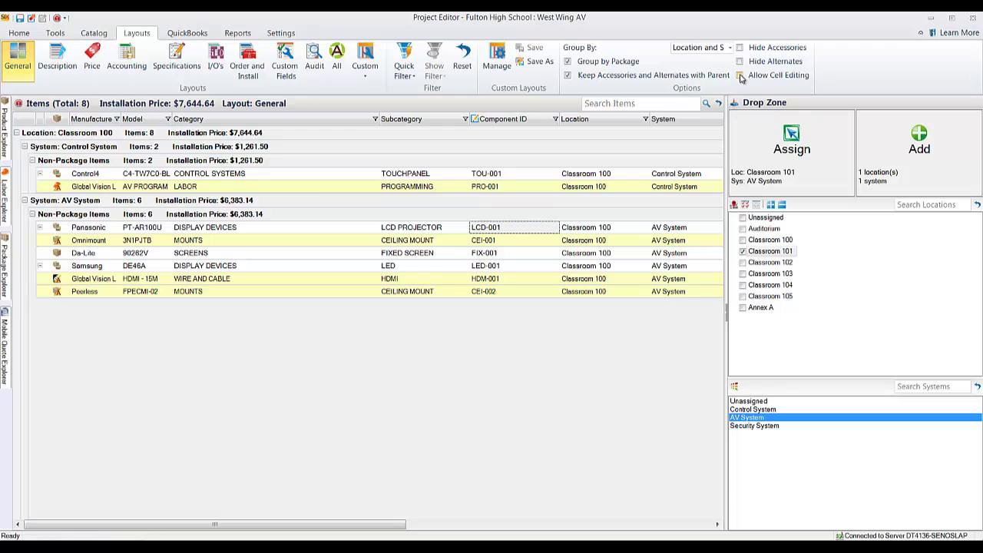
{"action": "left_click", "coordinate": [314, 227]}
{"action": "left_click", "coordinate": [330, 292], "text": "shift"}
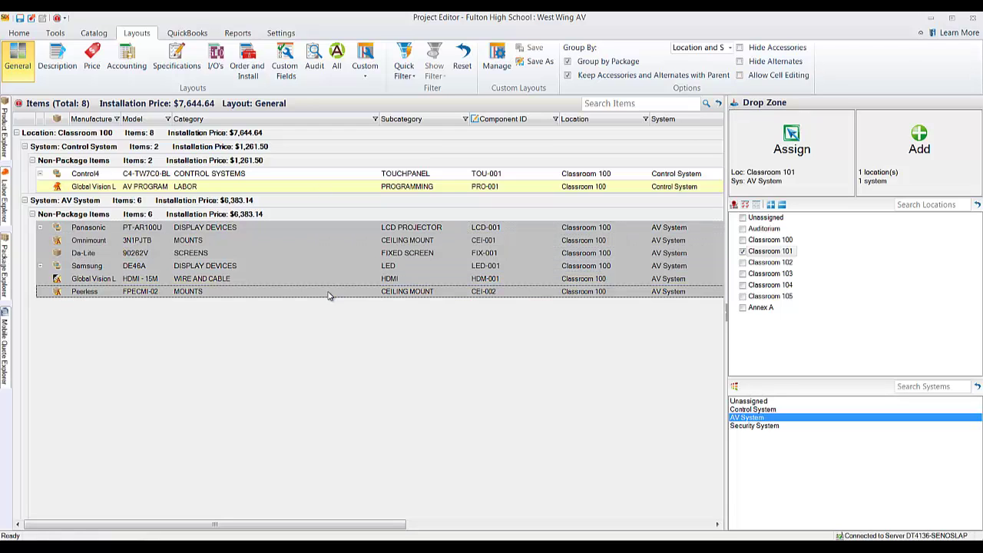
{"action": "mouse_move", "coordinate": [486, 228]}
{"action": "left_mouse_down"}
{"action": "mouse_move", "coordinate": [769, 204]}
{"action": "mouse_move", "coordinate": [498, 233]}
{"action": "left_mouse_up"}
{"action": "left_click", "coordinate": [746, 76]}
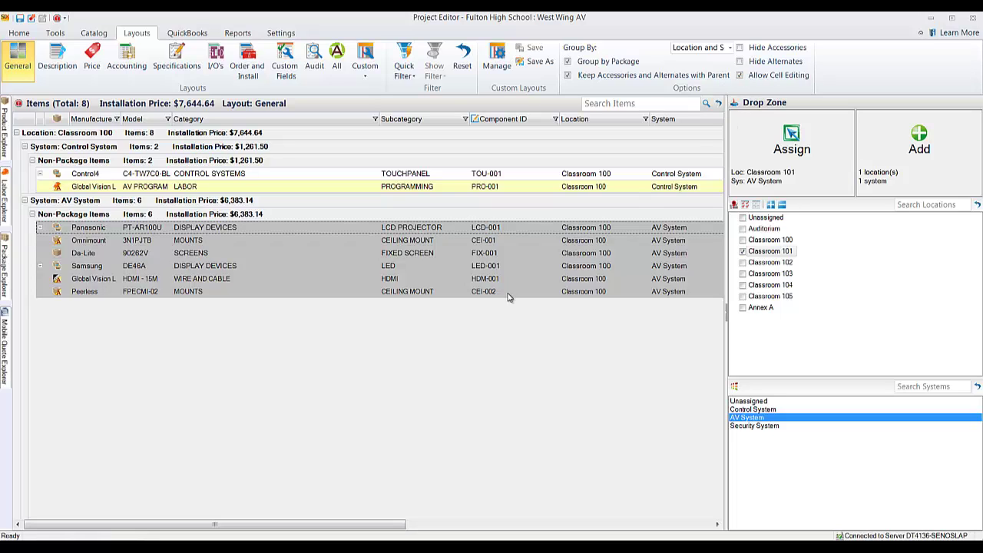
{"action": "left_click", "coordinate": [192, 175]}
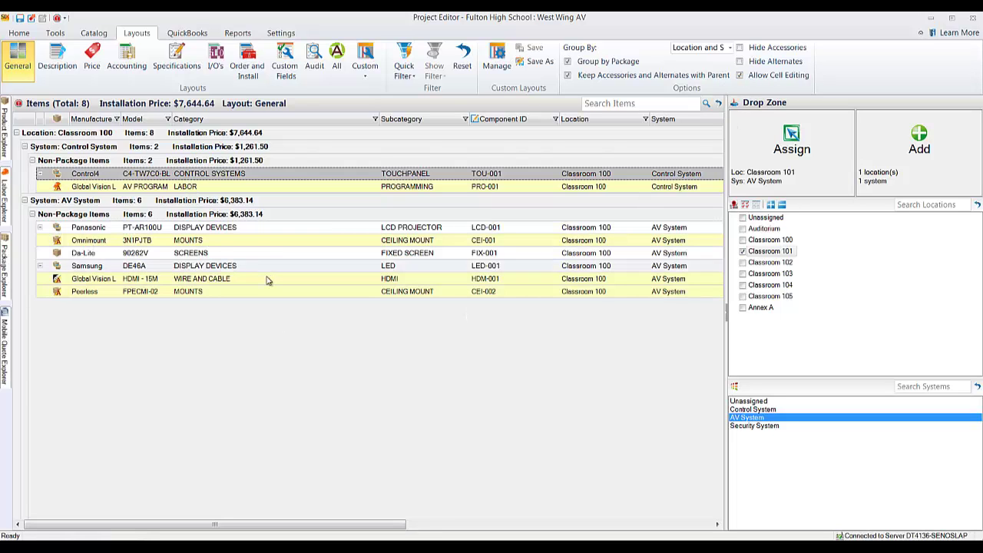
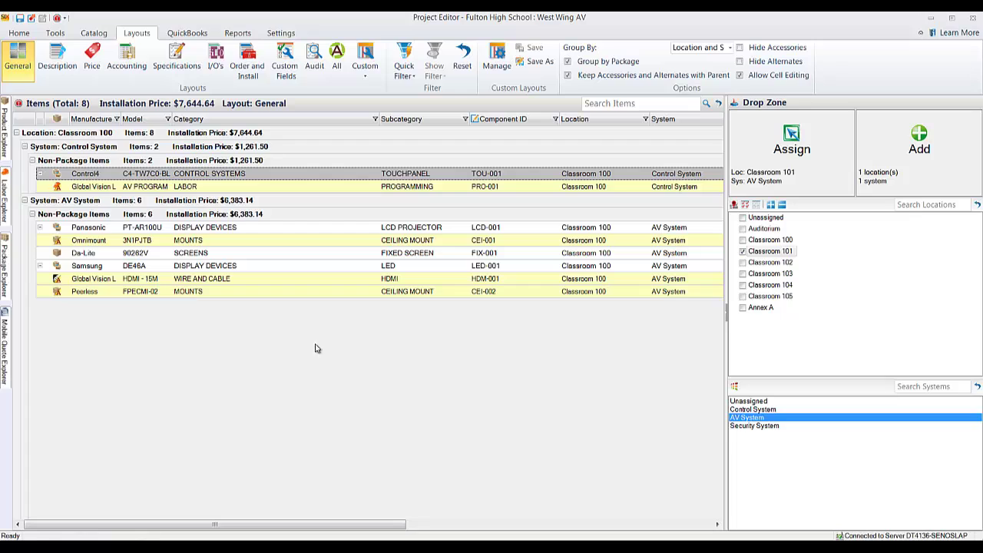
In the Drop Zone locations, uncheck Classroom 101 and check Classroom 100.
{"action": "left_click", "coordinate": [742, 251]}
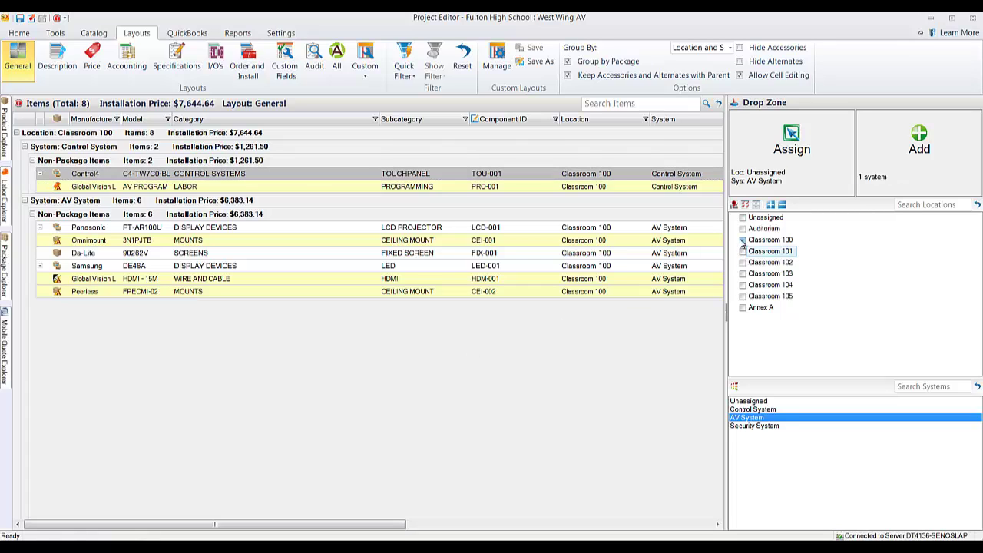
{"action": "left_click", "coordinate": [742, 240]}
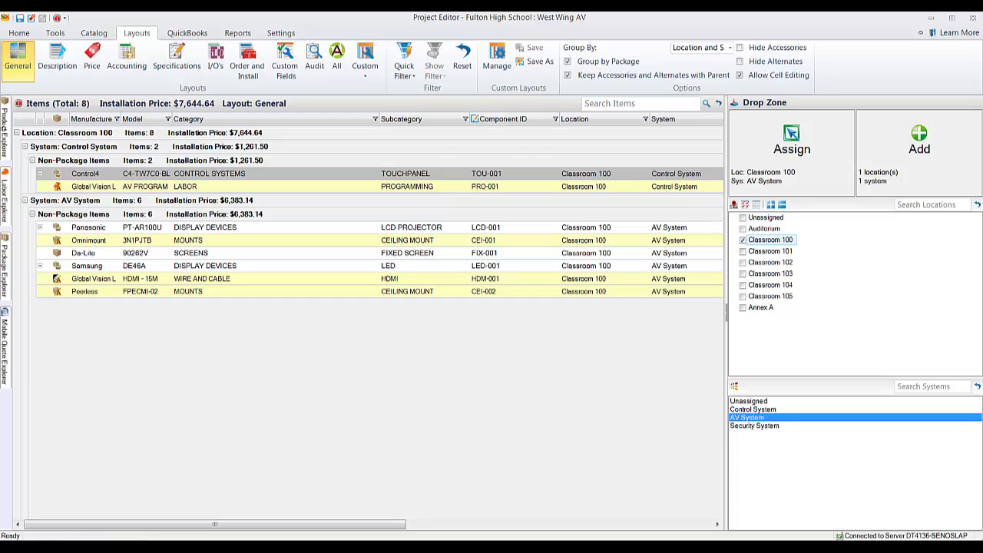
Search the product catalog for 'smar' and drag the Smart Technologies SB680 screen into the project.
{"action": "left_click", "coordinate": [4, 130]}
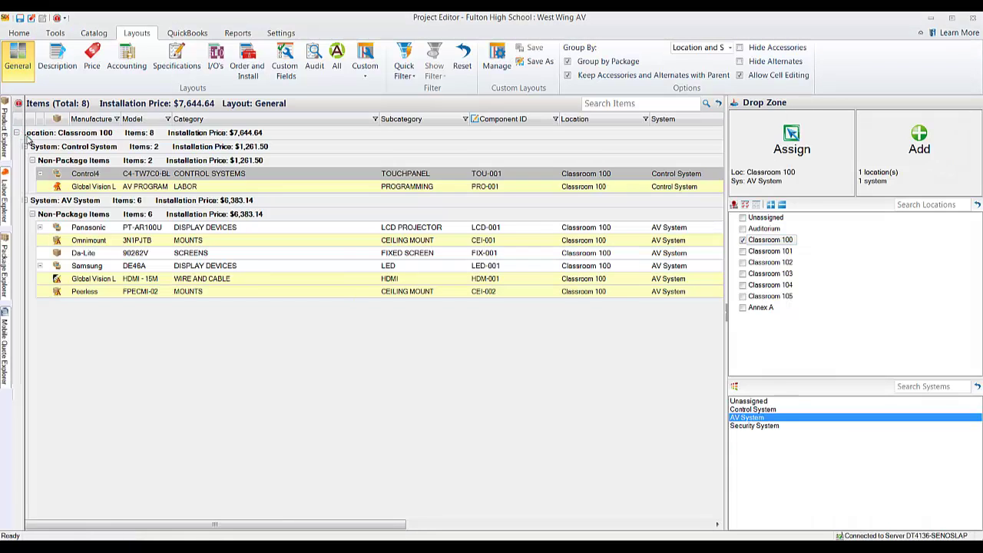
{"action": "left_click", "coordinate": [211, 115]}
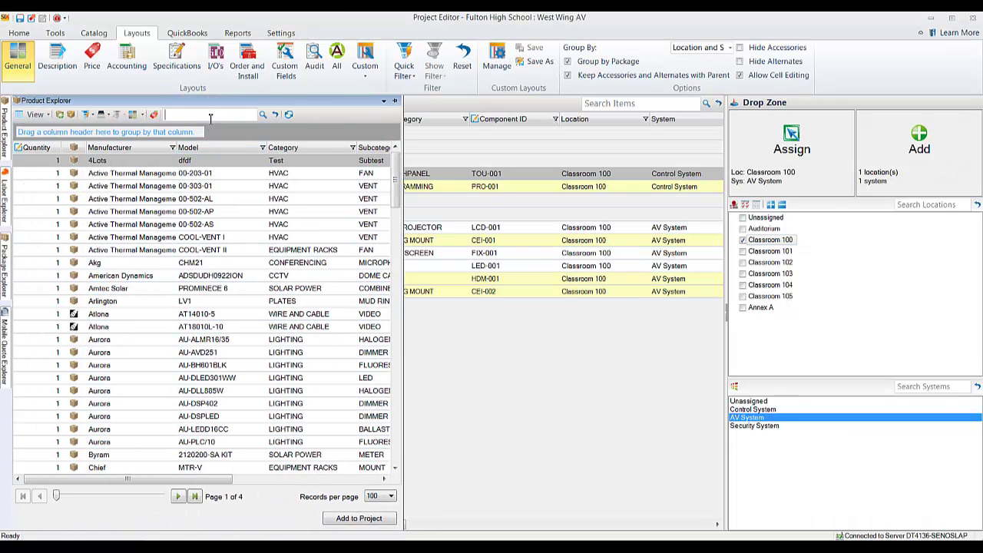
{"action": "type", "text": "smart"}
{"action": "key", "text": "Return"}
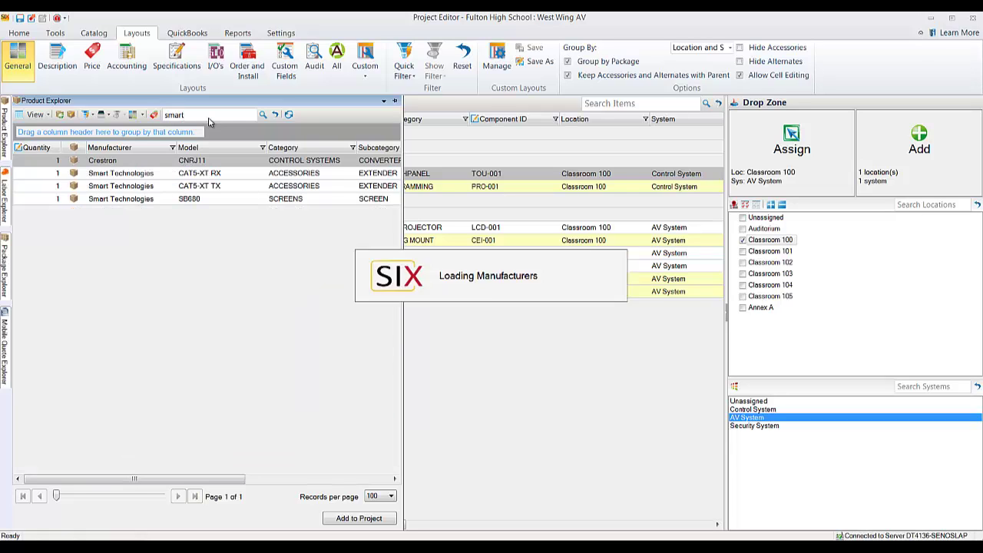
{"action": "left_click", "coordinate": [197, 201]}
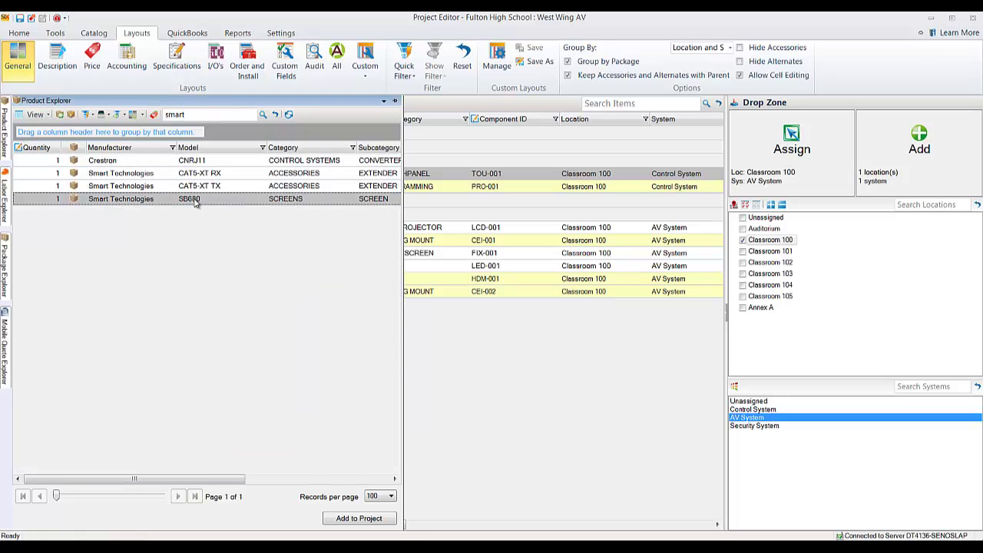
{"action": "left_click_drag", "start_coordinate": [196, 201], "coordinate": [928, 151]}
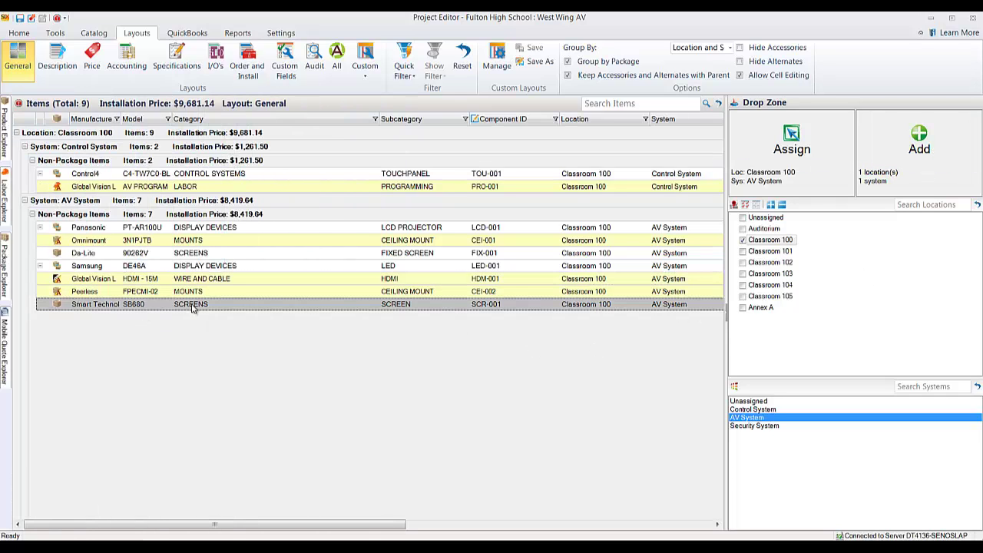
Mark the SB680 screen item as Optional and save it.
{"action": "double_click", "coordinate": [145, 304]}
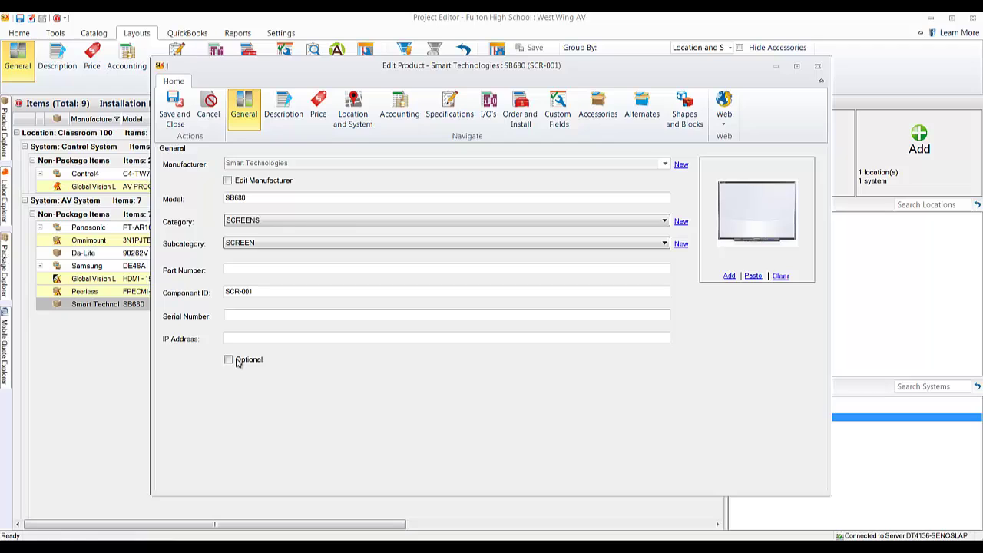
{"action": "left_click", "coordinate": [230, 360]}
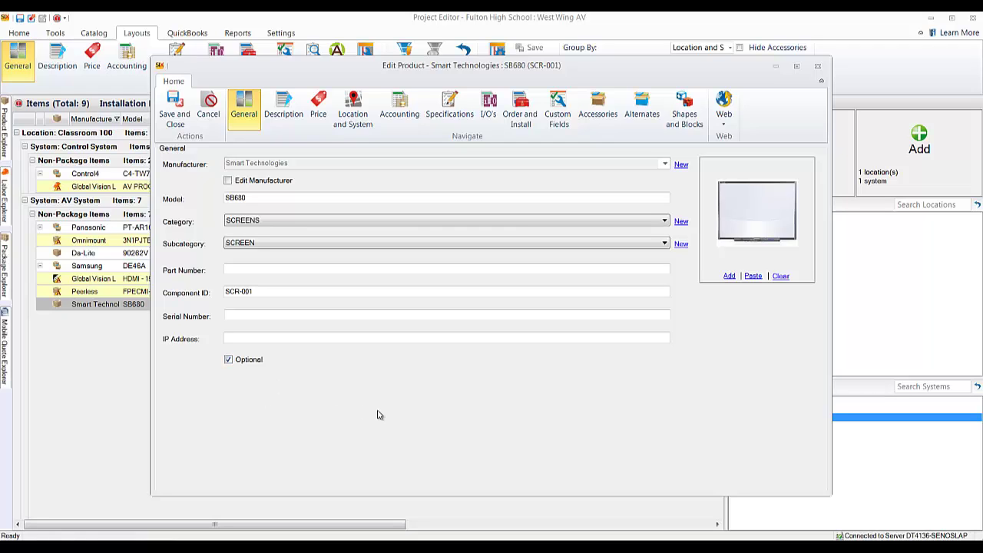
{"action": "left_click", "coordinate": [174, 107]}
{"action": "left_click", "coordinate": [258, 233]}
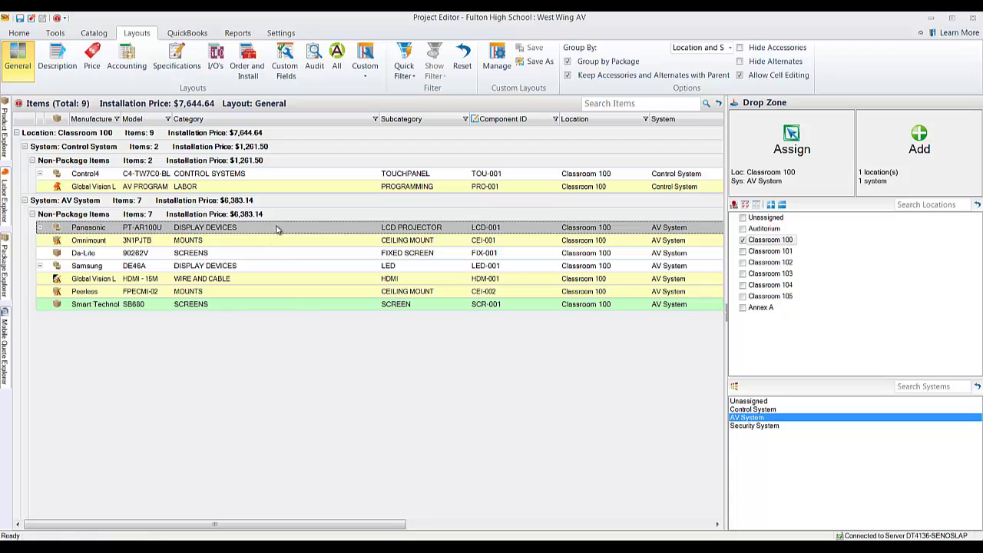
{"action": "left_click", "coordinate": [280, 32]}
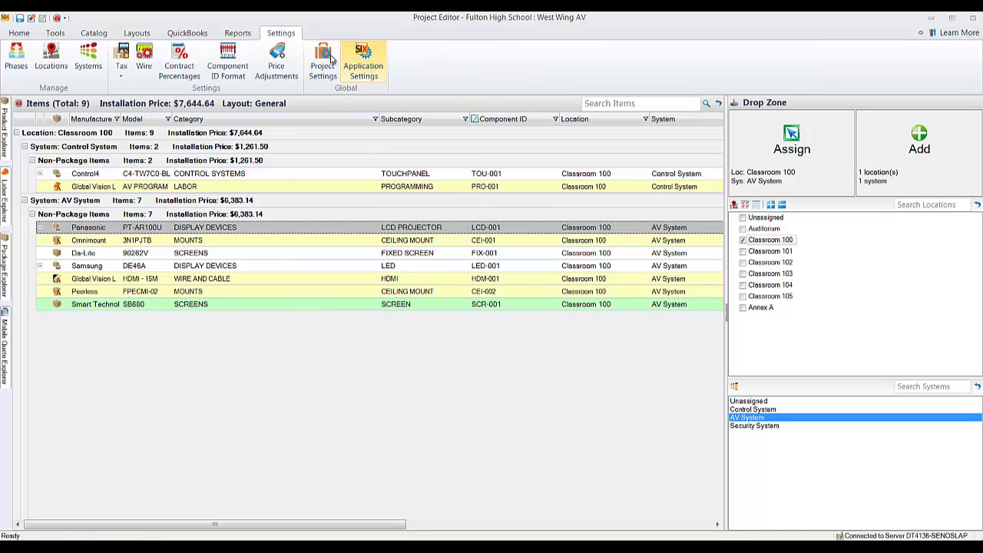
{"action": "left_click", "coordinate": [362, 66]}
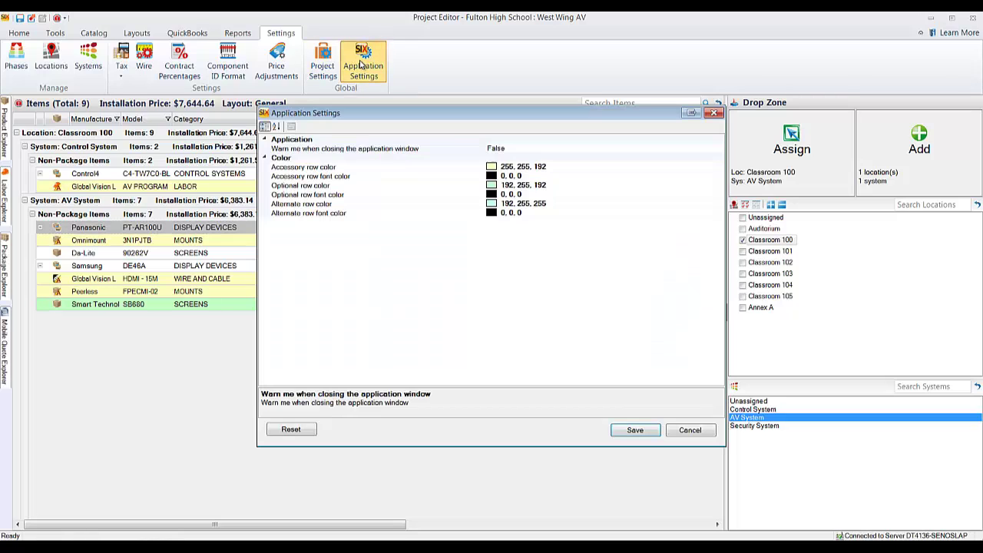
{"action": "left_click", "coordinate": [317, 187]}
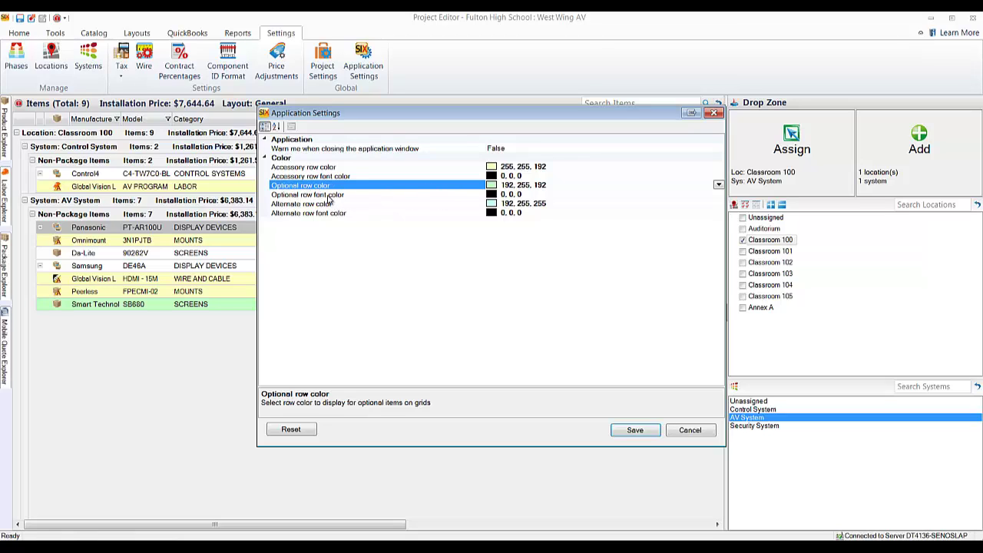
{"action": "left_click", "coordinate": [329, 195]}
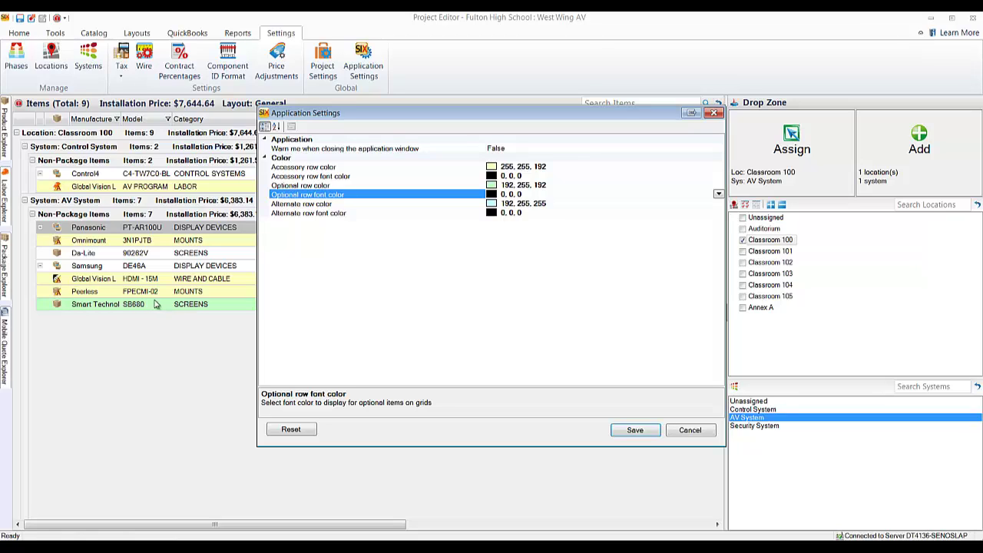
{"action": "left_click", "coordinate": [303, 204]}
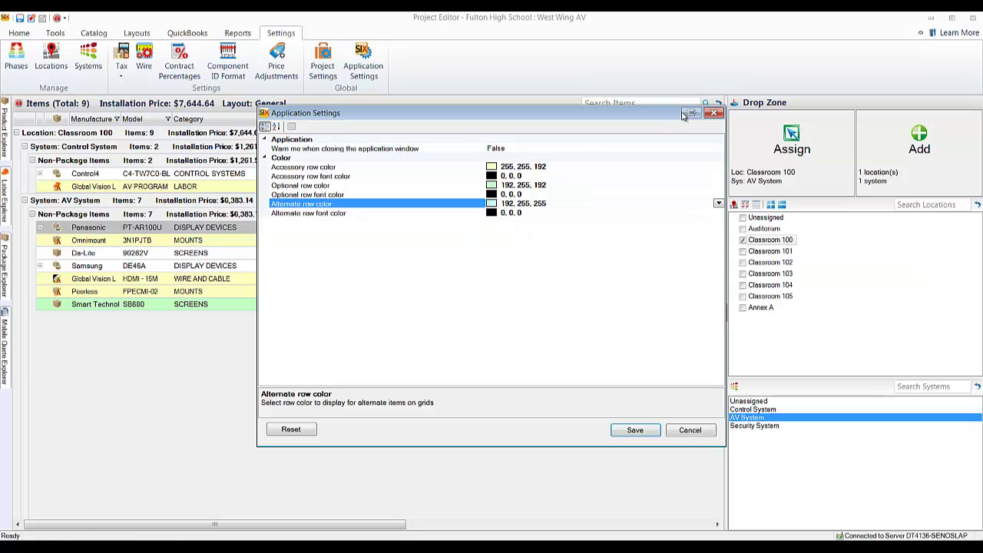
{"action": "left_click", "coordinate": [696, 433]}
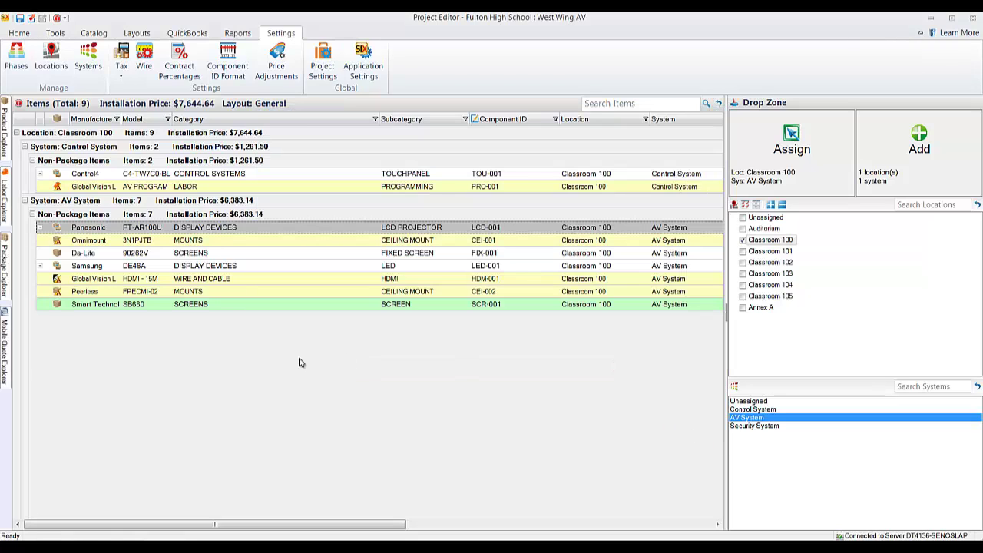
{"action": "left_click", "coordinate": [199, 304]}
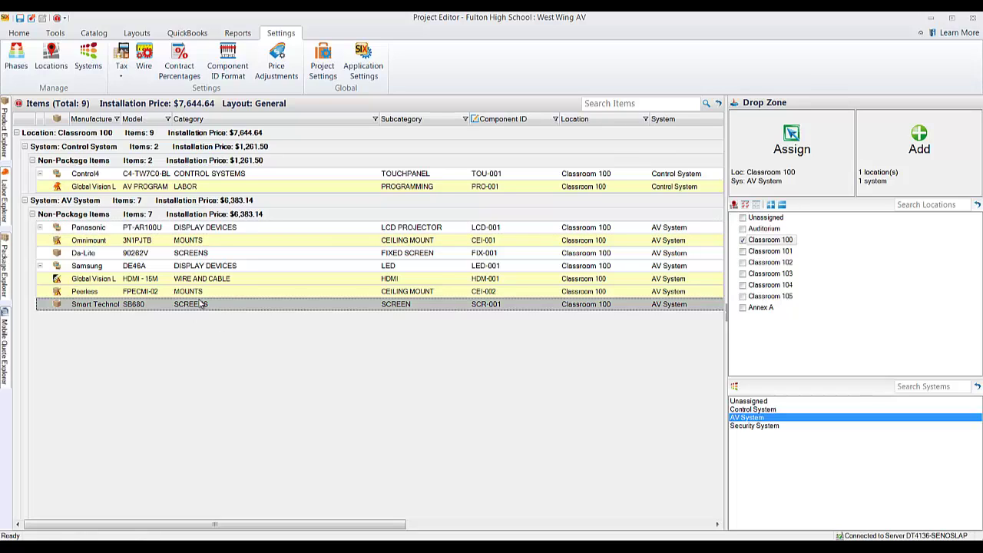
Run the Client Proposal With Images report in its By Location variant.
{"action": "left_click", "coordinate": [213, 255]}
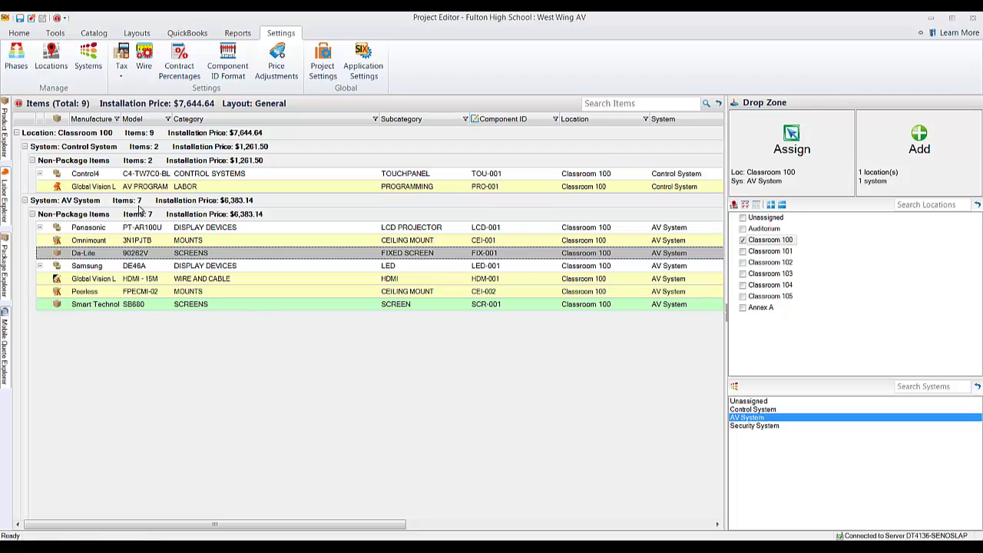
{"action": "left_click", "coordinate": [238, 33]}
{"action": "left_click", "coordinate": [21, 80]}
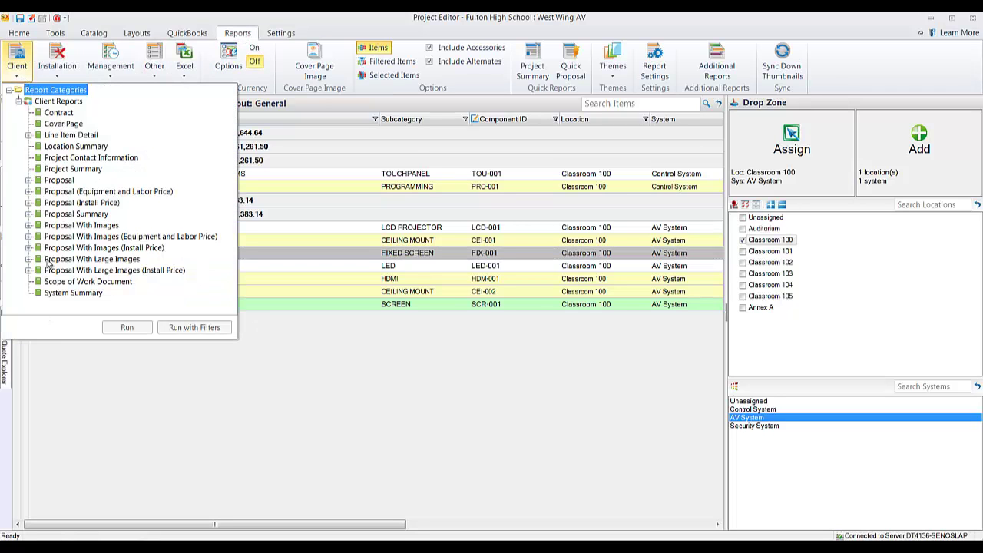
{"action": "left_click", "coordinate": [29, 225]}
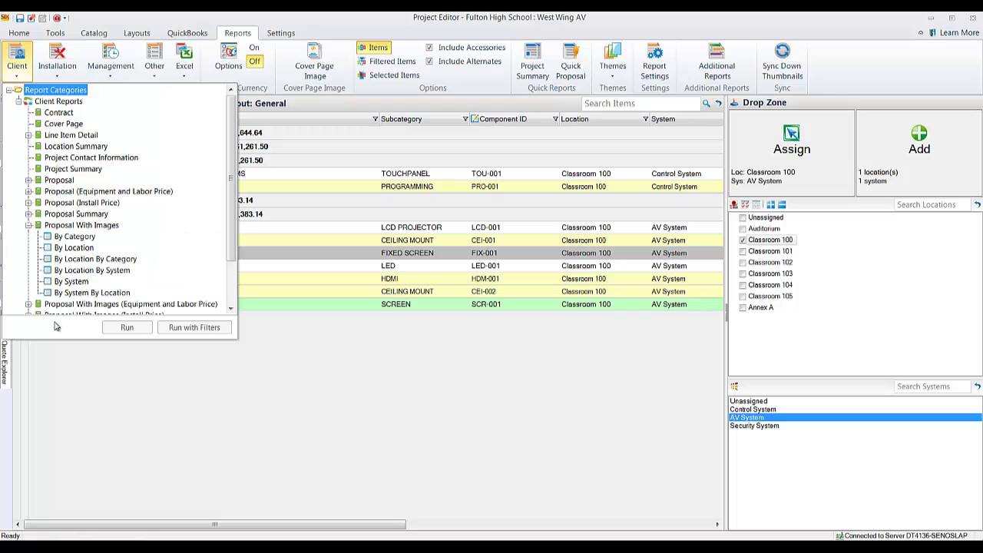
{"action": "left_click", "coordinate": [77, 248]}
{"action": "left_click", "coordinate": [125, 327]}
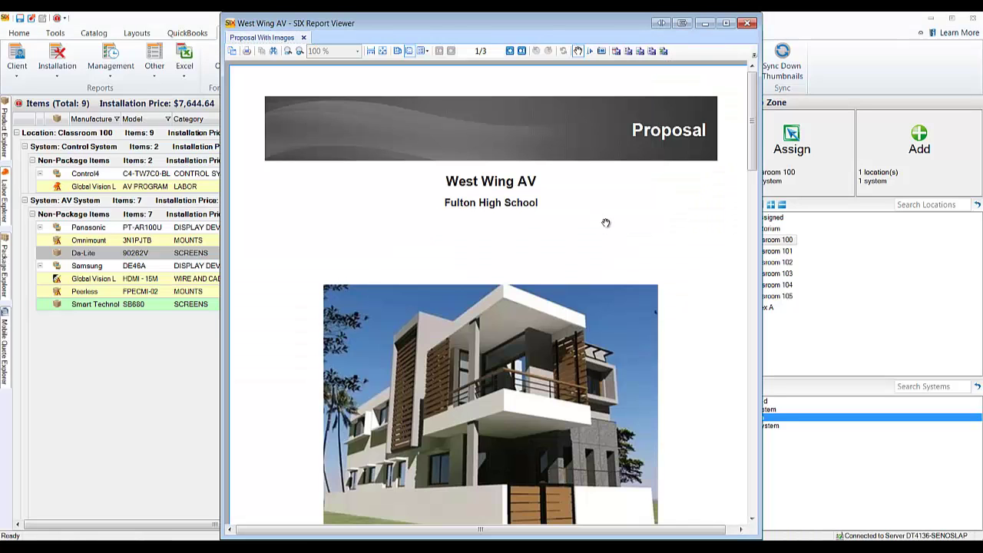
Scroll the preview to find SB680 under Additional Options, then close it.
{"action": "scroll", "coordinate": [606, 223], "scroll_direction": "down", "scroll_amount": 10}
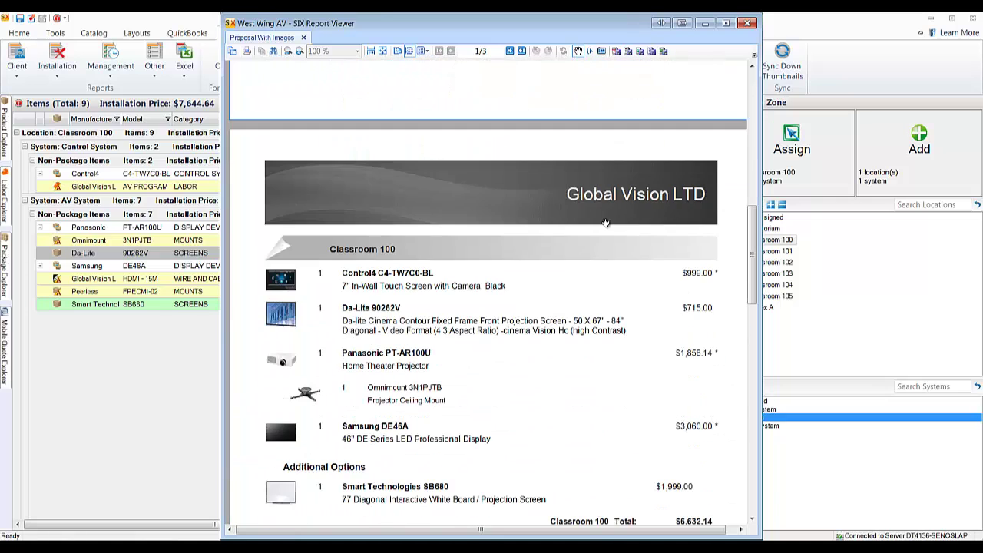
{"action": "scroll", "coordinate": [606, 223], "scroll_direction": "down", "scroll_amount": 3}
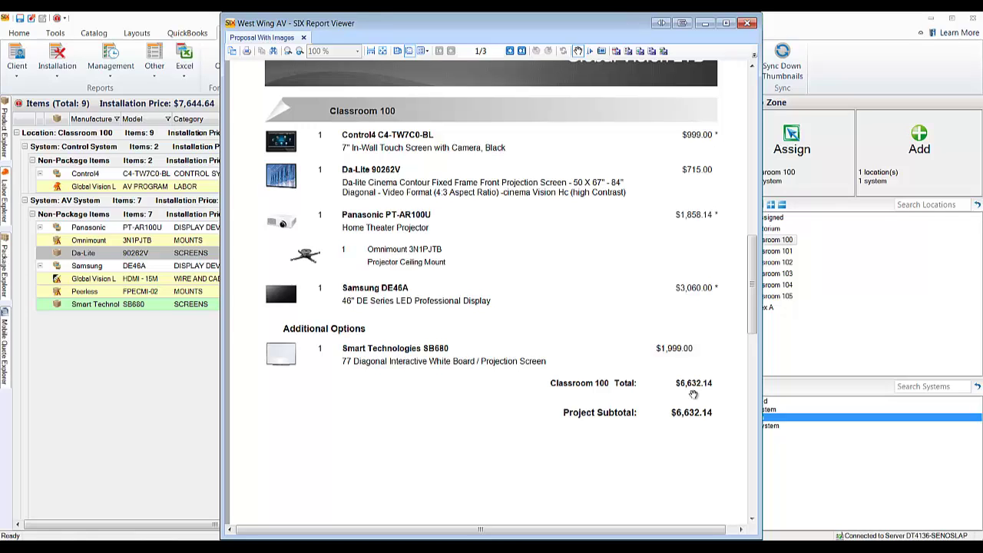
{"action": "scroll", "coordinate": [421, 367], "scroll_direction": "up", "scroll_amount": 2}
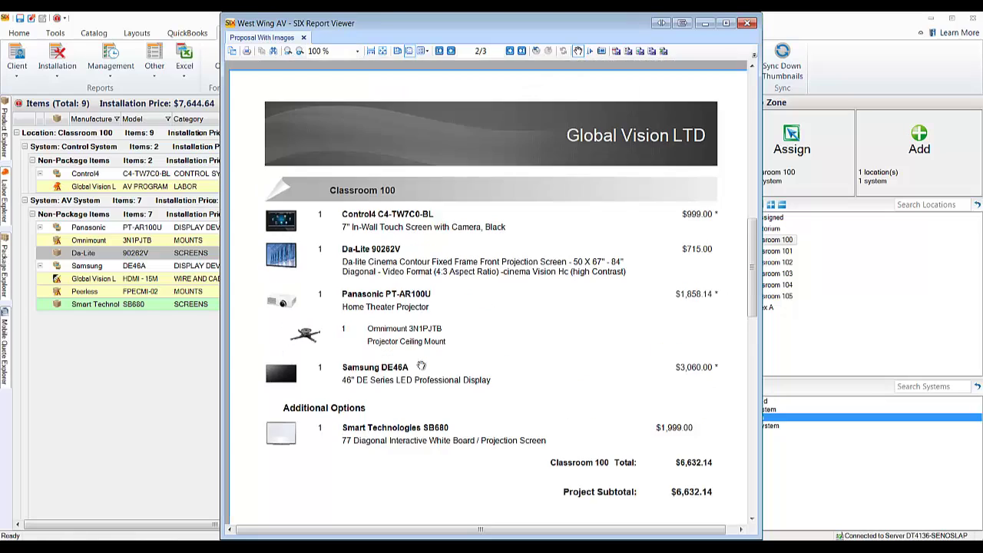
{"action": "scroll", "coordinate": [384, 331], "scroll_direction": "down", "scroll_amount": 3}
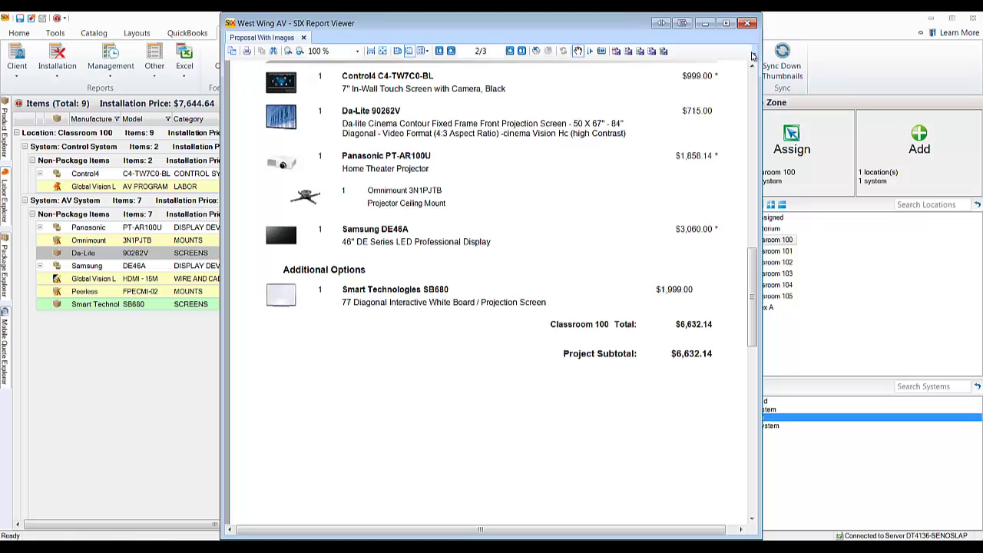
{"action": "left_click", "coordinate": [748, 24]}
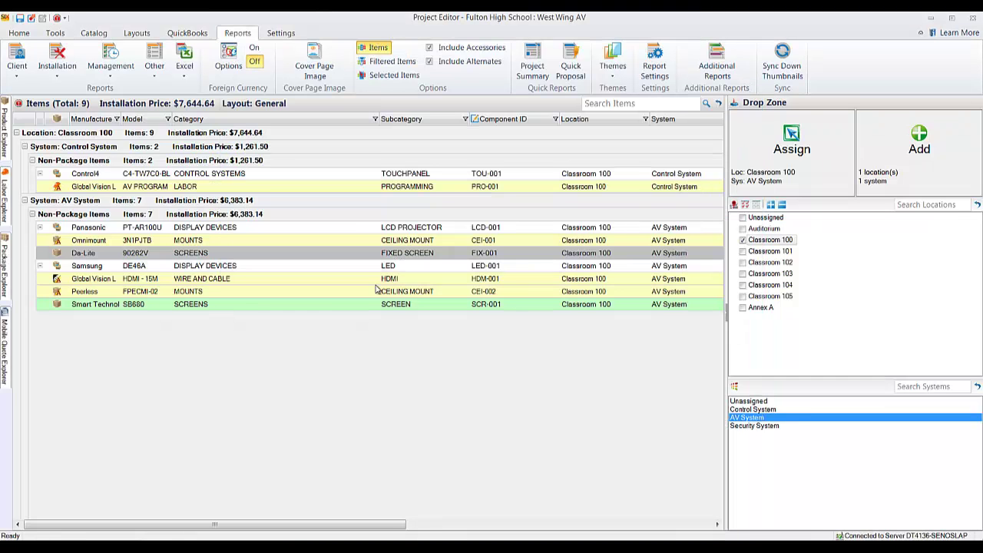
Rerun the By Location proposal and confirm SB680 at $1,999.00 under Additional Options, then close it.
{"action": "left_click", "coordinate": [198, 307]}
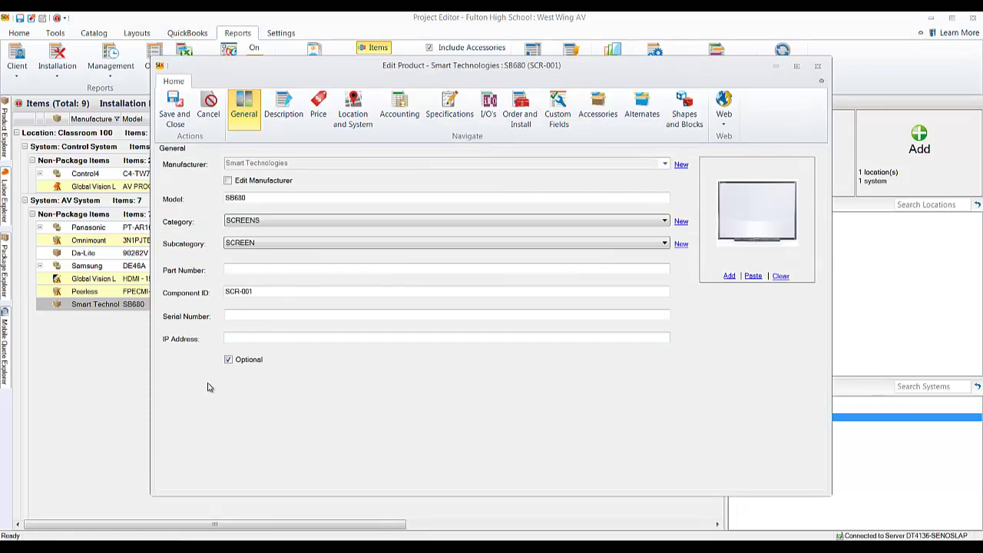
{"action": "left_click", "coordinate": [817, 68]}
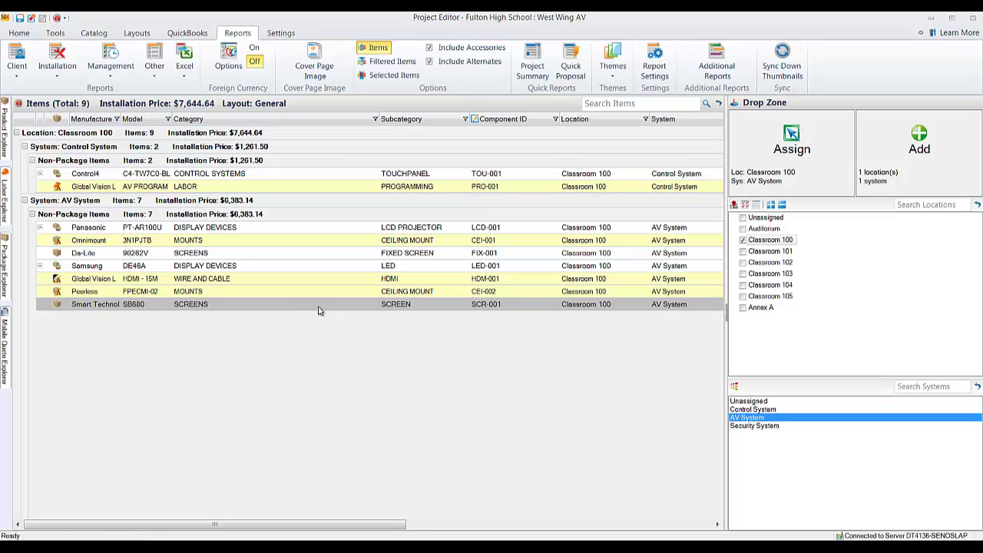
{"action": "left_click", "coordinate": [17, 61]}
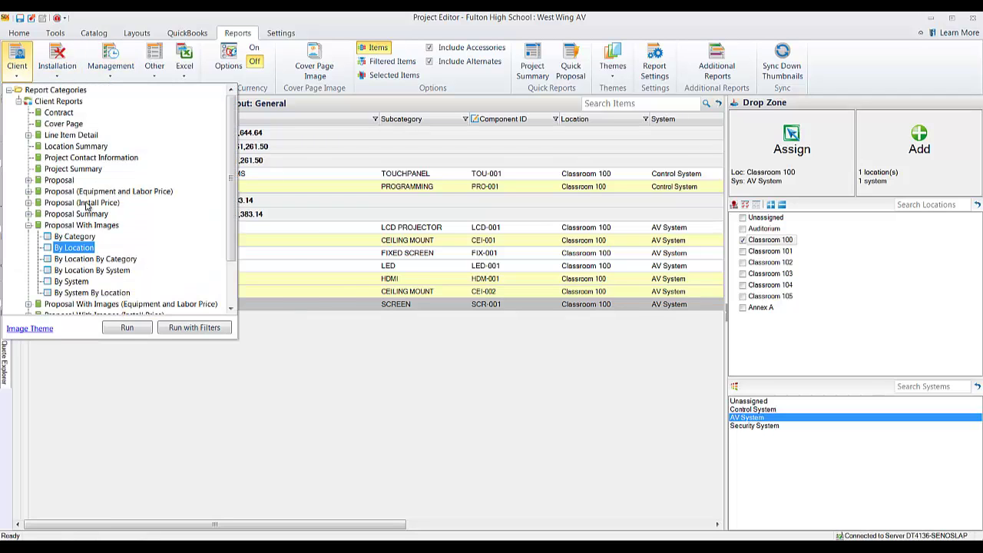
{"action": "left_click", "coordinate": [126, 327]}
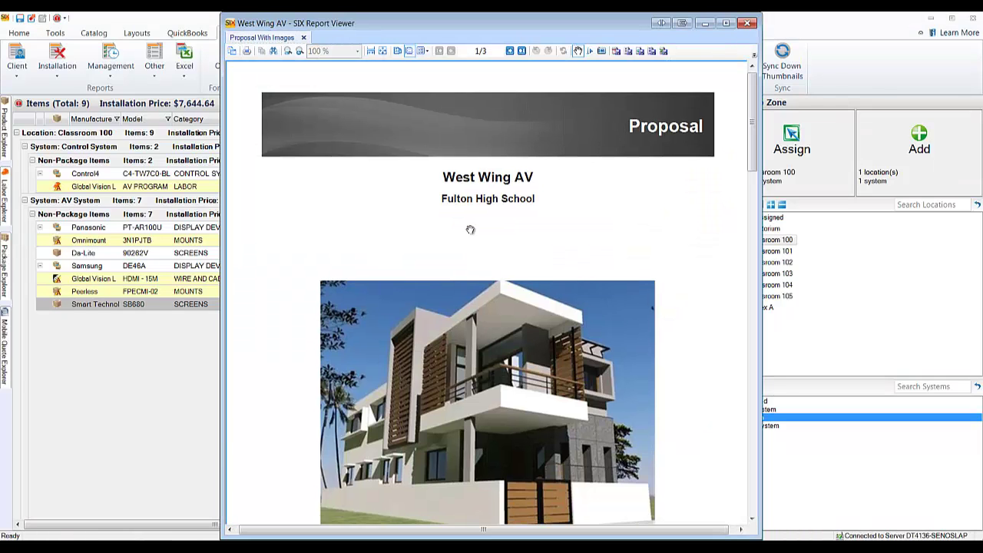
{"action": "scroll", "coordinate": [470, 230], "scroll_direction": "down", "scroll_amount": 10}
{"action": "scroll", "coordinate": [470, 230], "scroll_direction": "down", "scroll_amount": 2}
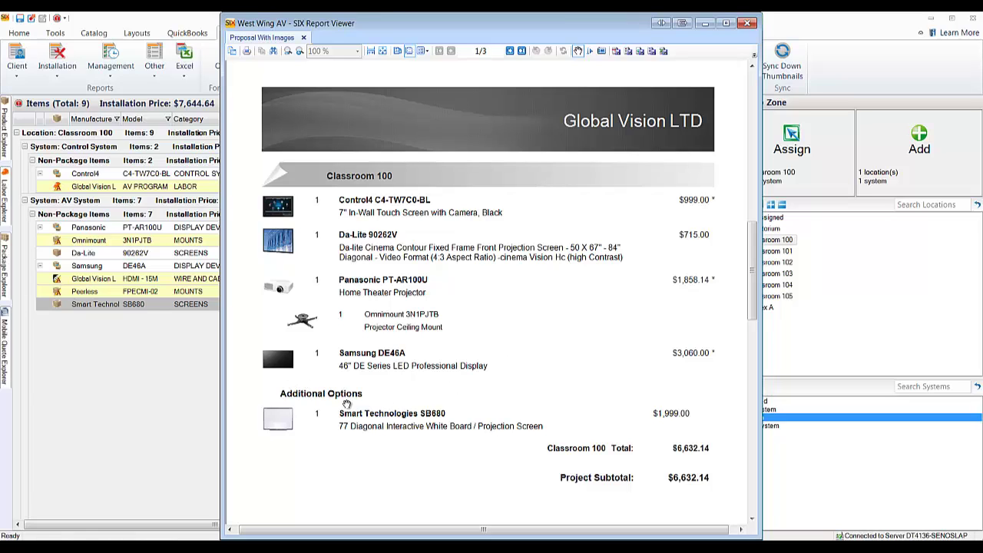
{"action": "left_click", "coordinate": [747, 23]}
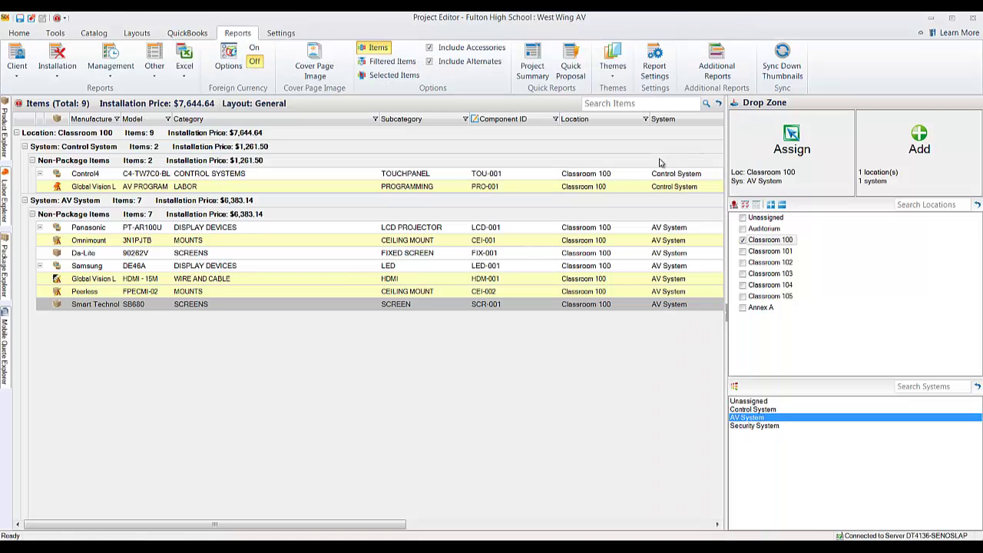
View the Optional Description option in Report Settings and cancel without changes.
{"action": "left_click", "coordinate": [653, 70]}
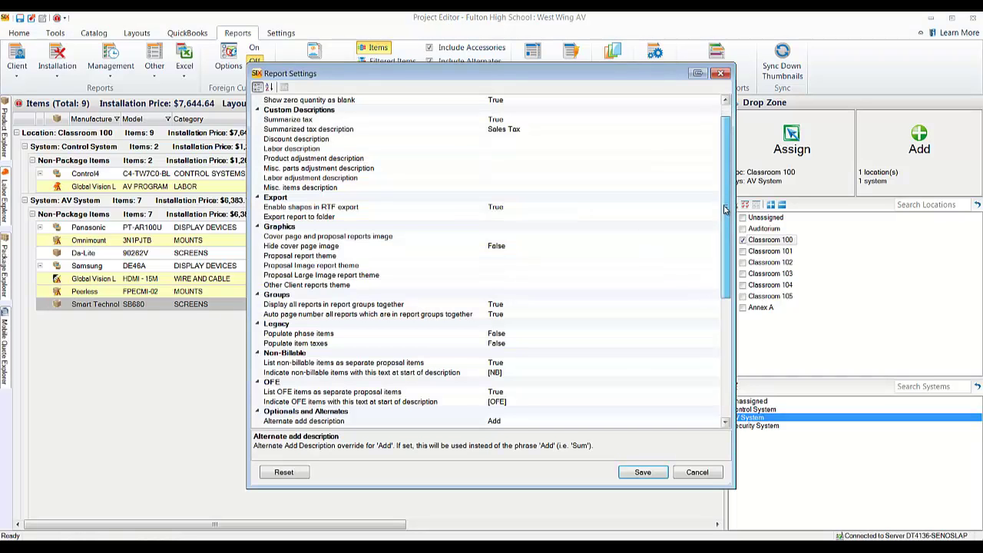
{"action": "left_click_drag", "start_coordinate": [725, 209], "coordinate": [726, 325]}
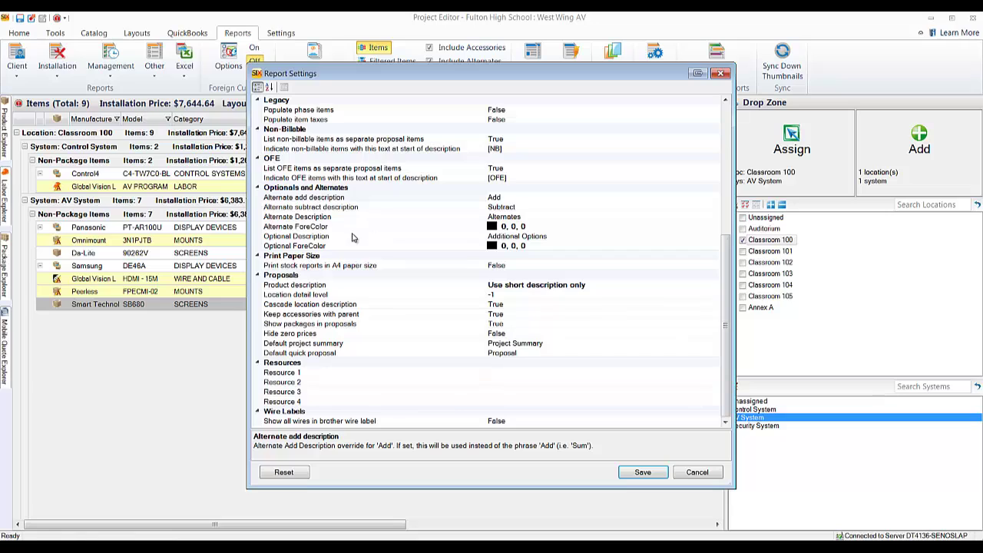
{"action": "left_click", "coordinate": [537, 238]}
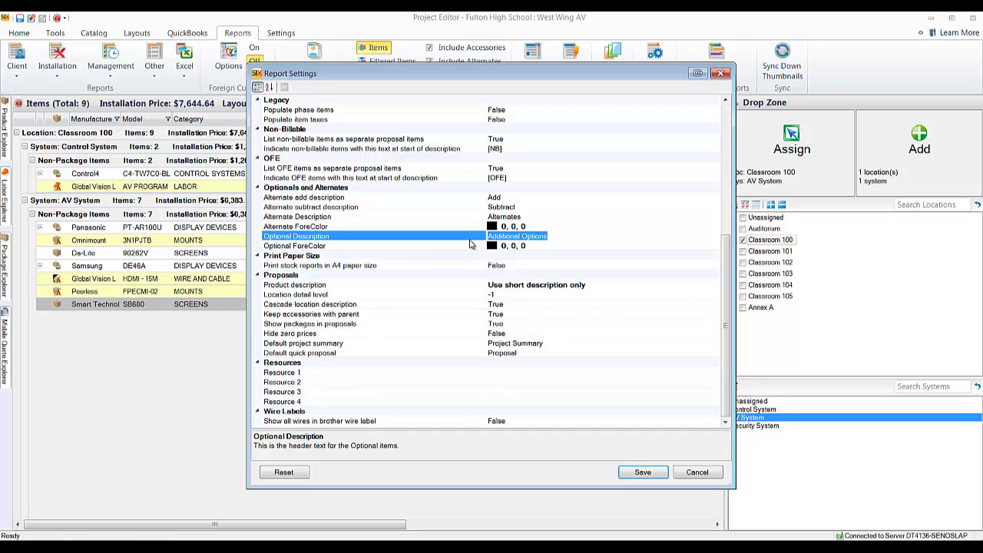
{"action": "left_click", "coordinate": [698, 472]}
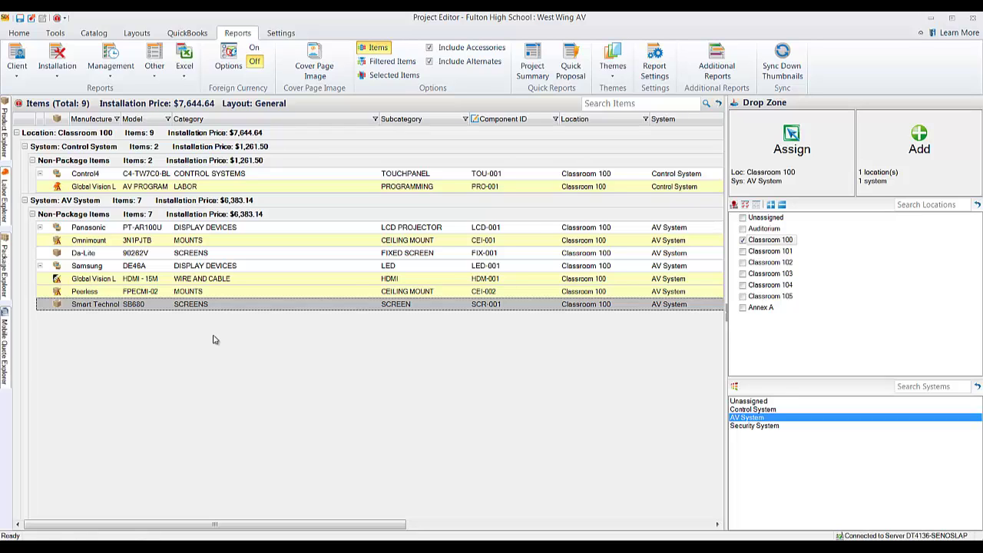
Open the Client reports and bring up the actions menu for Proposal With Images By Location.
{"action": "left_click", "coordinate": [233, 278]}
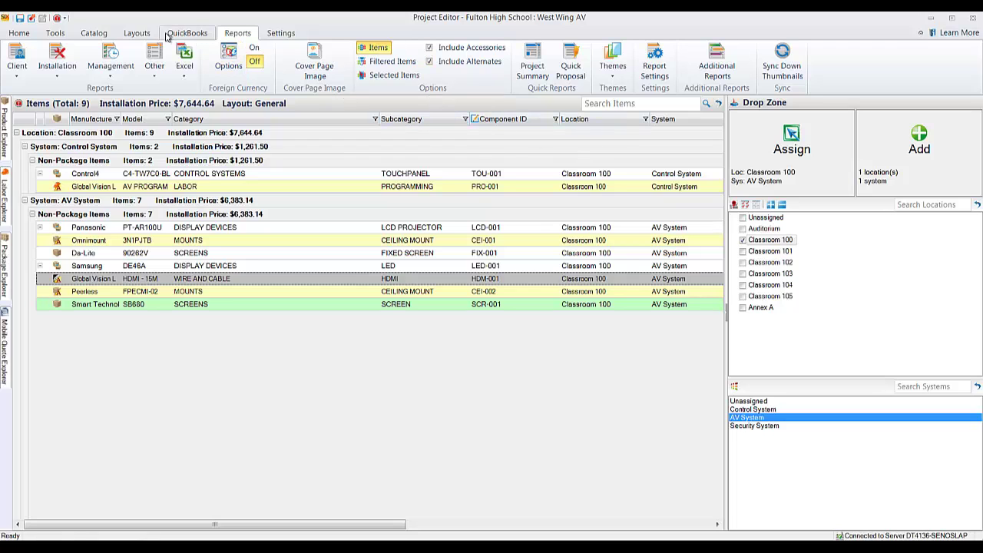
{"action": "left_click", "coordinate": [19, 66]}
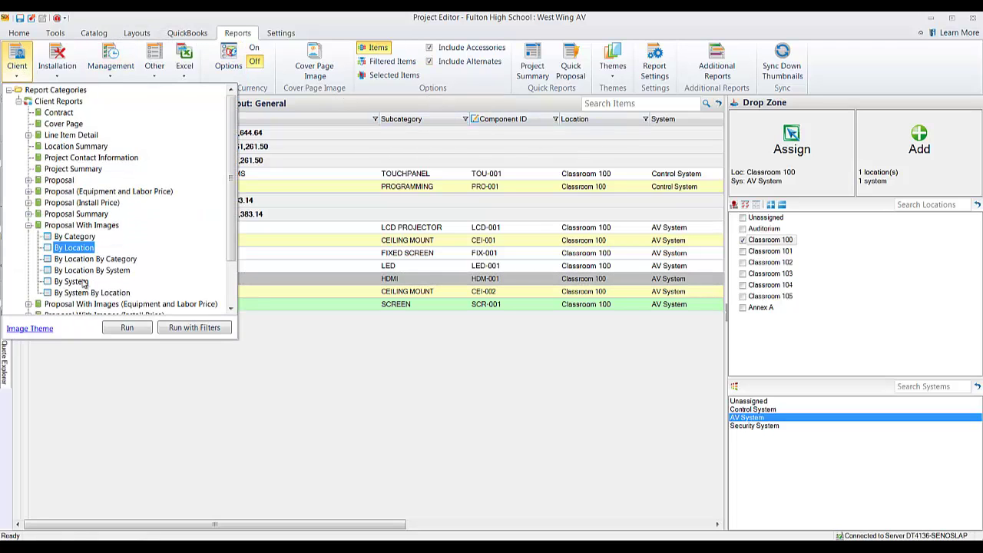
{"action": "right_click", "coordinate": [77, 247]}
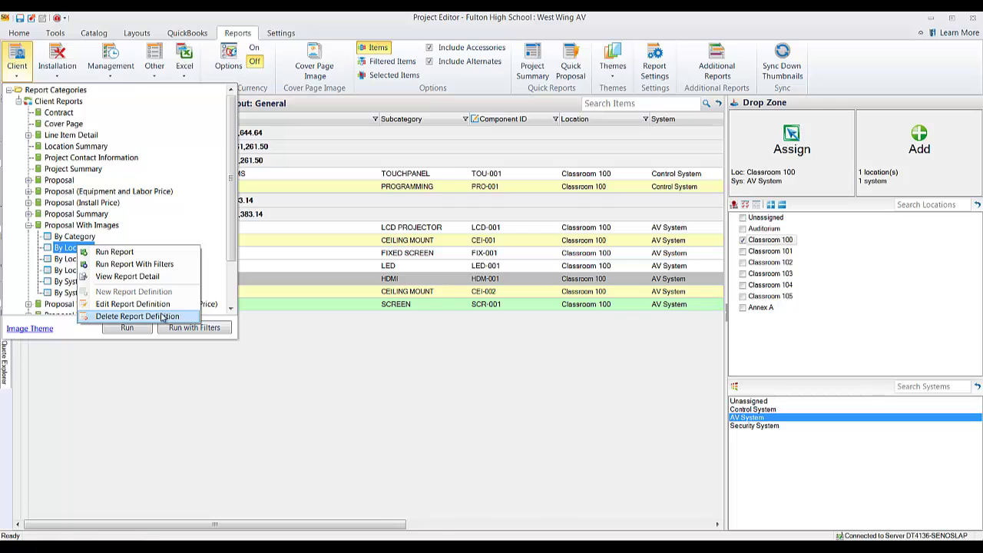
Scroll through the By Location report definition's Parameters, then close it without saving.
{"action": "left_click", "coordinate": [133, 304]}
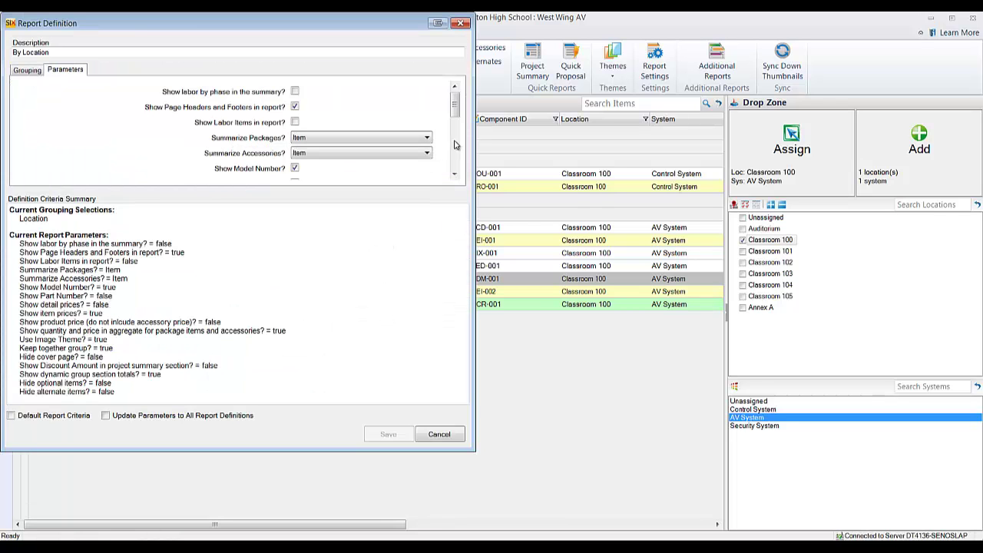
{"action": "scroll", "coordinate": [299, 153], "scroll_direction": "down", "scroll_amount": 5}
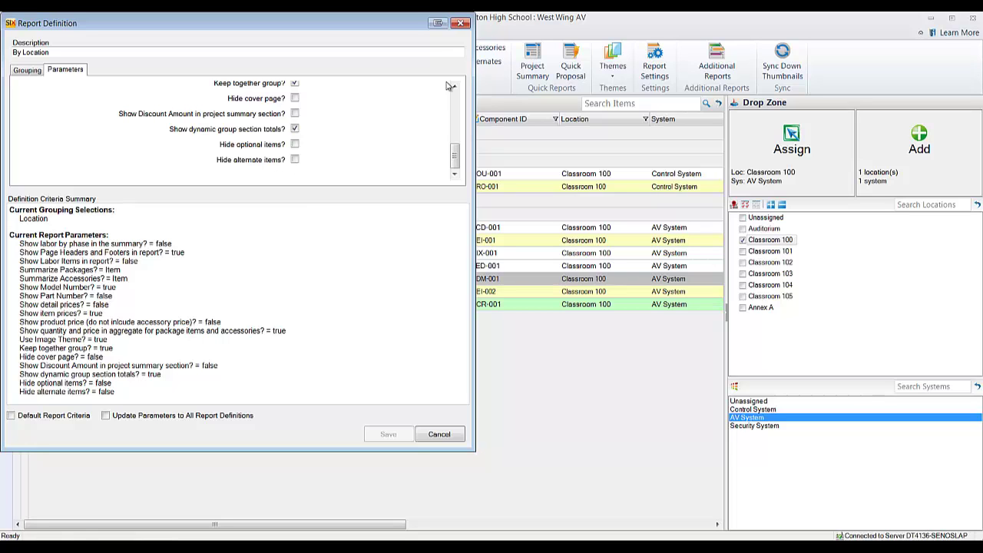
{"action": "left_click", "coordinate": [463, 22]}
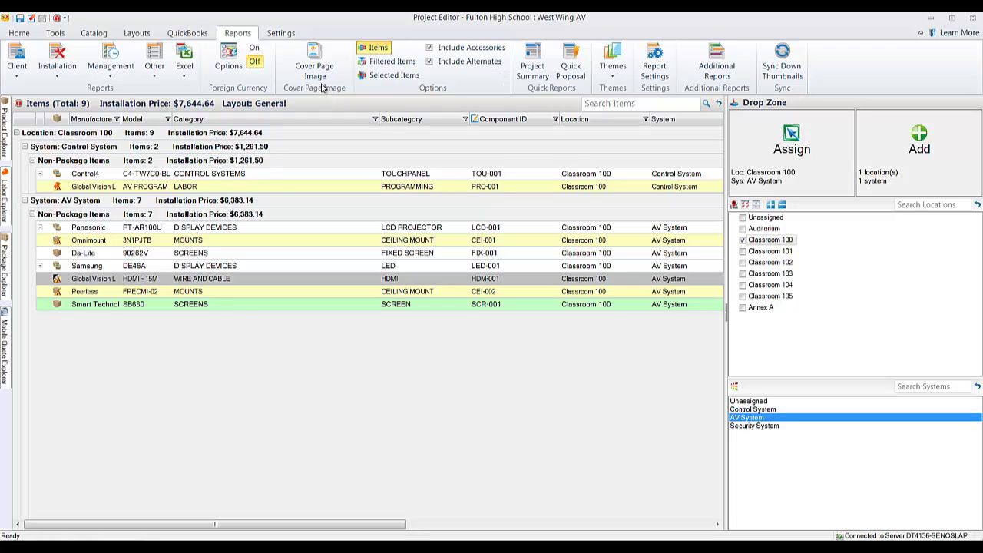
On the Tools tab, view the Discard Optionals choices and close them without discarding anything.
{"action": "left_click", "coordinate": [55, 33]}
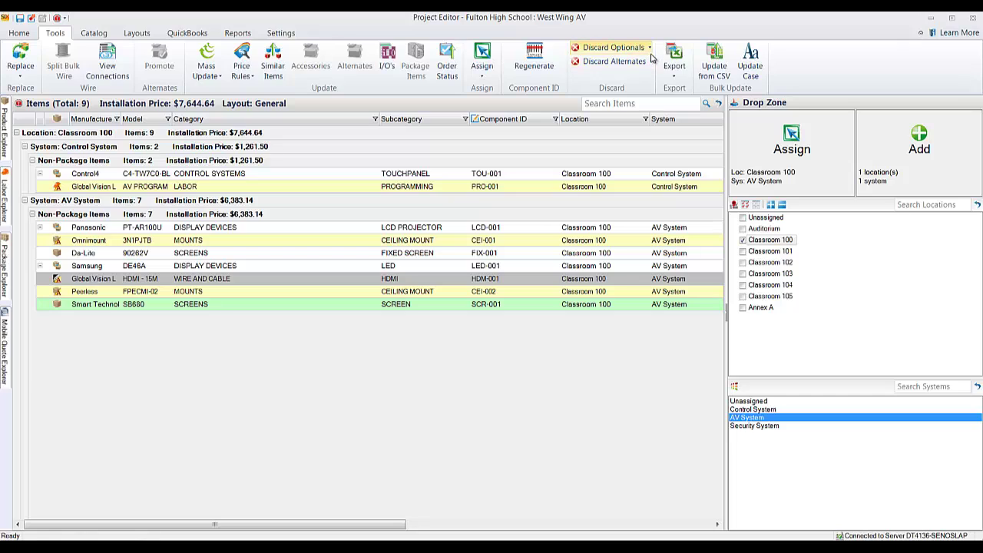
{"action": "left_click", "coordinate": [609, 50]}
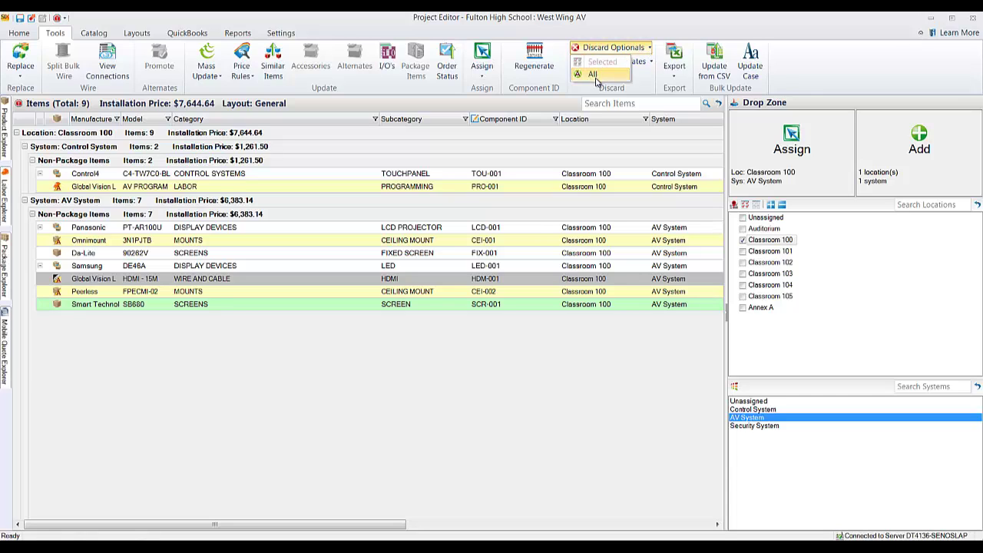
{"action": "left_click", "coordinate": [620, 28]}
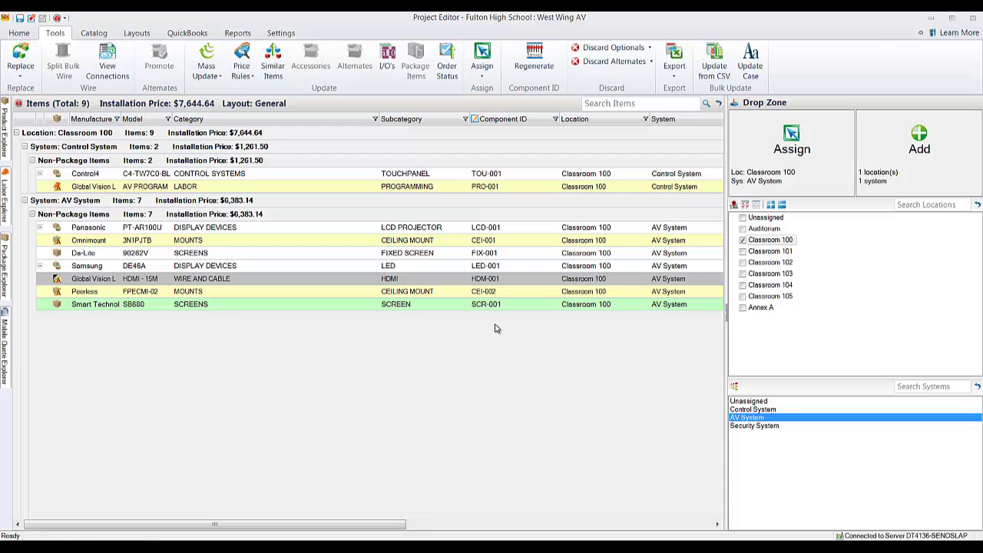
{"action": "left_click", "coordinate": [410, 370]}
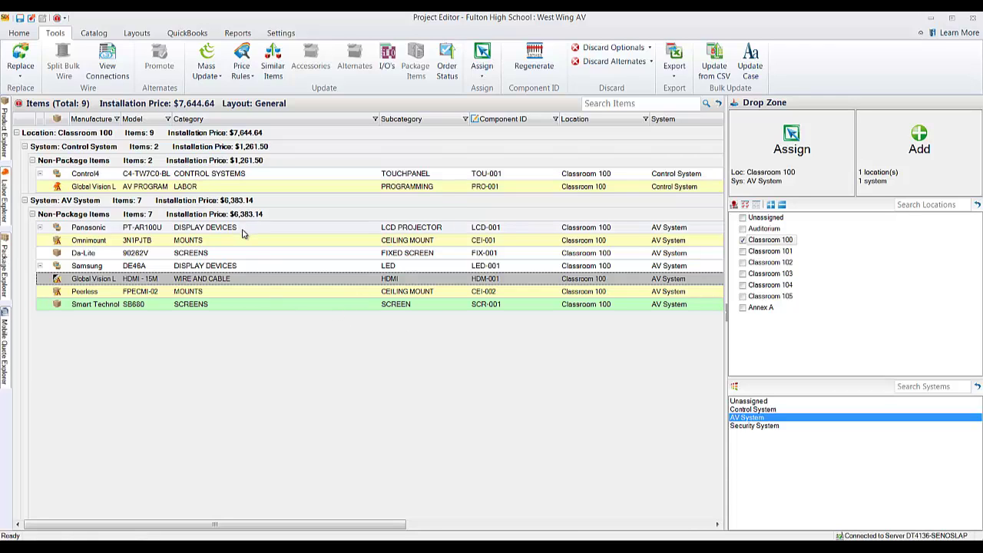
Open the Control4 C4-TW7C0-BL's Alternates list and launch Add Products for touchpanels.
{"action": "left_click", "coordinate": [245, 174]}
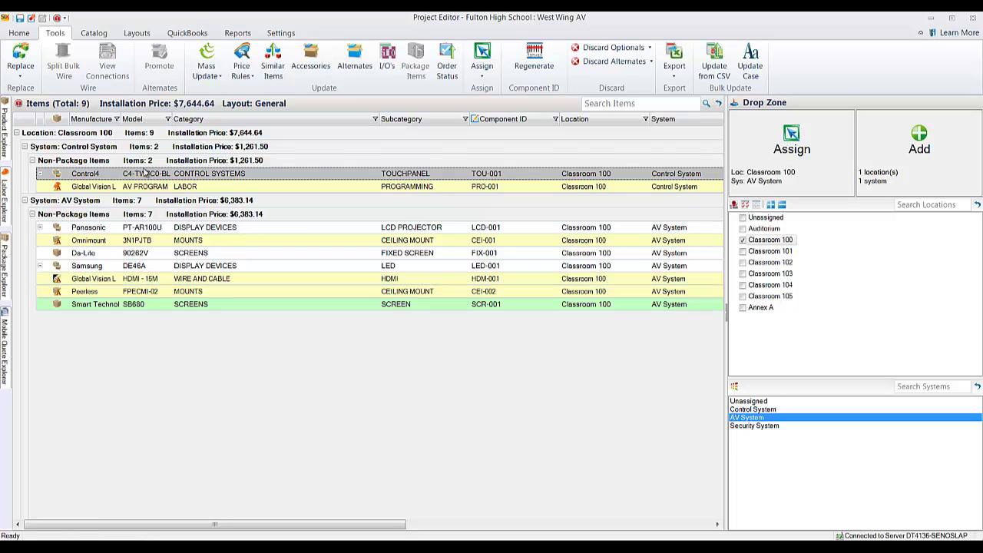
{"action": "double_click", "coordinate": [235, 175]}
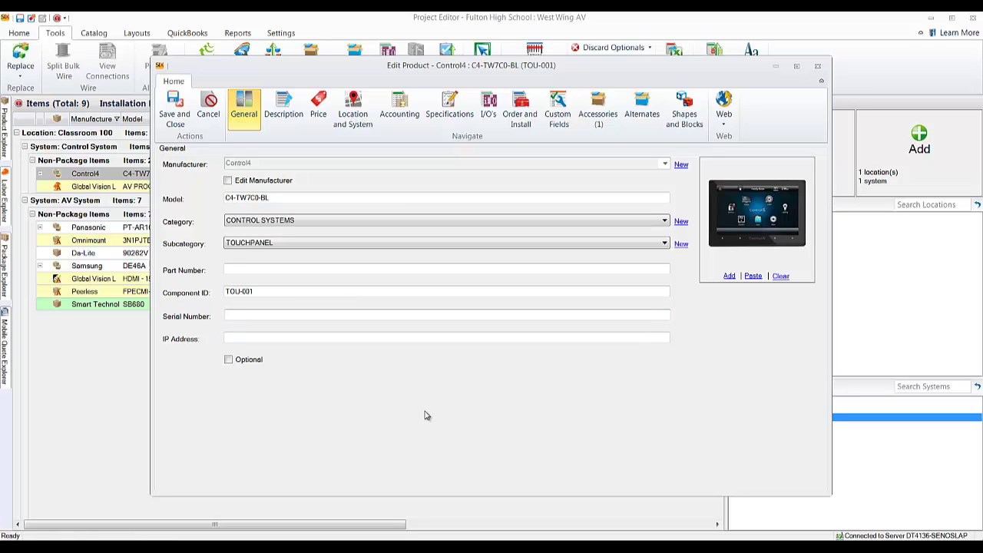
{"action": "left_click", "coordinate": [642, 122]}
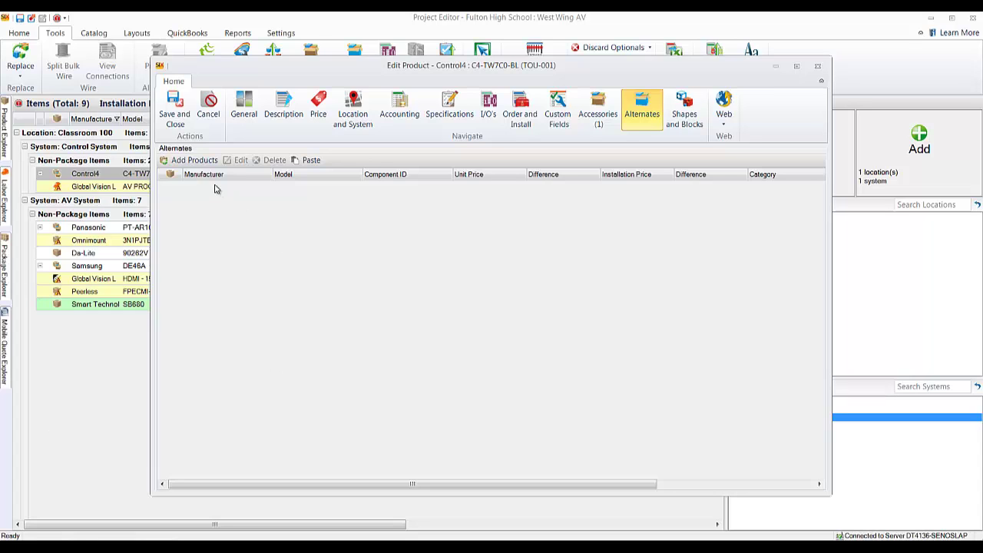
{"action": "left_click", "coordinate": [194, 160]}
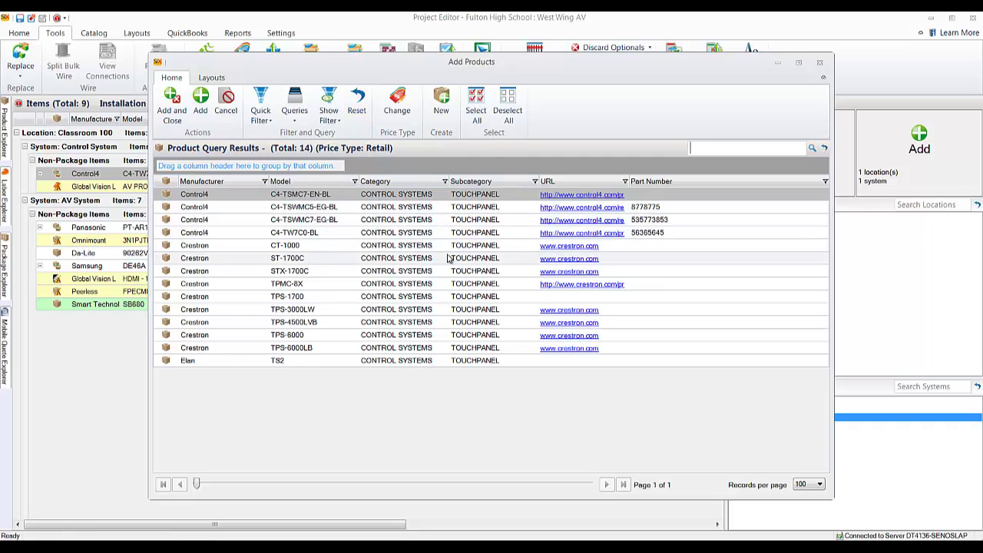
Add C4-TSWMC5-EG-BL and C4-TSWMC7-EG-BL as alternates and save the product.
{"action": "left_click", "coordinate": [307, 206]}
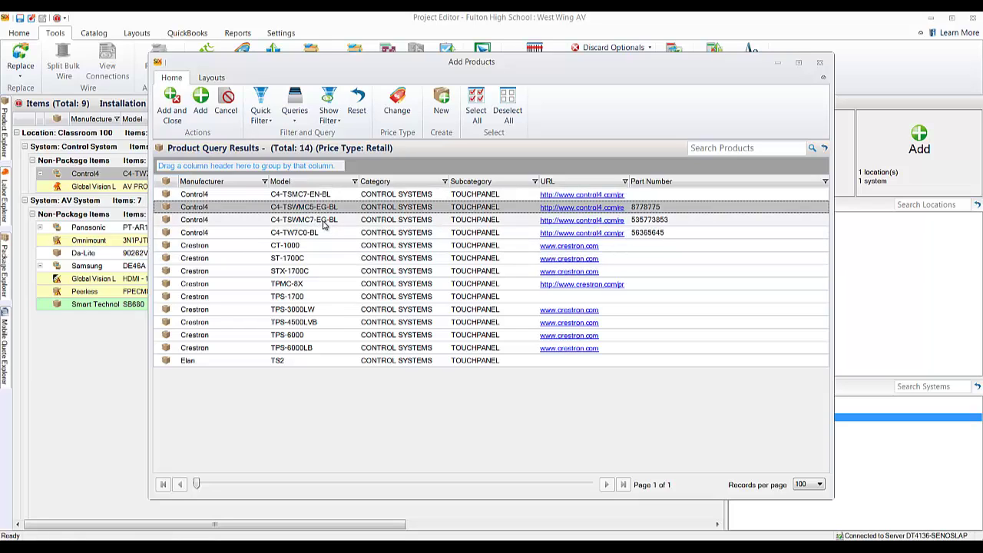
{"action": "left_click", "coordinate": [325, 220], "text": "ctrl"}
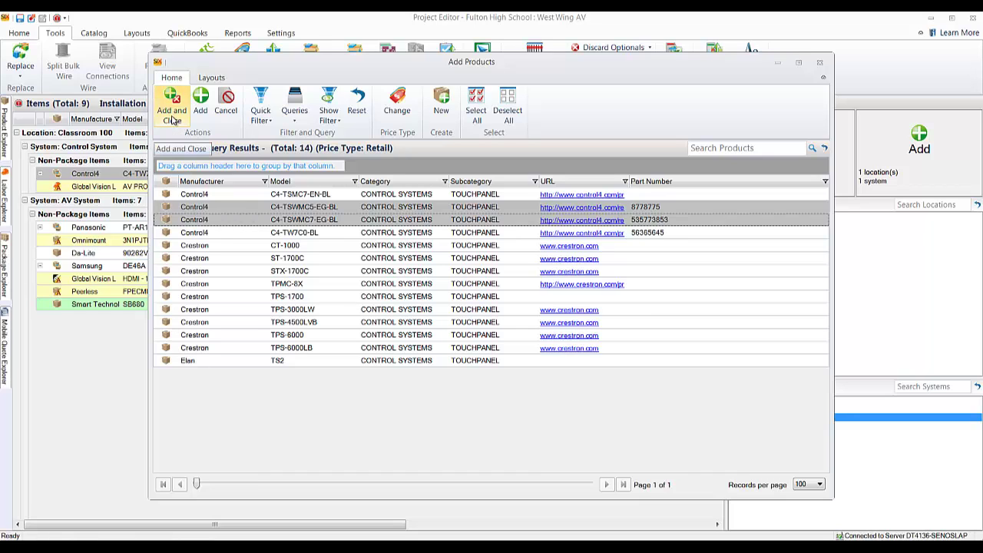
{"action": "left_click", "coordinate": [172, 115]}
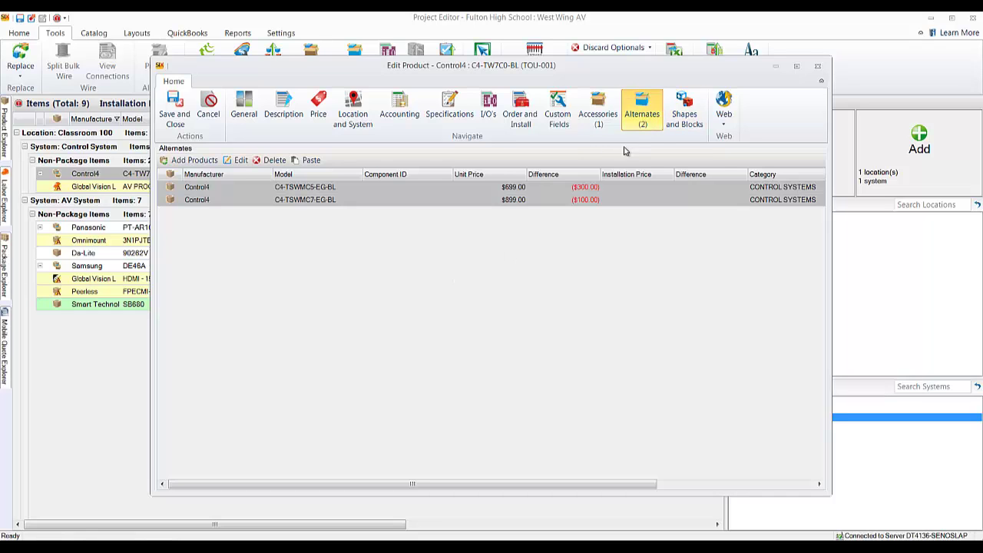
{"action": "left_click", "coordinate": [174, 117]}
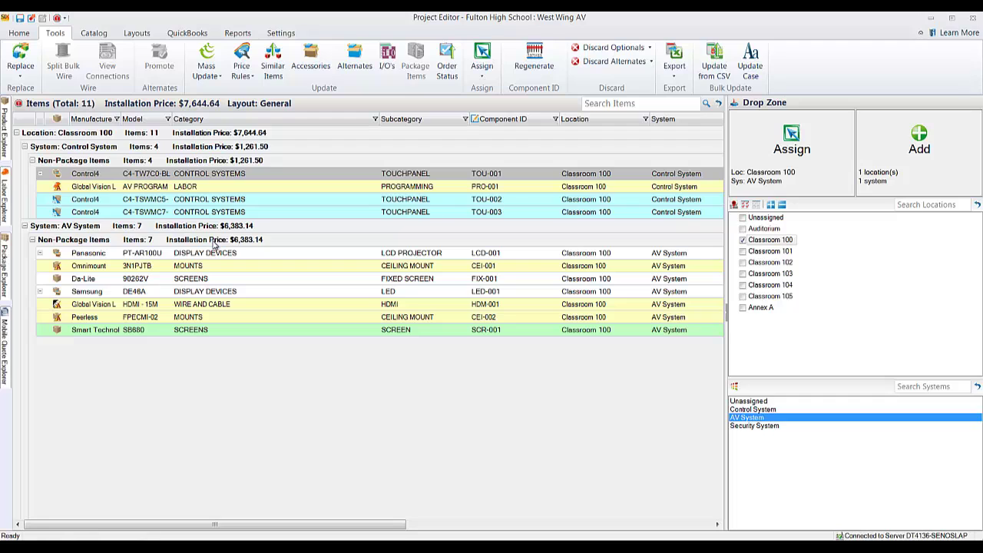
Generate the Client Proposal With Images report, By Location variant.
{"action": "left_click", "coordinate": [232, 34]}
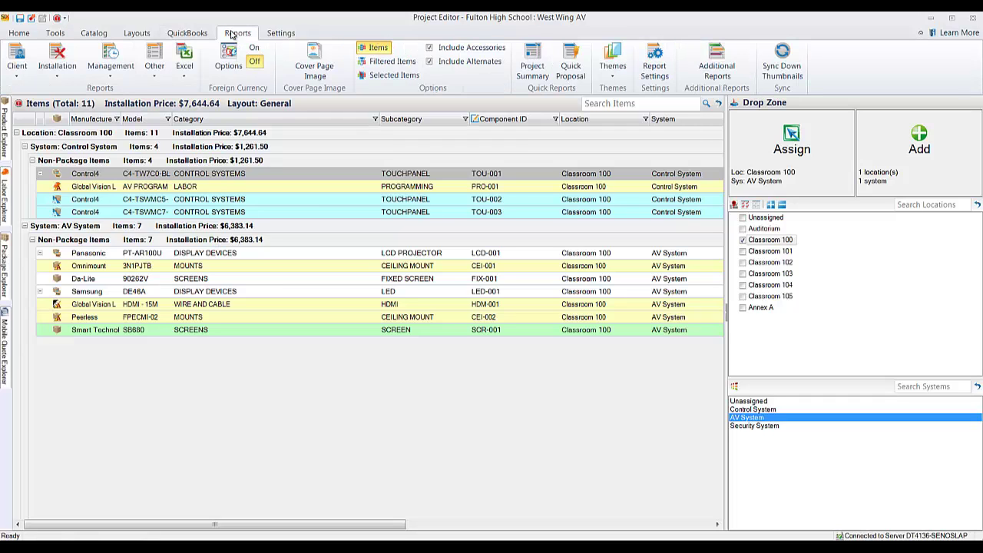
{"action": "left_click", "coordinate": [17, 60]}
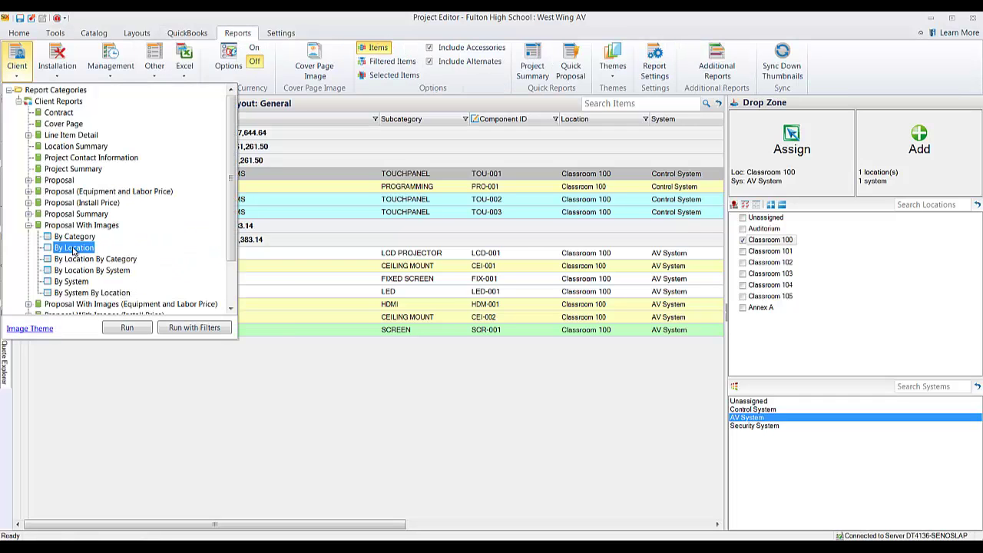
{"action": "left_click", "coordinate": [128, 328]}
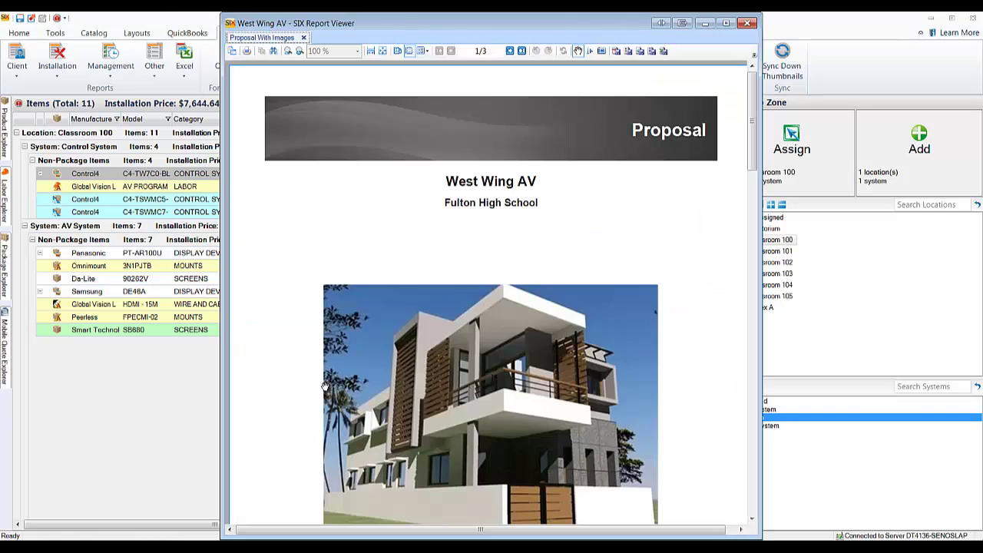
Scroll the preview to check both alternates show Subtract ($300.00) and ($100.00), then close it.
{"action": "scroll", "coordinate": [454, 272], "scroll_direction": "down", "scroll_amount": 3}
{"action": "scroll", "coordinate": [453, 271], "scroll_direction": "down", "scroll_amount": 10}
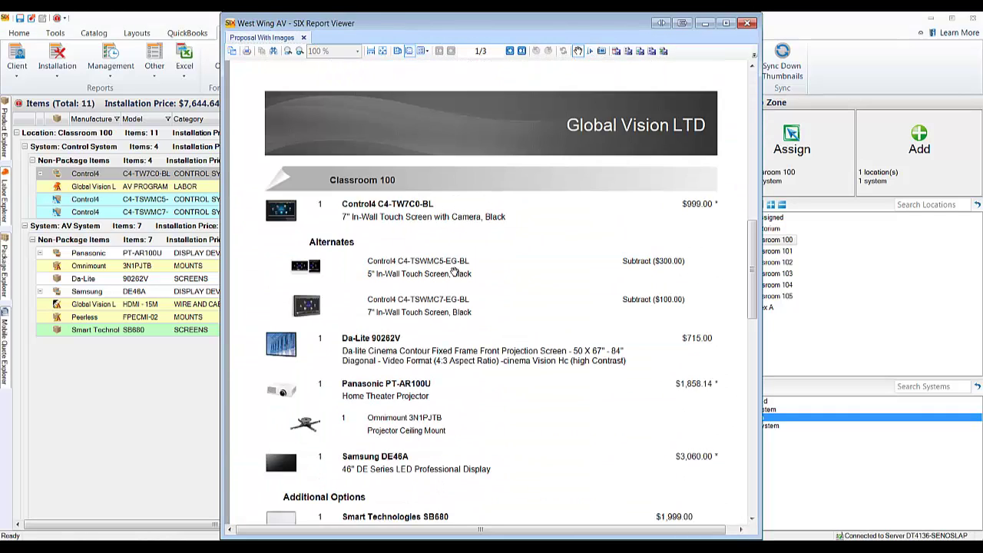
{"action": "scroll", "coordinate": [434, 327], "scroll_direction": "down", "scroll_amount": 2}
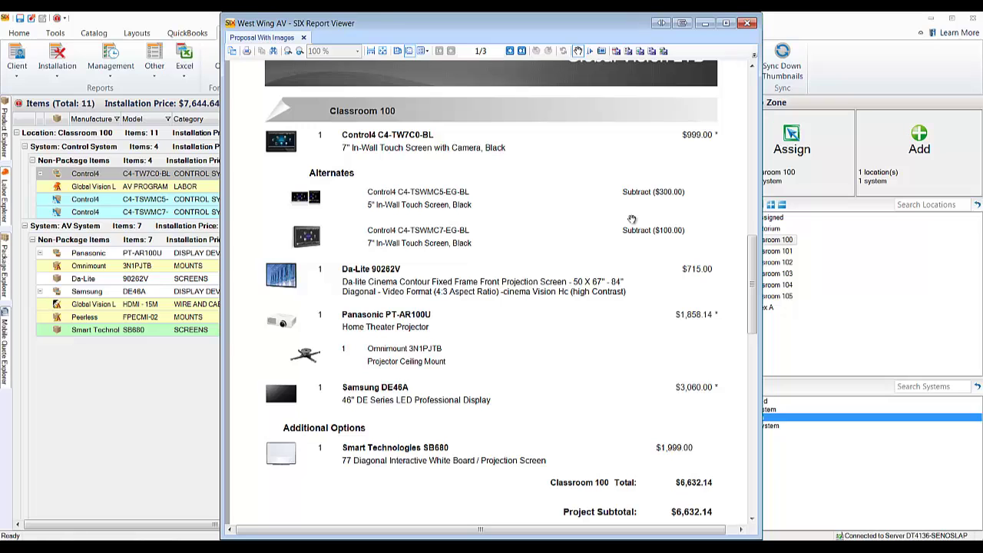
{"action": "scroll", "coordinate": [626, 199], "scroll_direction": "up", "scroll_amount": 2}
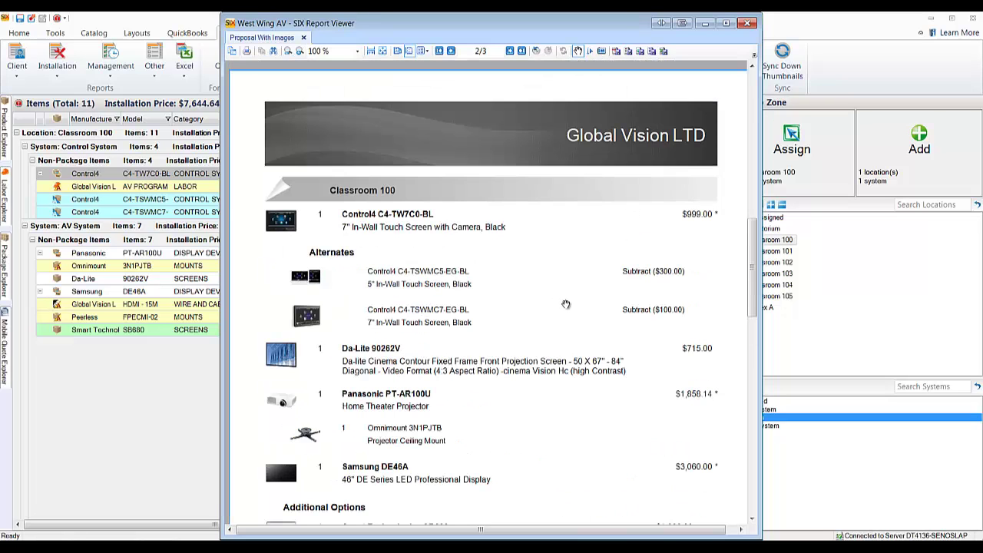
{"action": "scroll", "coordinate": [566, 305], "scroll_direction": "up", "scroll_amount": 3}
{"action": "scroll", "coordinate": [581, 268], "scroll_direction": "down", "scroll_amount": 5}
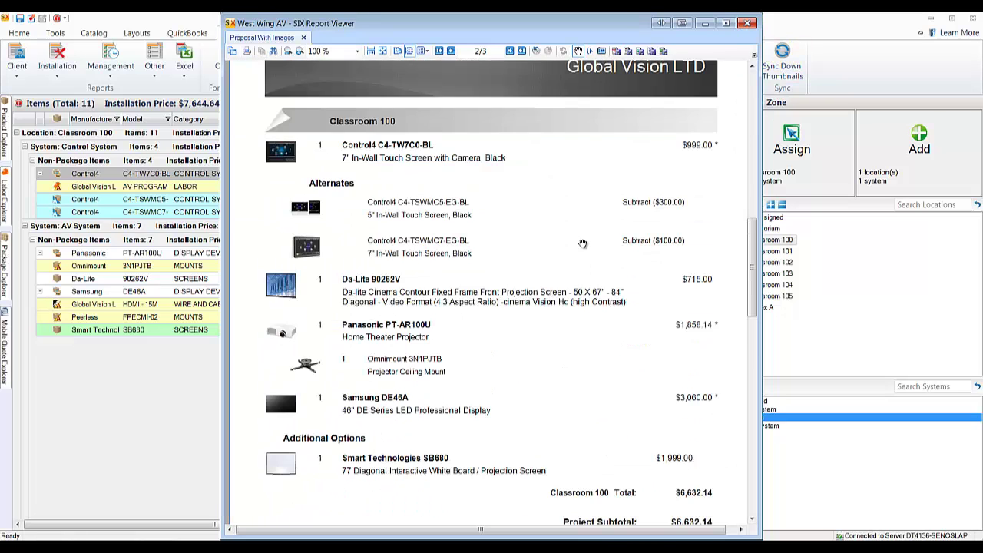
{"action": "scroll", "coordinate": [582, 246], "scroll_direction": "up", "scroll_amount": 4}
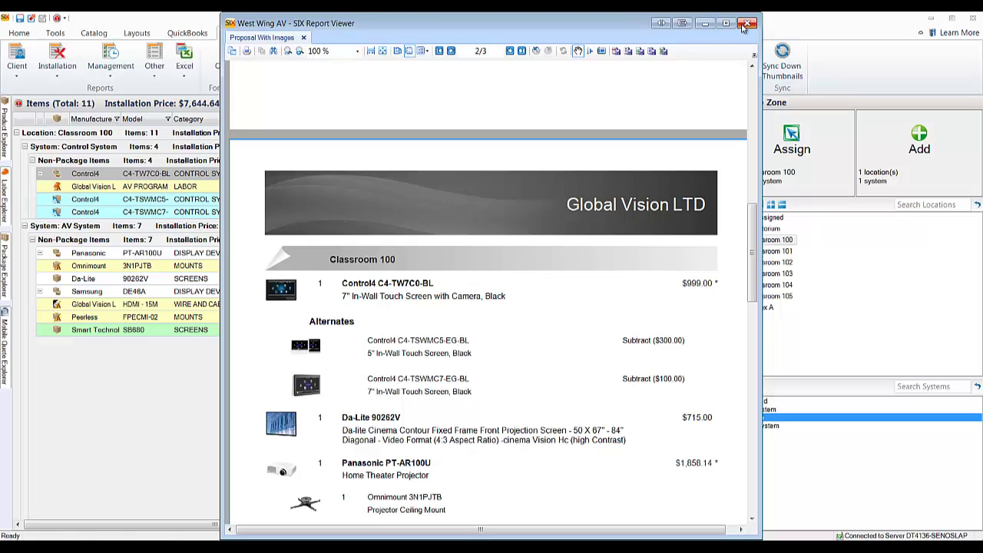
{"action": "left_click", "coordinate": [745, 24]}
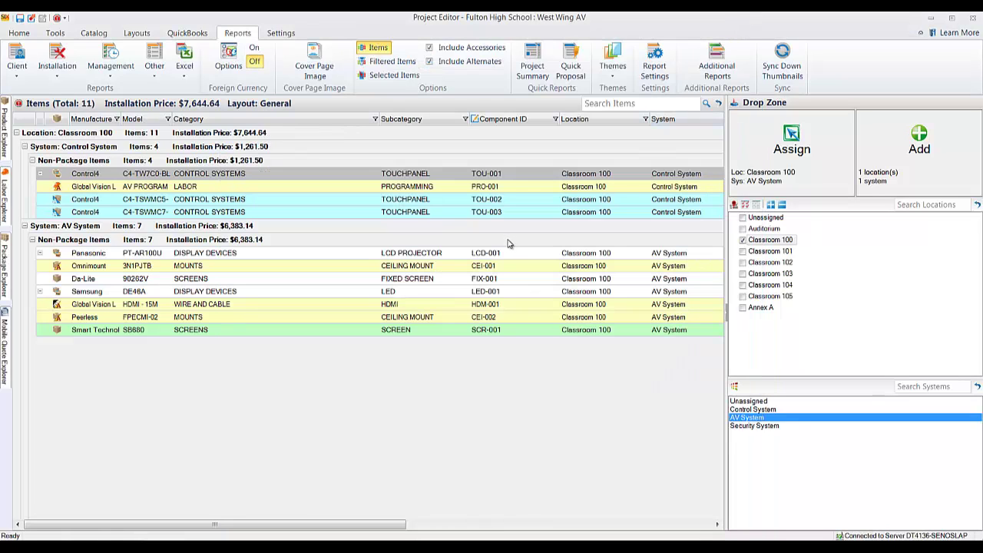
Tick Include Alternates in the report options, then select the TOU-001 touchpanel row.
{"action": "left_click", "coordinate": [57, 34]}
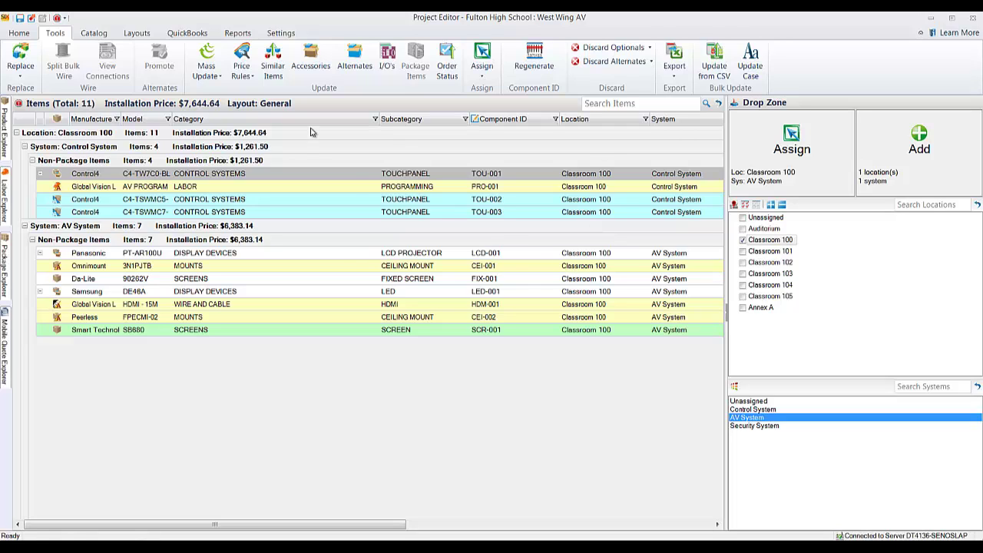
{"action": "left_click", "coordinate": [237, 34]}
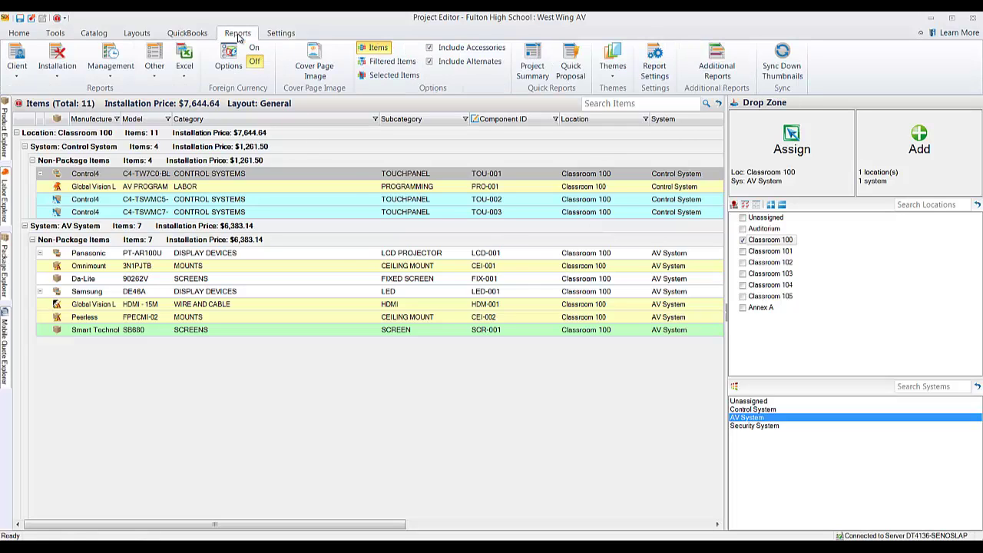
{"action": "left_click", "coordinate": [430, 62]}
{"action": "left_click", "coordinate": [409, 357]}
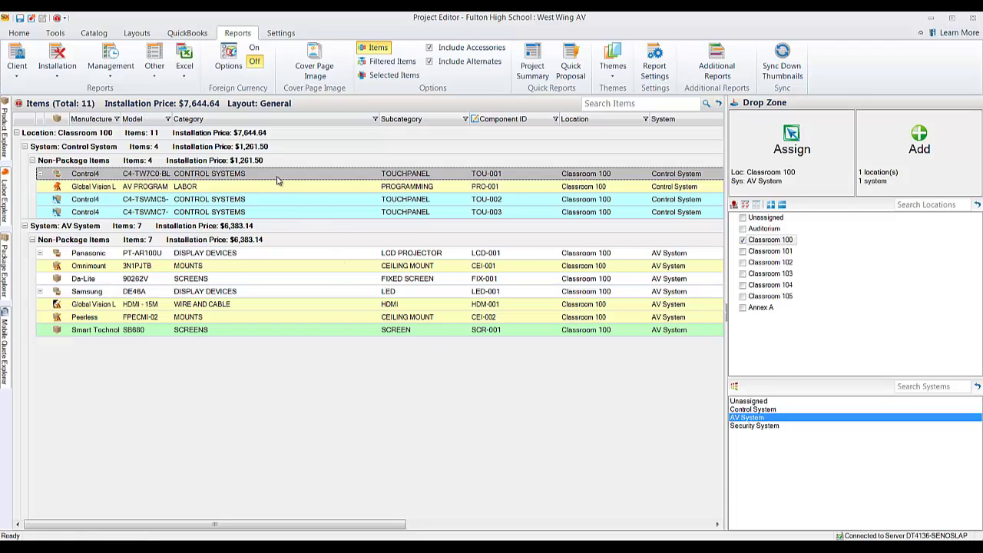
Select the TOU-003 alternate touchpanel in Classroom 100's Control System and show the item Tools.
{"action": "left_click", "coordinate": [17, 57]}
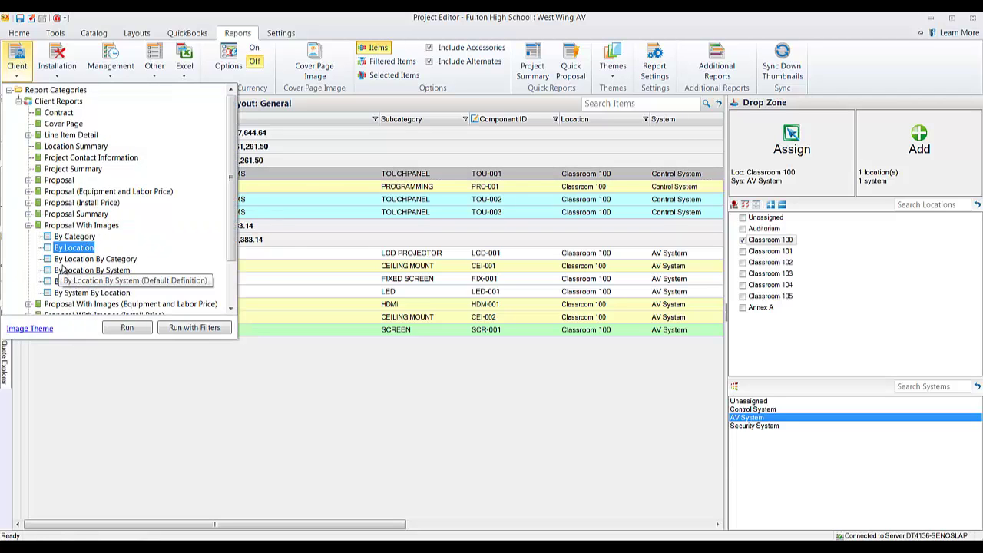
{"action": "left_click", "coordinate": [368, 392]}
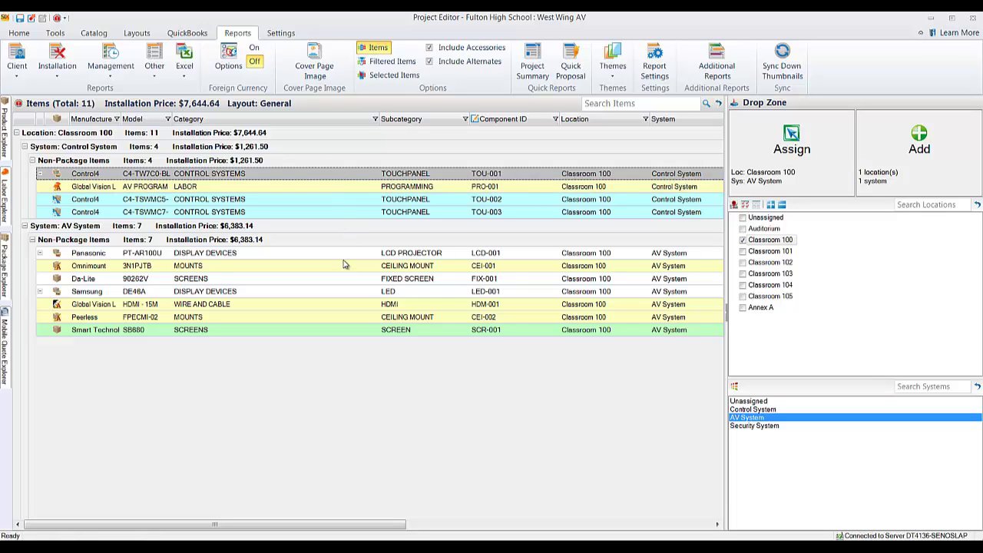
{"action": "left_click", "coordinate": [322, 318]}
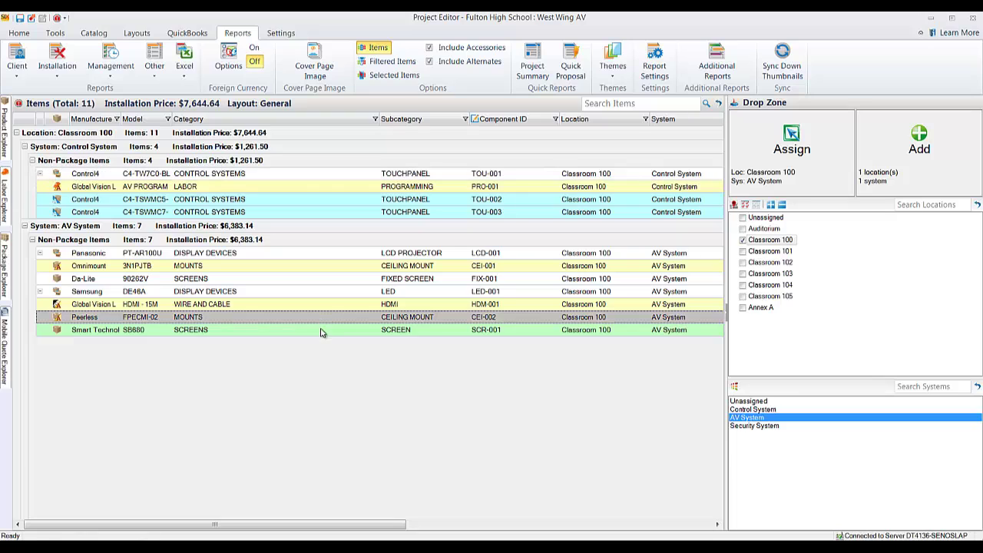
{"action": "left_click", "coordinate": [321, 330]}
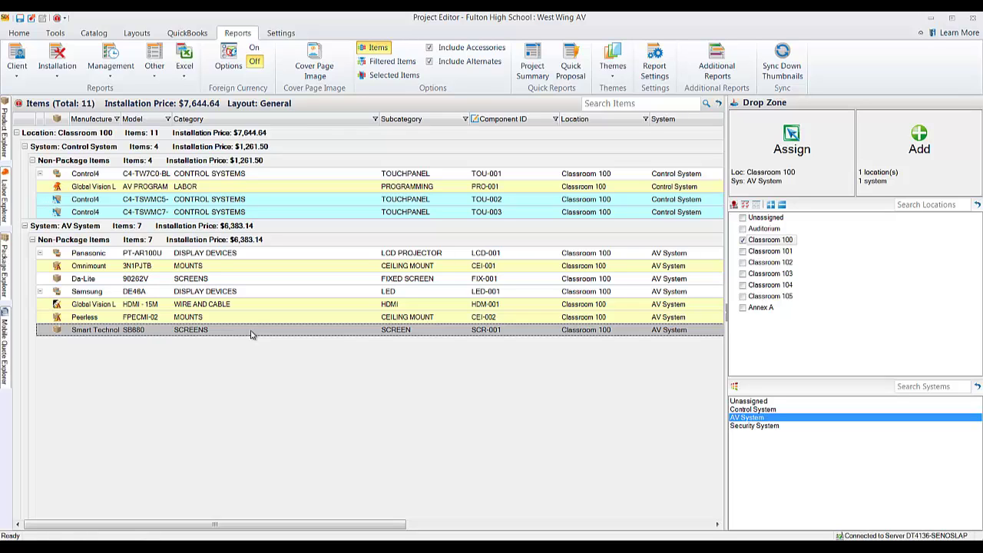
{"action": "left_click", "coordinate": [255, 204]}
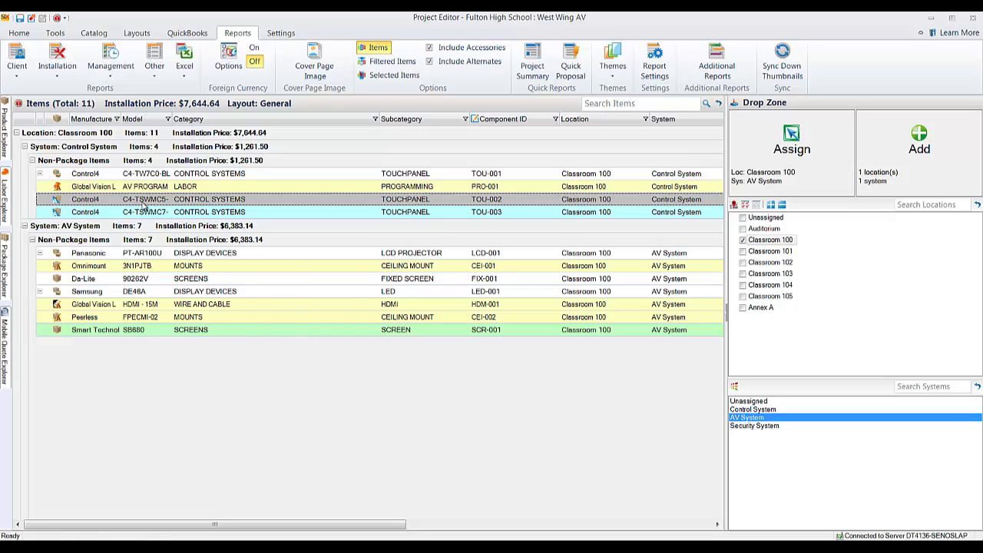
{"action": "left_click", "coordinate": [213, 215]}
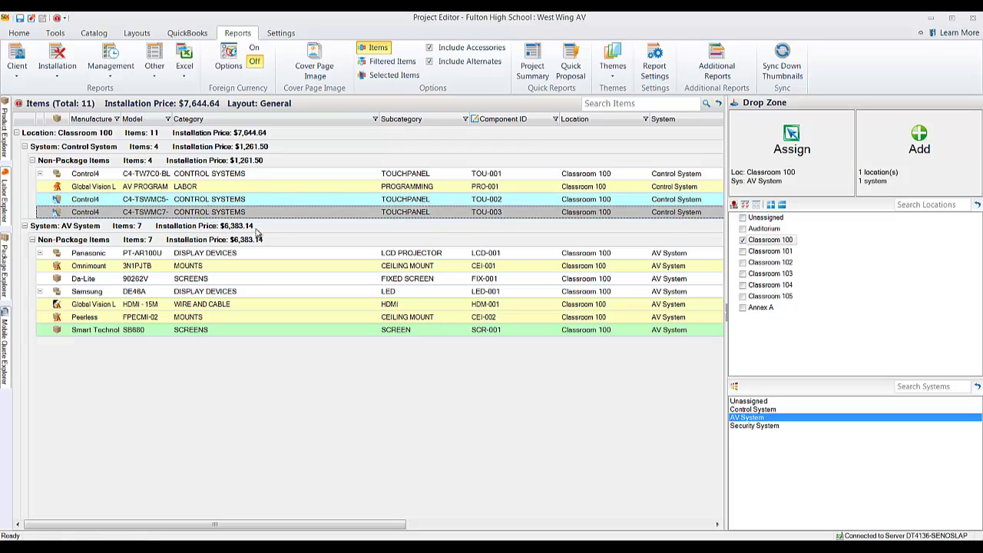
{"action": "left_click", "coordinate": [61, 35]}
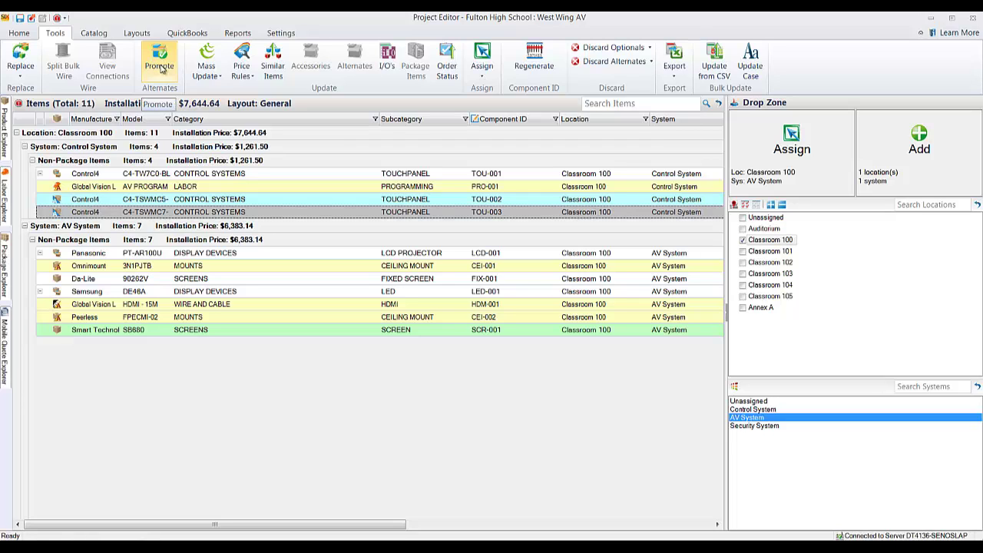
Promote alternate TOU-003 to main item, keeping accessories and not discarding other alternates.
{"action": "right_click", "coordinate": [273, 213]}
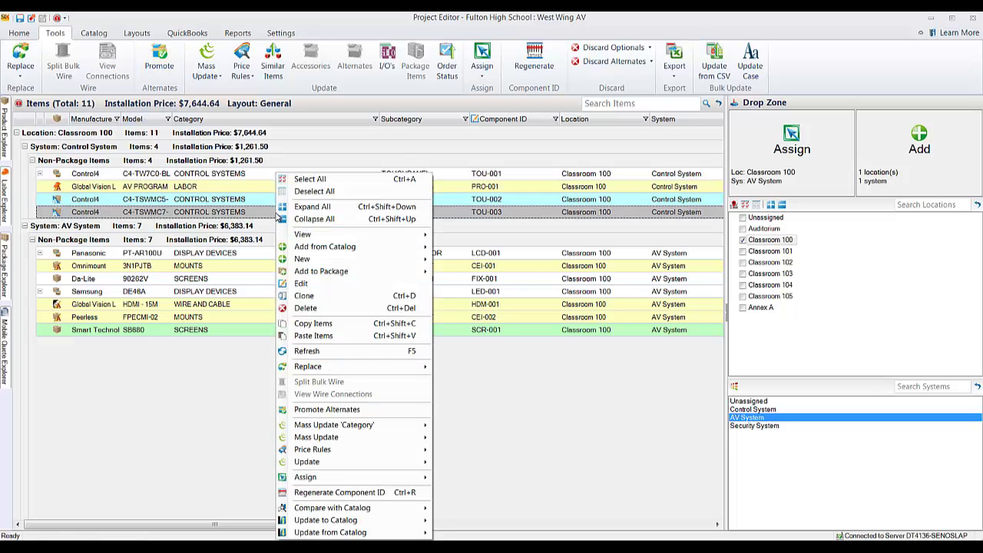
{"action": "left_click", "coordinate": [344, 412]}
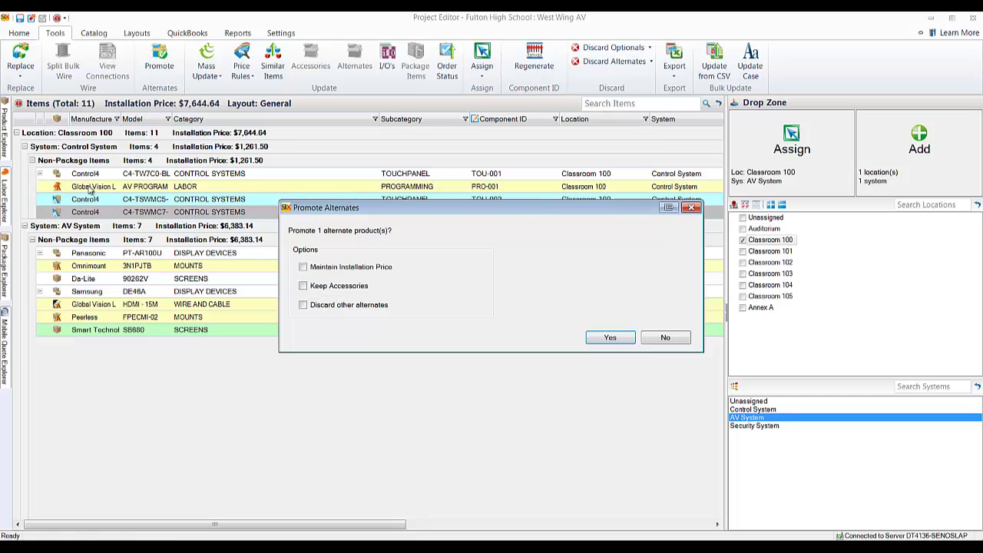
{"action": "left_click", "coordinate": [331, 286]}
{"action": "left_click", "coordinate": [303, 305]}
{"action": "left_click", "coordinate": [609, 339]}
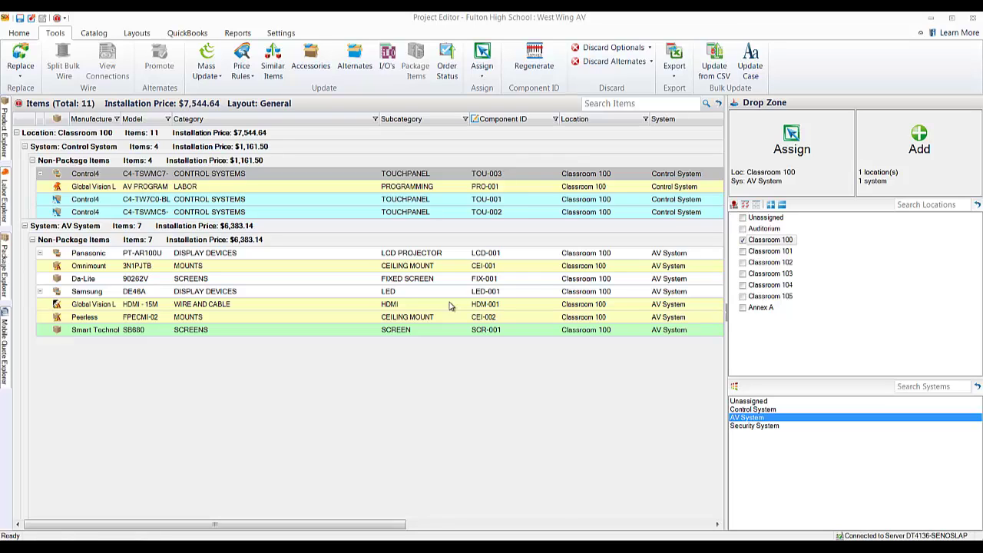
Leave the project editor for the Project Explorer list of all 9 projects.
{"action": "left_click", "coordinate": [19, 35]}
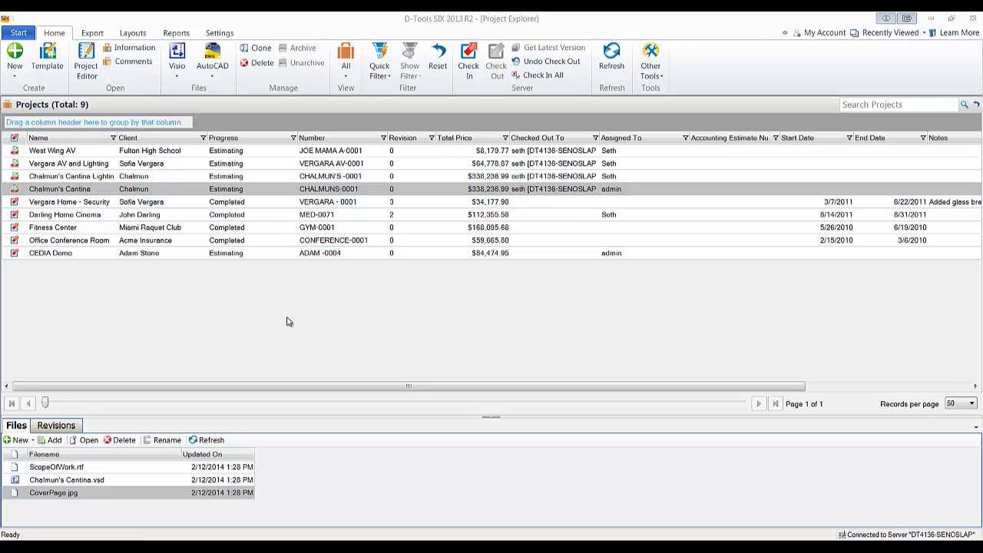
{"action": "left_click", "coordinate": [18, 33]}
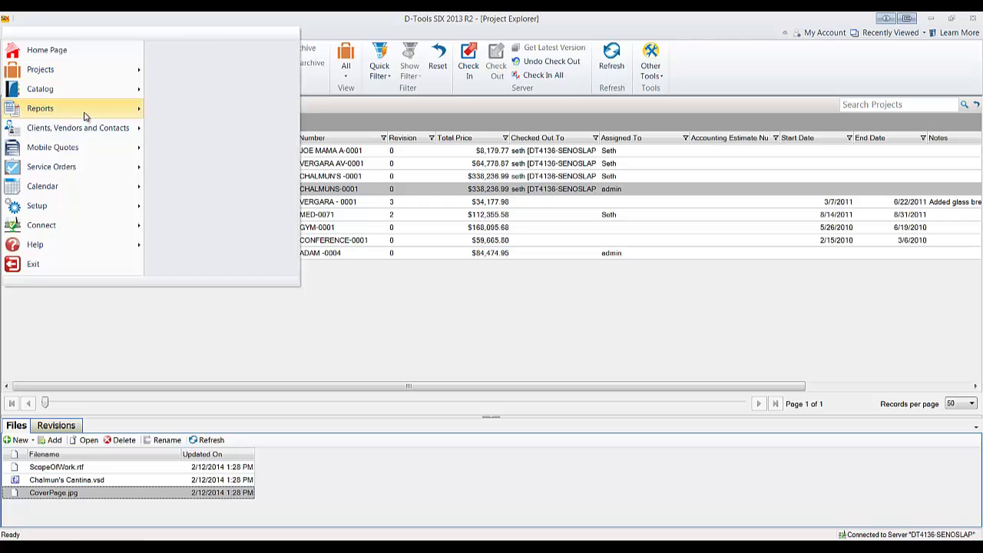
In Manage Reports, inspect the Change Order report and its By Location By System definition.
{"action": "left_click", "coordinate": [193, 78]}
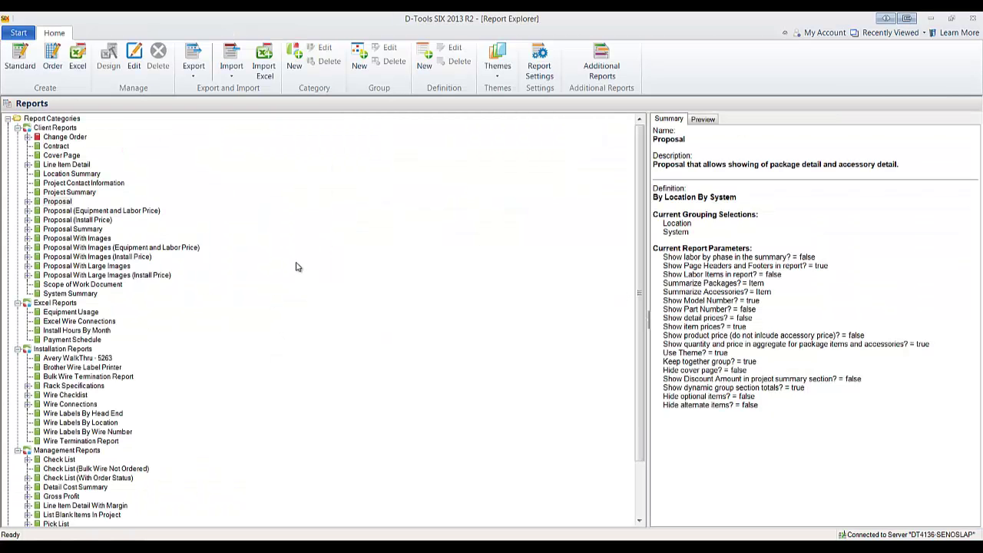
{"action": "left_click", "coordinate": [69, 138]}
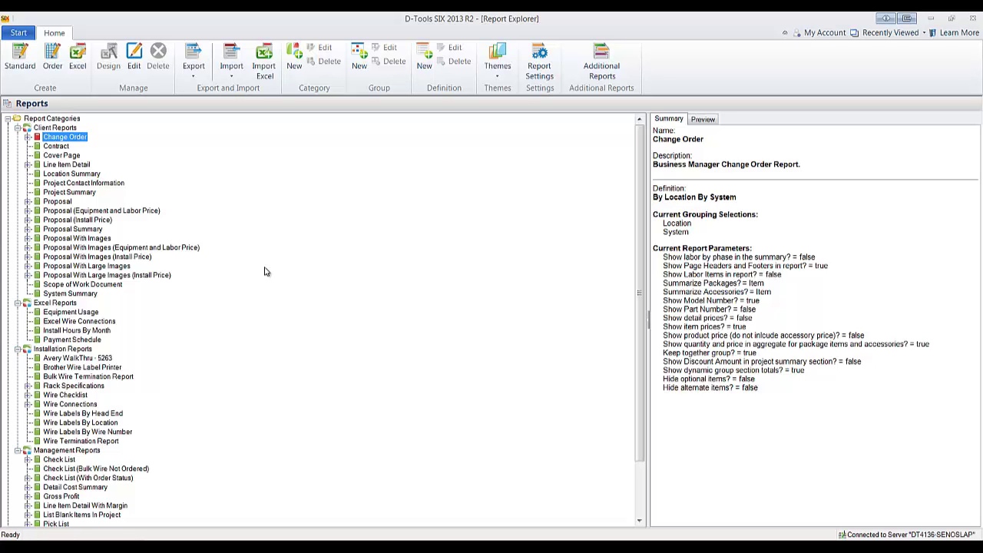
{"action": "left_click", "coordinate": [28, 138]}
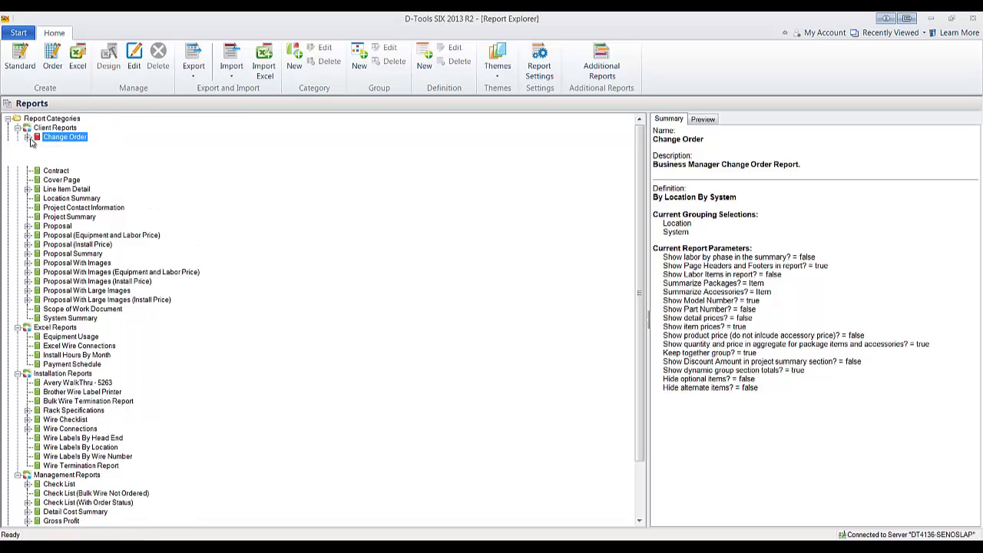
{"action": "left_click", "coordinate": [28, 138]}
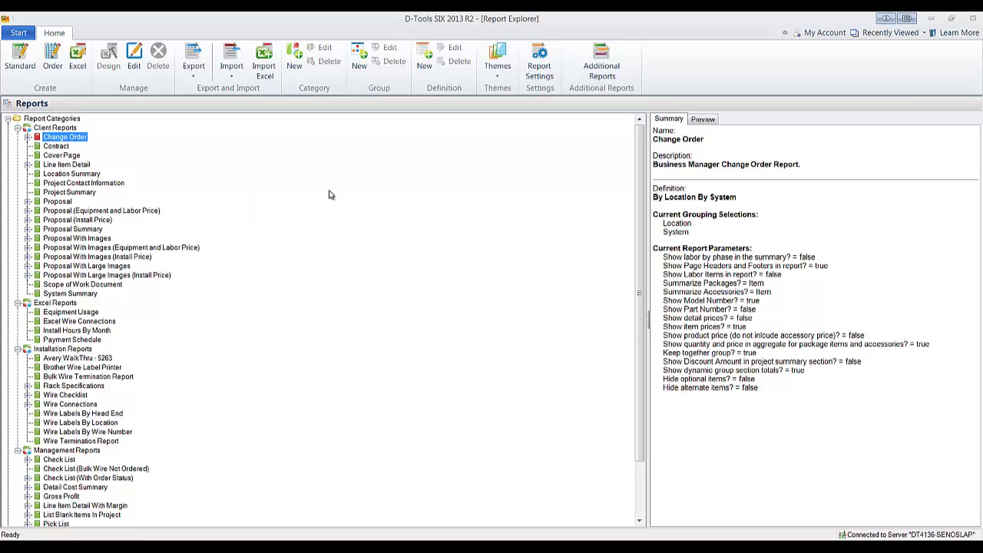
{"action": "left_click", "coordinate": [18, 33]}
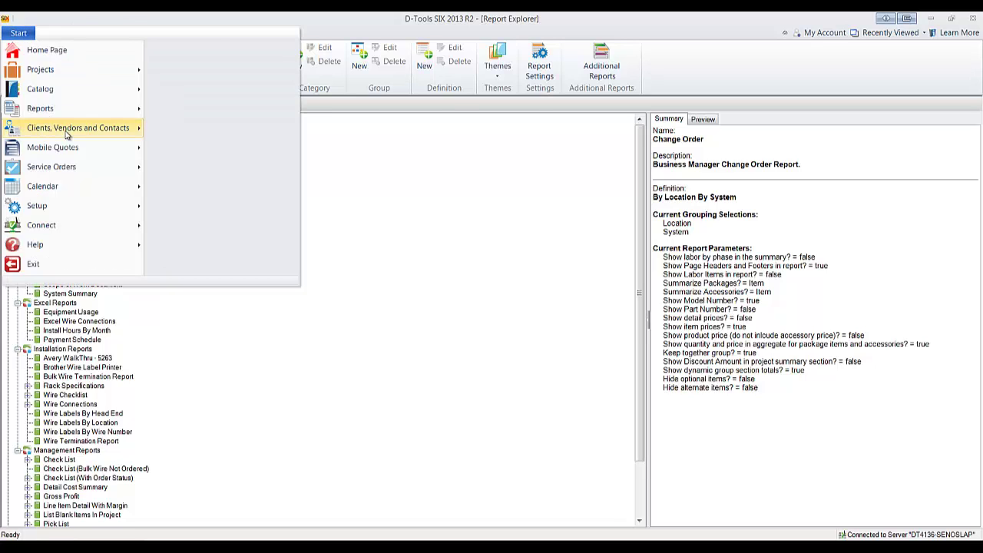
{"action": "mouse_move", "coordinate": [77, 111]}
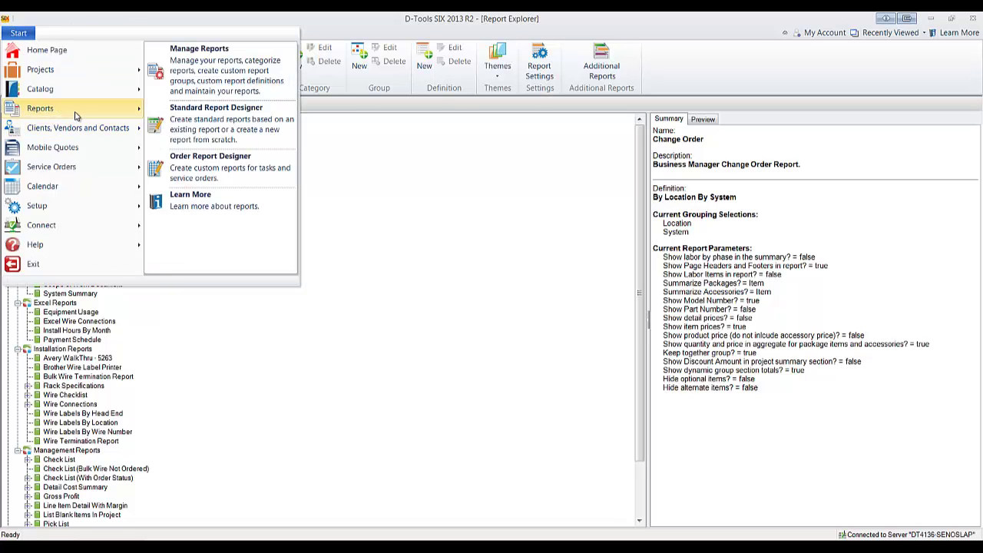
{"action": "left_click", "coordinate": [221, 125]}
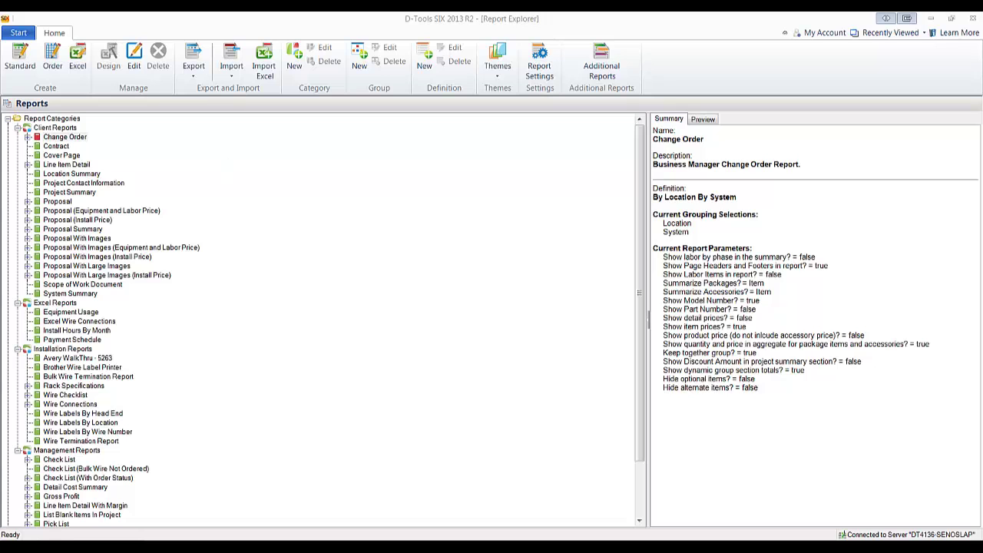
{"action": "left_click_drag", "start_coordinate": [0, 184], "coordinate": [445, 67]}
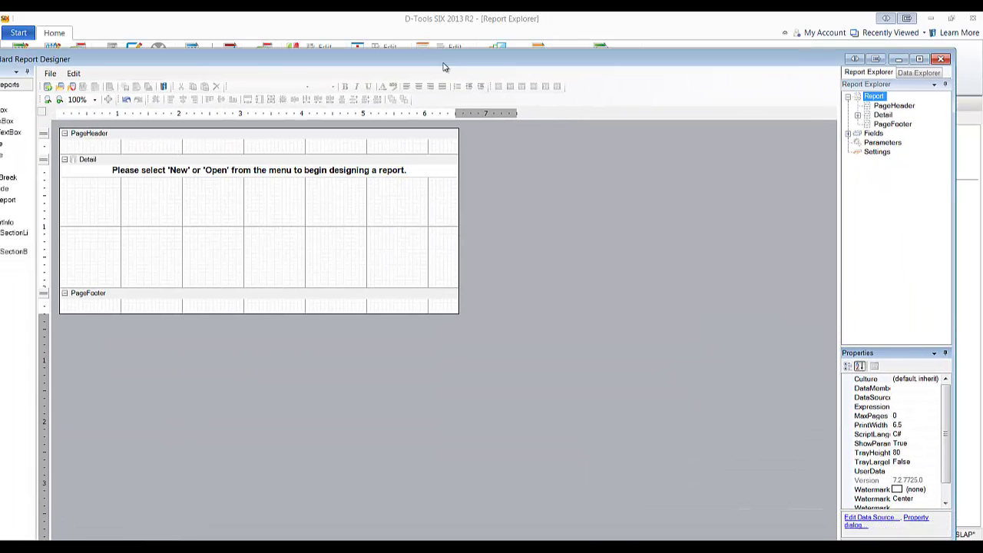
{"action": "left_click", "coordinate": [920, 59]}
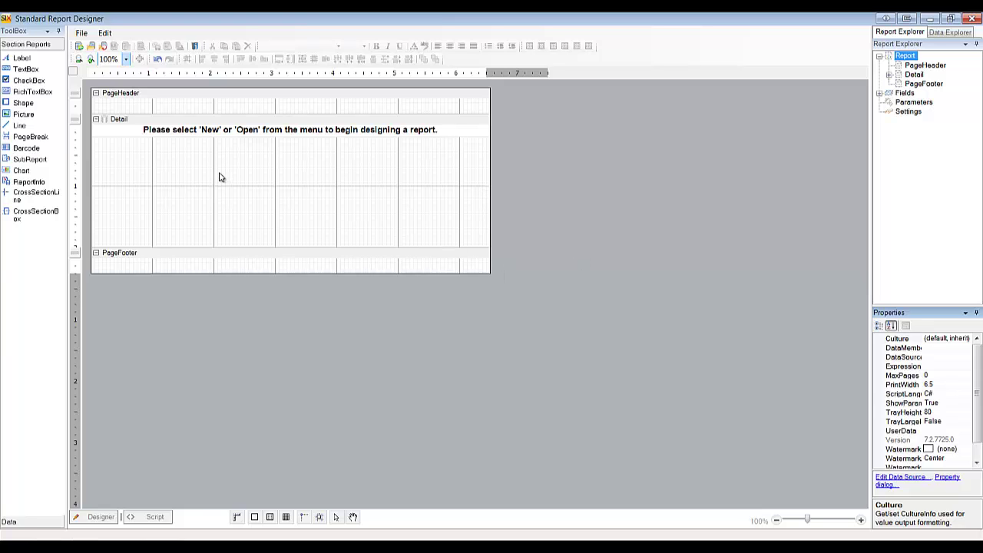
{"action": "left_click", "coordinate": [973, 19]}
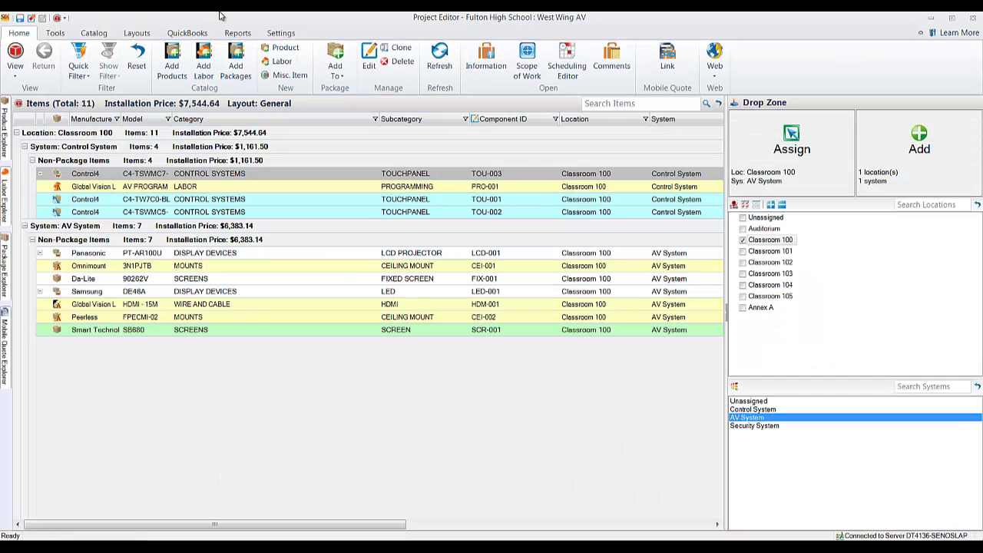
Regenerate Proposal With Images by location, scroll to the $6,532.14 subtotal, then close it.
{"action": "left_click", "coordinate": [231, 34]}
{"action": "left_click", "coordinate": [17, 58]}
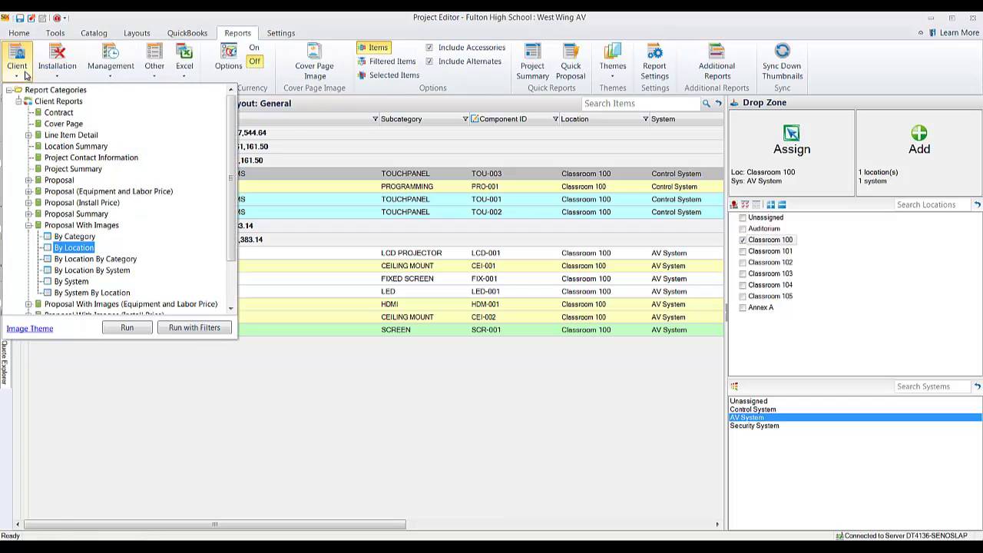
{"action": "double_click", "coordinate": [75, 248]}
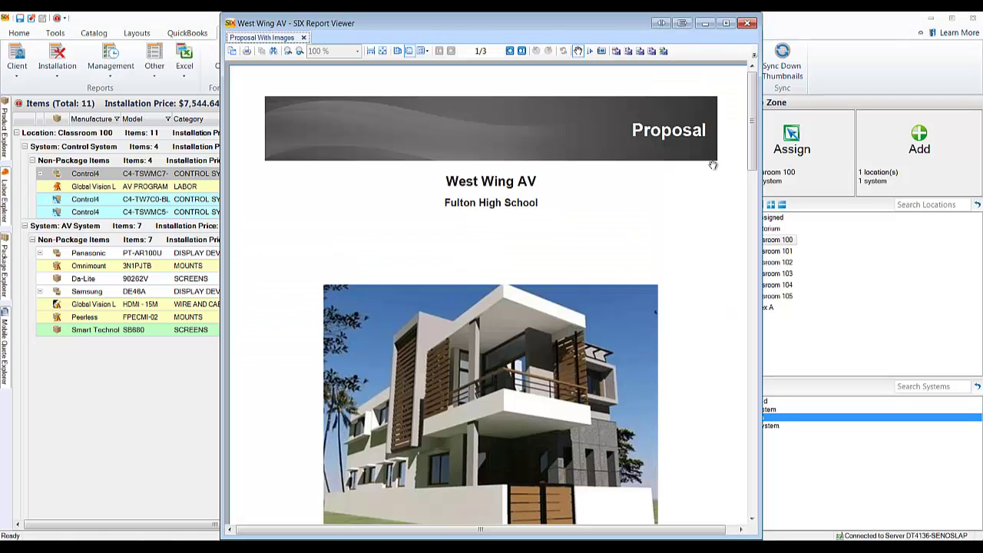
{"action": "scroll", "coordinate": [691, 214], "scroll_direction": "down", "scroll_amount": 10}
{"action": "scroll", "coordinate": [691, 214], "scroll_direction": "down", "scroll_amount": 5}
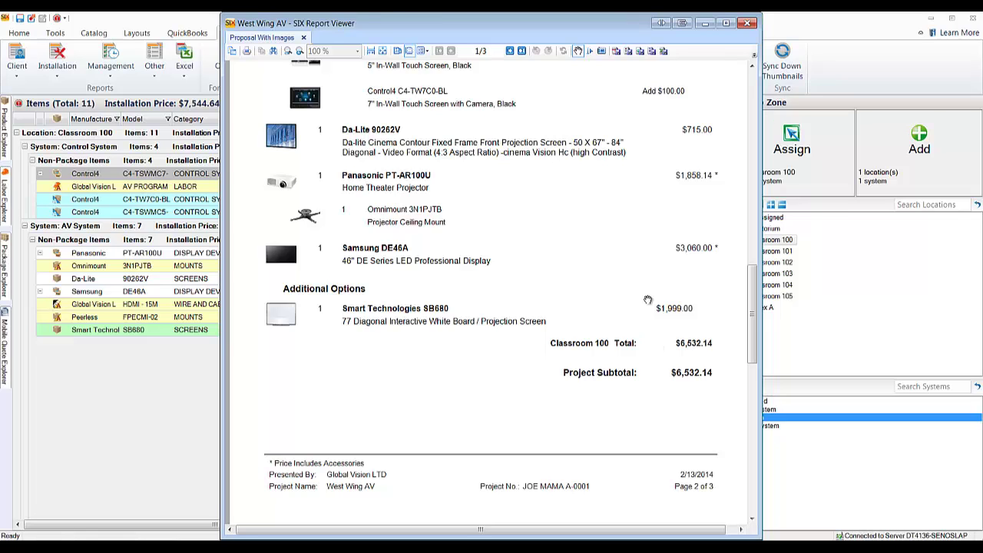
{"action": "left_click", "coordinate": [745, 23]}
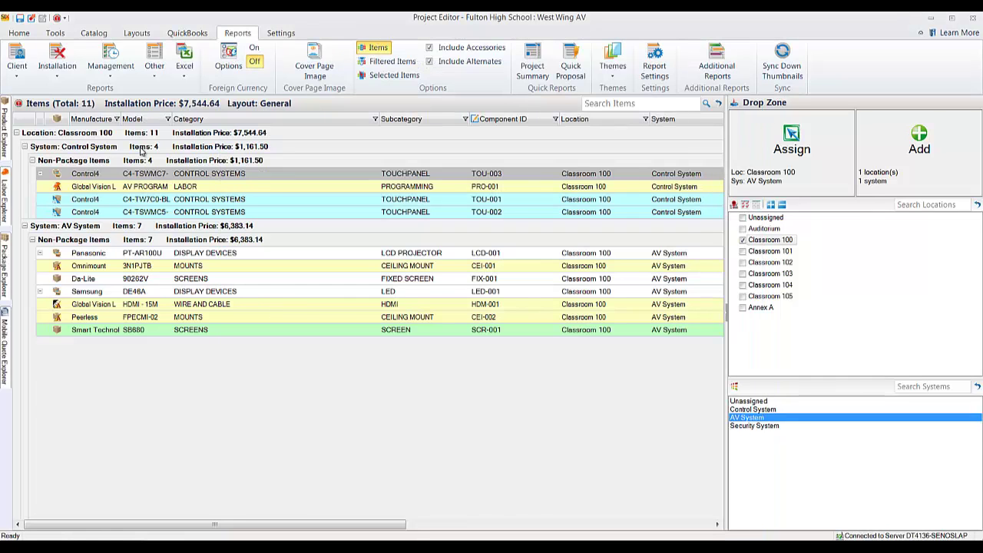
Review the By Location Proposal With Images report definition and cancel without changes.
{"action": "left_click", "coordinate": [21, 73]}
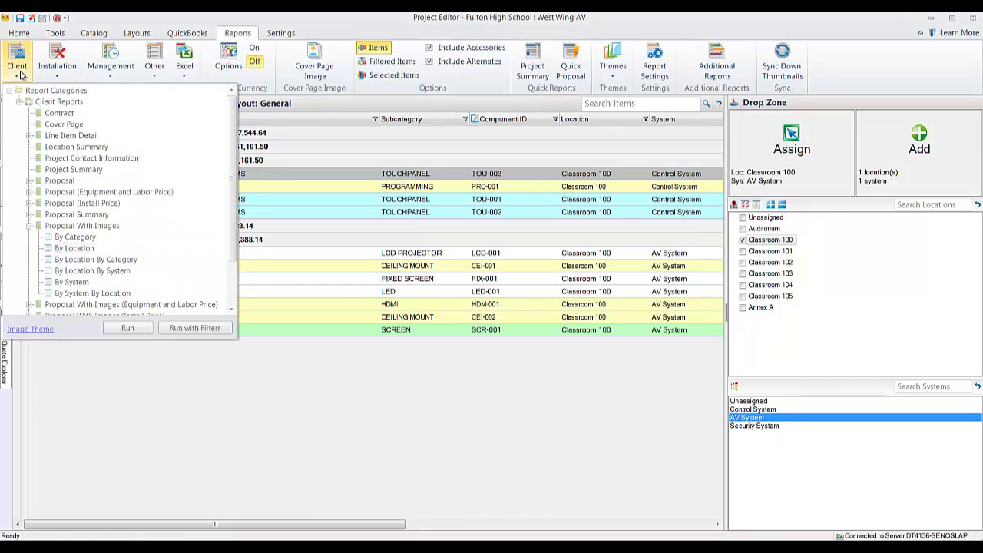
{"action": "right_click", "coordinate": [75, 248]}
{"action": "left_click", "coordinate": [121, 305]}
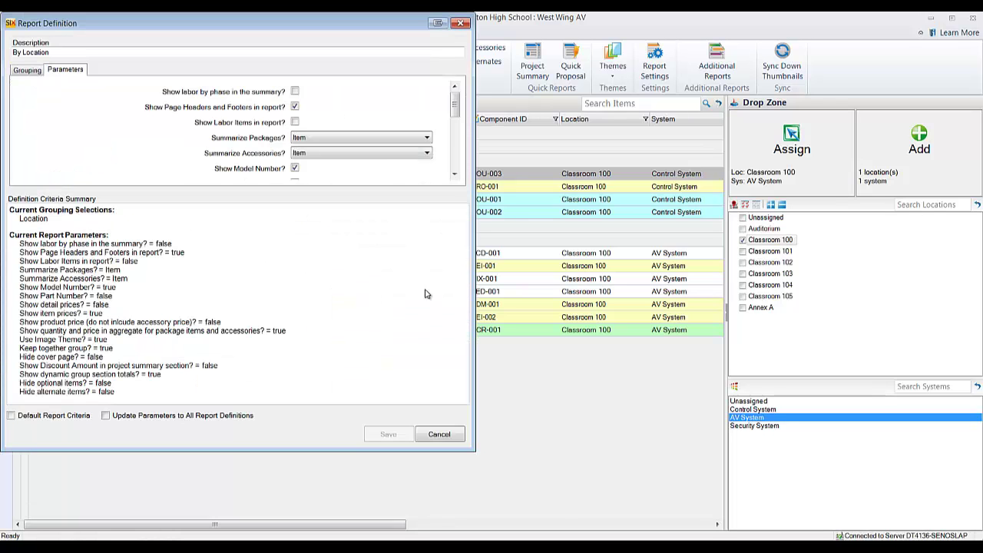
{"action": "left_click_drag", "start_coordinate": [457, 108], "coordinate": [455, 175]}
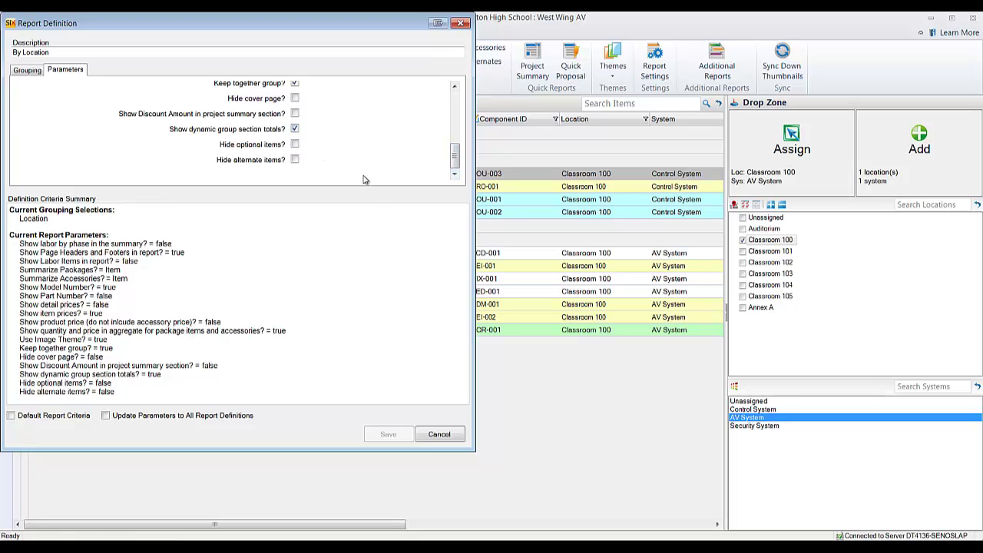
{"action": "left_click", "coordinate": [439, 434]}
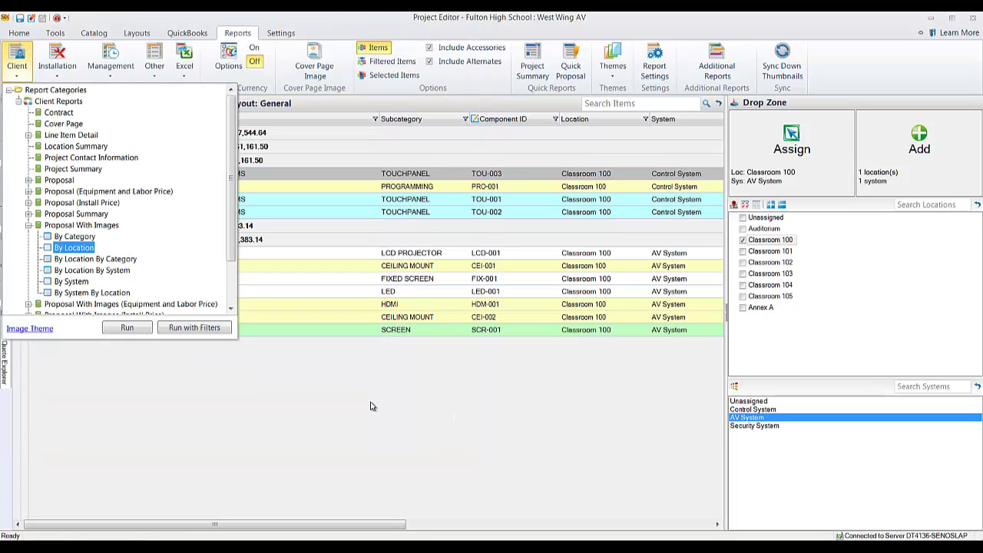
Run the By Location proposal, view it maximized in the Report Viewer, then close it.
{"action": "left_click", "coordinate": [127, 328]}
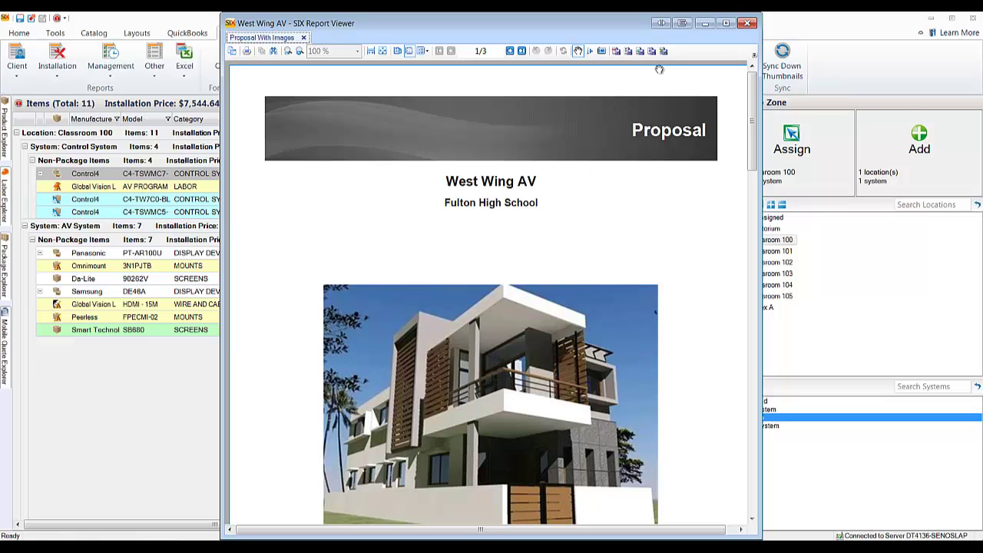
{"action": "left_click", "coordinate": [726, 23]}
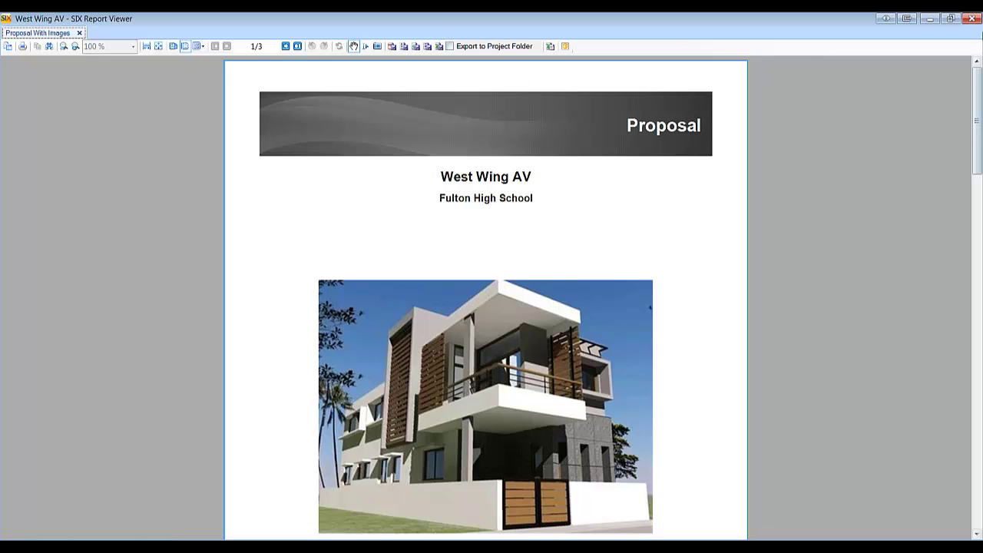
{"action": "left_click", "coordinate": [970, 21]}
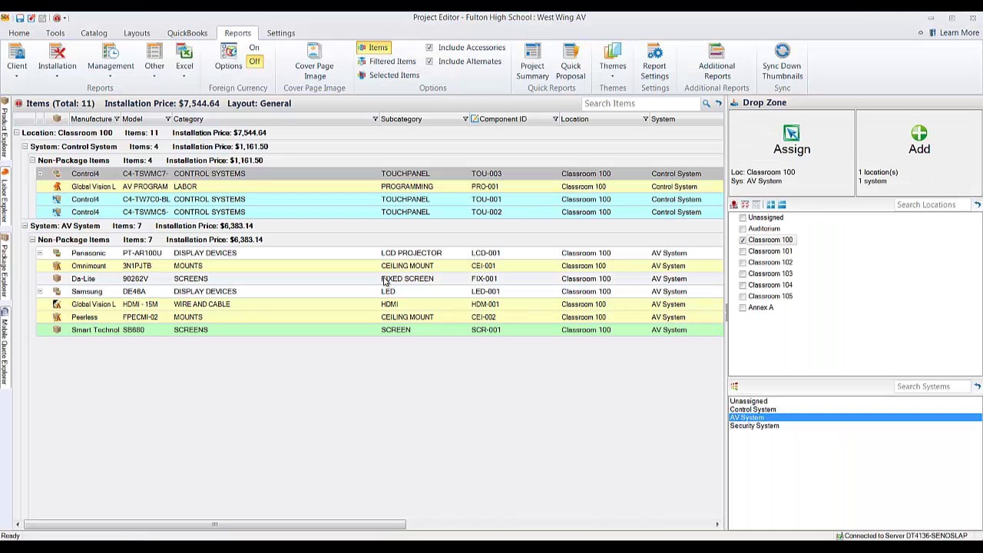
{"action": "left_click", "coordinate": [531, 67]}
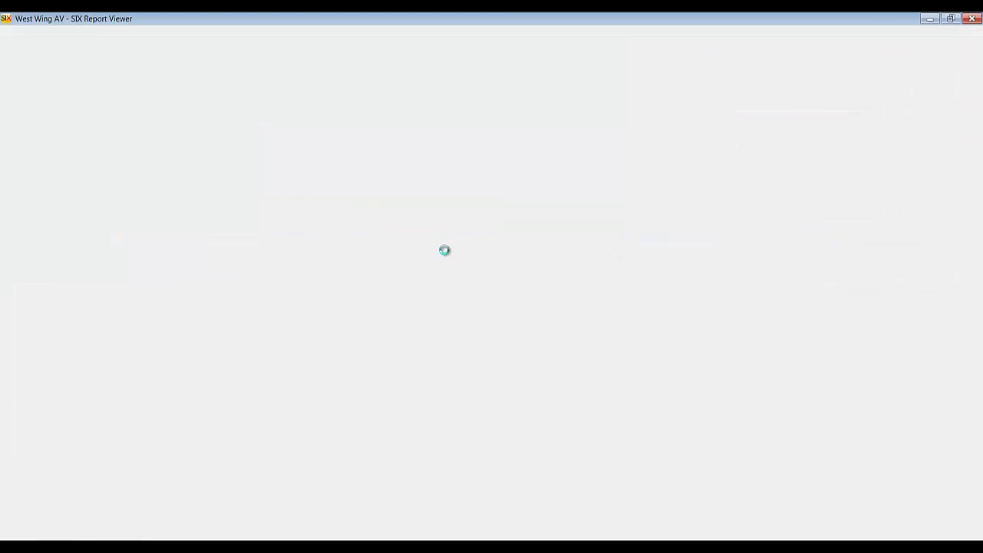
{"action": "scroll", "coordinate": [447, 236], "scroll_direction": "down", "scroll_amount": 3}
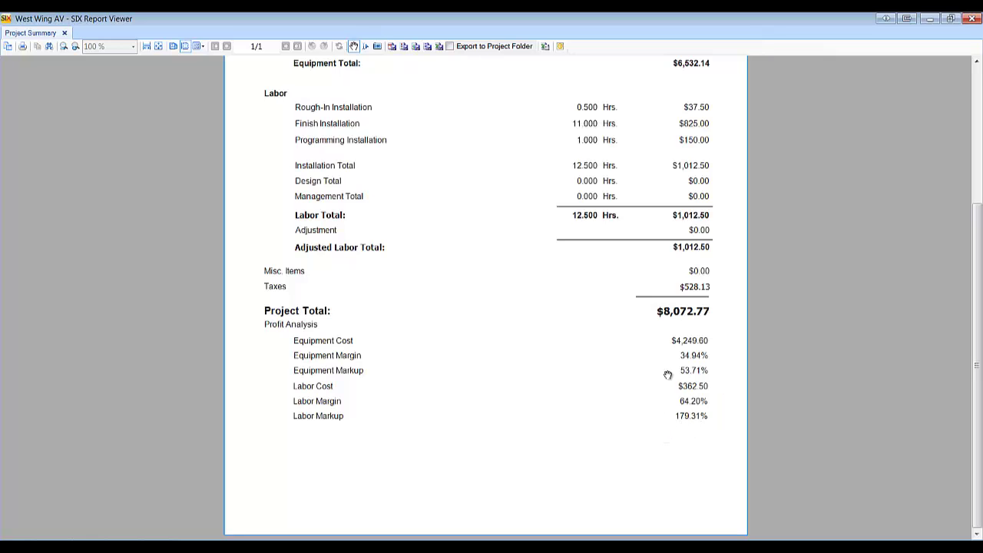
{"action": "scroll", "coordinate": [544, 361], "scroll_direction": "up", "scroll_amount": 3}
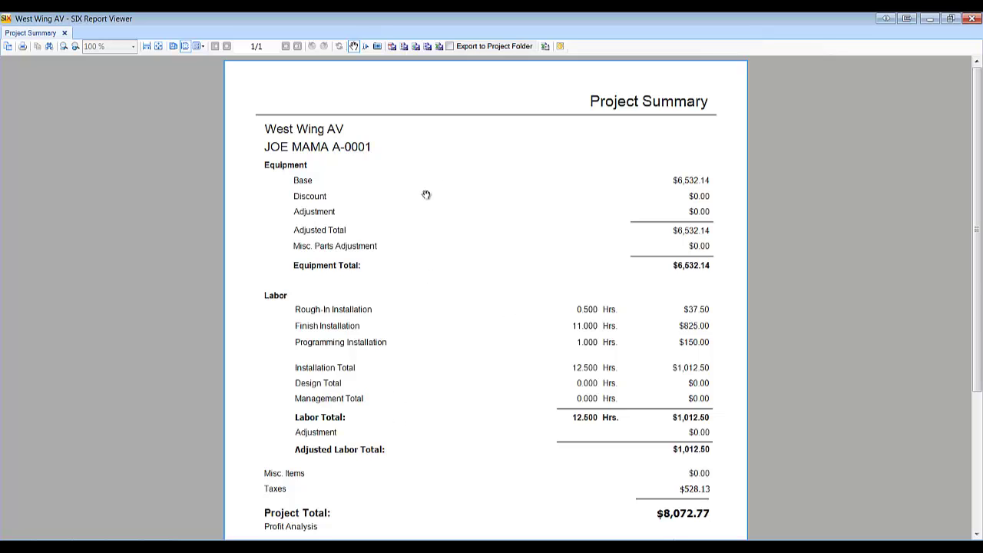
{"action": "scroll", "coordinate": [454, 211], "scroll_direction": "down", "scroll_amount": 5}
{"action": "scroll", "coordinate": [454, 211], "scroll_direction": "up", "scroll_amount": 5}
{"action": "scroll", "coordinate": [623, 192], "scroll_direction": "down", "scroll_amount": 3}
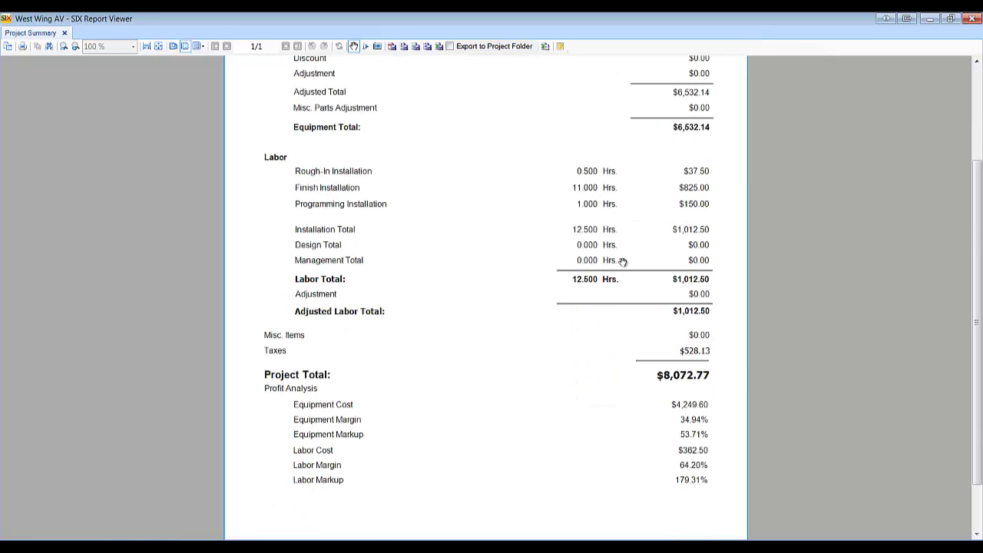
{"action": "left_click", "coordinate": [973, 17]}
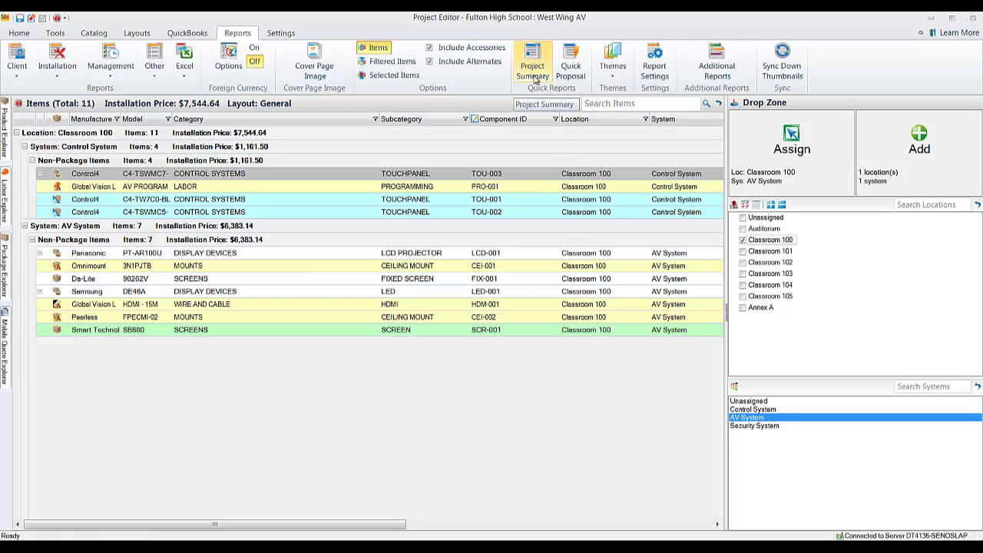
{"action": "left_click", "coordinate": [17, 61]}
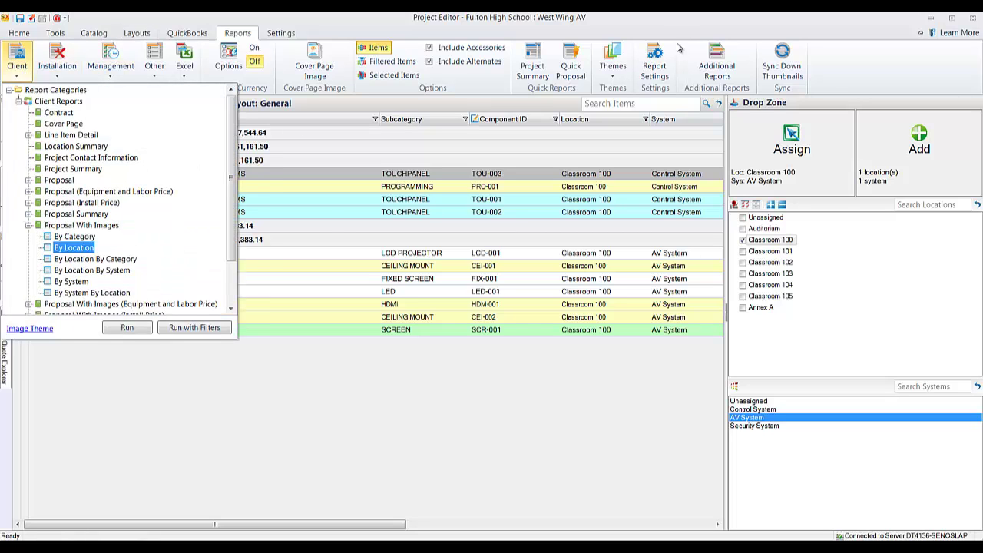
{"action": "left_click", "coordinate": [649, 60]}
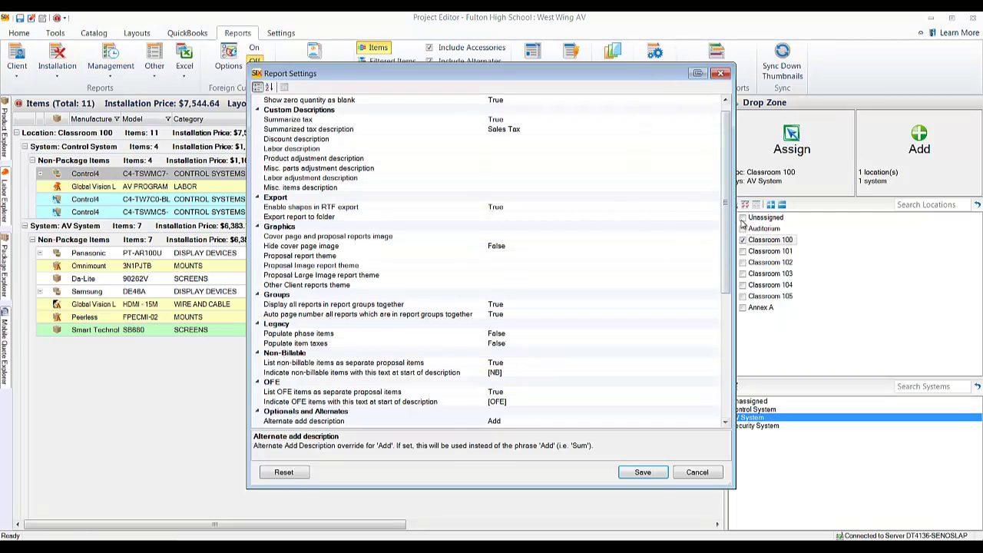
{"action": "left_click_drag", "start_coordinate": [727, 223], "coordinate": [739, 346]}
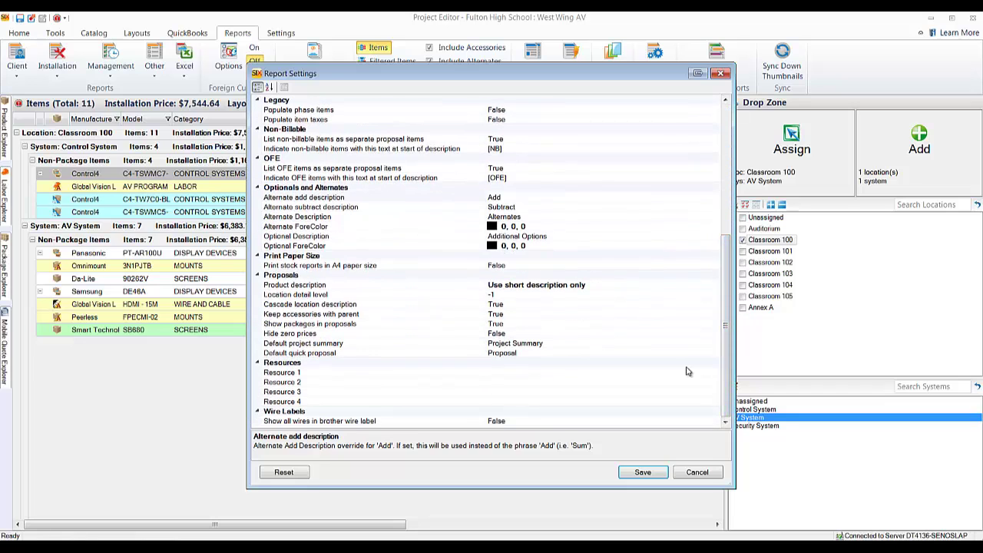
{"action": "left_click", "coordinate": [304, 344]}
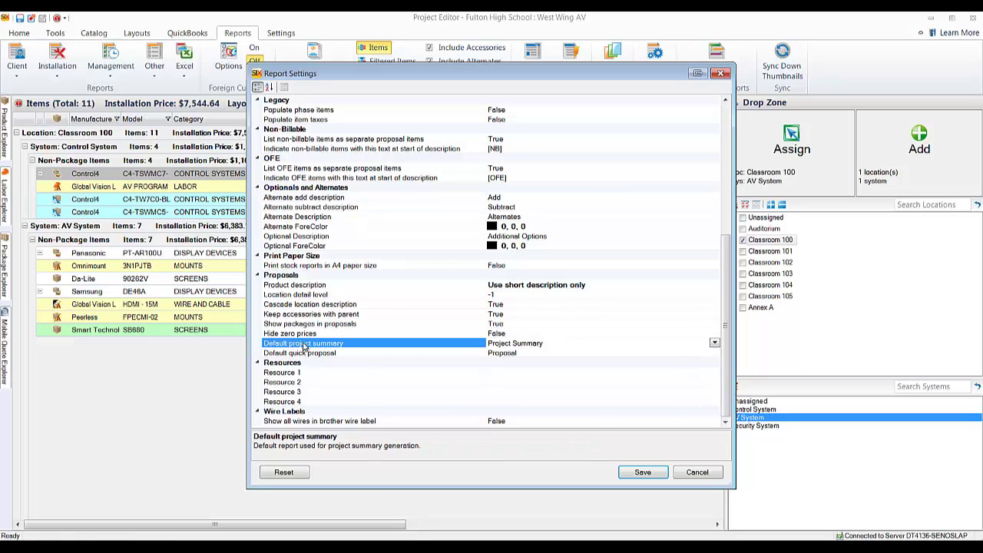
{"action": "left_click", "coordinate": [714, 343]}
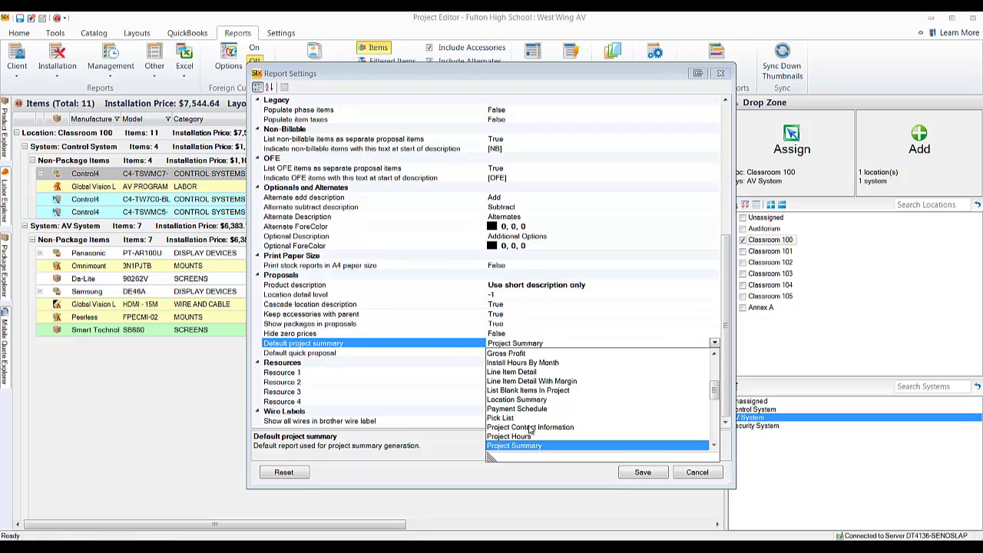
{"action": "left_click", "coordinate": [323, 346]}
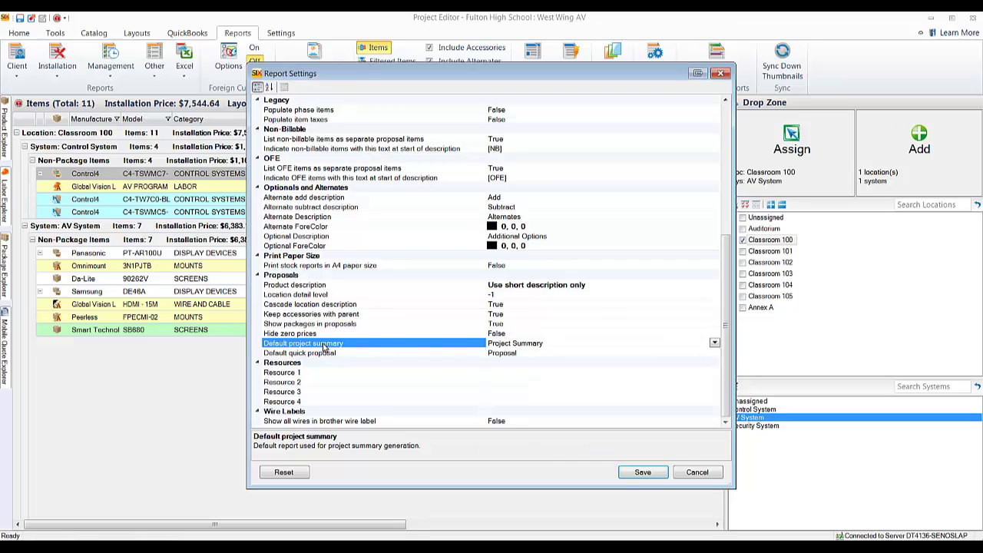
{"action": "left_click", "coordinate": [323, 354]}
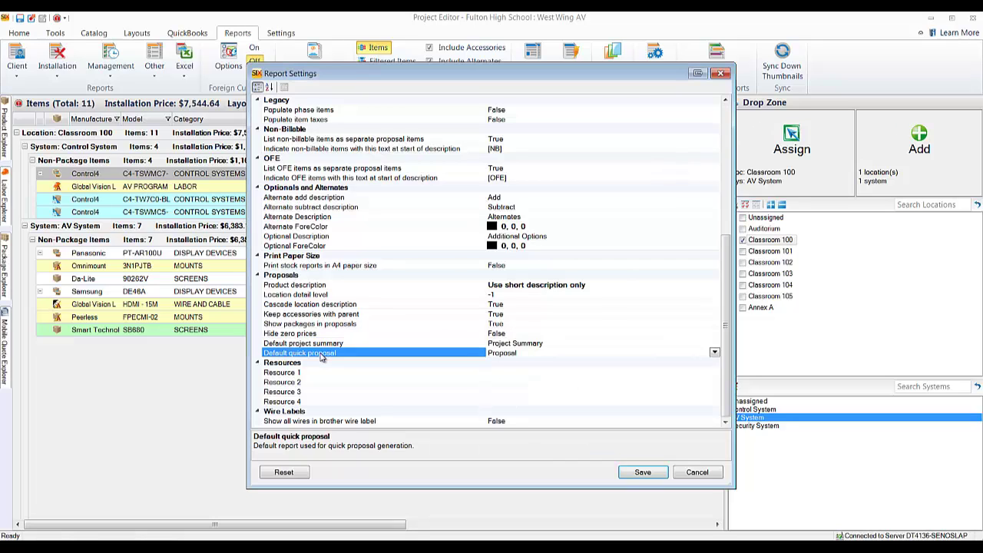
{"action": "left_click", "coordinate": [322, 345]}
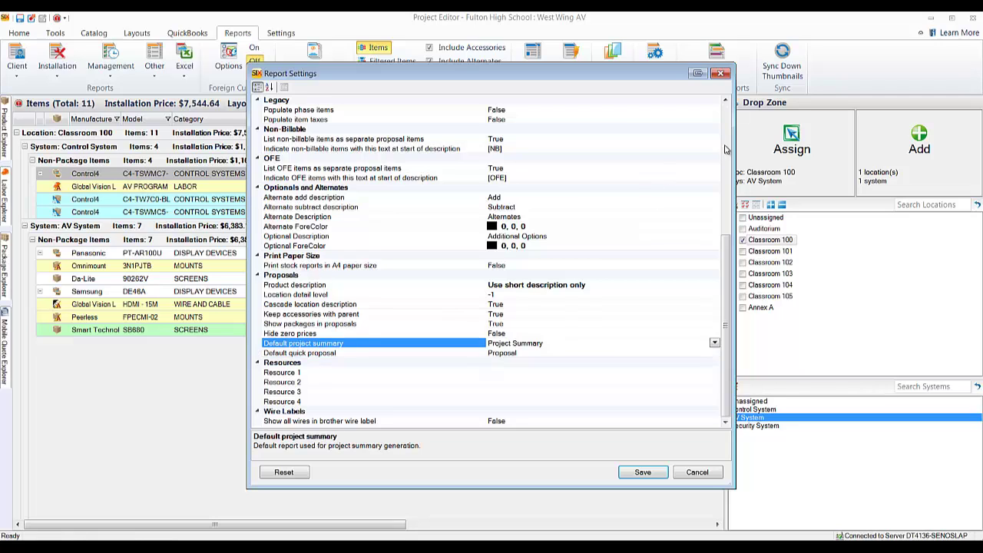
{"action": "left_click", "coordinate": [714, 74]}
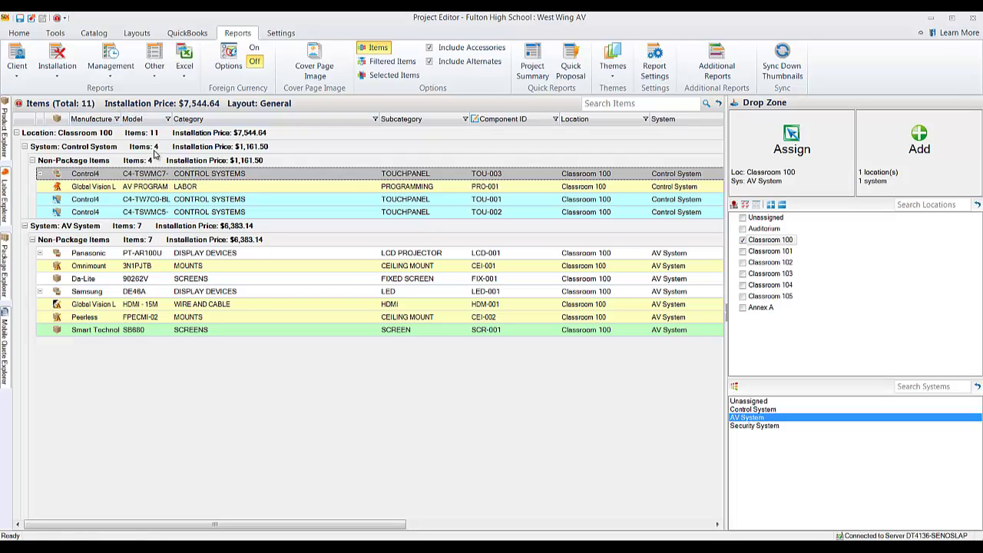
Switch the project grid to the Item summary by manufacturer, totalling $7,544.64.
{"action": "double_click", "coordinate": [19, 33]}
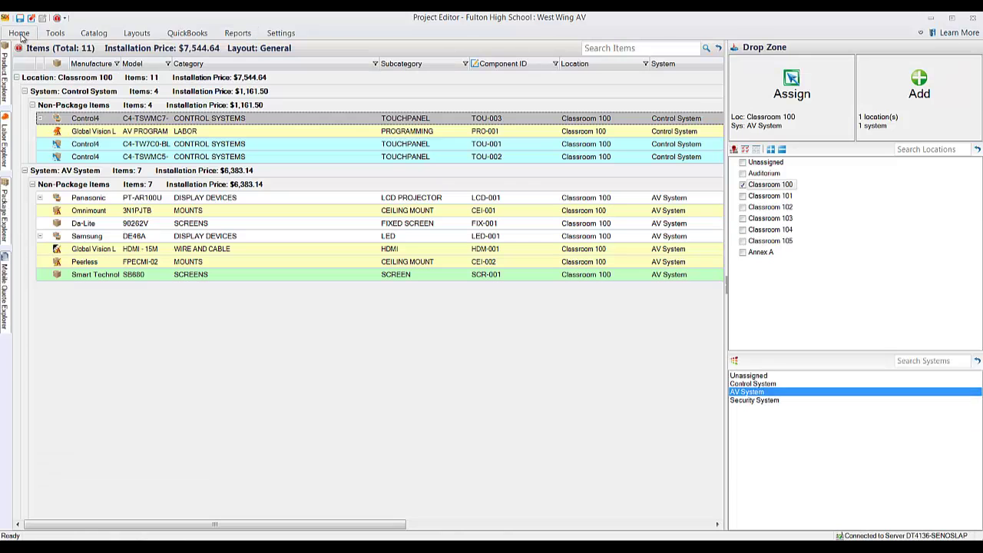
{"action": "left_click", "coordinate": [19, 33]}
{"action": "left_click", "coordinate": [15, 60]}
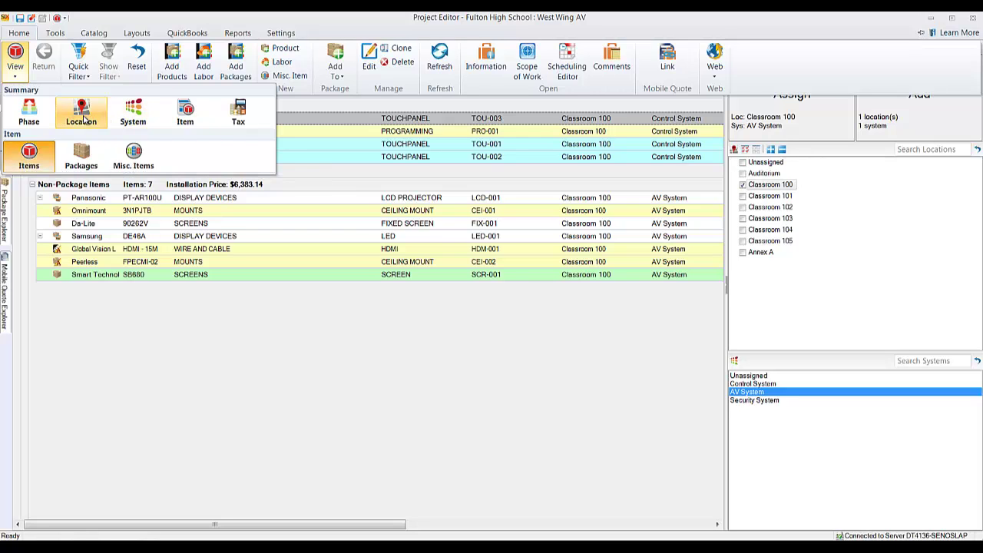
{"action": "left_click", "coordinate": [187, 114]}
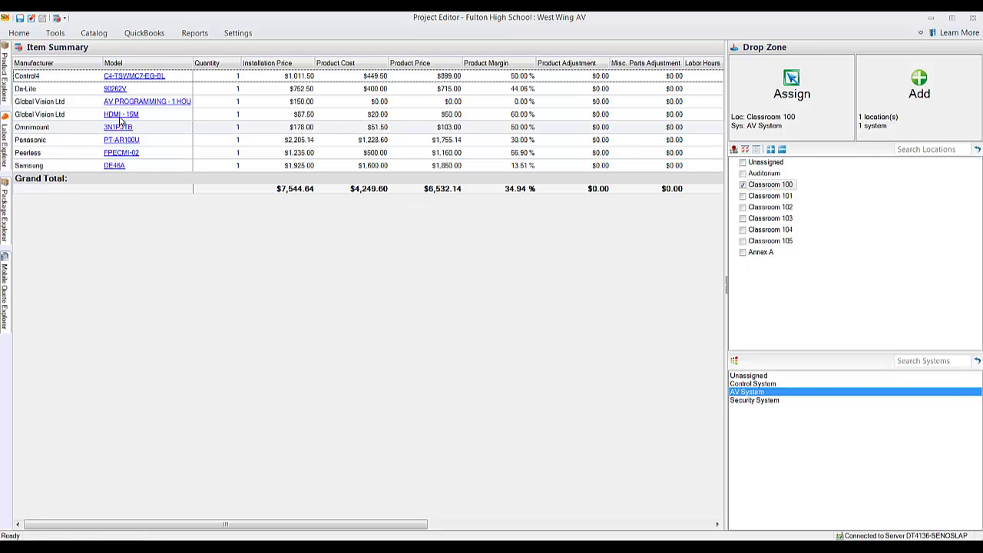
{"action": "left_click", "coordinate": [921, 32]}
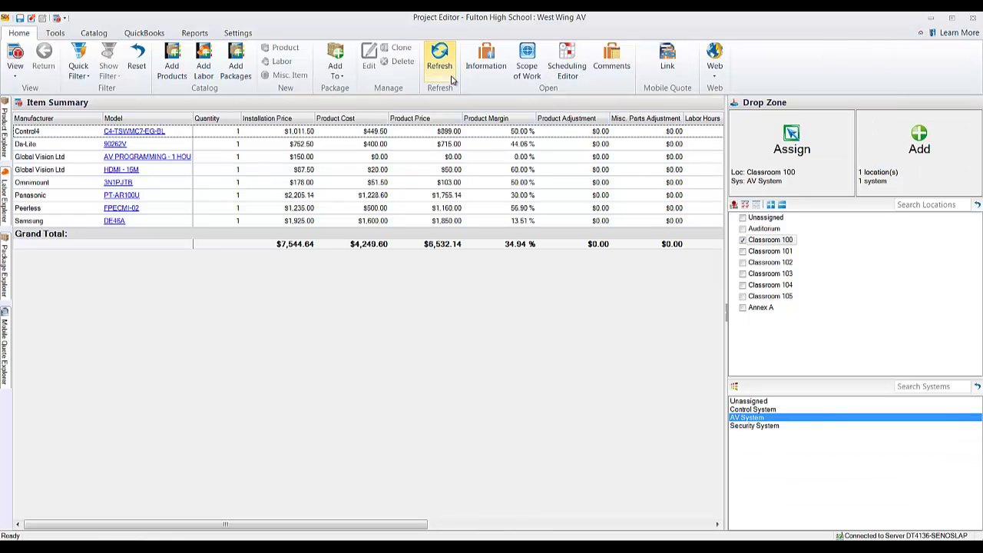
{"action": "left_click", "coordinate": [15, 62]}
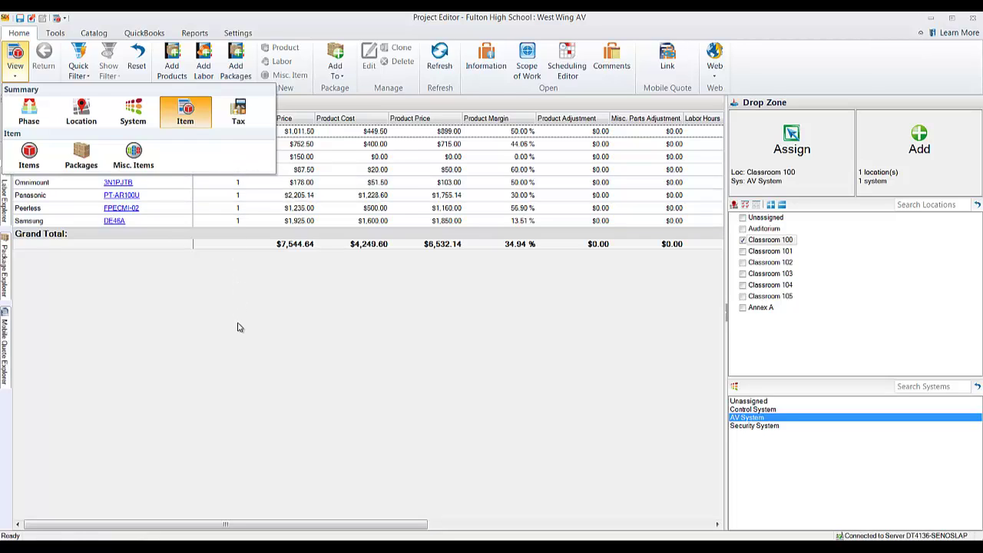
{"action": "left_click", "coordinate": [187, 289]}
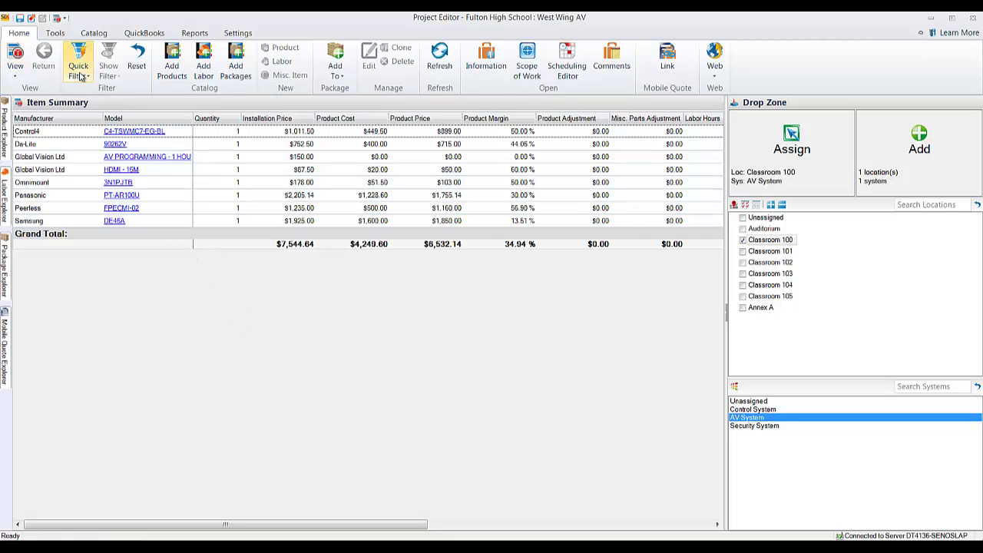
{"action": "left_click", "coordinate": [80, 75]}
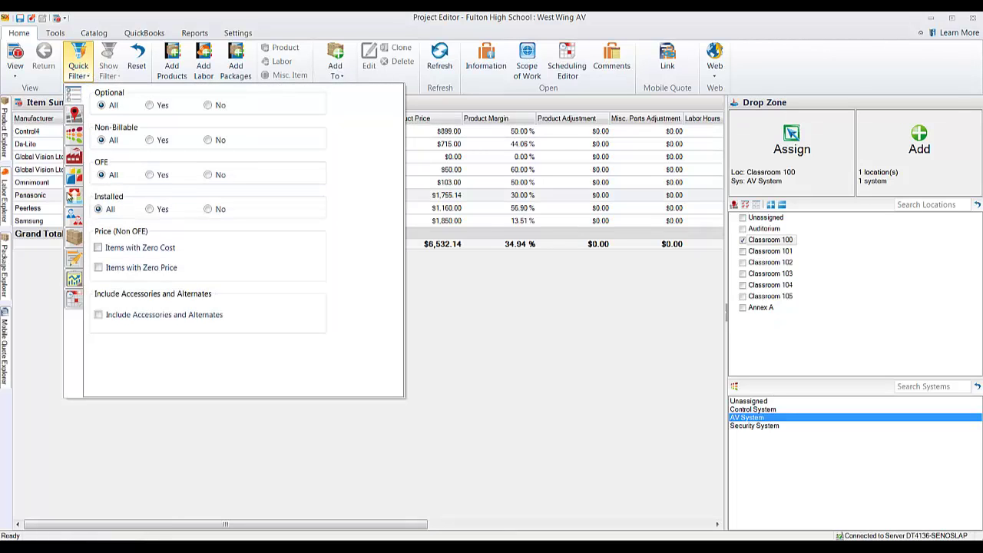
{"action": "left_click", "coordinate": [73, 179]}
{"action": "left_click", "coordinate": [226, 126]}
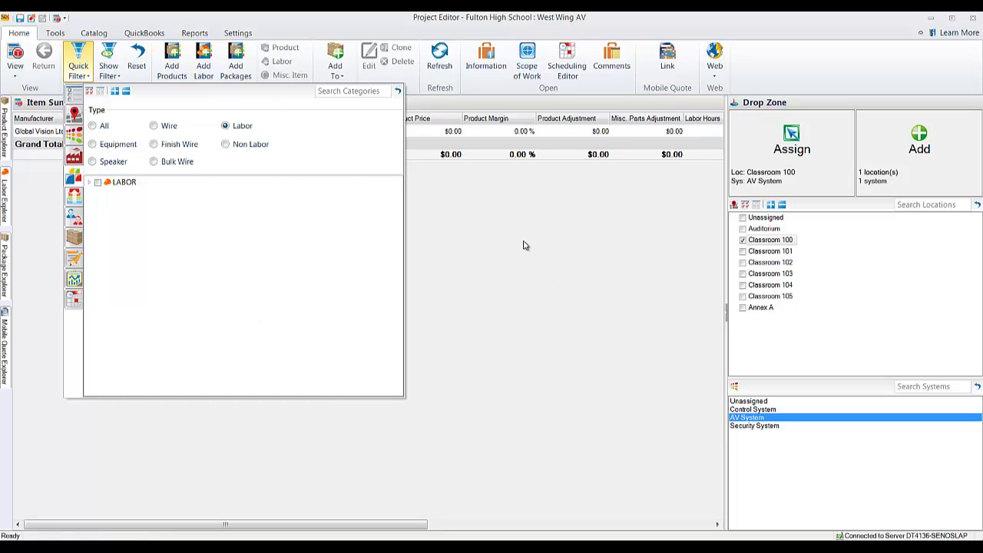
{"action": "left_click", "coordinate": [92, 126]}
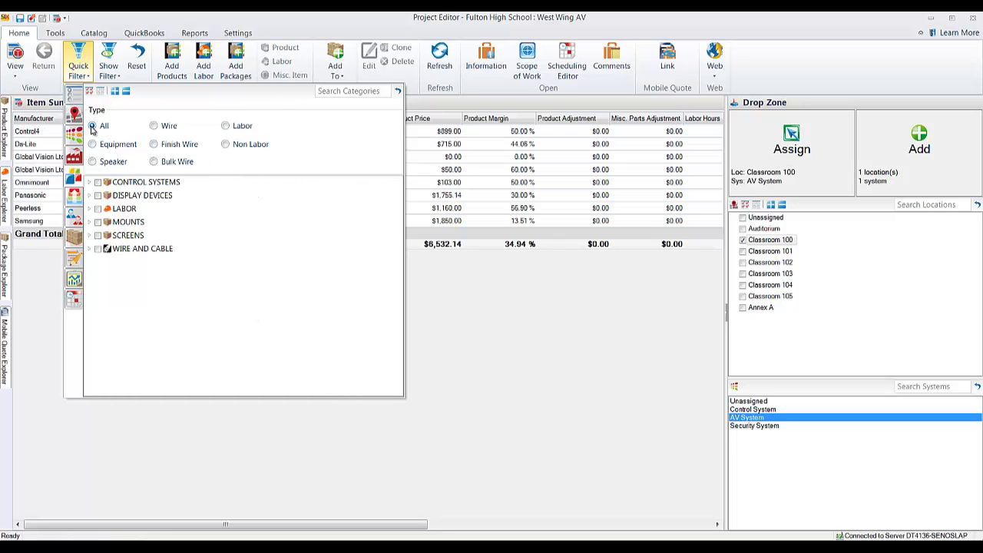
Return to the grouped Items view, then save West Wing AV and close its editor.
{"action": "left_click", "coordinate": [14, 57]}
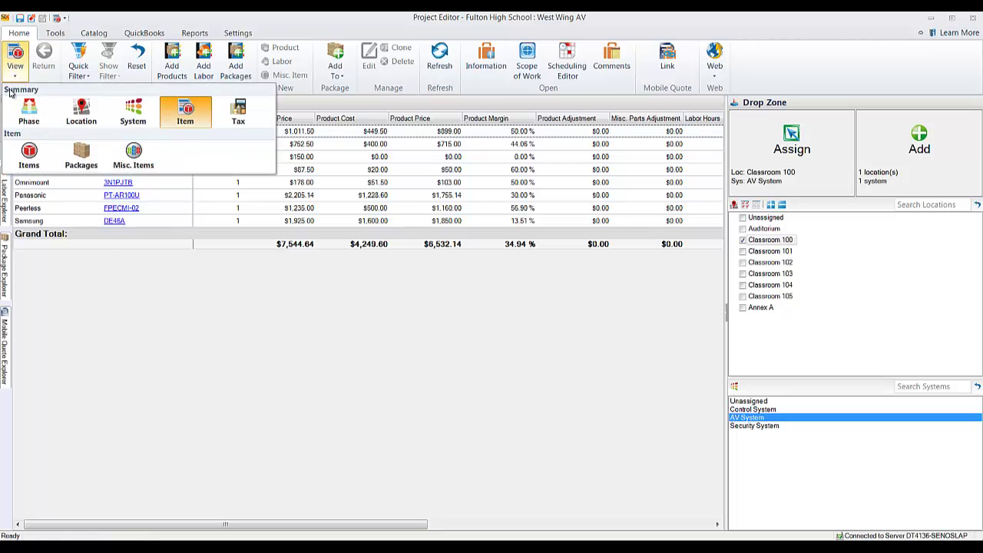
{"action": "left_click", "coordinate": [31, 158]}
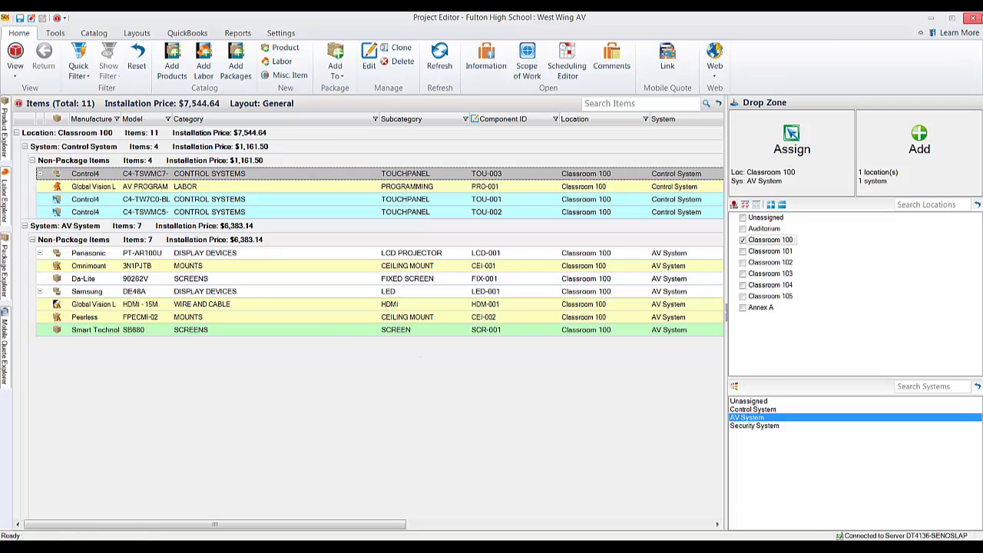
{"action": "left_click", "coordinate": [974, 18]}
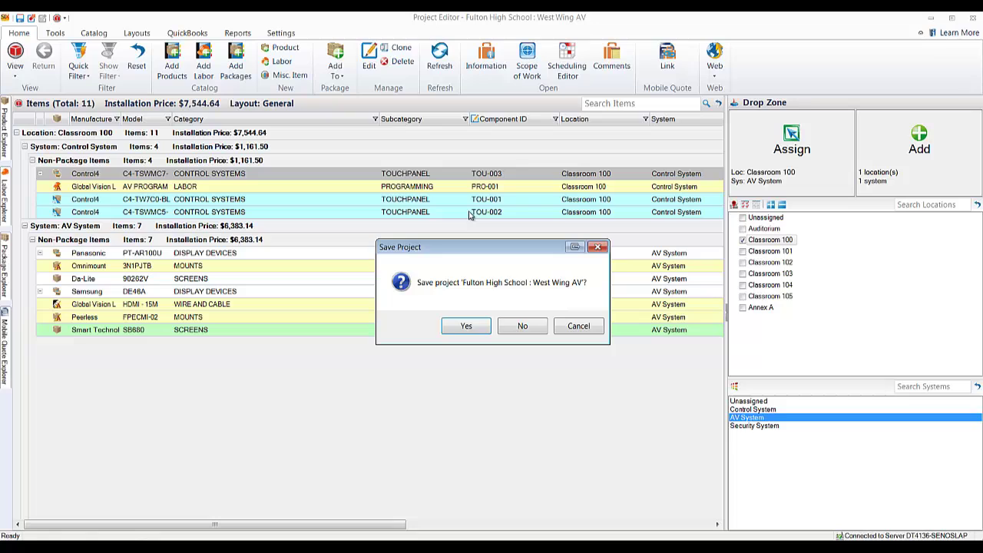
{"action": "left_click", "coordinate": [508, 330]}
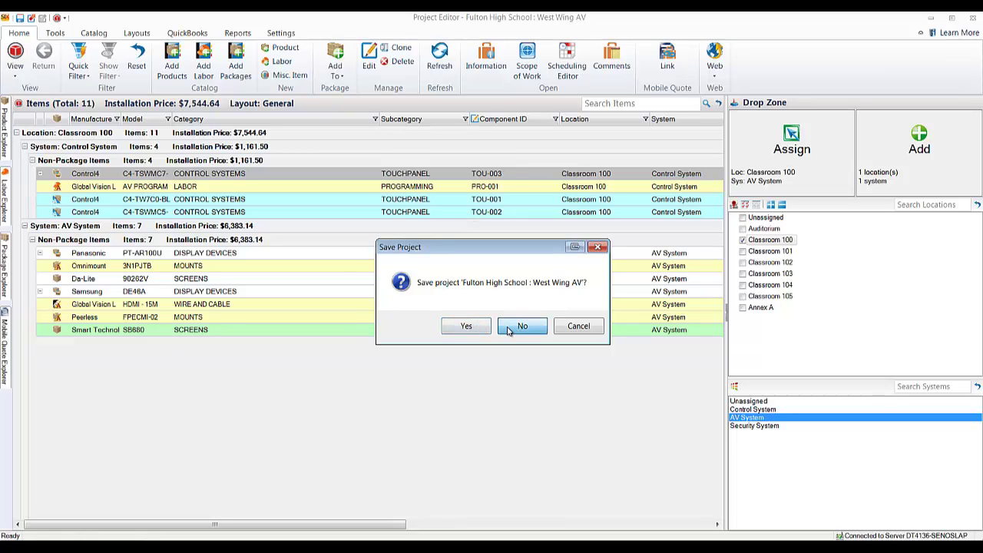
{"action": "left_click", "coordinate": [449, 327]}
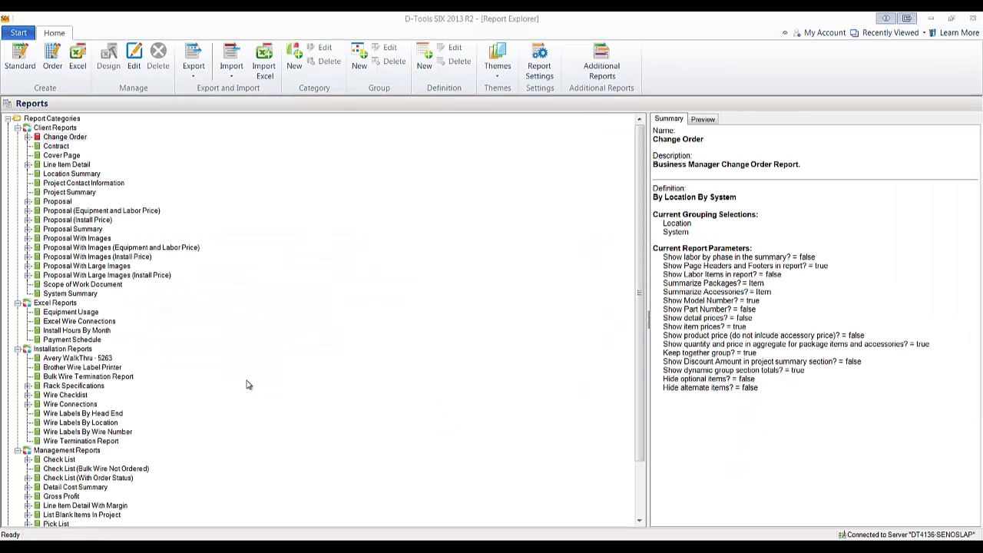
Open the projects list from the main menu to reach the West Wing AV drawing.
{"action": "left_click", "coordinate": [20, 33]}
{"action": "mouse_move", "coordinate": [62, 96]}
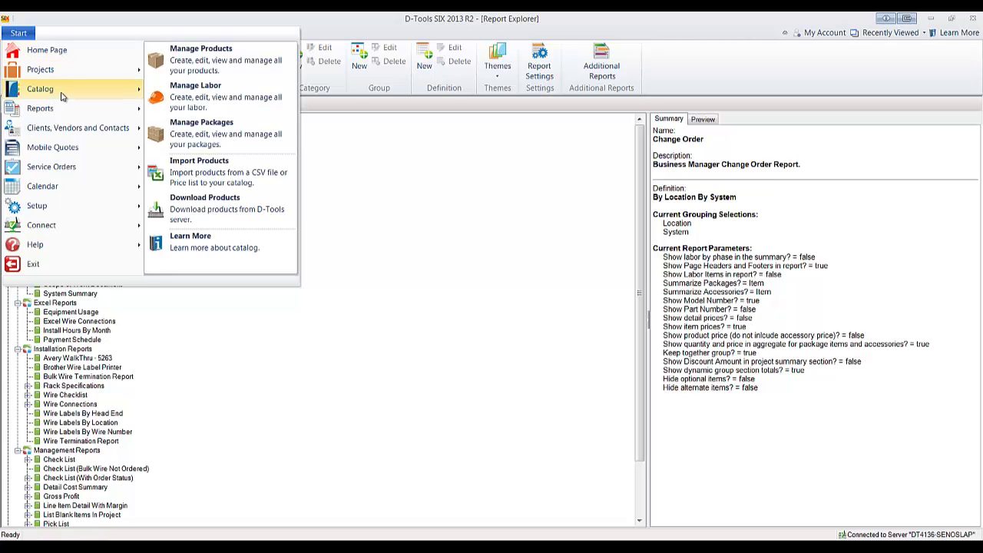
{"action": "left_click", "coordinate": [245, 222]}
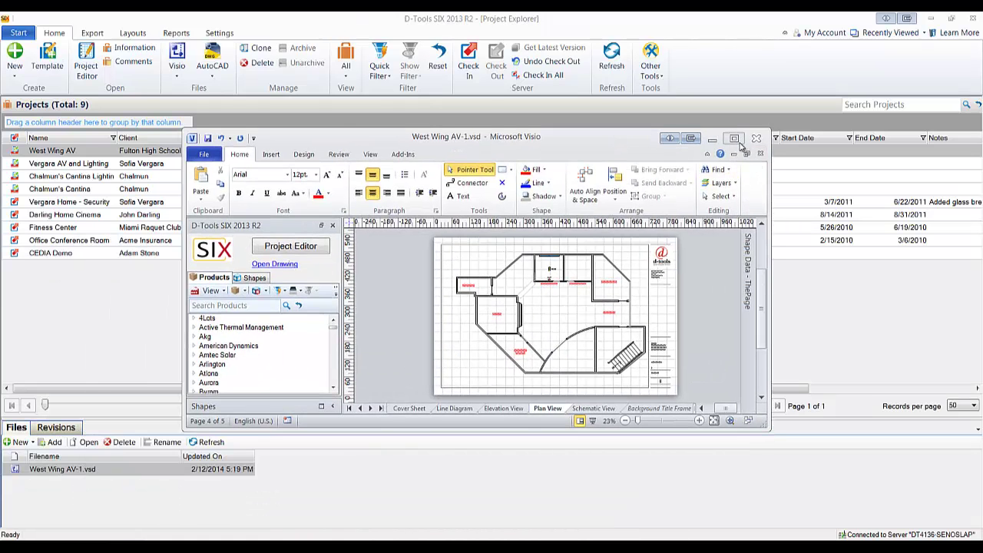
Maximize Visio, zoom onto Classrooms 1 and 2, and open the Project Editor.
{"action": "left_click", "coordinate": [736, 139]}
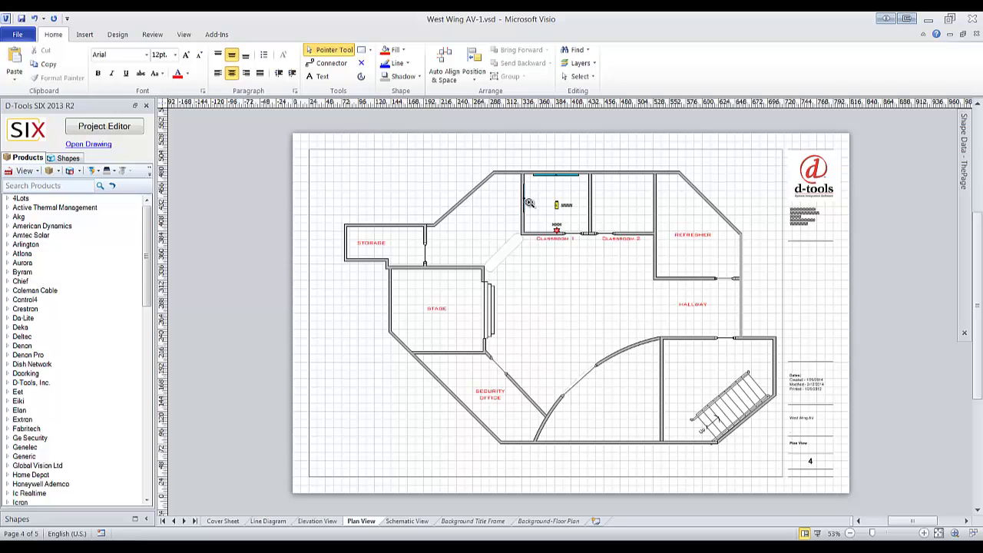
{"action": "left_click_drag", "start_coordinate": [506, 163], "coordinate": [658, 244]}
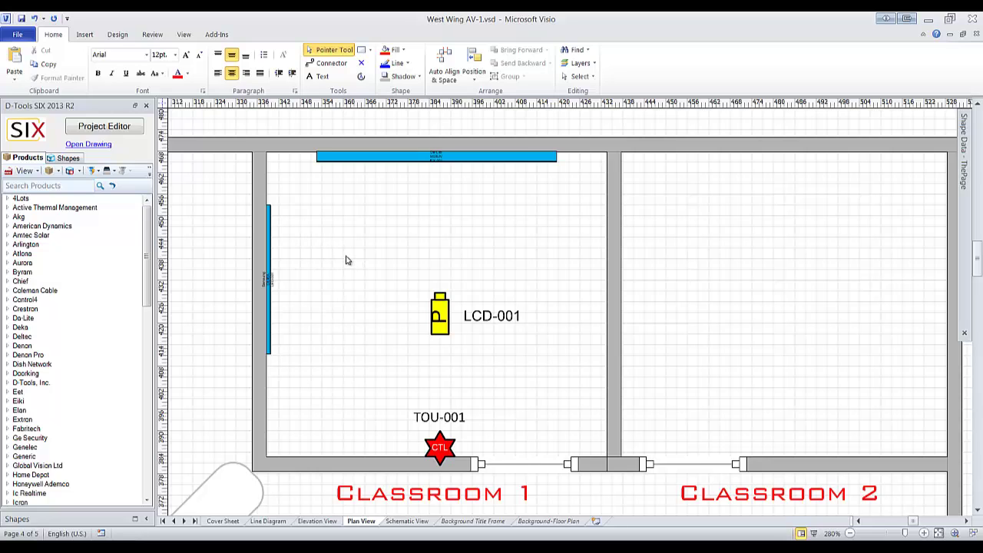
{"action": "left_click", "coordinate": [113, 129]}
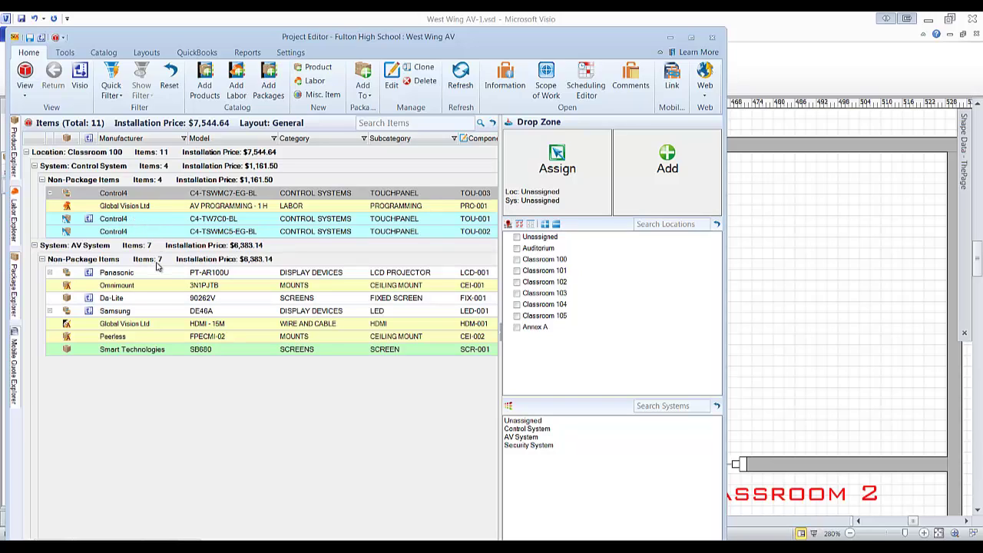
Drag the Smart Technologies SB680 screen from Project Editor onto the Classroom 1 plan.
{"action": "left_click", "coordinate": [119, 222]}
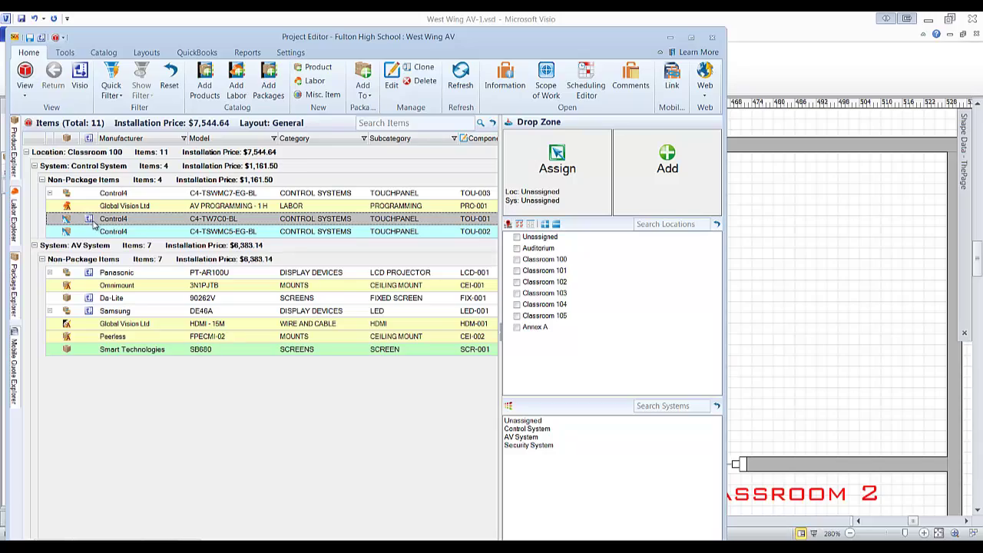
{"action": "double_click", "coordinate": [295, 36]}
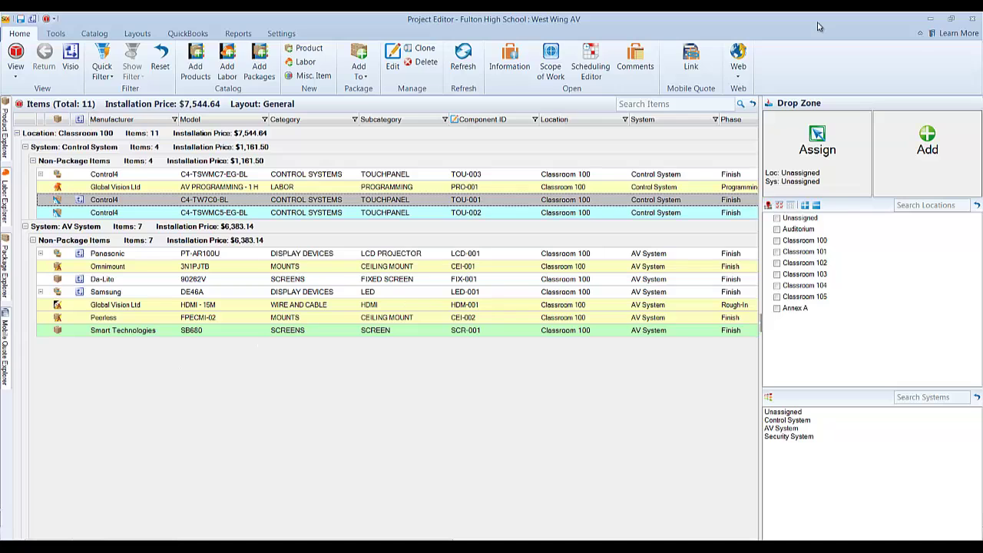
{"action": "left_click", "coordinate": [952, 20]}
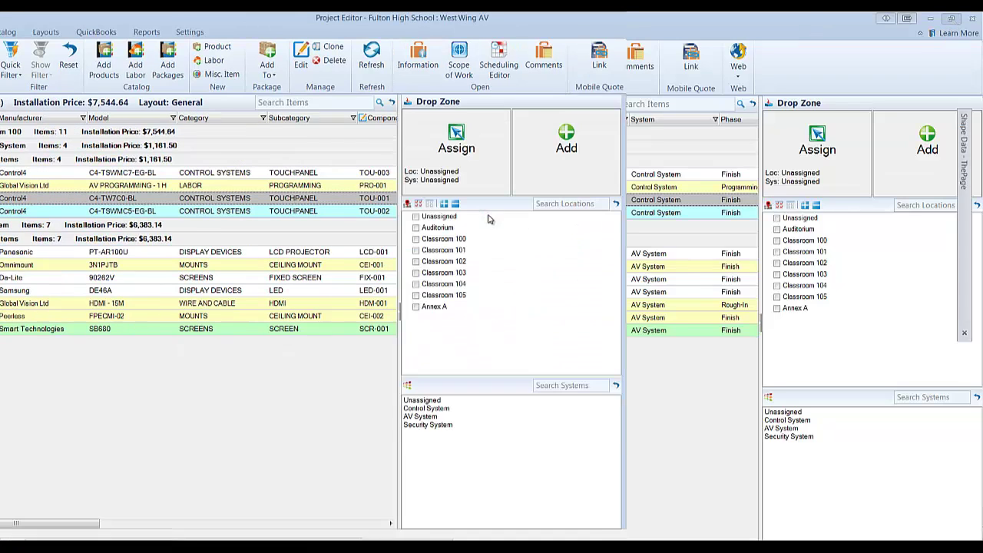
{"action": "left_click", "coordinate": [163, 332]}
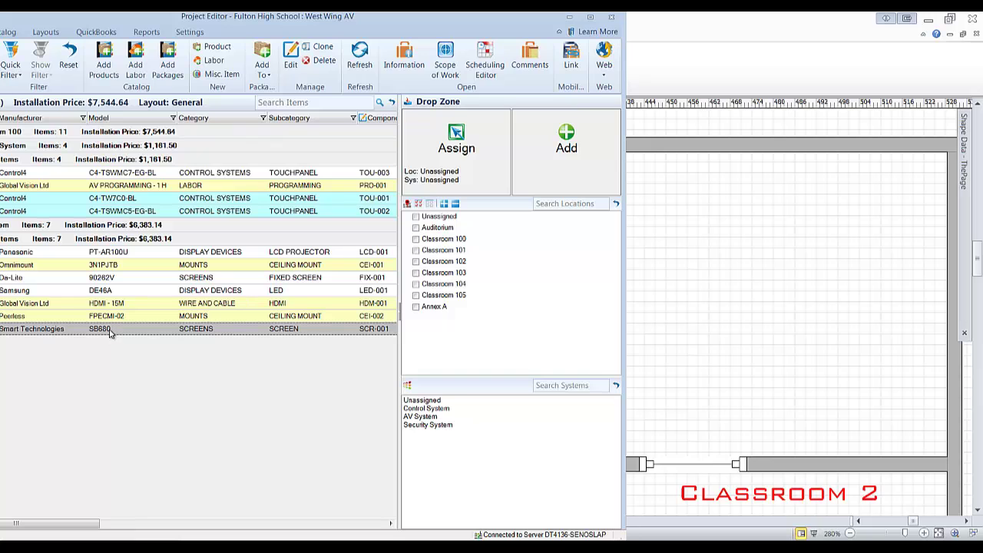
{"action": "left_click_drag", "start_coordinate": [110, 332], "coordinate": [708, 278]}
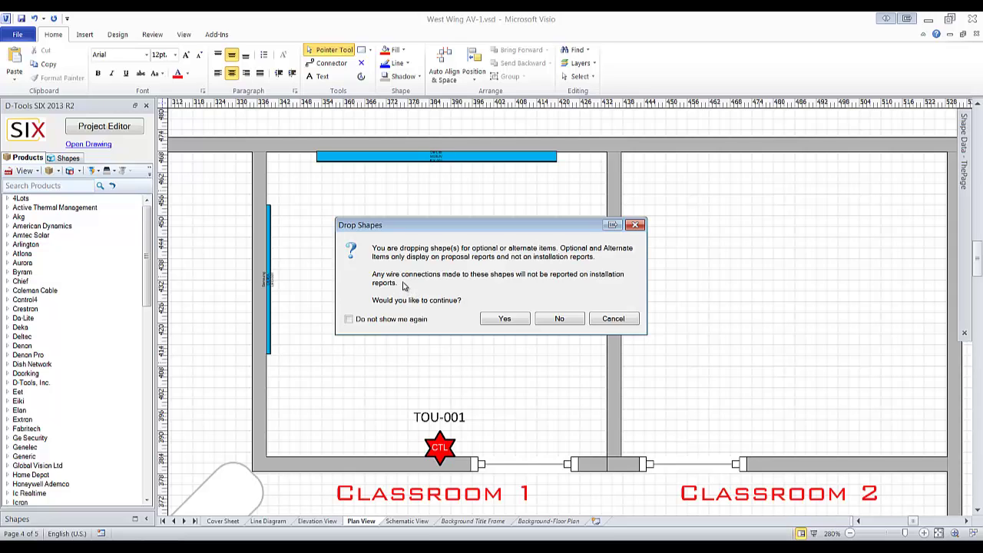
Accept the optional-item drop, position SCR-001 in Classroom 1, then delete it.
{"action": "left_click", "coordinate": [492, 318]}
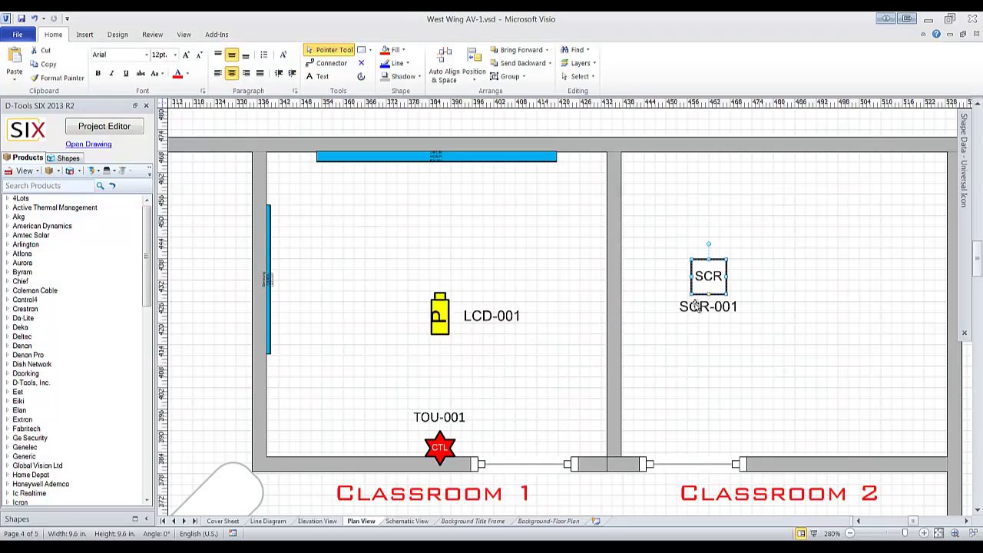
{"action": "left_click_drag", "start_coordinate": [708, 288], "coordinate": [604, 281]}
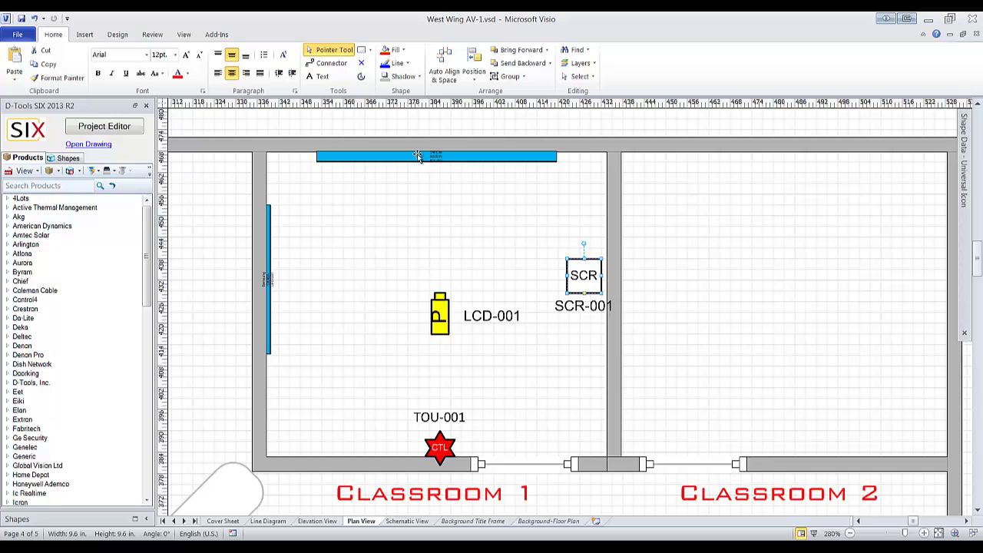
{"action": "left_click", "coordinate": [384, 159]}
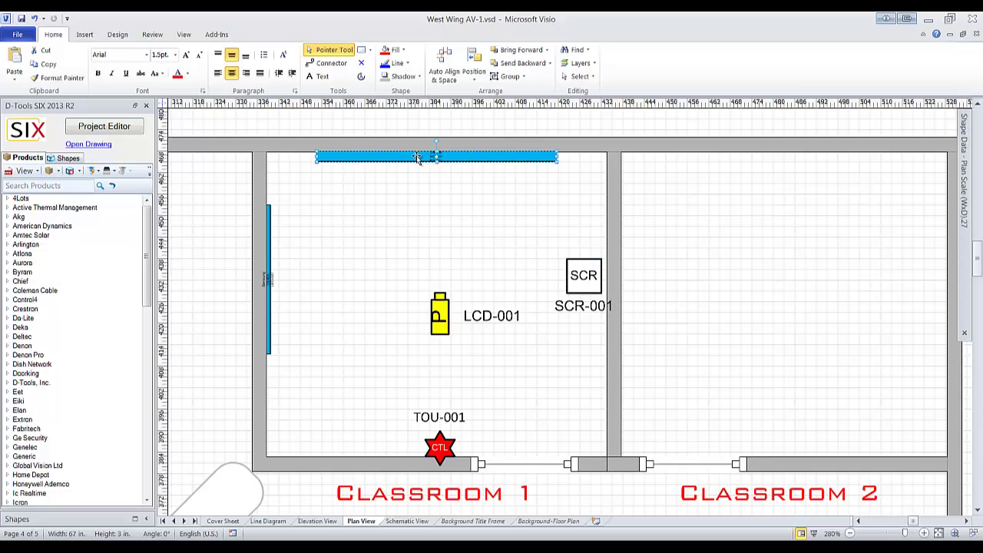
{"action": "left_click_drag", "start_coordinate": [580, 283], "coordinate": [570, 265]}
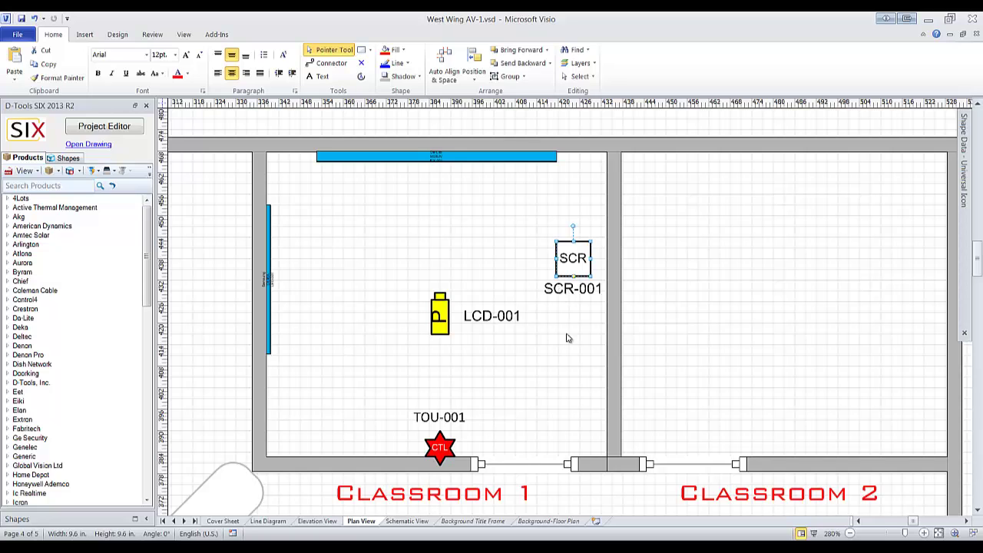
{"action": "left_click_drag", "start_coordinate": [585, 274], "coordinate": [577, 274]}
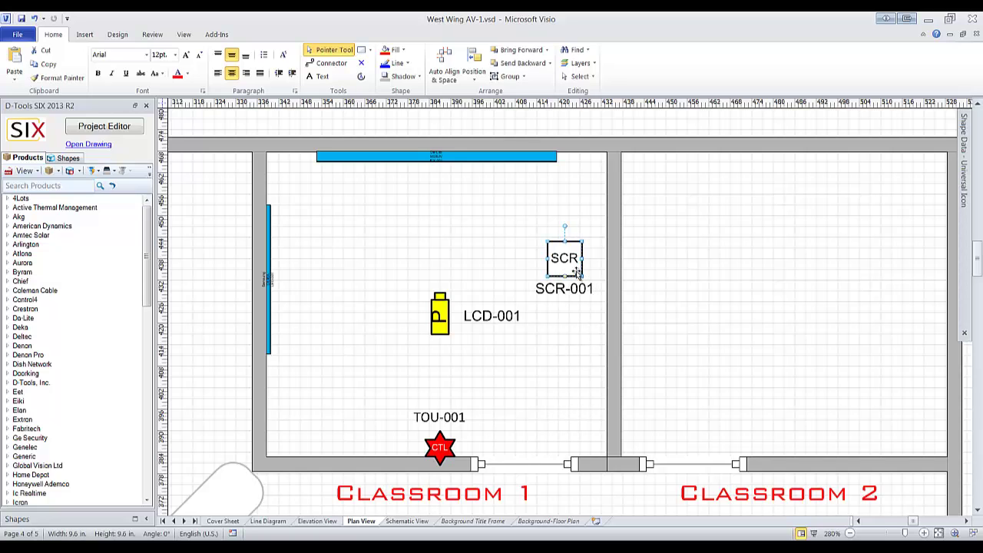
{"action": "key", "text": "Delete"}
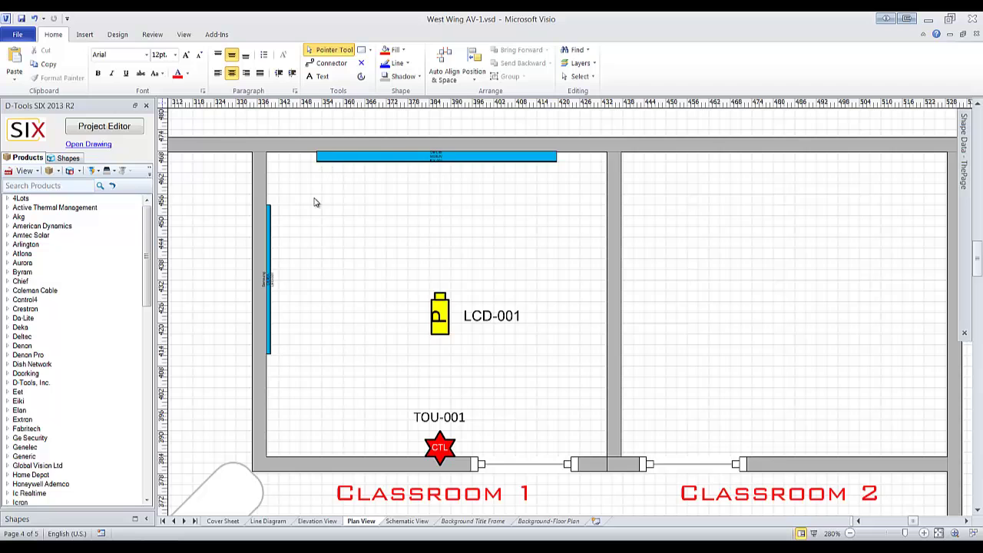
Delete the SB680 screen item from the project.
{"action": "left_click", "coordinate": [111, 129]}
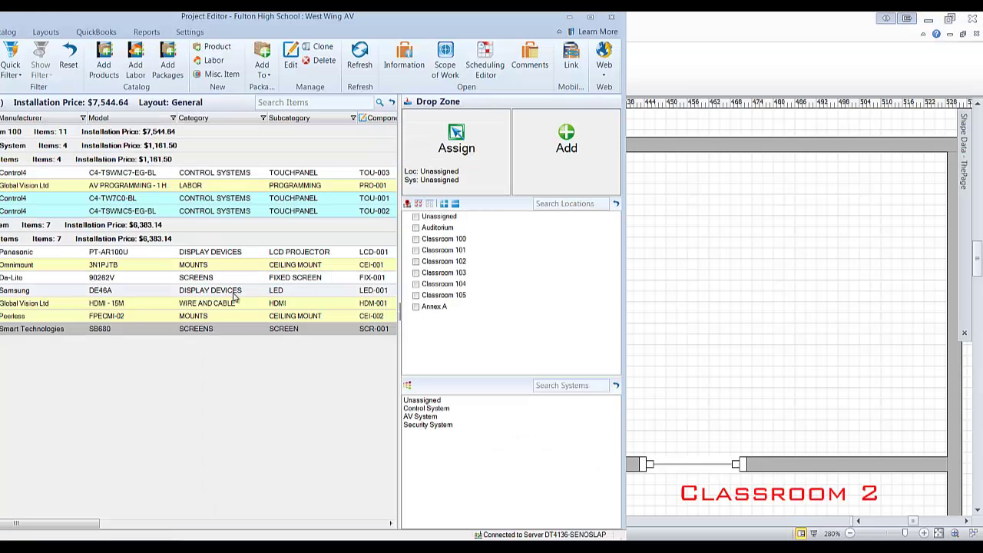
{"action": "right_click", "coordinate": [185, 335]}
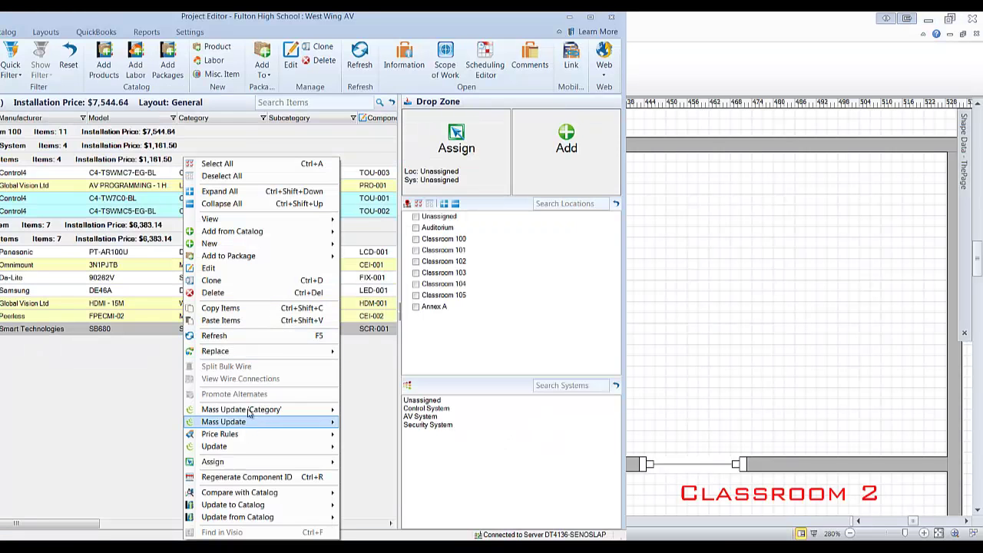
{"action": "left_click", "coordinate": [229, 293]}
{"action": "left_click", "coordinate": [525, 326]}
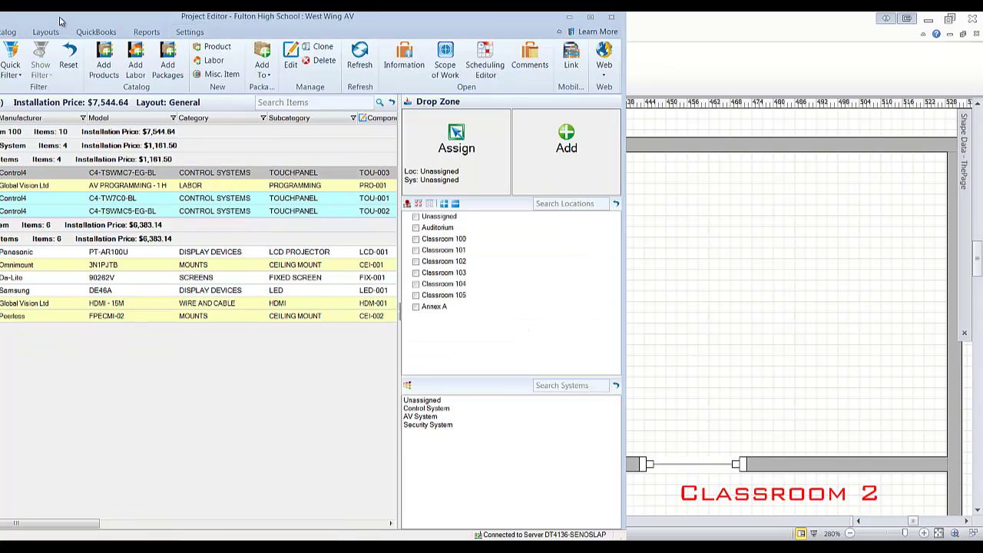
Discard all alternate touch panels and place Control4 touch panel TOU-003 in Classroom 1.
{"action": "left_click_drag", "start_coordinate": [62, 20], "coordinate": [193, 25]}
{"action": "left_click", "coordinate": [93, 36]}
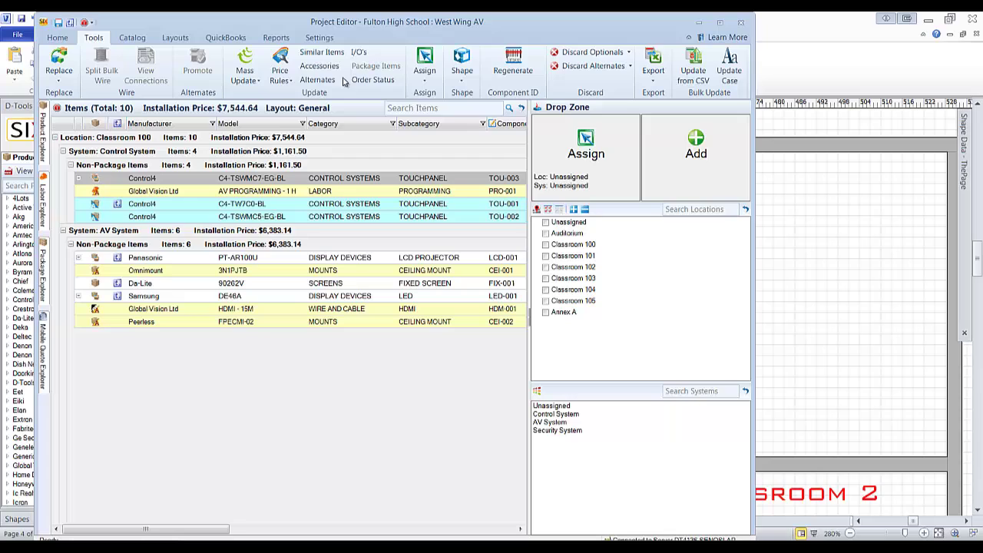
{"action": "left_click", "coordinate": [619, 68]}
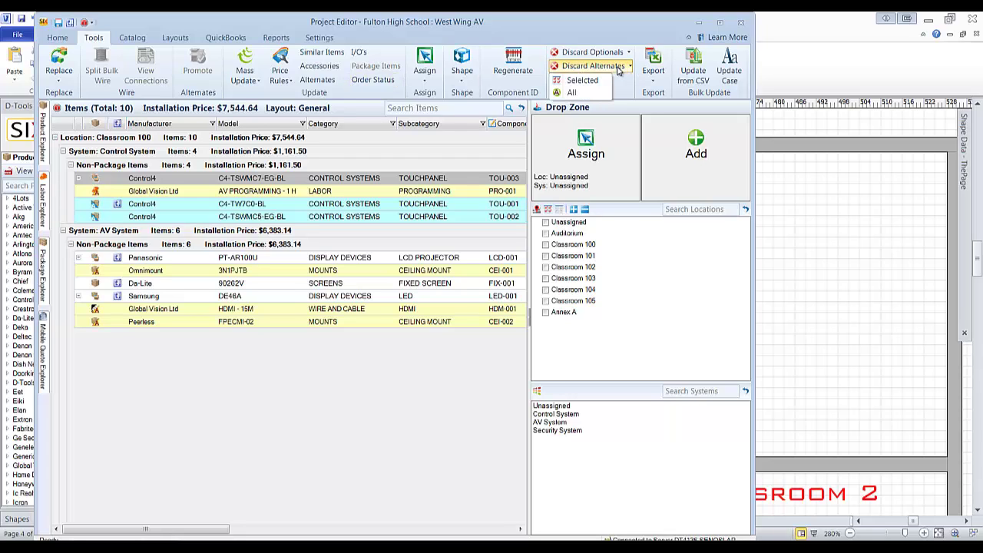
{"action": "left_click", "coordinate": [588, 93]}
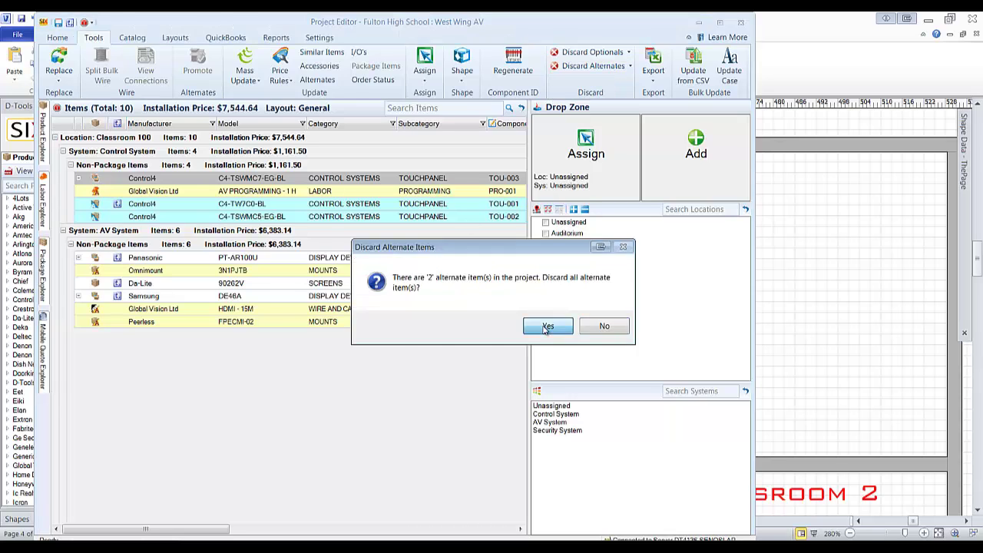
{"action": "left_click", "coordinate": [553, 328]}
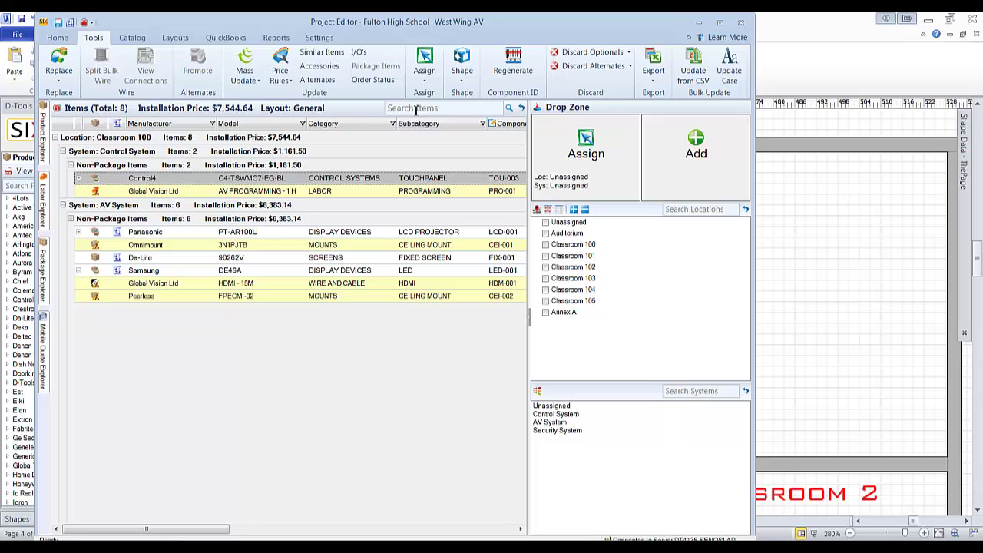
{"action": "mouse_move", "coordinate": [536, 33]}
{"action": "left_mouse_down"}
{"action": "mouse_move", "coordinate": [132, 60]}
{"action": "mouse_move", "coordinate": [524, 44]}
{"action": "left_mouse_up"}
{"action": "left_click_drag", "start_coordinate": [138, 194], "coordinate": [459, 485]}
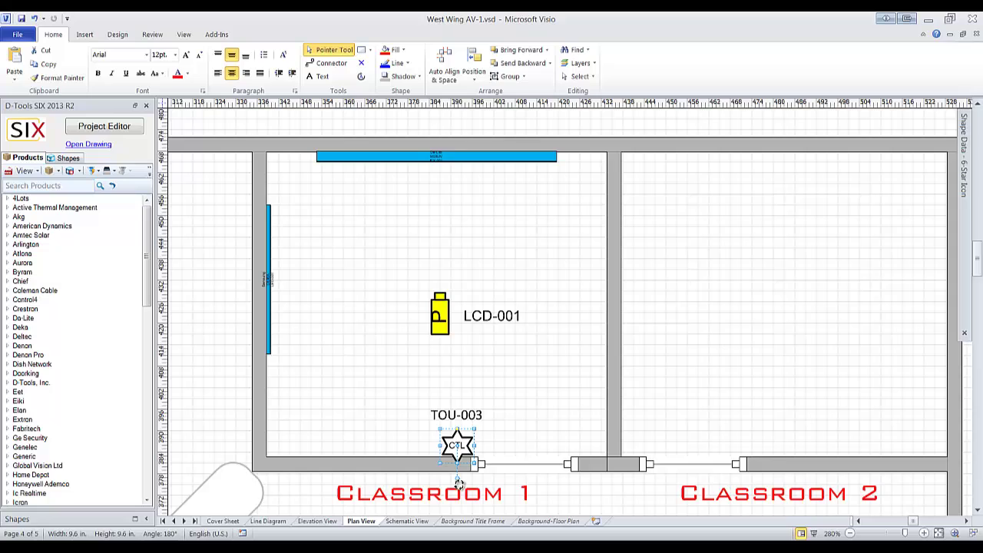
Select LCD-001, both wall screens and TOU-003 together in Classroom 1.
{"action": "left_click", "coordinate": [490, 405]}
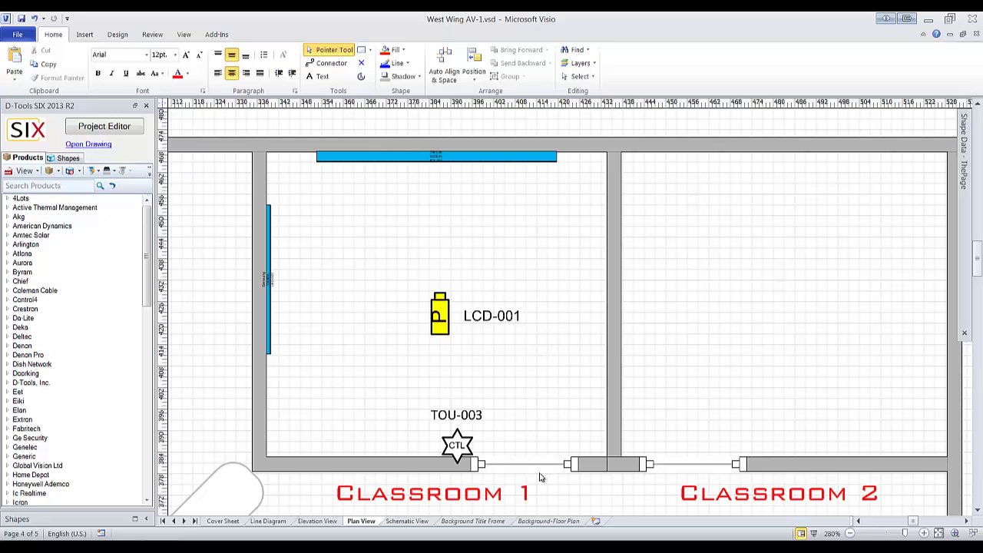
{"action": "left_click_drag", "start_coordinate": [526, 459], "coordinate": [254, 176]}
{"action": "left_click", "coordinate": [479, 393]}
{"action": "scroll", "coordinate": [497, 350], "scroll_direction": "down", "scroll_amount": 2}
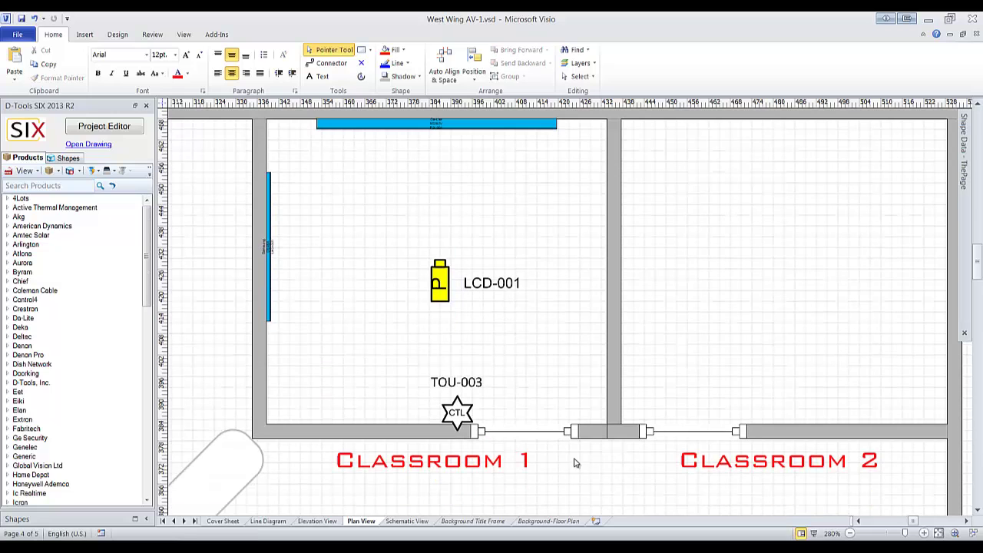
{"action": "left_click_drag", "start_coordinate": [642, 421], "coordinate": [231, 135]}
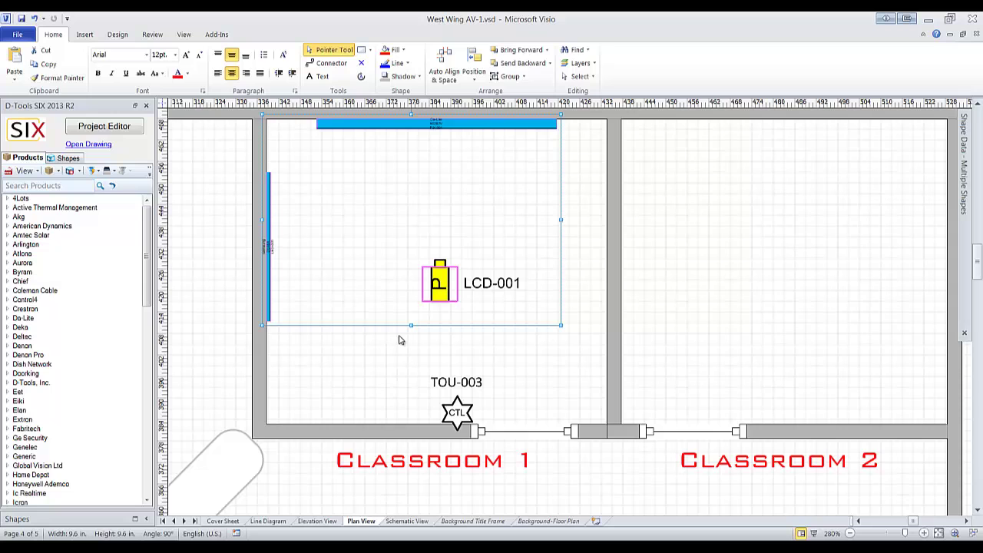
{"action": "left_click", "coordinate": [455, 413], "text": "shift"}
{"action": "scroll", "coordinate": [449, 405], "scroll_direction": "up", "scroll_amount": 2}
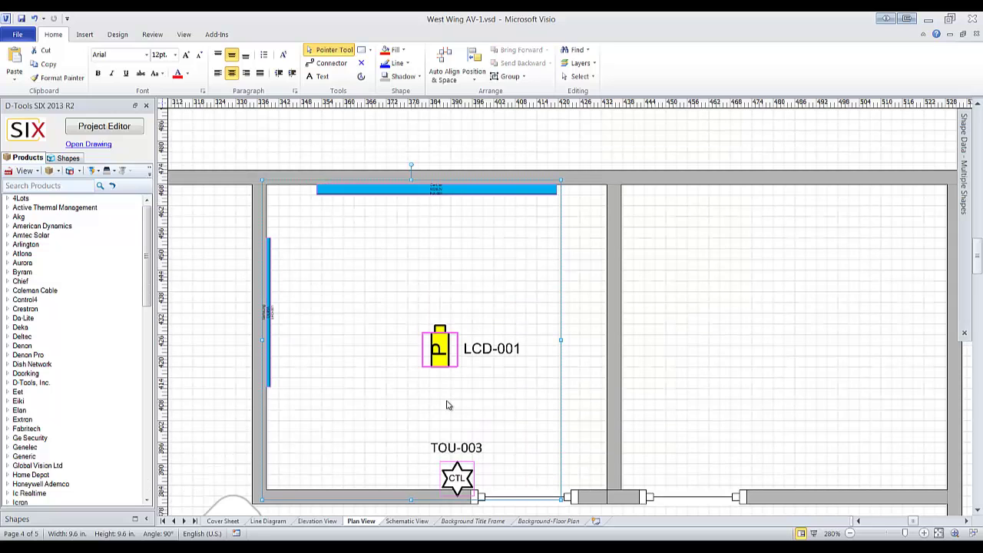
{"action": "scroll", "coordinate": [449, 406], "scroll_direction": "down", "scroll_amount": 1}
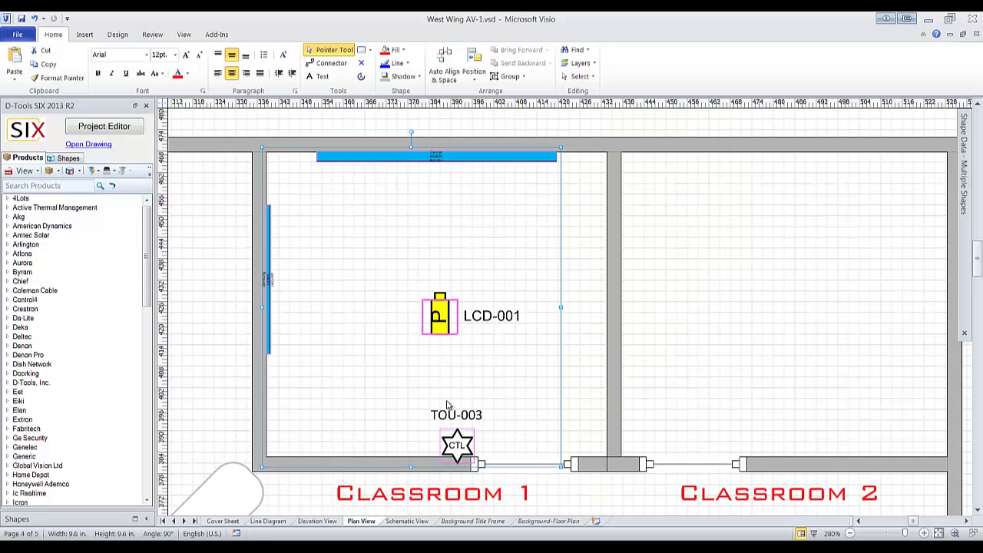
{"action": "right_click", "coordinate": [444, 310]}
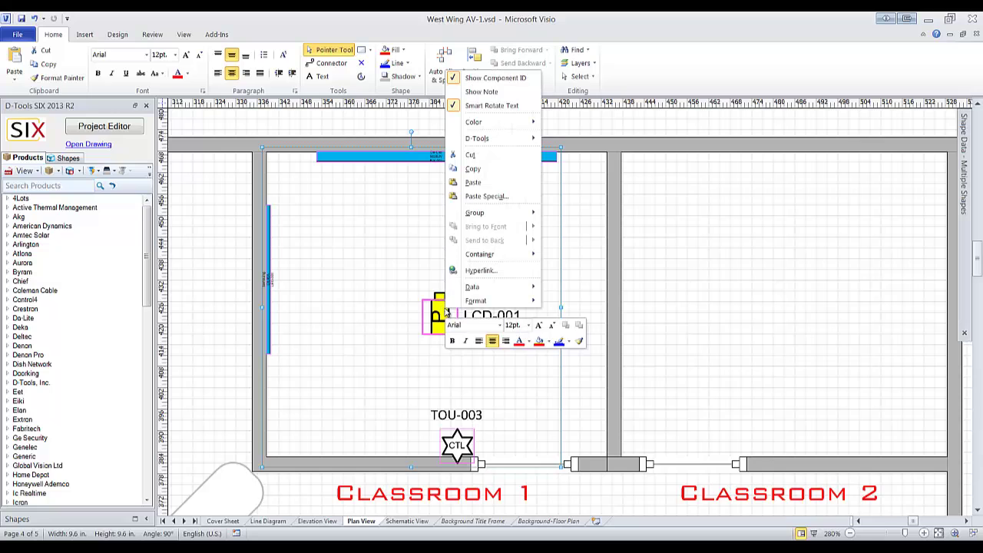
Copy the Classroom 1 devices and open D-Tools Paste Special on empty canvas.
{"action": "left_click", "coordinate": [486, 176]}
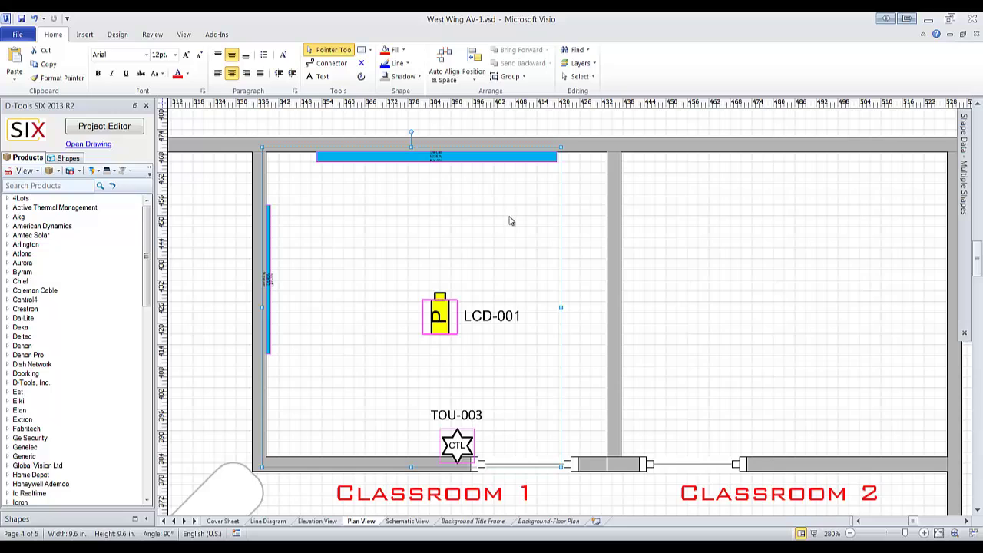
{"action": "right_click", "coordinate": [588, 218]}
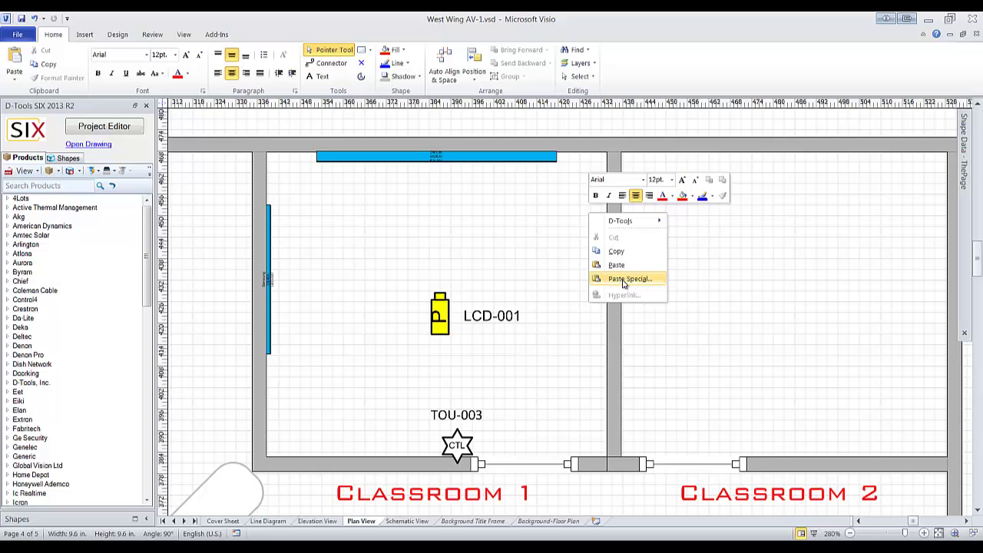
{"action": "mouse_move", "coordinate": [626, 223]}
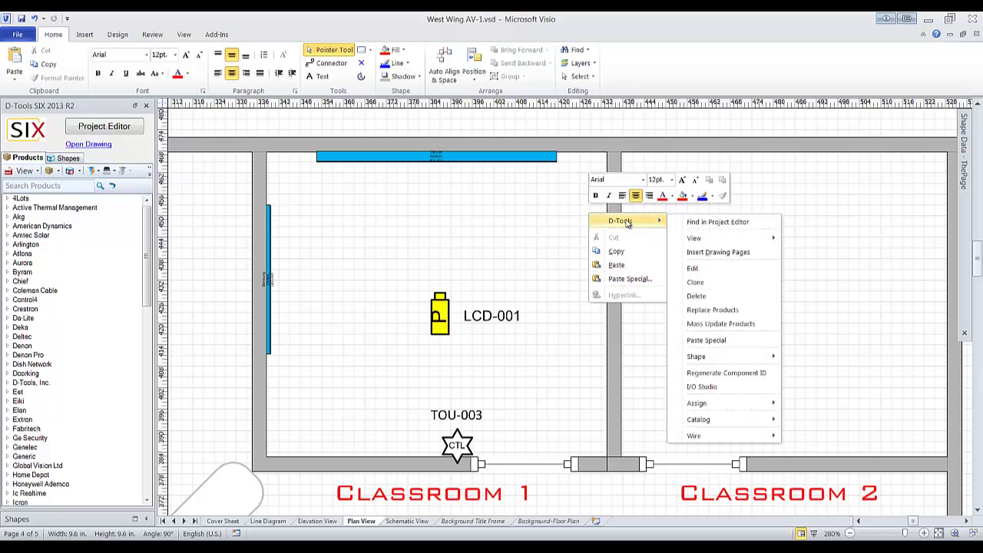
{"action": "left_click", "coordinate": [705, 341]}
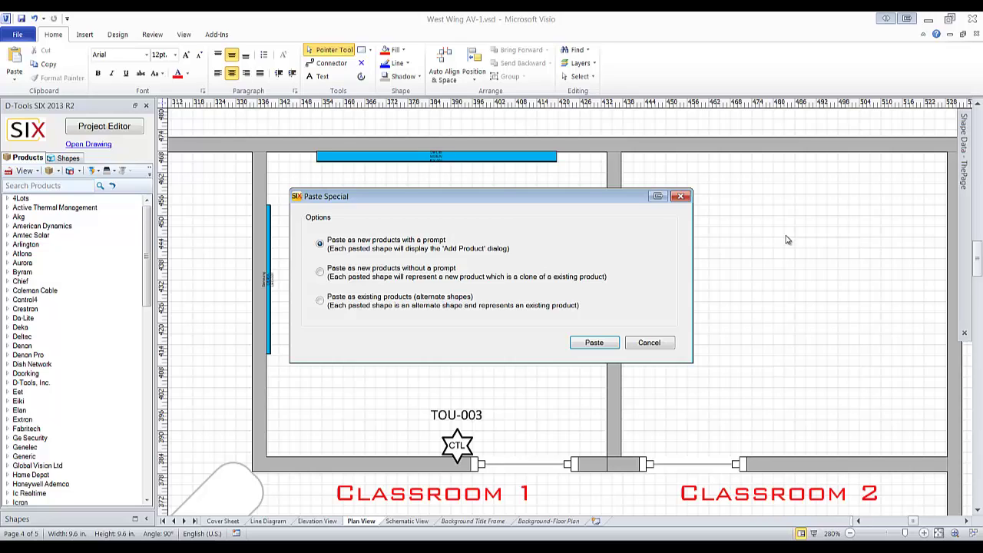
Choose 'Paste as new products without a prompt' in Paste Special.
{"action": "left_click", "coordinate": [380, 278]}
Paste the cloned LCD-002 and TOU-004 devices into Classroom 2 and open Project Editor.
{"action": "left_click", "coordinate": [593, 349]}
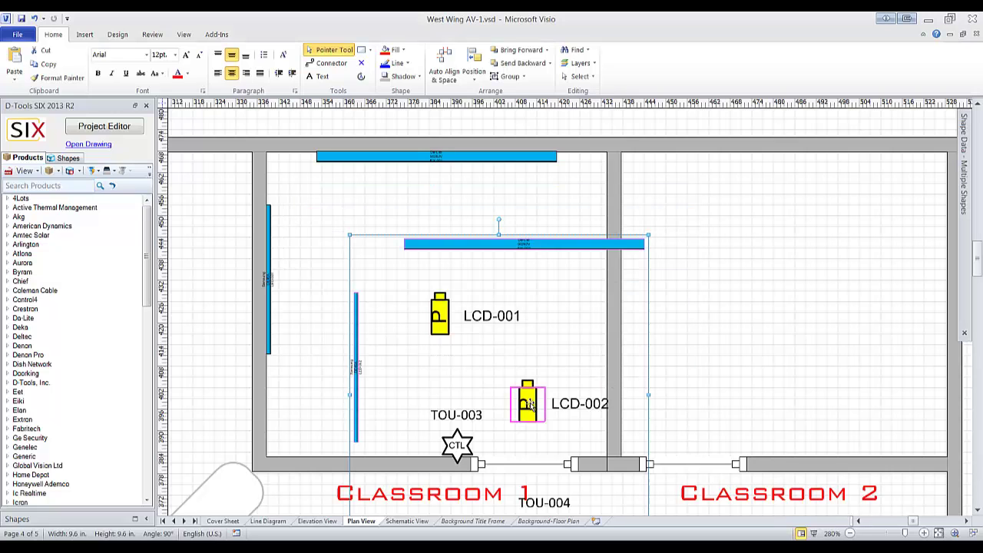
{"action": "left_click_drag", "start_coordinate": [529, 406], "coordinate": [796, 315]}
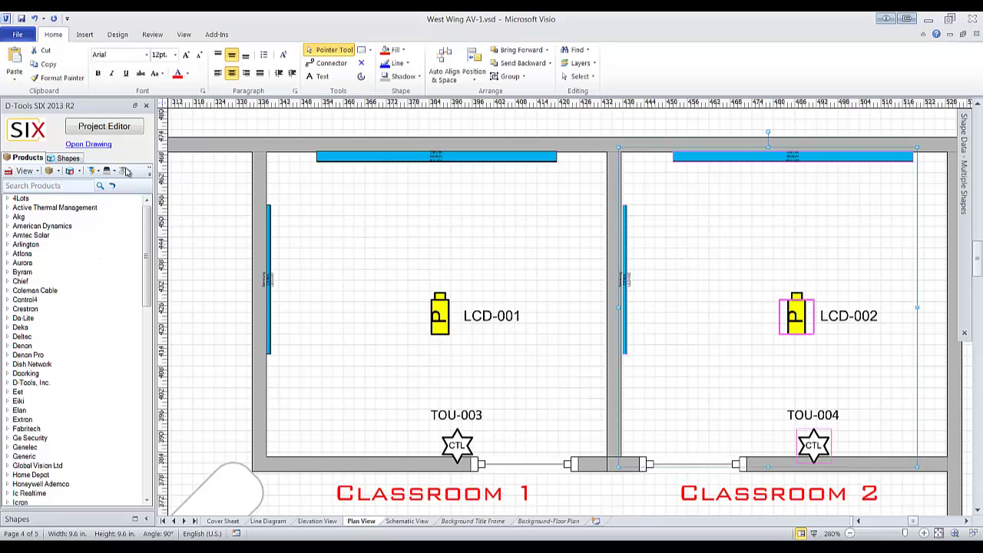
{"action": "left_click", "coordinate": [133, 129]}
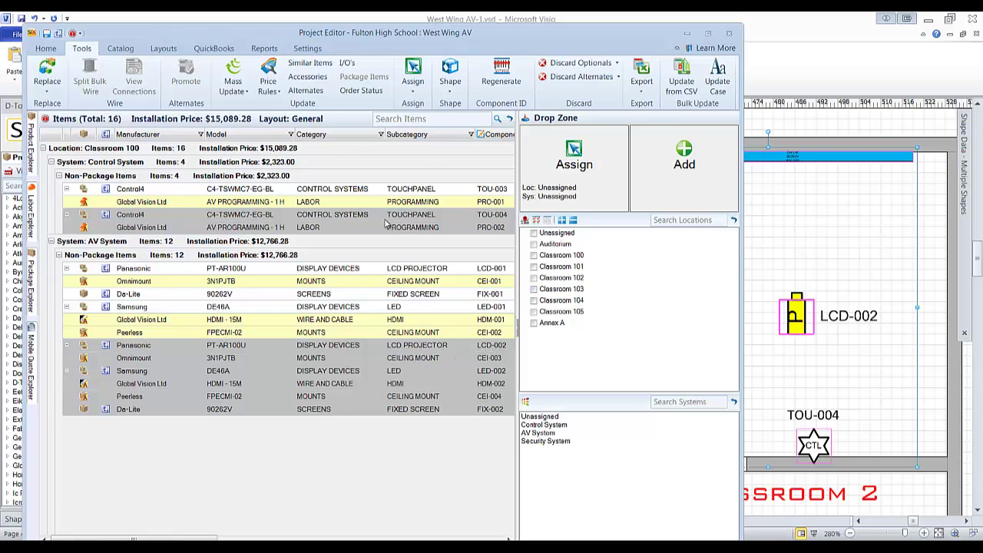
Target Classroom 101 and AV System, then drag TOU-004 into the drop zone.
{"action": "left_click", "coordinate": [533, 267]}
{"action": "left_click", "coordinate": [543, 433]}
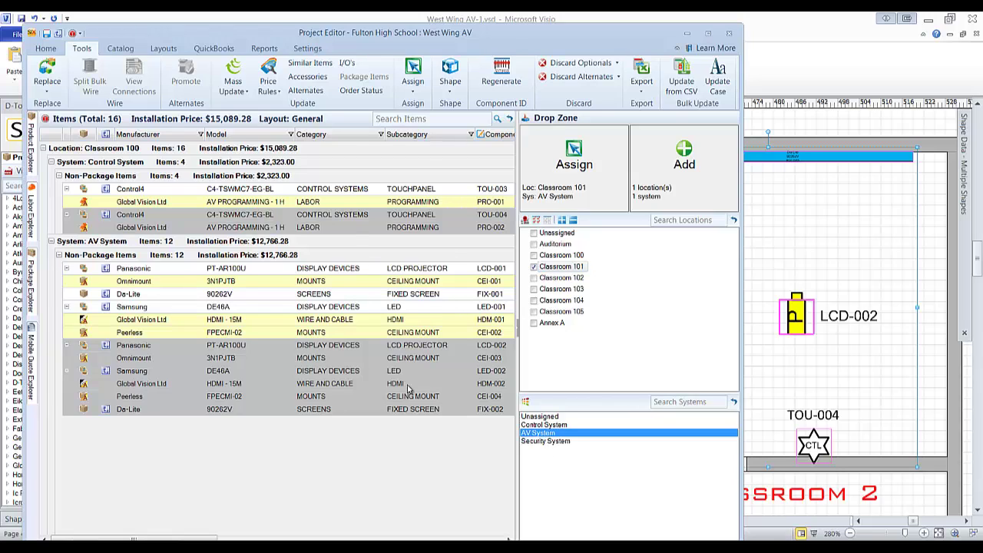
{"action": "left_click", "coordinate": [232, 218]}
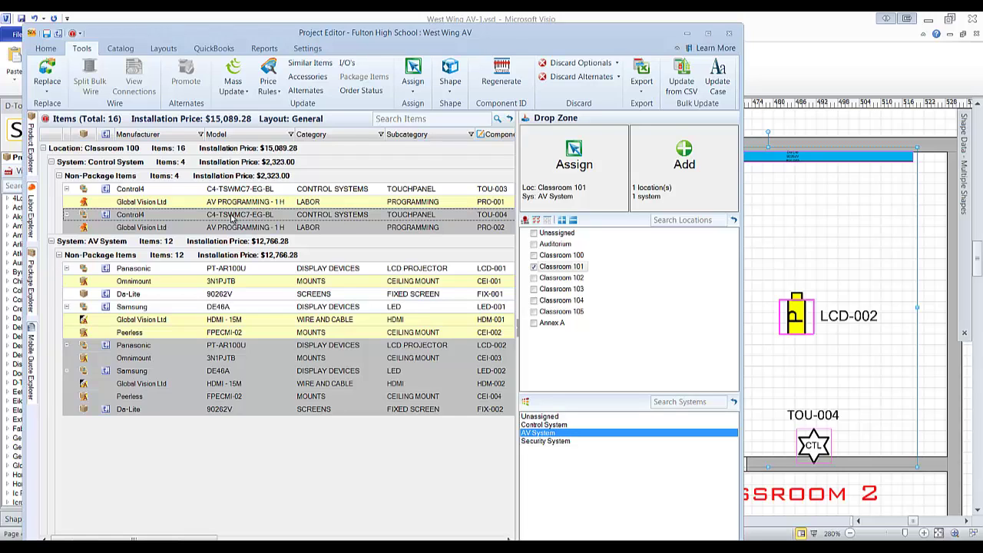
{"action": "left_click_drag", "start_coordinate": [232, 218], "coordinate": [667, 180]}
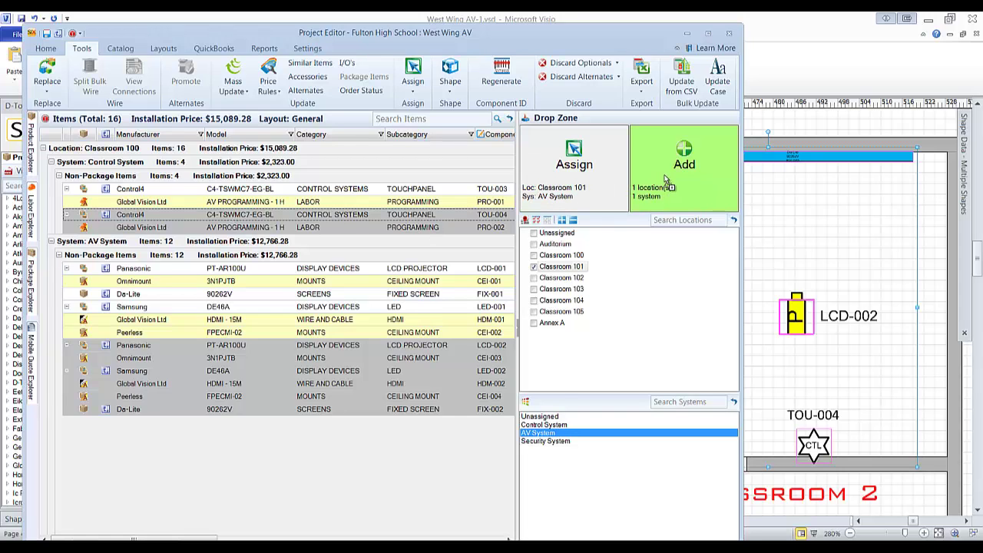
{"action": "left_click_drag", "start_coordinate": [666, 179], "coordinate": [666, 180]}
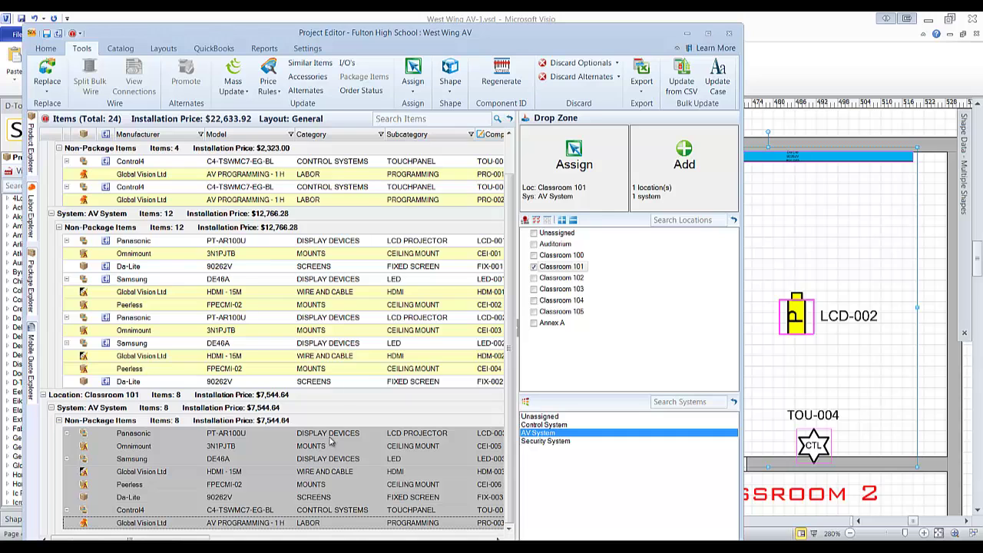
Delete the duplicate Classroom 101 items that were added by mistake.
{"action": "scroll", "coordinate": [339, 354], "scroll_direction": "up", "scroll_amount": 1}
{"action": "scroll", "coordinate": [341, 354], "scroll_direction": "down", "scroll_amount": 1}
{"action": "right_click", "coordinate": [196, 449]}
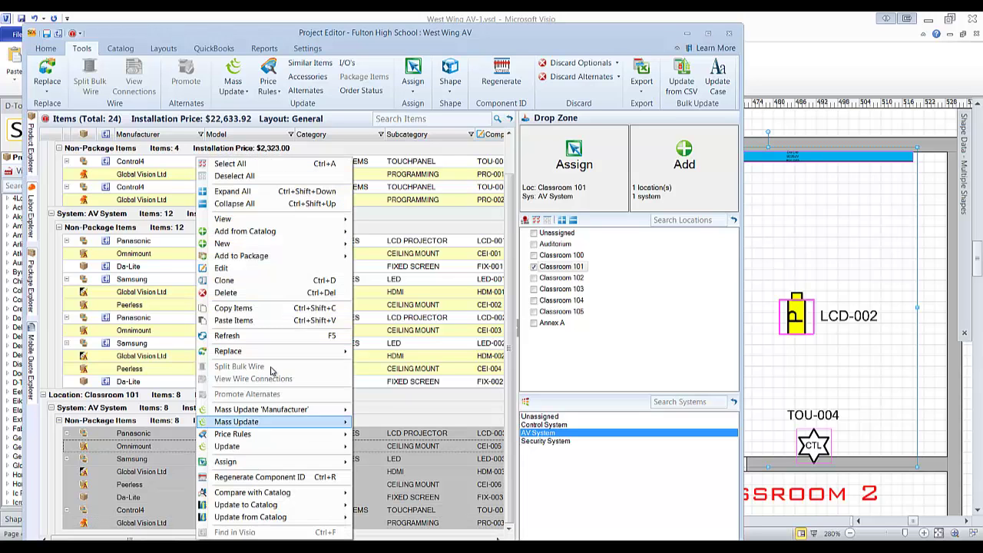
{"action": "left_click", "coordinate": [270, 296]}
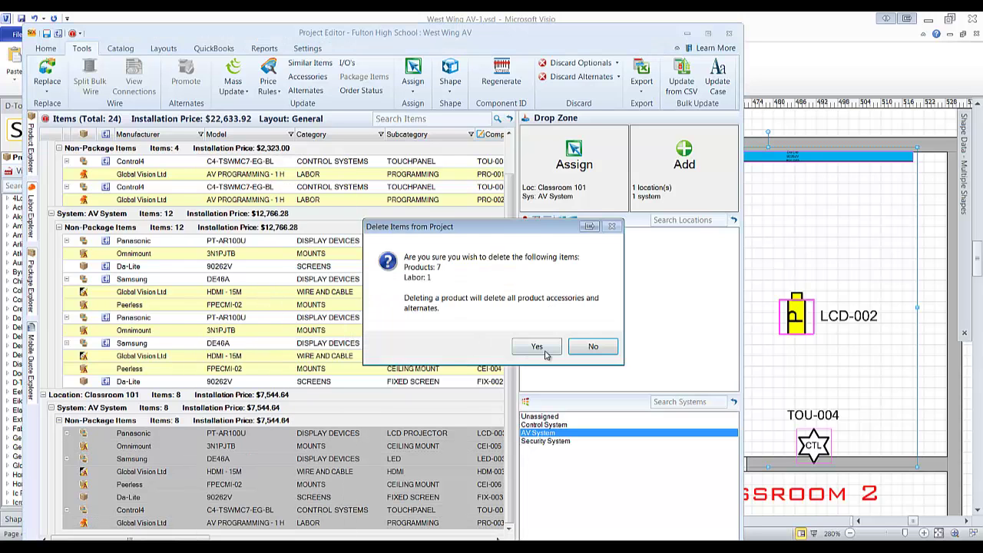
{"action": "left_click", "coordinate": [544, 351]}
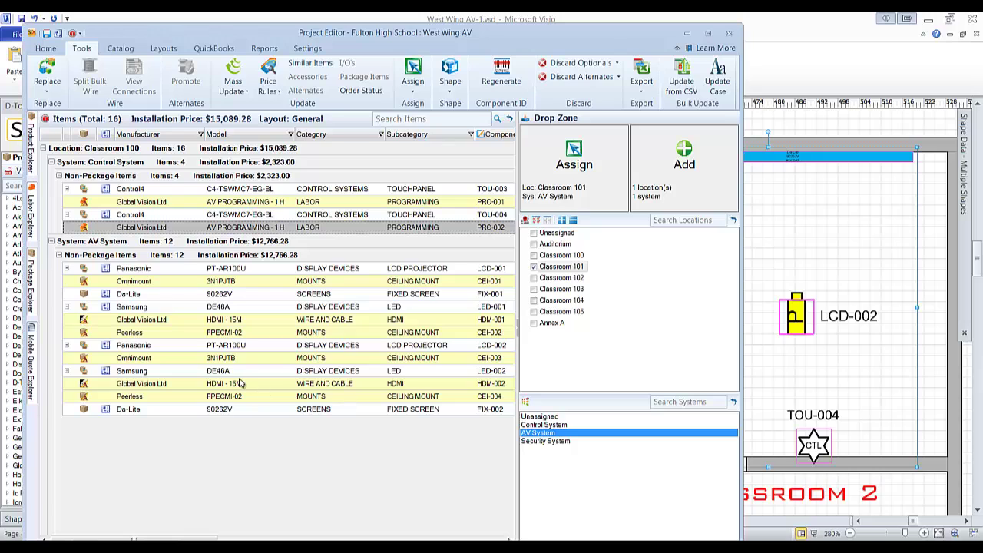
Select the LCD-002 through FIX-002, TOU-004 and PRO-002 rows.
{"action": "left_click", "coordinate": [183, 350]}
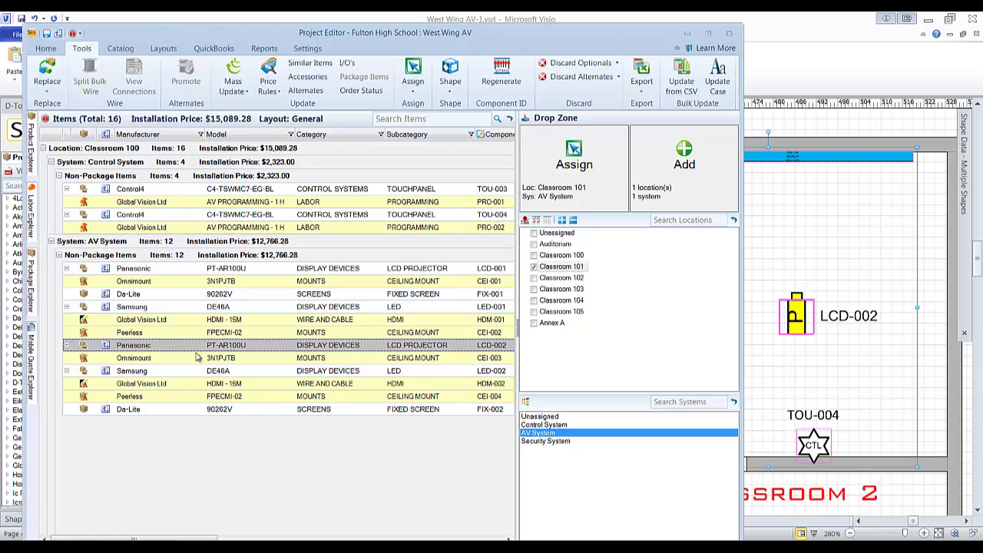
{"action": "left_click", "coordinate": [195, 413], "text": "shift"}
{"action": "left_click", "coordinate": [185, 218], "text": "ctrl"}
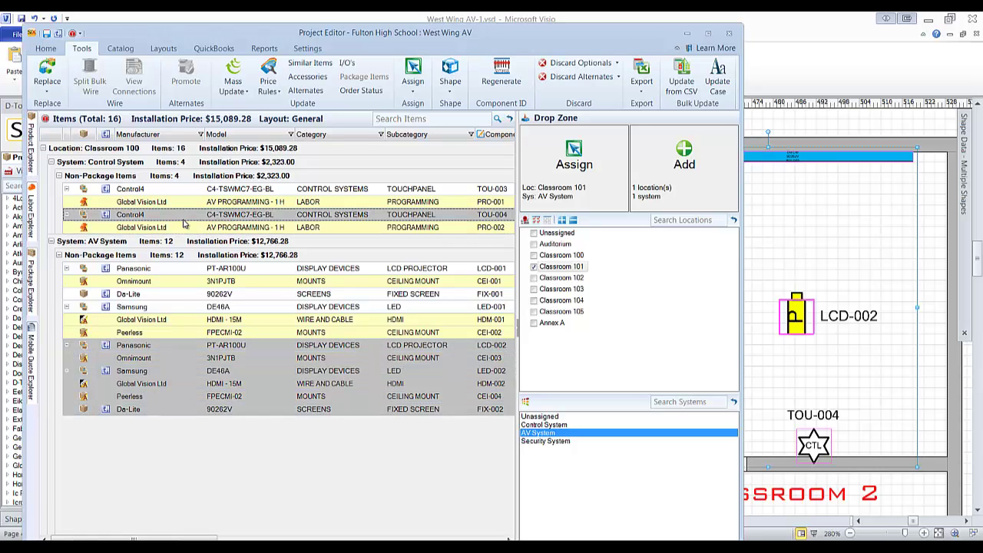
{"action": "left_click", "coordinate": [182, 228], "text": "ctrl"}
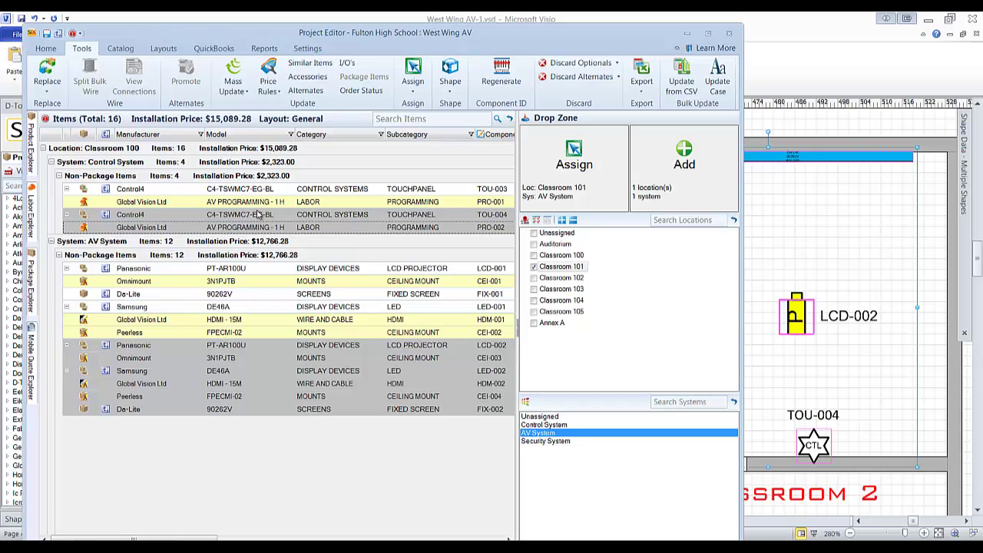
Assign the displays to Classroom 101 under AV System, and TOU-004 with PRO-002 under Control System.
{"action": "left_click", "coordinate": [563, 187]}
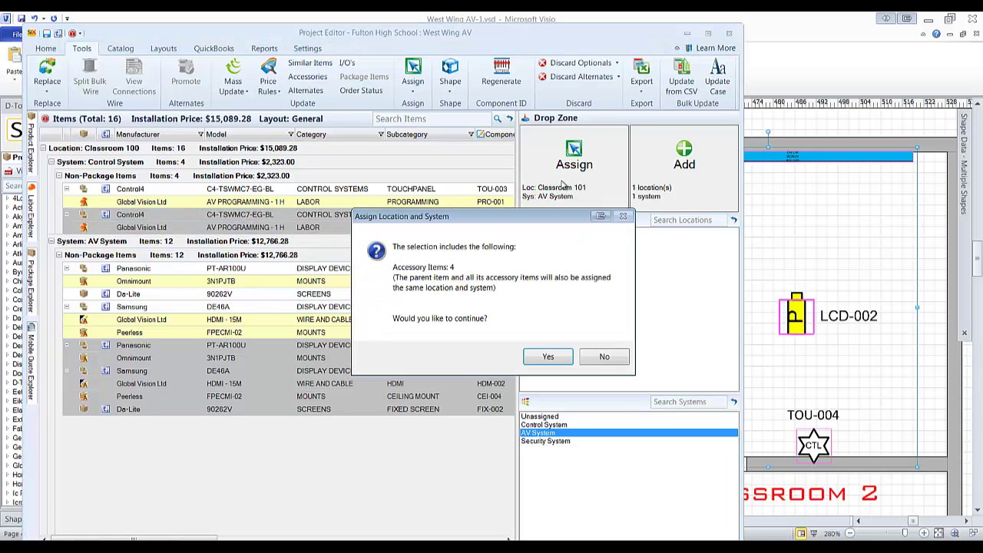
{"action": "left_click", "coordinate": [546, 358]}
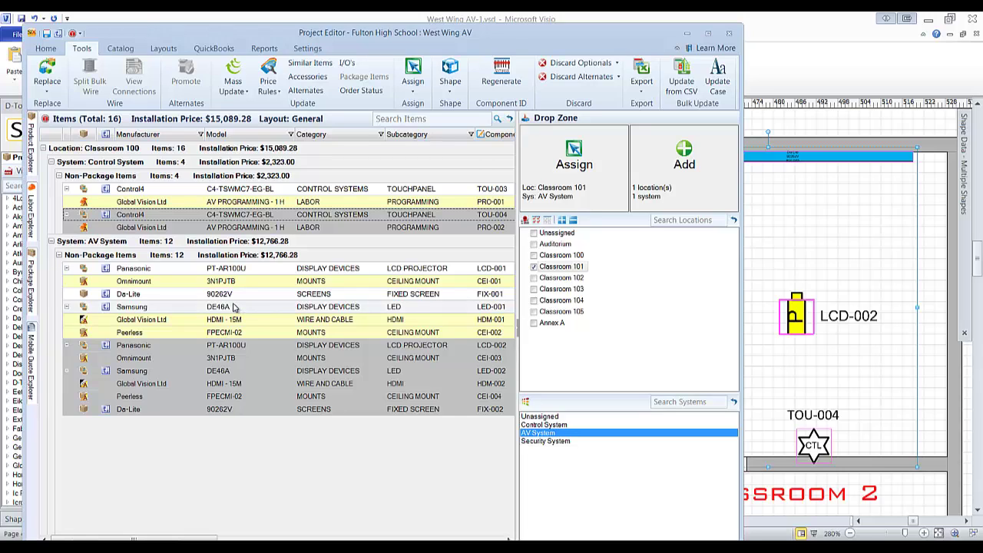
{"action": "left_click", "coordinate": [543, 425]}
{"action": "left_click", "coordinate": [328, 217]}
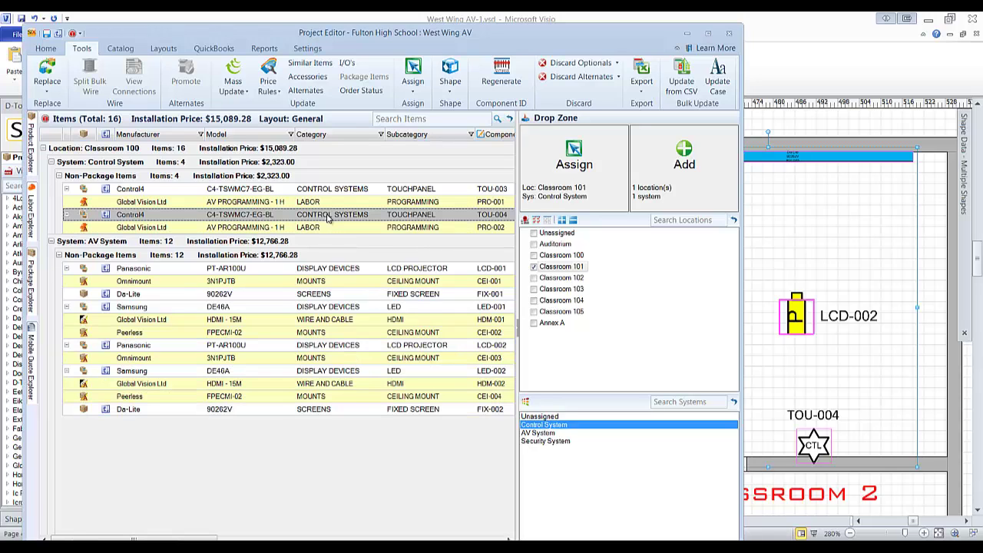
{"action": "left_click", "coordinate": [326, 230], "text": "shift"}
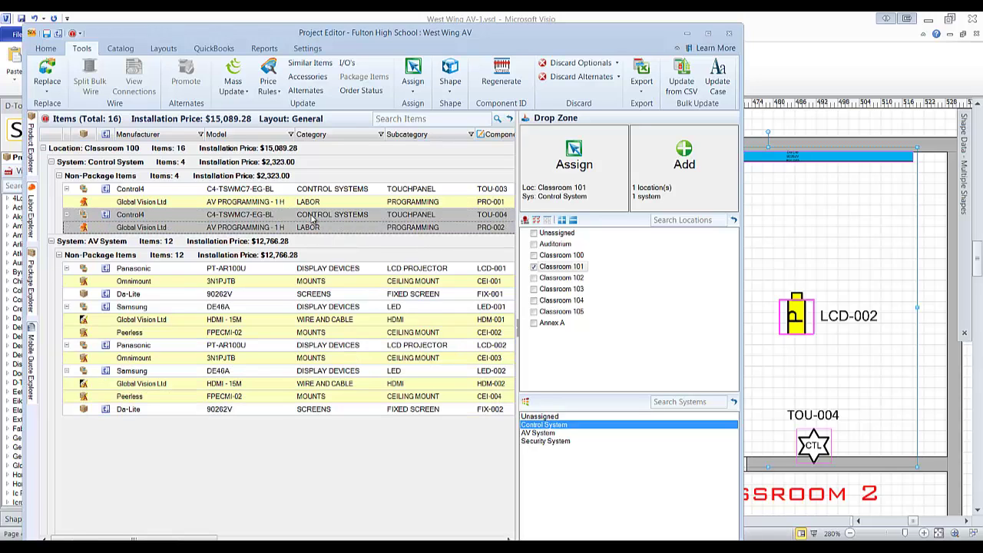
{"action": "left_click", "coordinate": [582, 182]}
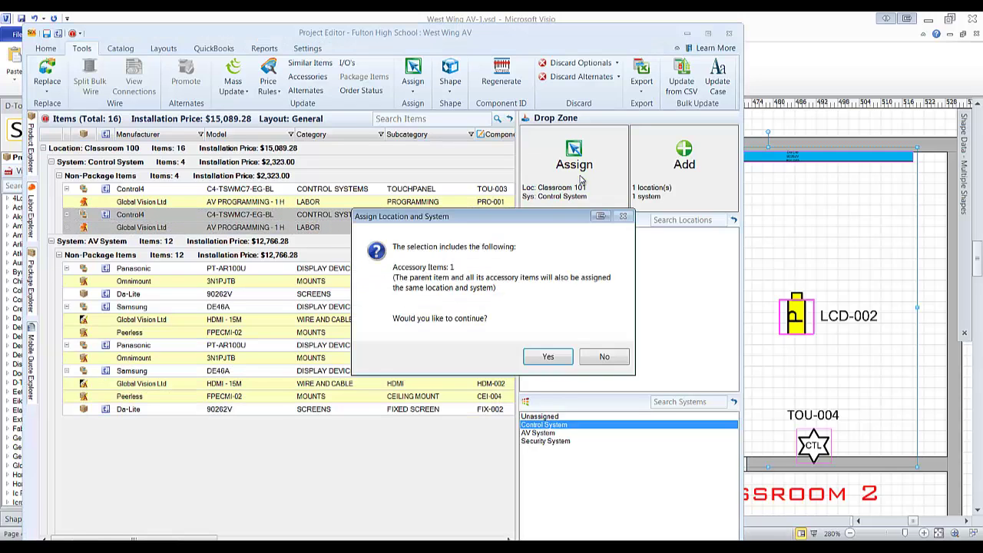
{"action": "left_click", "coordinate": [549, 357]}
{"action": "left_click", "coordinate": [366, 298]}
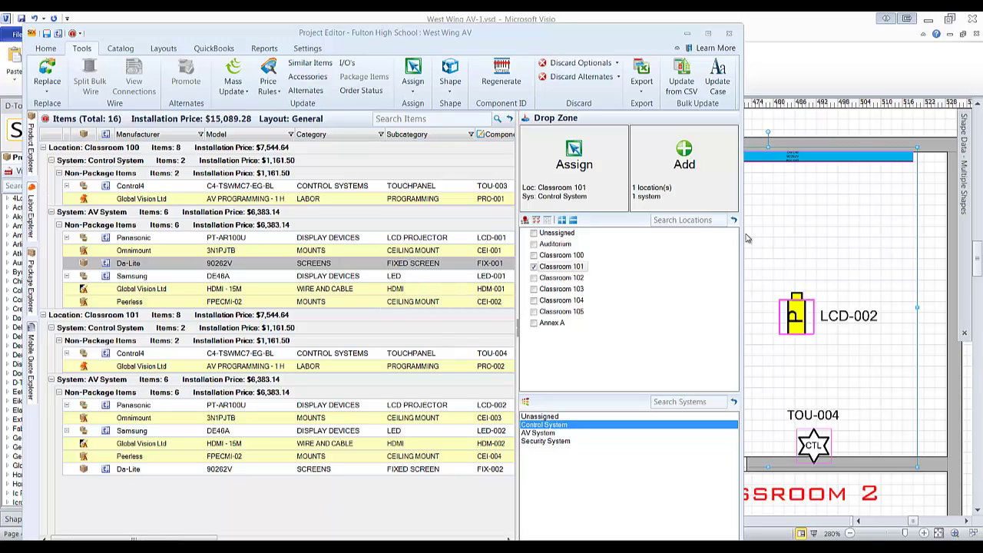
Close the Project Editor and zoom the floor plan in on the classroom area.
{"action": "left_click", "coordinate": [790, 216]}
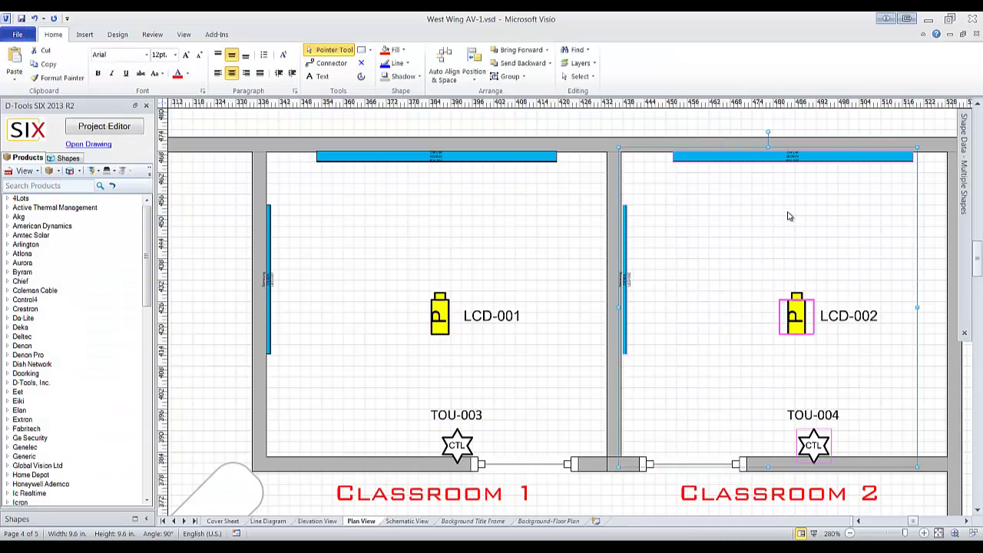
{"action": "key", "text": "ctrl+shift+w"}
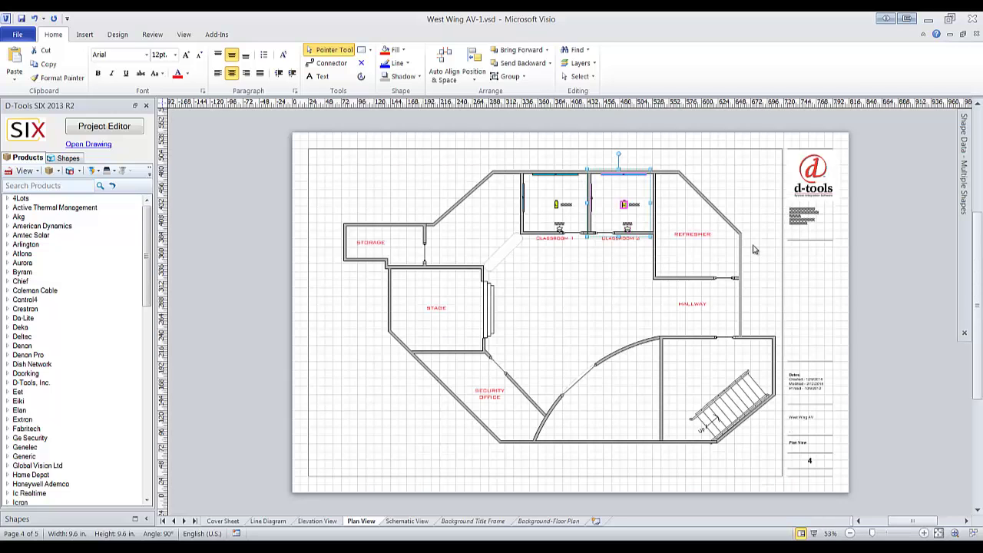
{"action": "mouse_move", "coordinate": [682, 261]}
{"action": "left_mouse_down"}
{"action": "mouse_move", "coordinate": [596, 135]}
{"action": "mouse_move", "coordinate": [568, 143]}
{"action": "mouse_move", "coordinate": [667, 229]}
{"action": "mouse_move", "coordinate": [667, 258]}
{"action": "left_mouse_up"}
{"action": "left_click", "coordinate": [570, 149]}
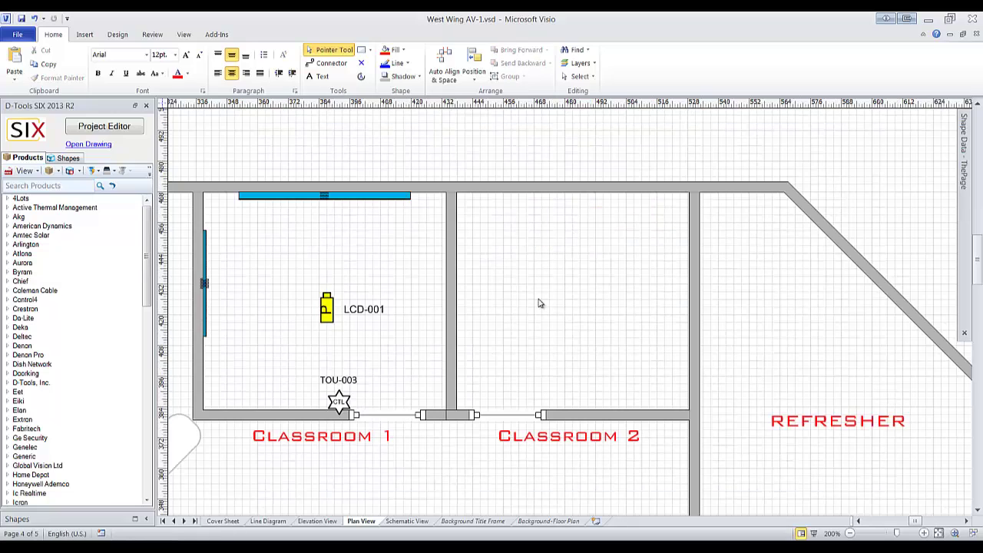
{"action": "left_click_drag", "start_coordinate": [586, 283], "coordinate": [400, 267]}
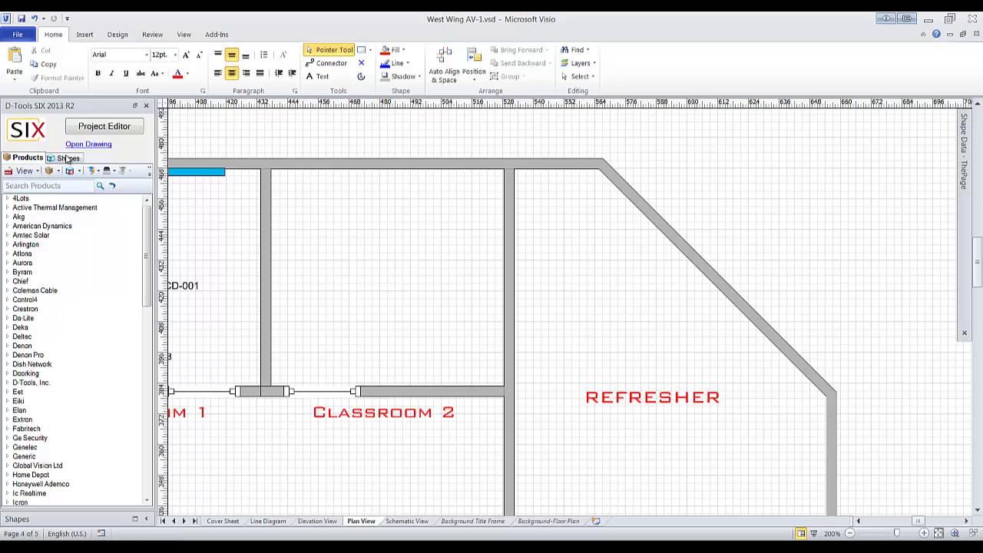
Show the D-Tools shape stencils with Location and System Shapes expanded, keeping Classroom 1 in view.
{"action": "left_click", "coordinate": [68, 159]}
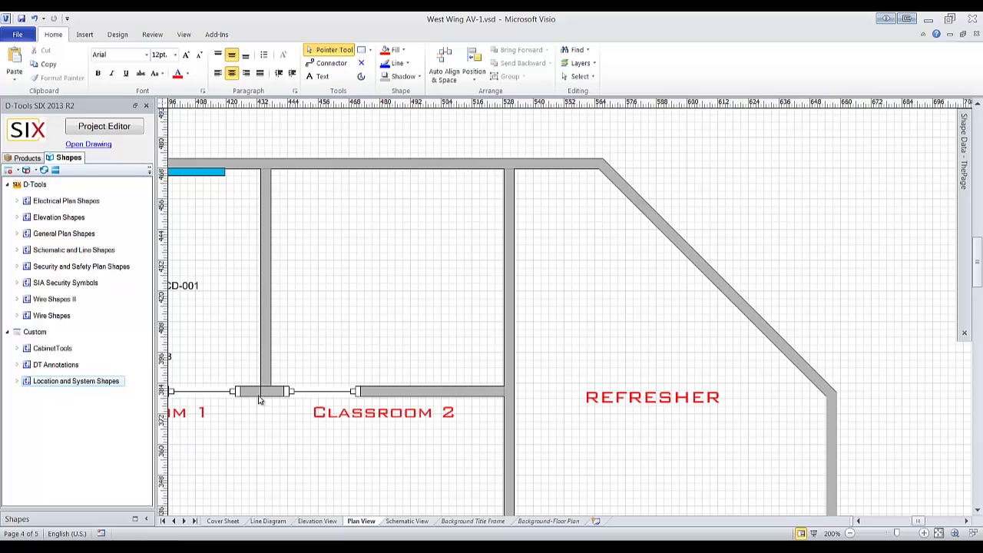
{"action": "left_click", "coordinate": [17, 381]}
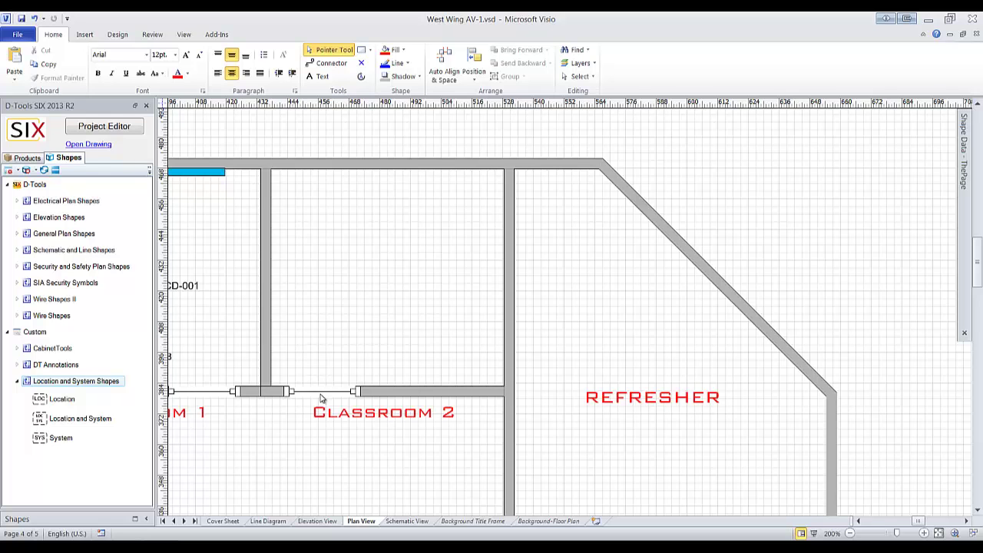
{"action": "left_click_drag", "start_coordinate": [323, 442], "coordinate": [557, 435]}
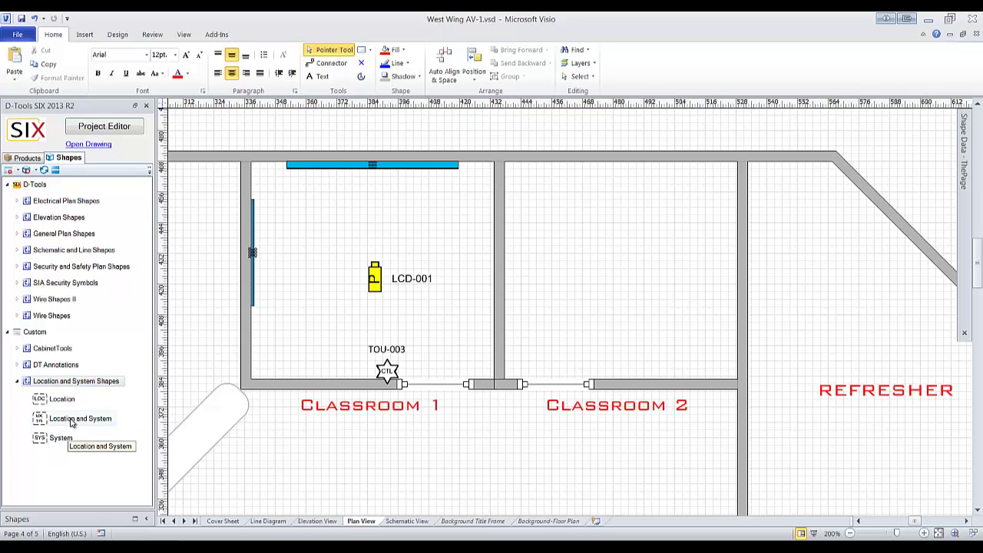
{"action": "left_click", "coordinate": [9, 171]}
{"action": "mouse_move", "coordinate": [38, 202]}
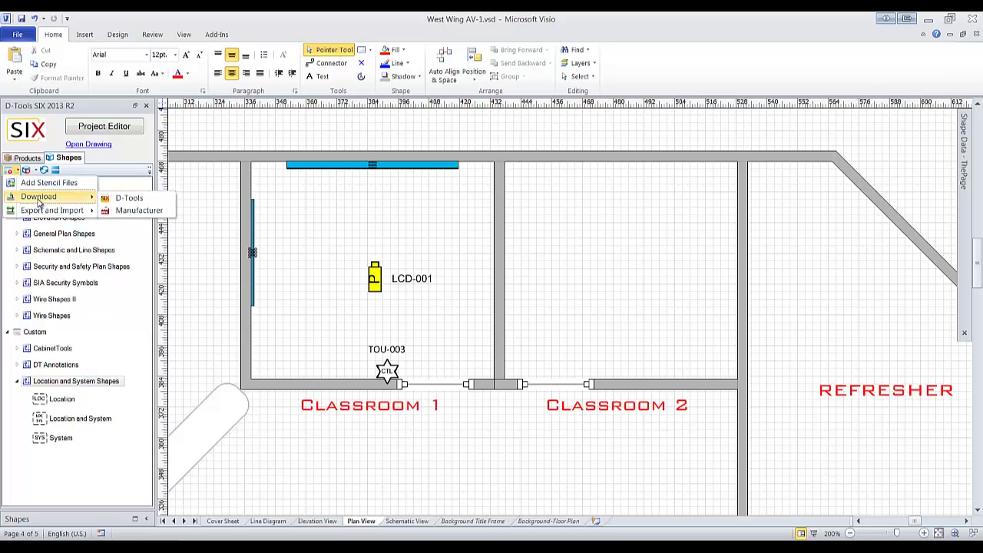
{"action": "mouse_move", "coordinate": [18, 172]}
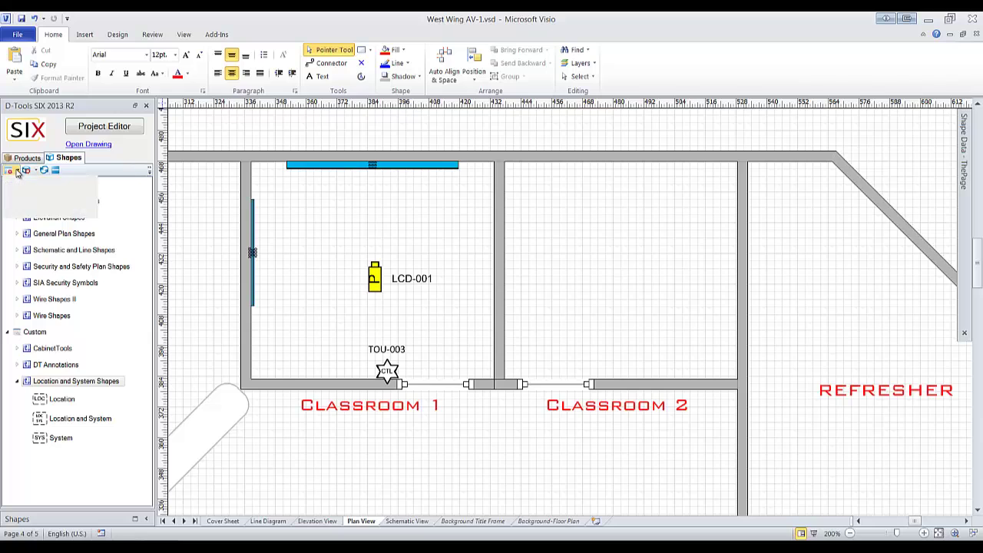
{"action": "mouse_move", "coordinate": [69, 197]}
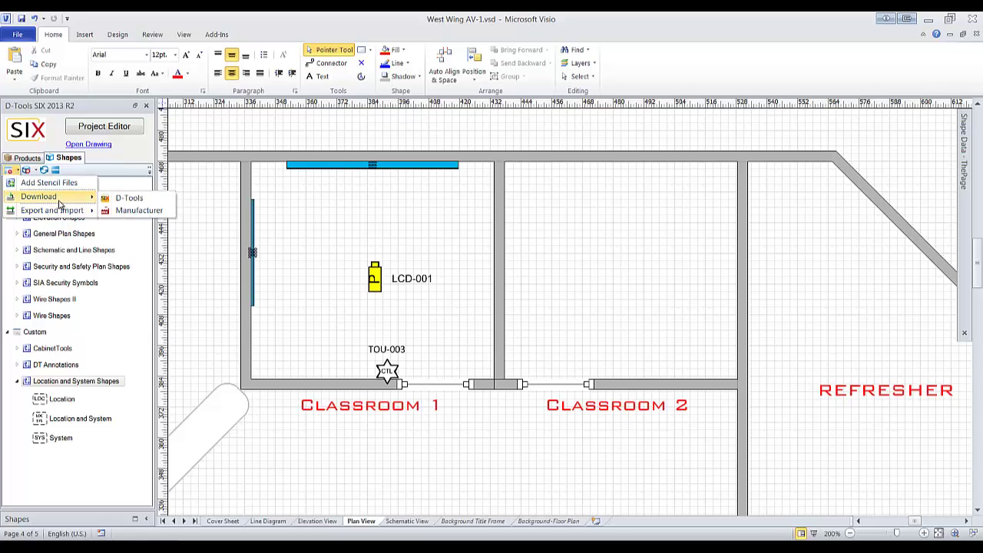
{"action": "left_click", "coordinate": [141, 199]}
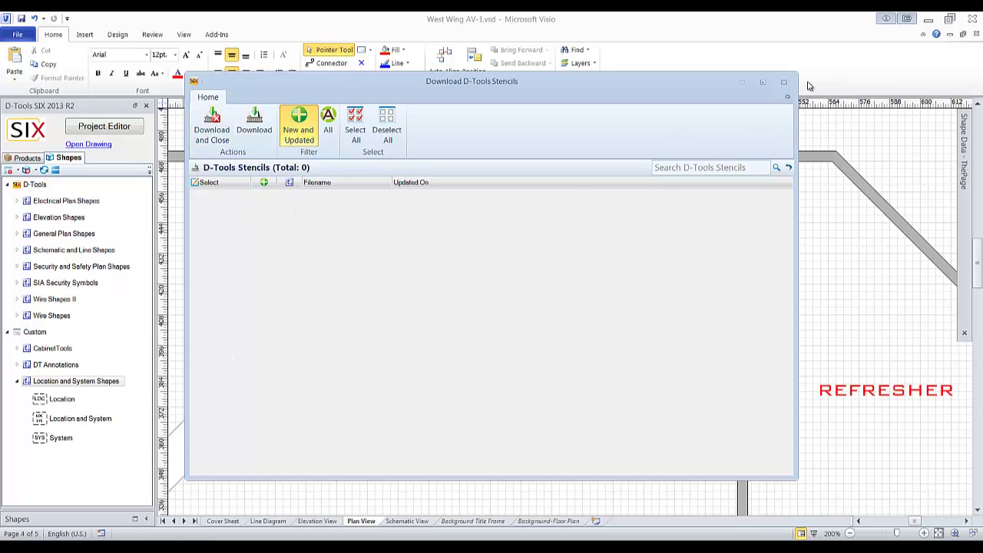
{"action": "left_click", "coordinate": [782, 83]}
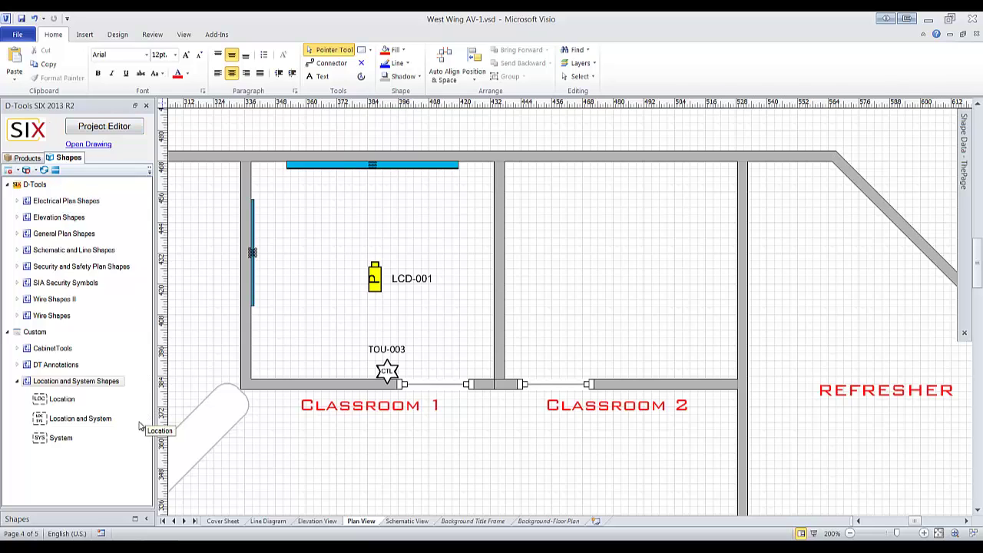
Drop a Location and System shape over the classrooms, assigned to Classroom 102 and AV System.
{"action": "left_click", "coordinate": [66, 418]}
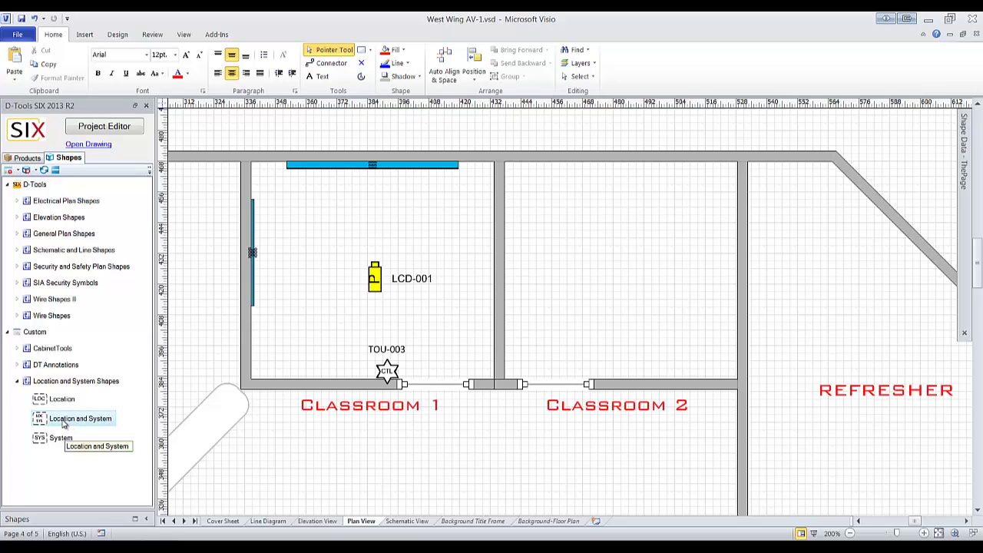
{"action": "left_click_drag", "start_coordinate": [61, 421], "coordinate": [576, 301]}
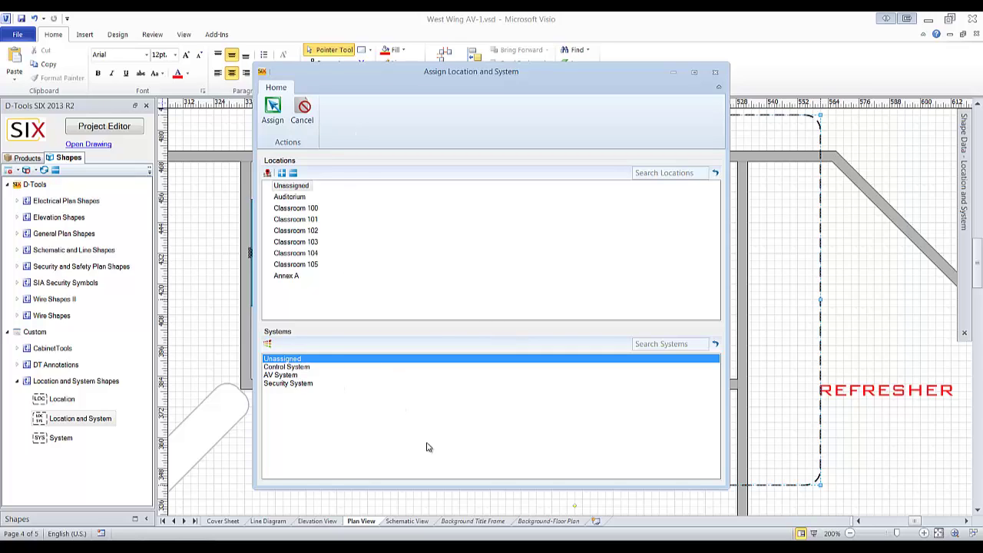
{"action": "left_click", "coordinate": [300, 214]}
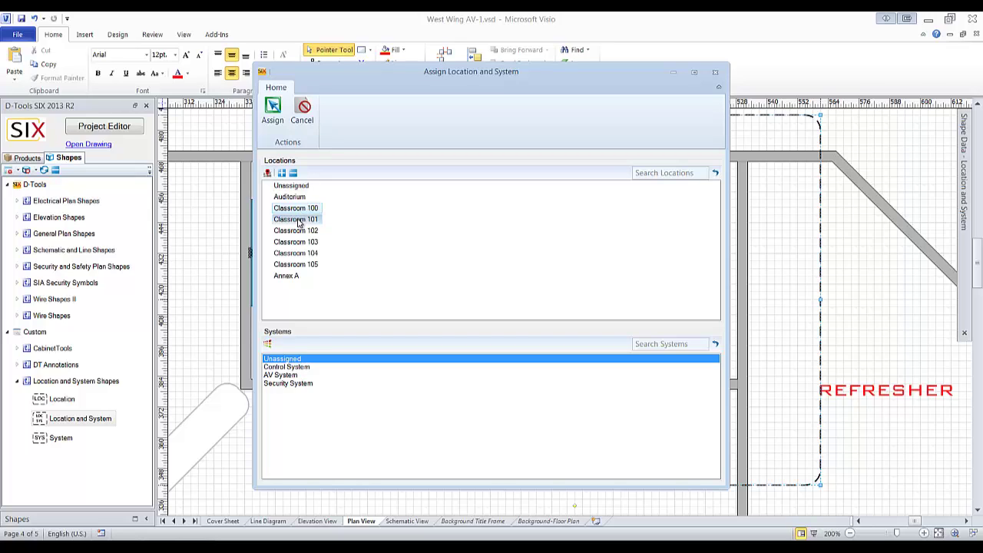
{"action": "left_click", "coordinate": [298, 231]}
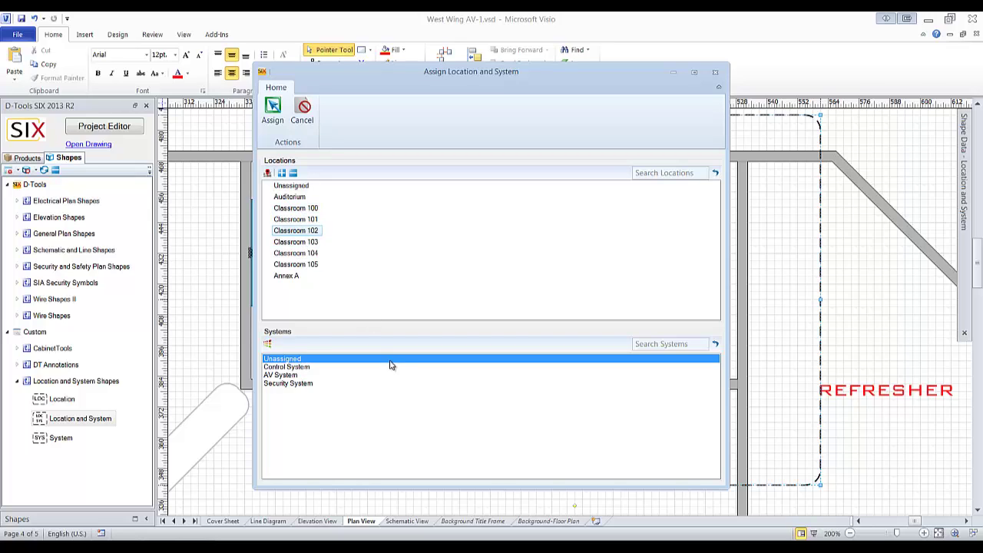
{"action": "left_click", "coordinate": [285, 375]}
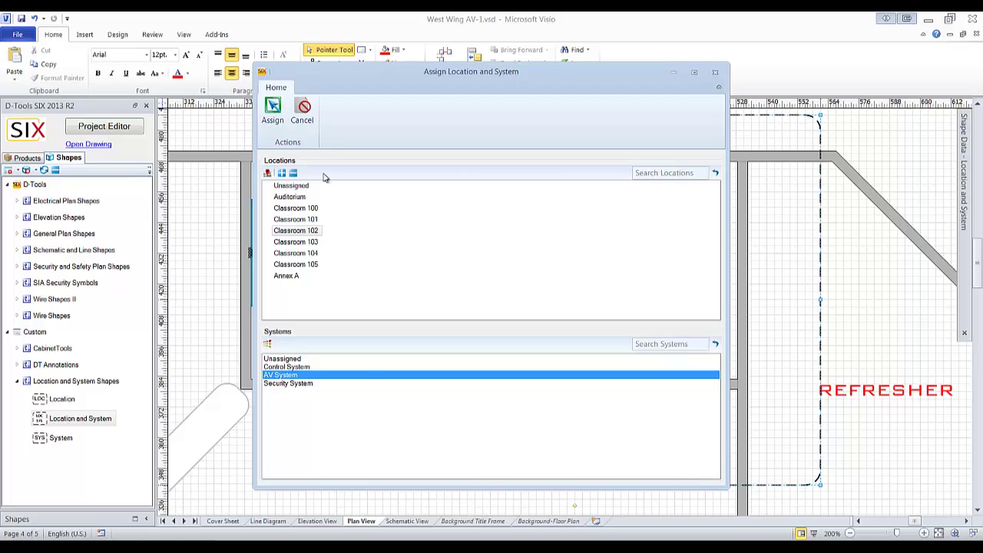
{"action": "left_click", "coordinate": [272, 115]}
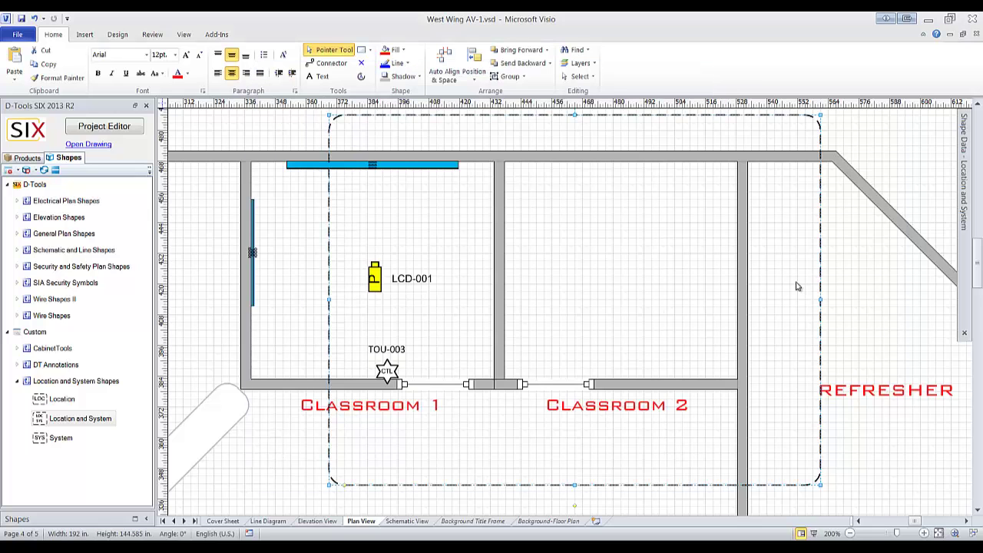
Shrink and move the Classroom 102 boundary to outline Classroom 2, then show the product catalogue.
{"action": "left_click_drag", "start_coordinate": [820, 115], "coordinate": [583, 294]}
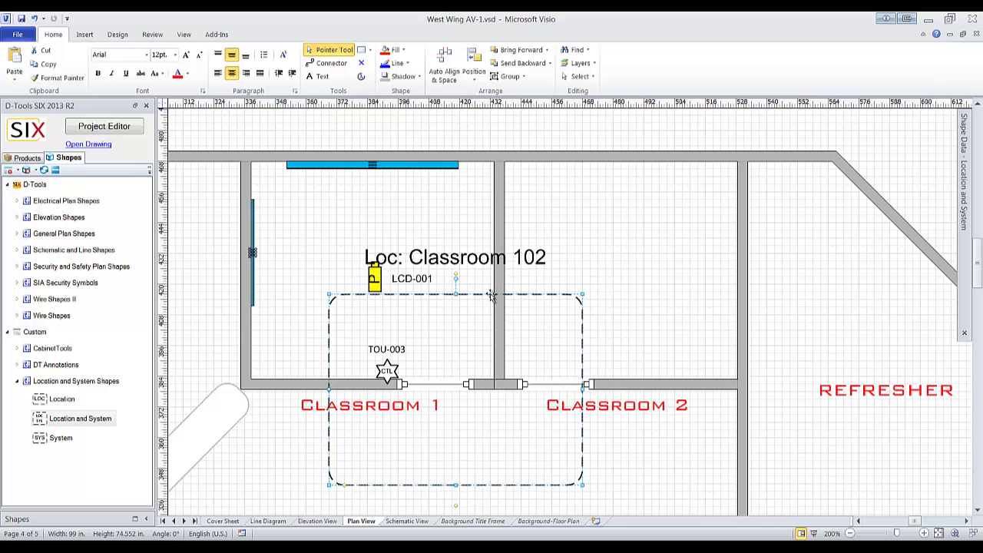
{"action": "left_click_drag", "start_coordinate": [490, 293], "coordinate": [666, 165]}
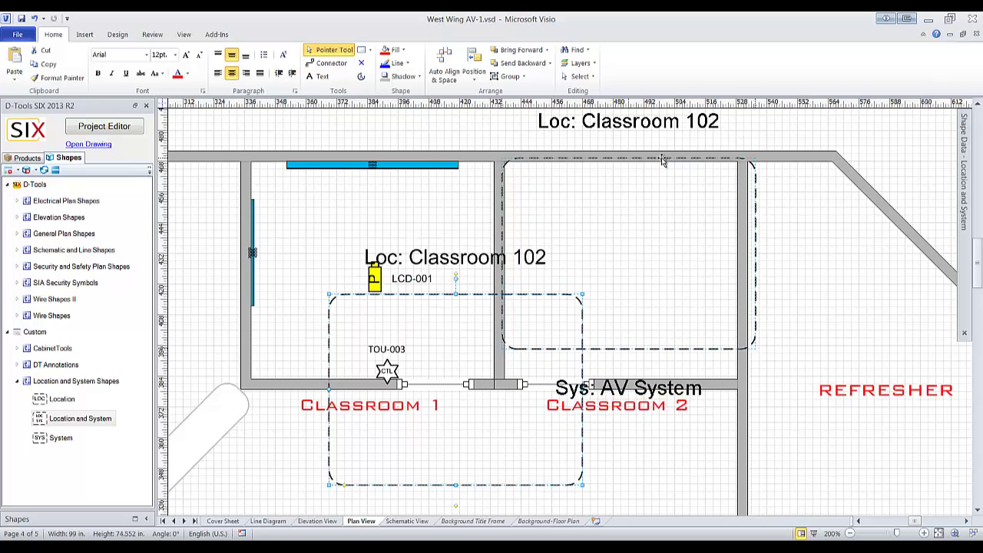
{"action": "mouse_move", "coordinate": [756, 253]}
{"action": "left_mouse_down"}
{"action": "mouse_move", "coordinate": [726, 252]}
{"action": "mouse_move", "coordinate": [739, 250]}
{"action": "left_mouse_up"}
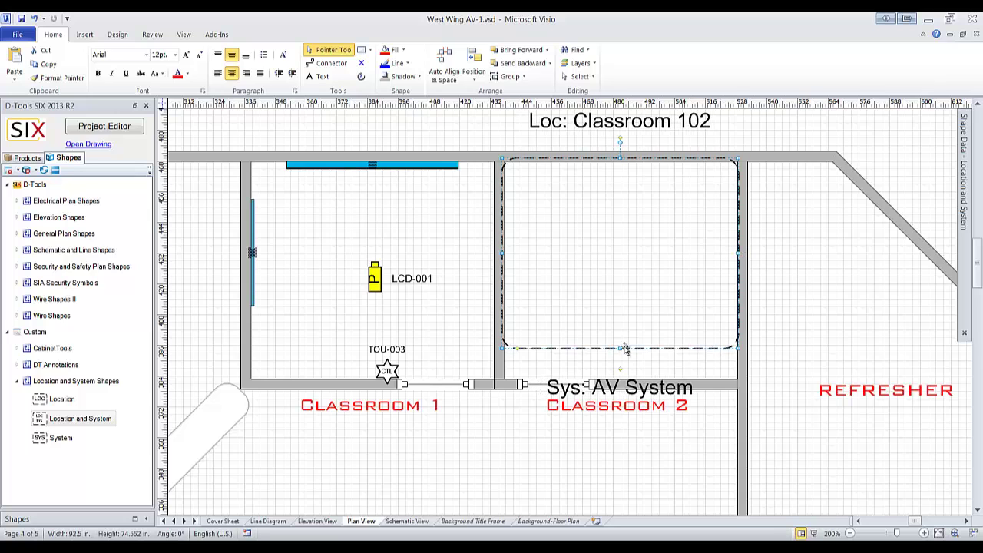
{"action": "left_click_drag", "start_coordinate": [621, 349], "coordinate": [626, 380]}
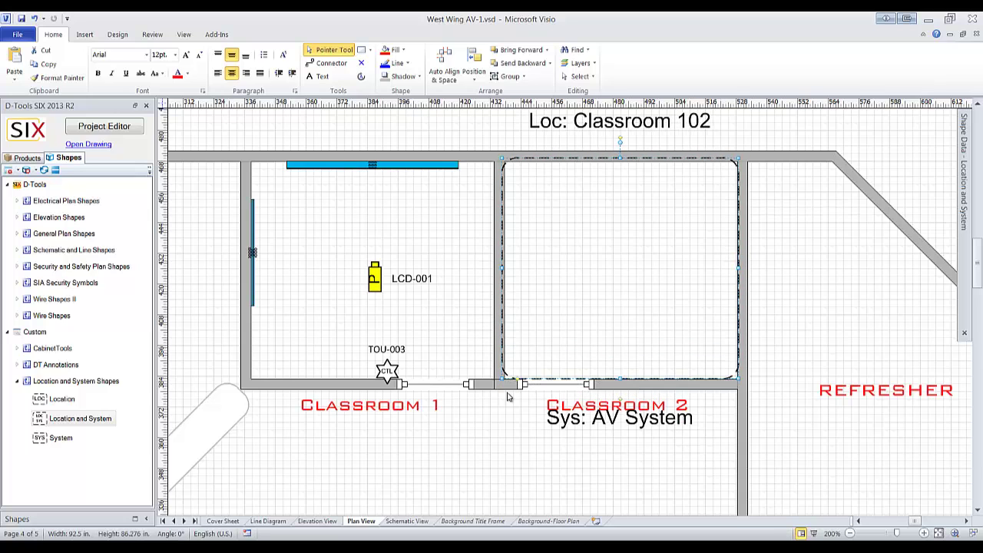
{"action": "left_click", "coordinate": [29, 159]}
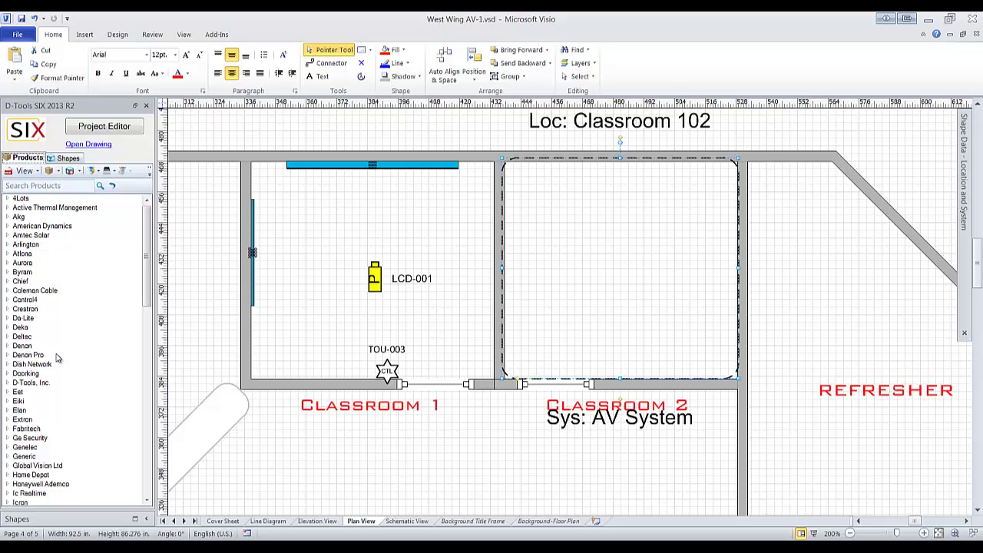
{"action": "left_click", "coordinate": [101, 130]}
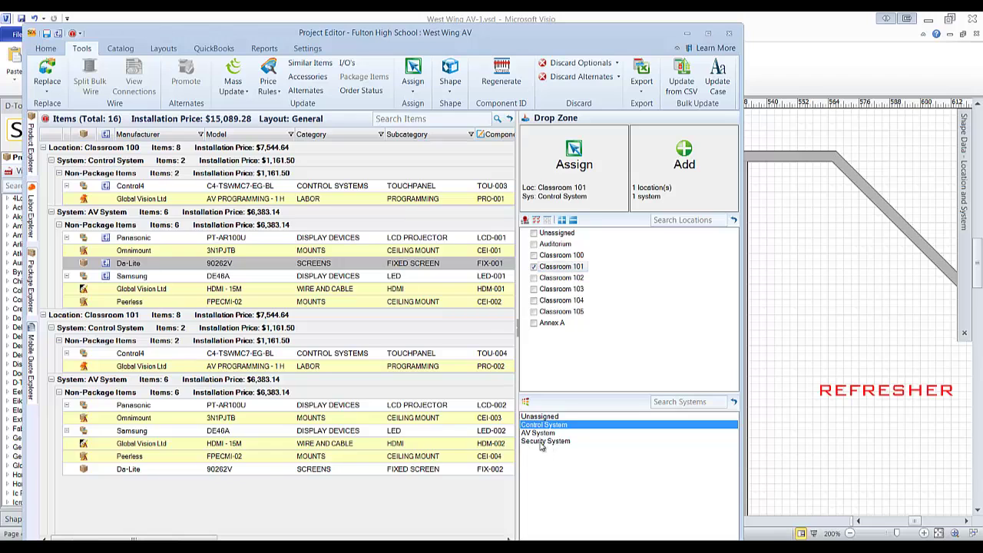
{"action": "left_click", "coordinate": [689, 34]}
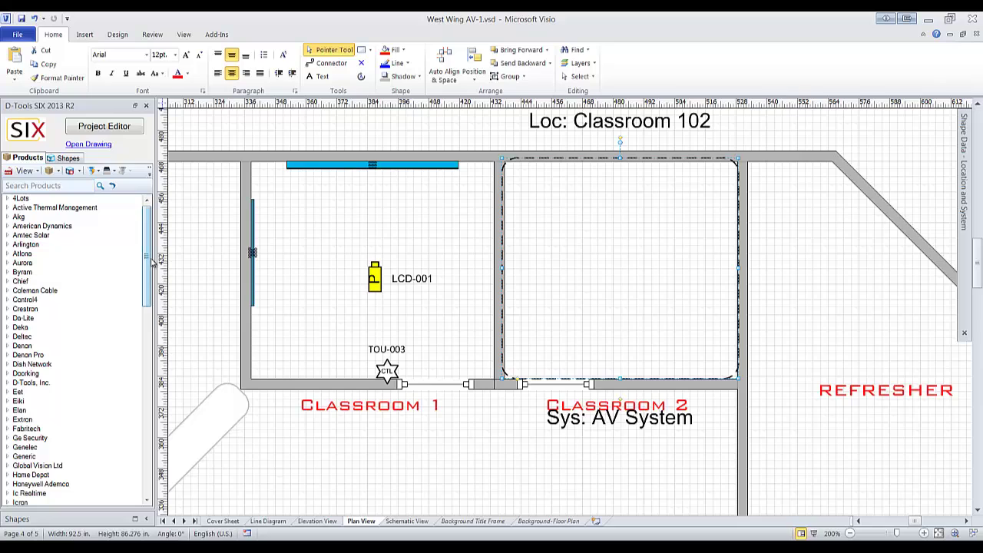
Search products for 'smart', drop the Smart Technologies SB680 screen into Classroom 2, and check the item list.
{"action": "left_click", "coordinate": [69, 189]}
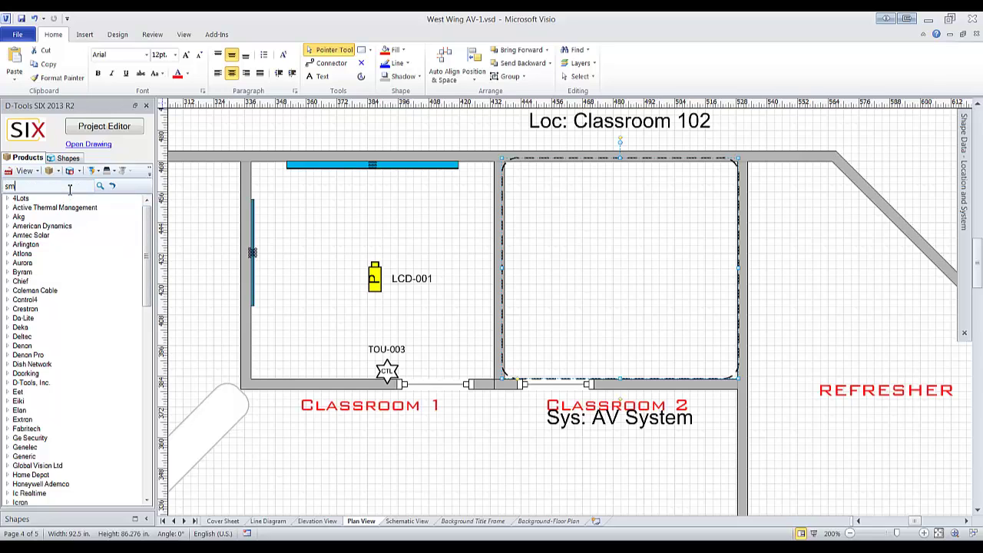
{"action": "key", "text": "Return"}
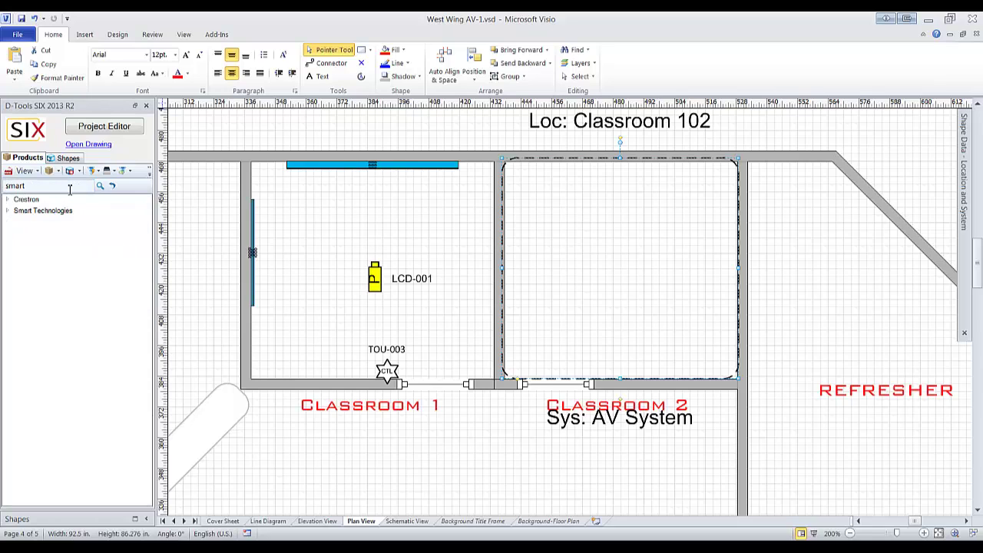
{"action": "left_click", "coordinate": [15, 211]}
{"action": "left_click", "coordinate": [7, 211]}
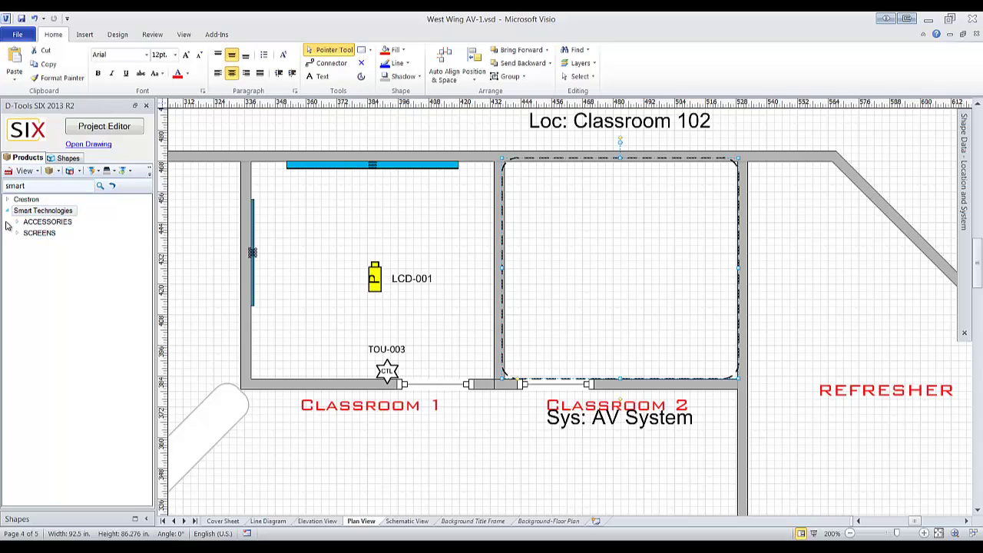
{"action": "left_click", "coordinate": [17, 233]}
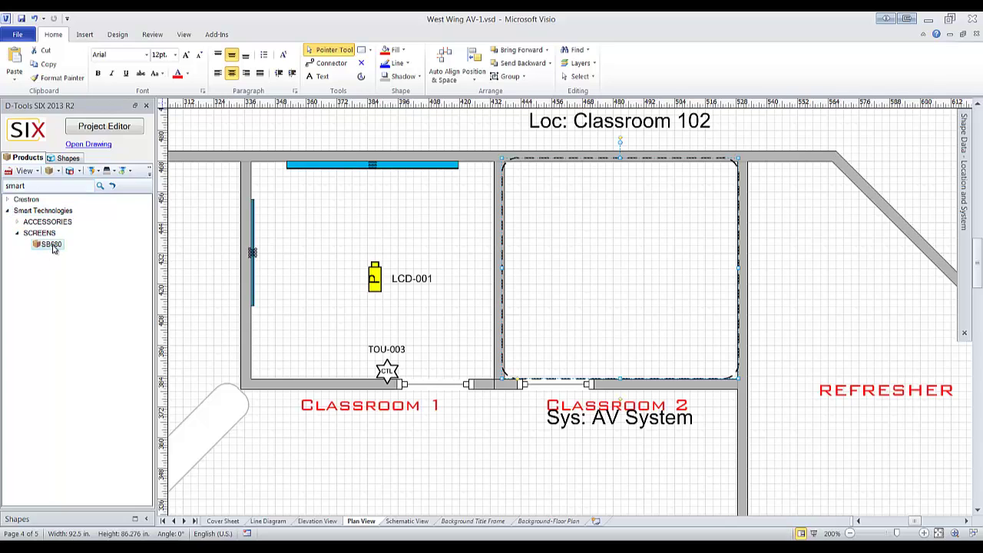
{"action": "left_click_drag", "start_coordinate": [52, 246], "coordinate": [627, 268]}
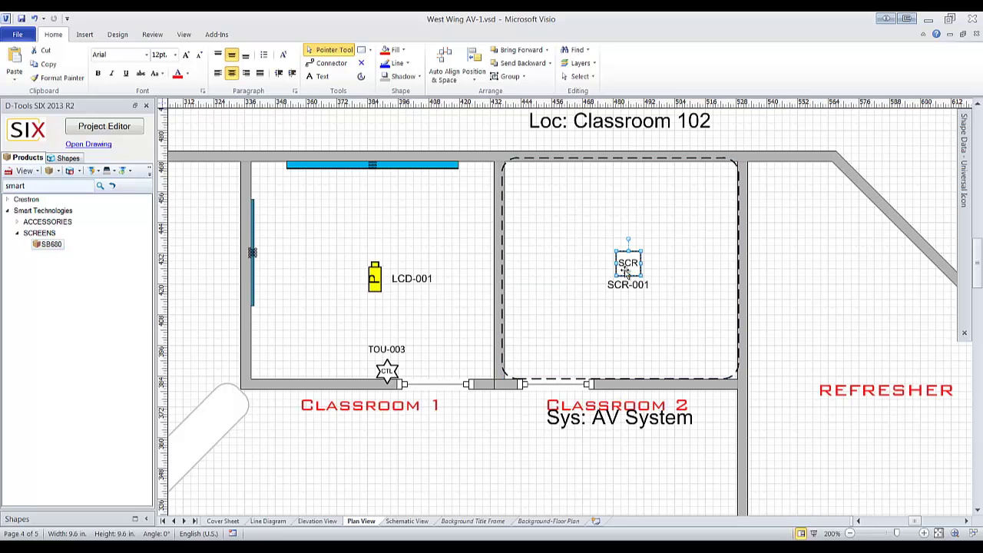
{"action": "left_click", "coordinate": [110, 127]}
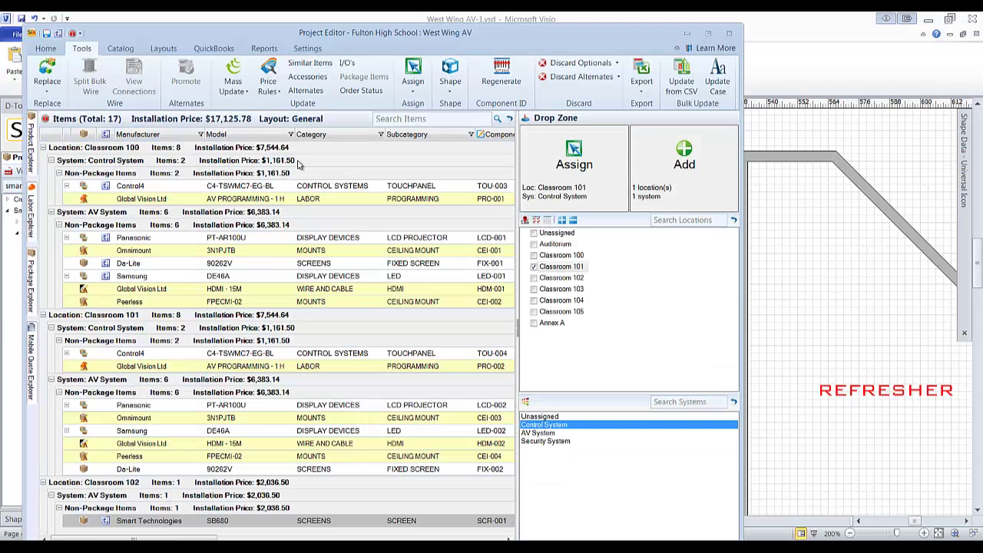
{"action": "left_click", "coordinate": [349, 305]}
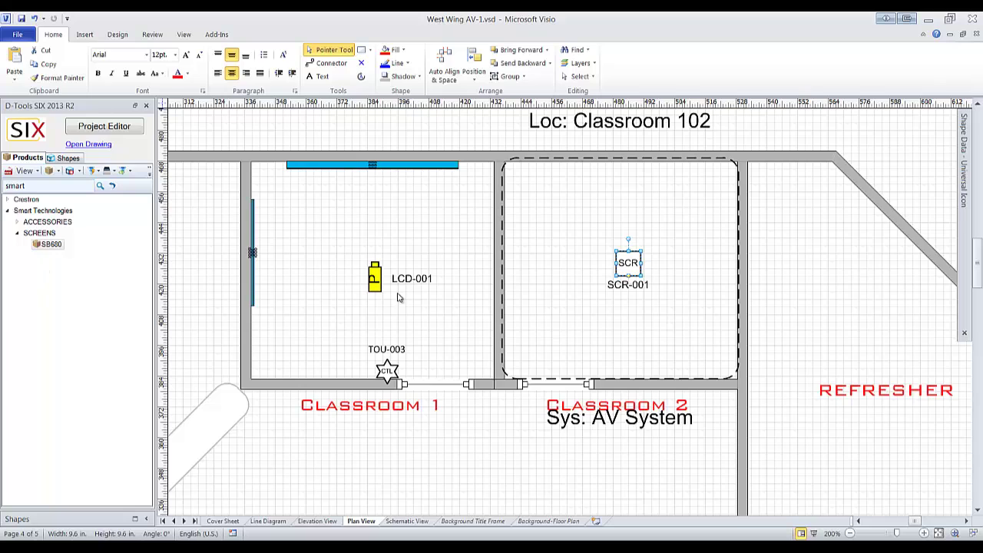
Nudge the LCD-001 projector slightly to the right in Classroom 1.
{"action": "left_click", "coordinate": [64, 159]}
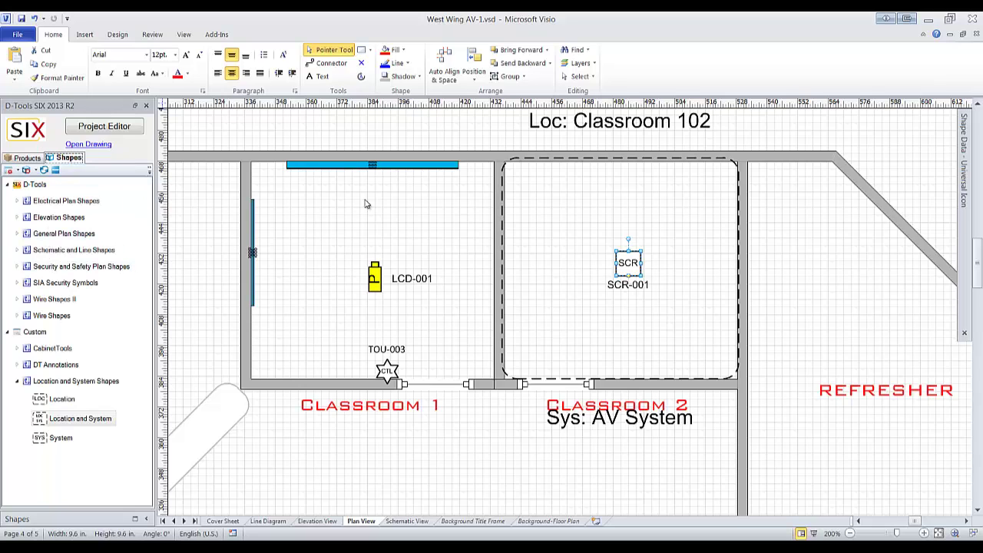
{"action": "left_click", "coordinate": [371, 286]}
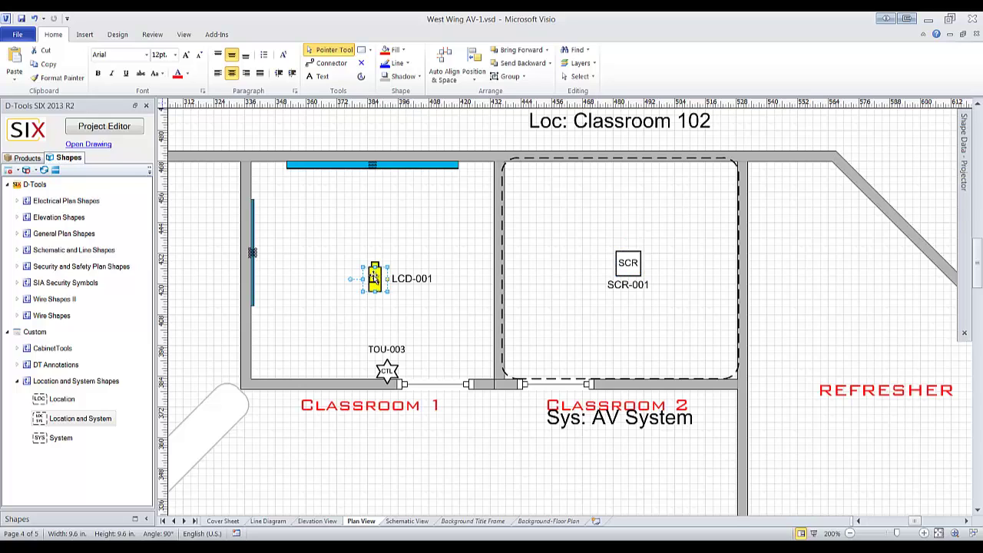
{"action": "mouse_move", "coordinate": [374, 278]}
{"action": "left_mouse_down"}
{"action": "mouse_move", "coordinate": [589, 206]}
{"action": "mouse_move", "coordinate": [373, 225]}
{"action": "mouse_move", "coordinate": [378, 275]}
{"action": "left_mouse_up"}
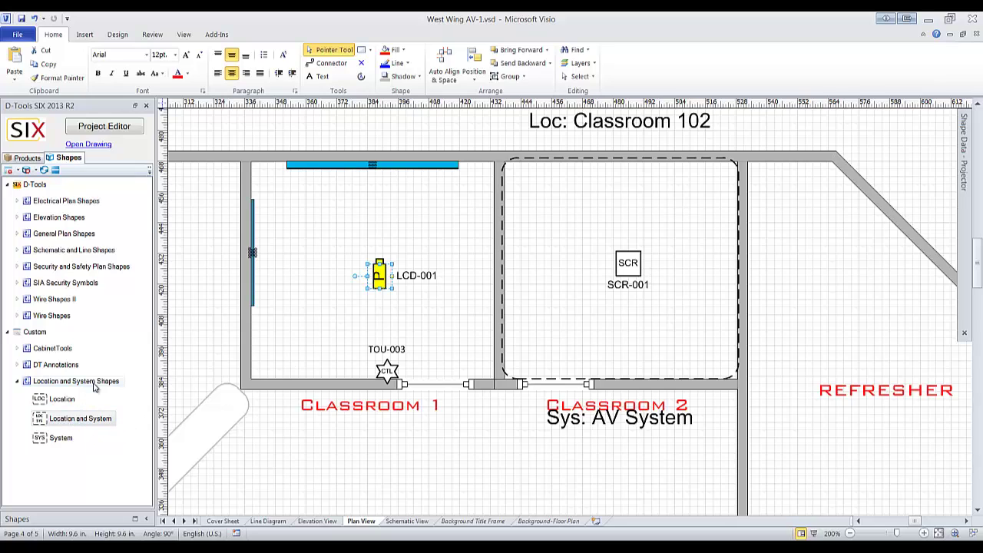
{"action": "left_click", "coordinate": [464, 246]}
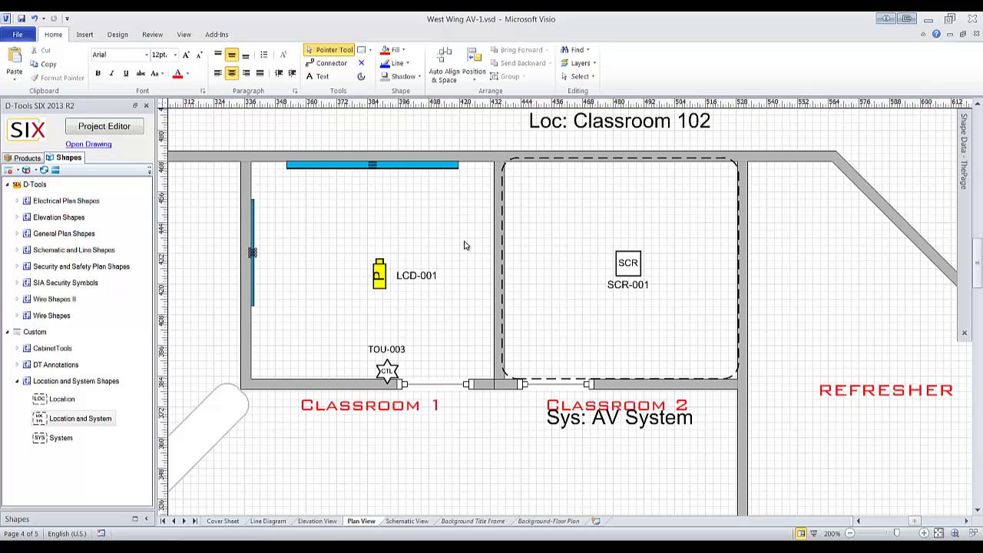
{"action": "scroll", "coordinate": [464, 246], "scroll_direction": "up", "scroll_amount": 3}
{"action": "scroll", "coordinate": [455, 241], "scroll_direction": "down", "scroll_amount": 1}
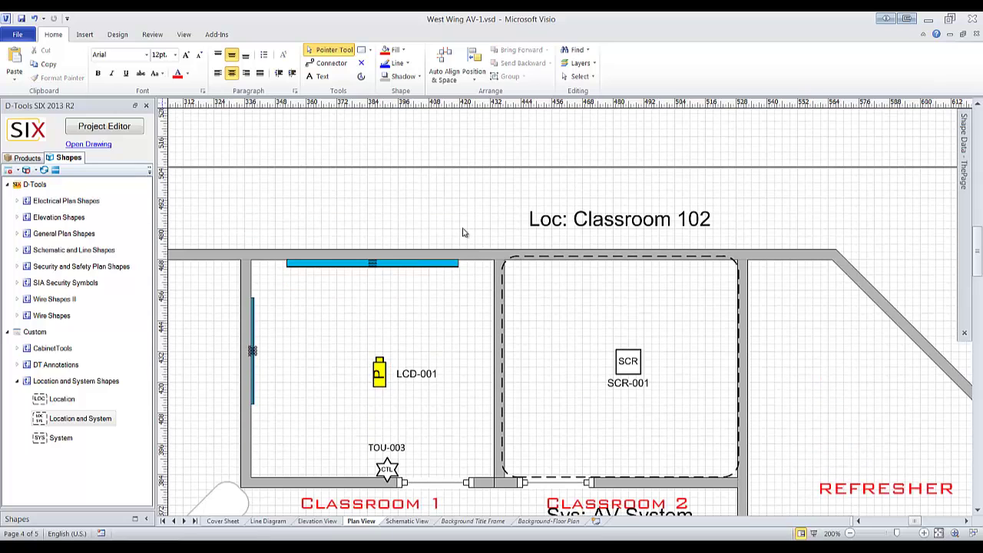
{"action": "scroll", "coordinate": [463, 229], "scroll_direction": "down", "scroll_amount": 5, "text": "ctrl"}
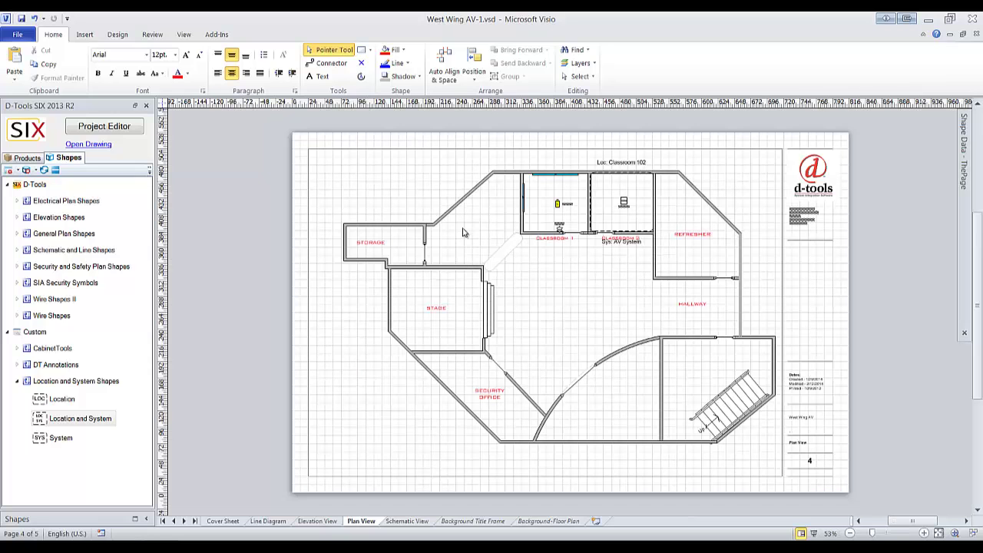
Review the project item list, then zoom in on Classroom 1 and Classroom 2.
{"action": "left_click", "coordinate": [108, 128]}
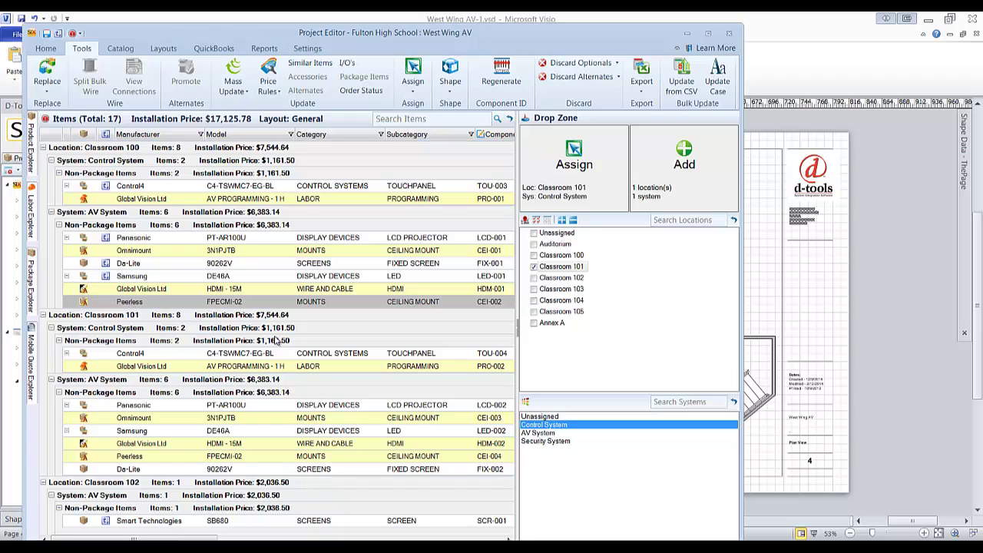
{"action": "left_click", "coordinate": [758, 288]}
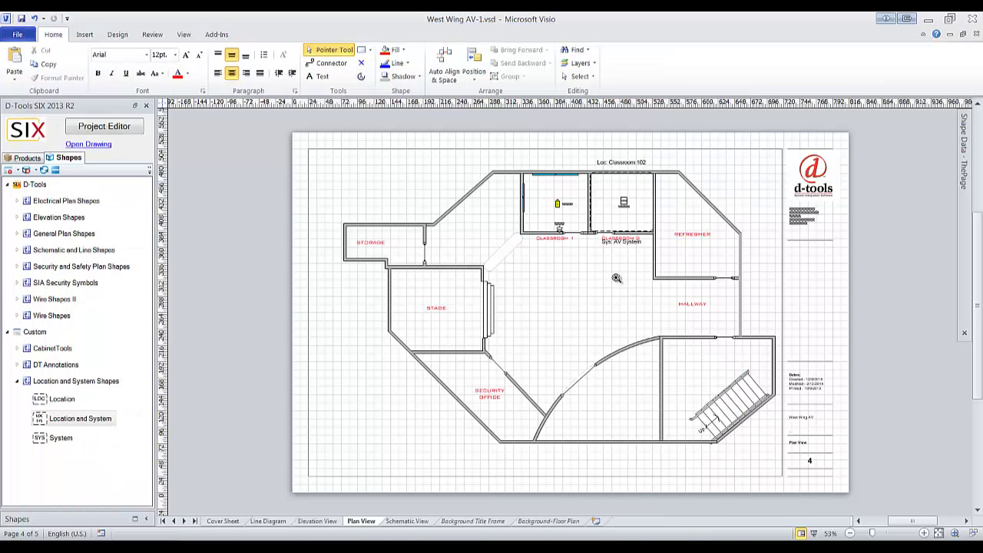
{"action": "left_click_drag", "start_coordinate": [513, 169], "coordinate": [655, 255]}
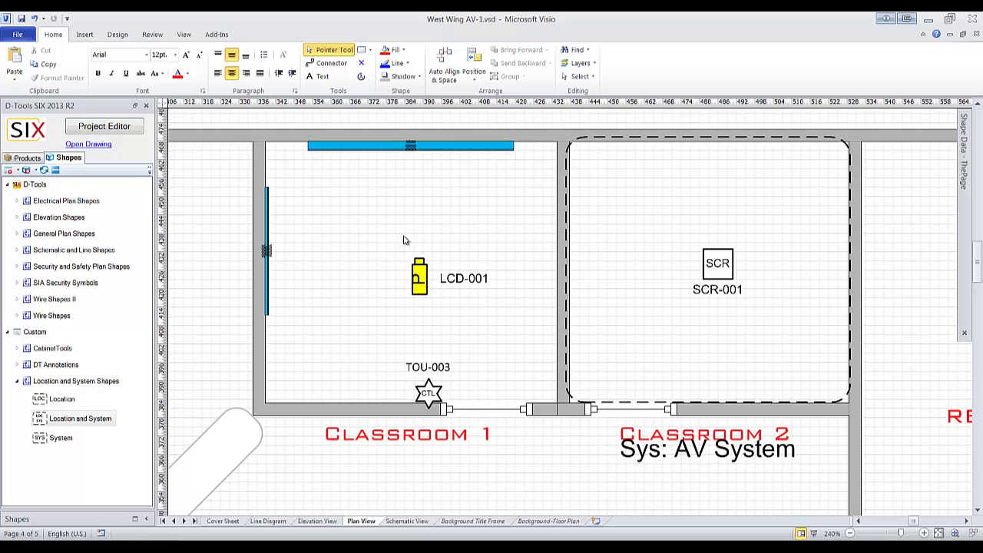
Check the drawing's Layer Properties, expand Wire Shapes, and switch the panel to the product catalogue.
{"action": "left_click", "coordinate": [581, 63]}
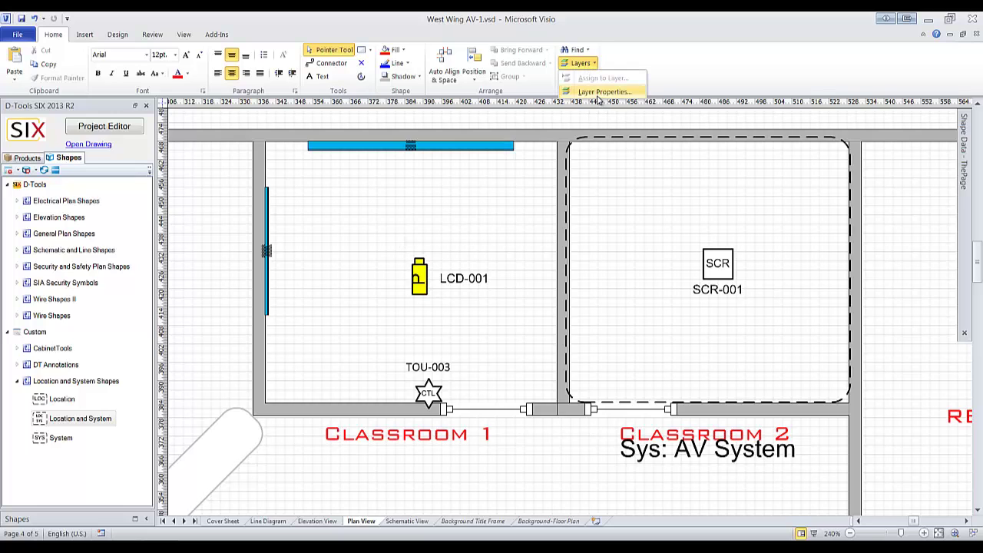
{"action": "left_click", "coordinate": [601, 96]}
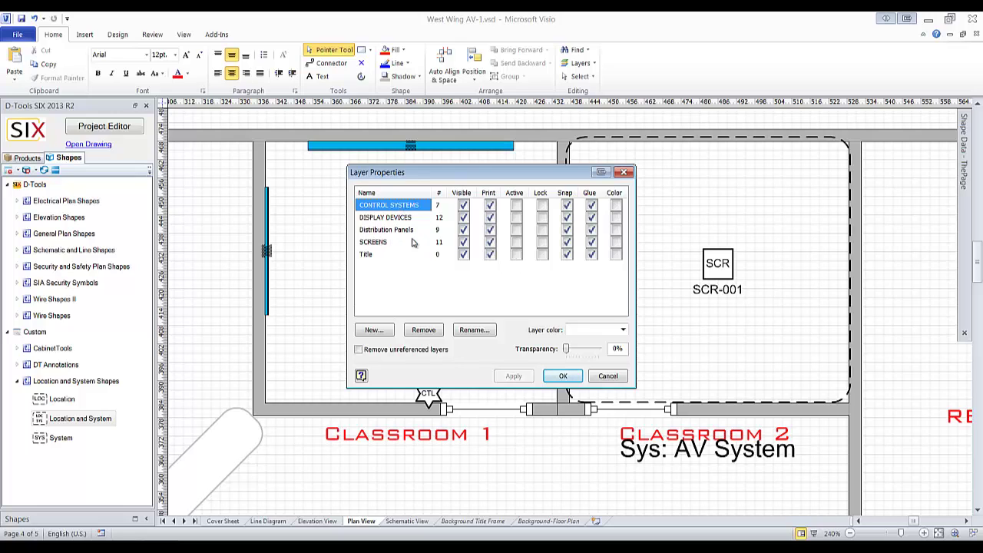
{"action": "left_click", "coordinate": [625, 172]}
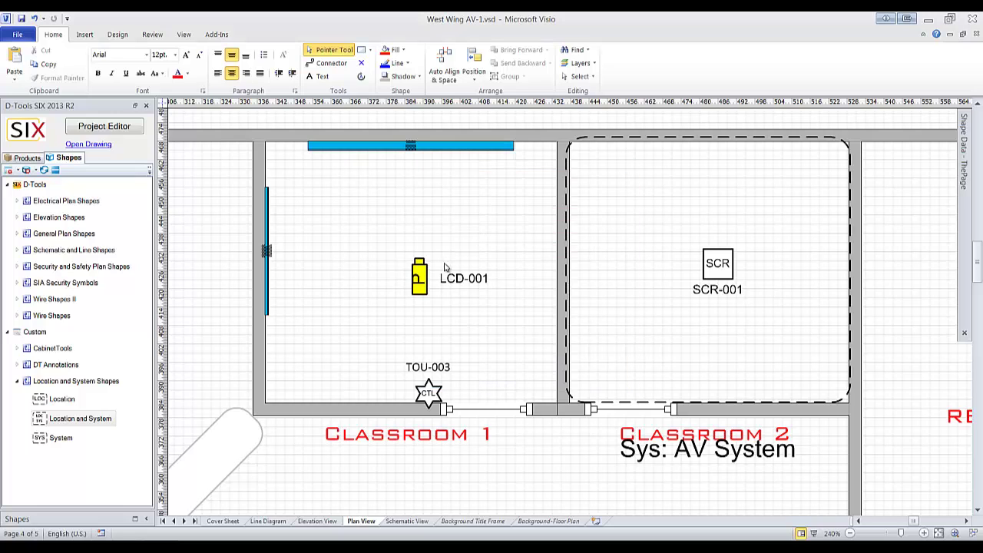
{"action": "left_click", "coordinate": [17, 315]}
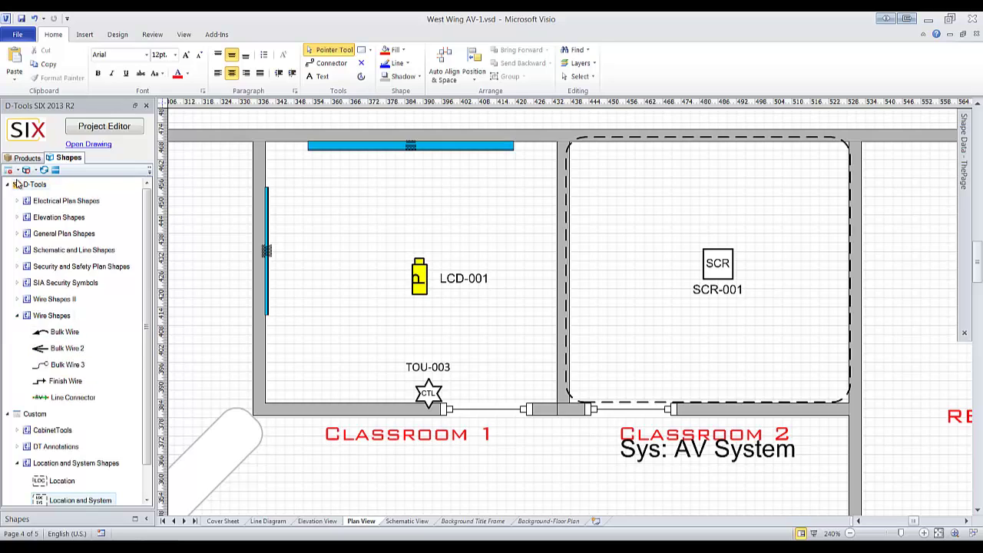
{"action": "left_click", "coordinate": [27, 157]}
Search products for Liberty and run a 14-2C-GRY bulk wire across Classroom 1, confirming the assignment.
{"action": "double_click", "coordinate": [46, 186]}
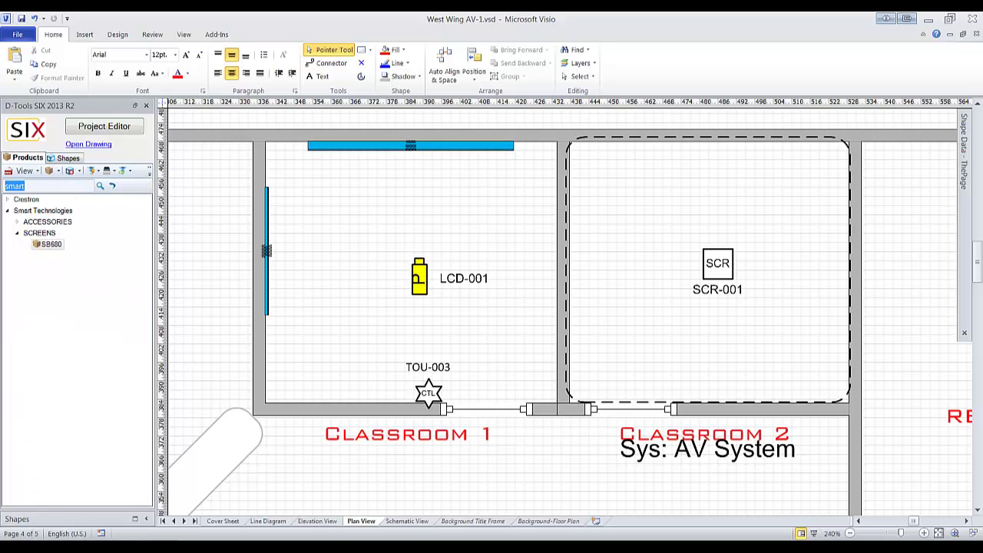
{"action": "key", "text": "BackSpace"}
{"action": "key", "text": "Return"}
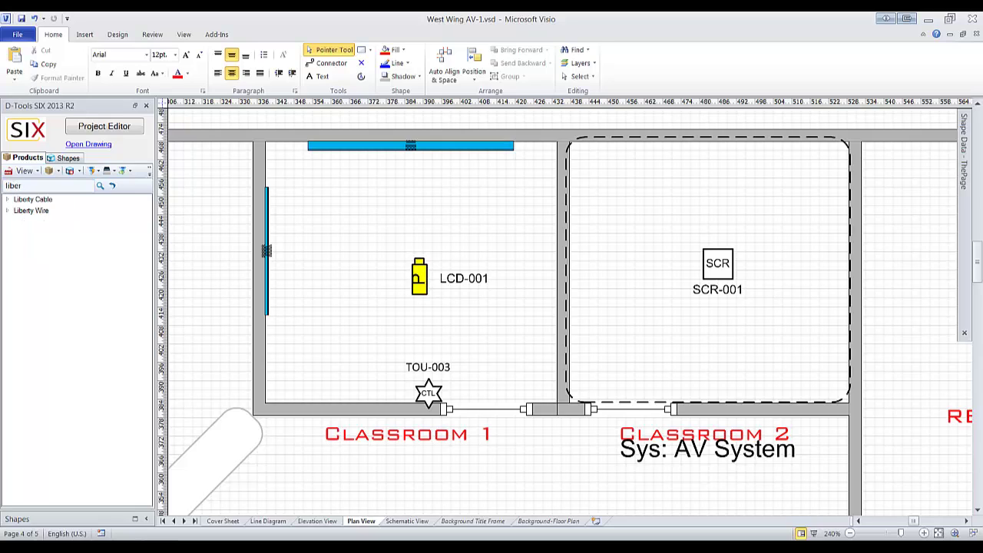
{"action": "left_click", "coordinate": [8, 199]}
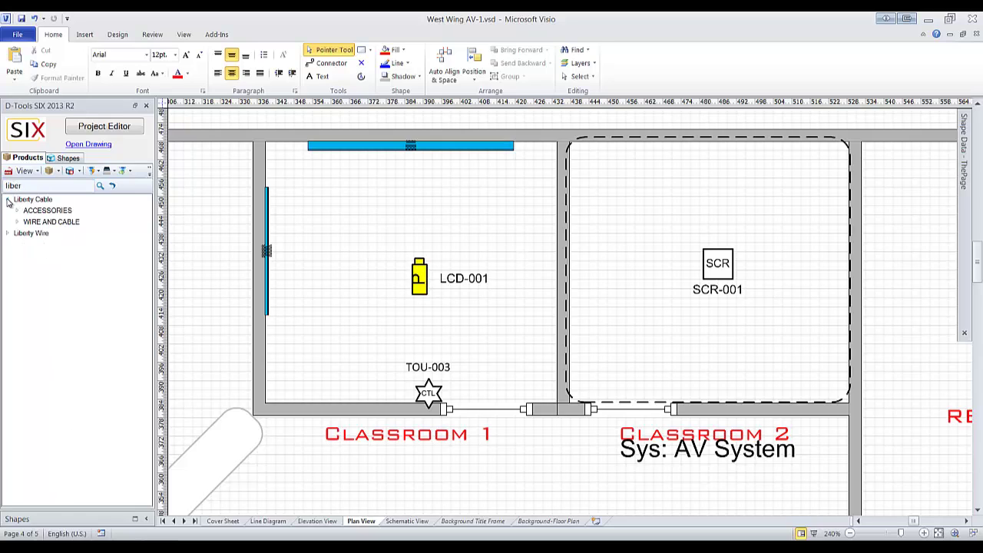
{"action": "left_click", "coordinate": [17, 222]}
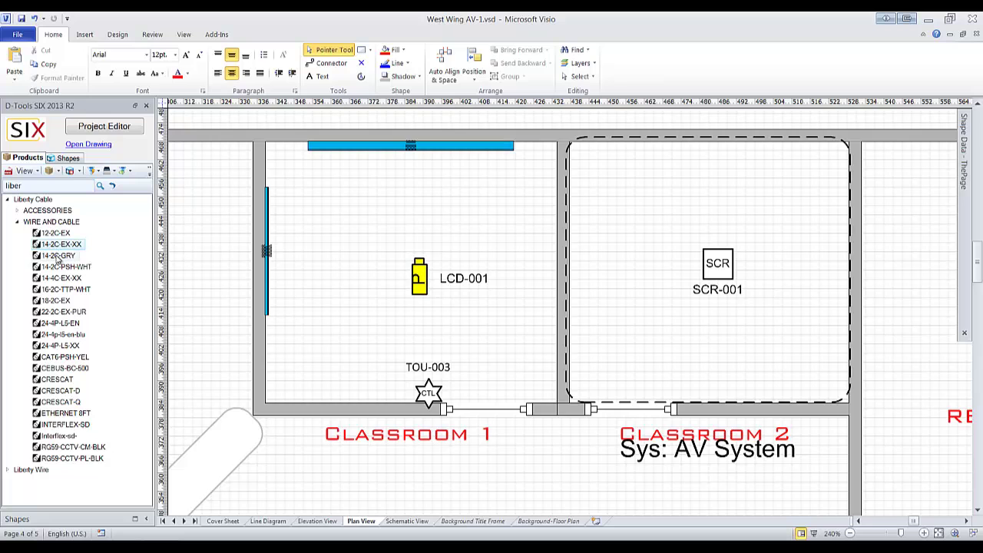
{"action": "left_click_drag", "start_coordinate": [55, 261], "coordinate": [370, 232]}
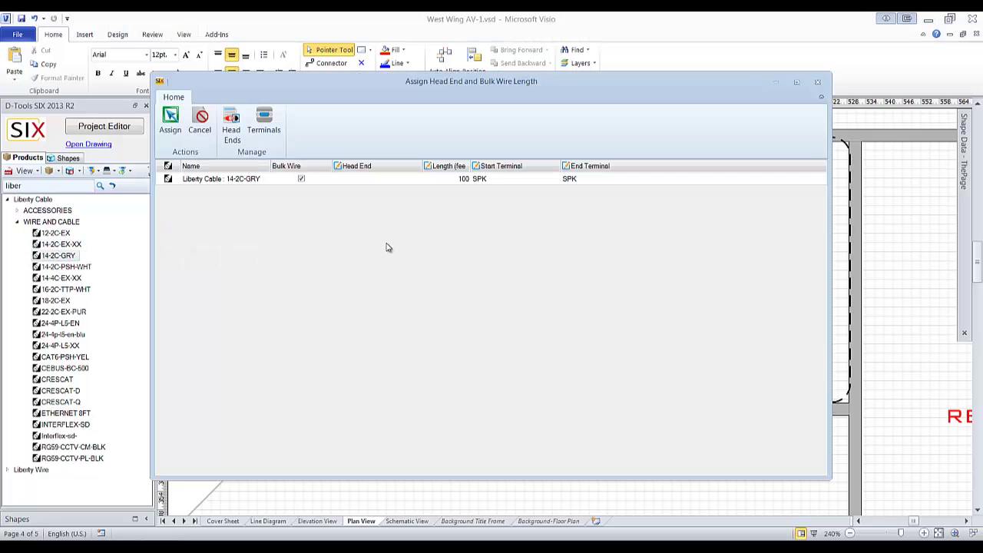
{"action": "left_click", "coordinate": [171, 121]}
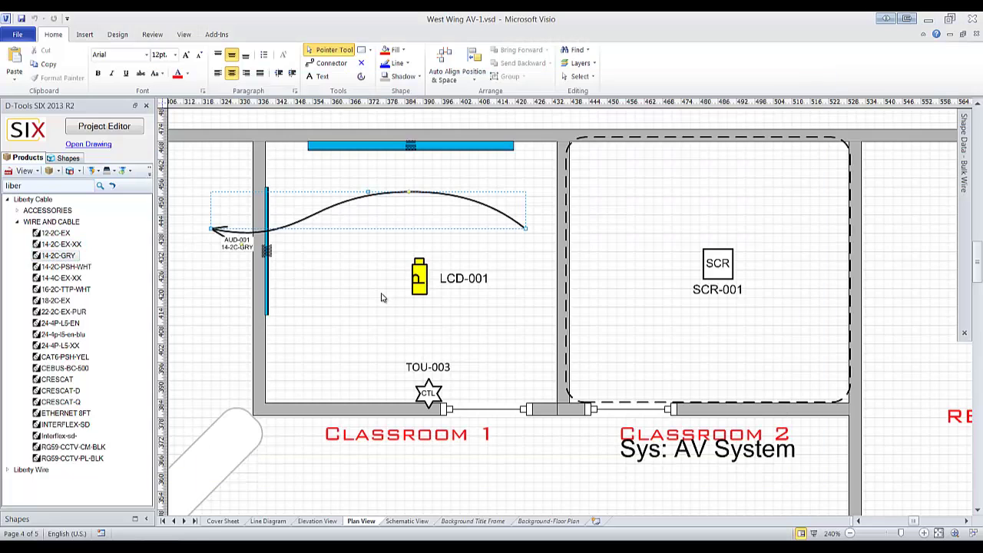
Check the wire's layer, nudge wire AUD-001 slightly lower, and open its product details.
{"action": "left_click", "coordinate": [582, 63]}
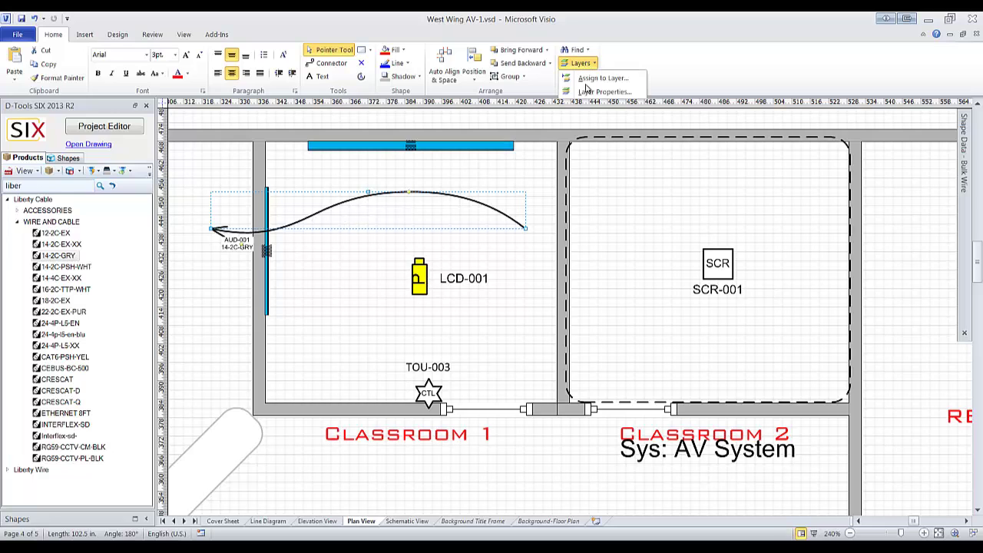
{"action": "left_click", "coordinate": [599, 95]}
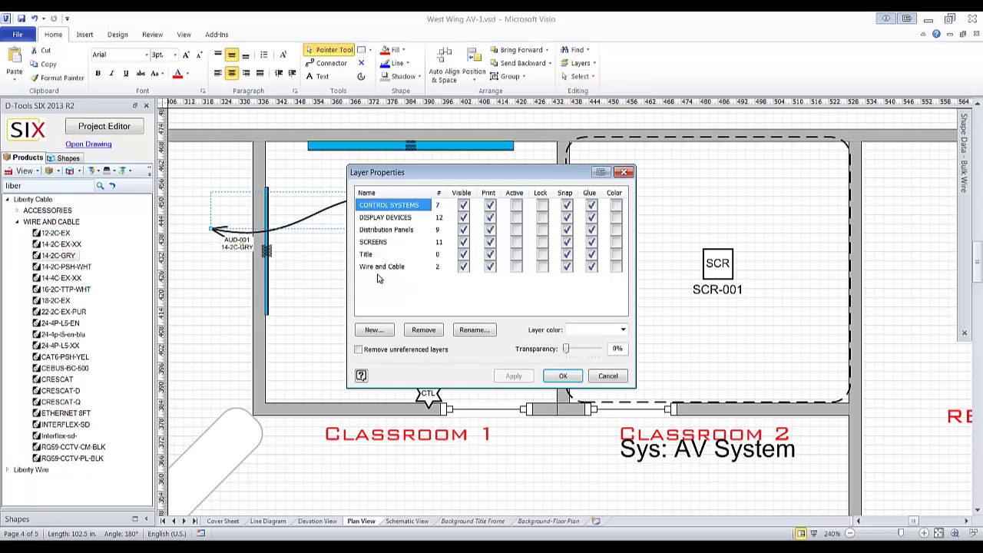
{"action": "left_click", "coordinate": [623, 172]}
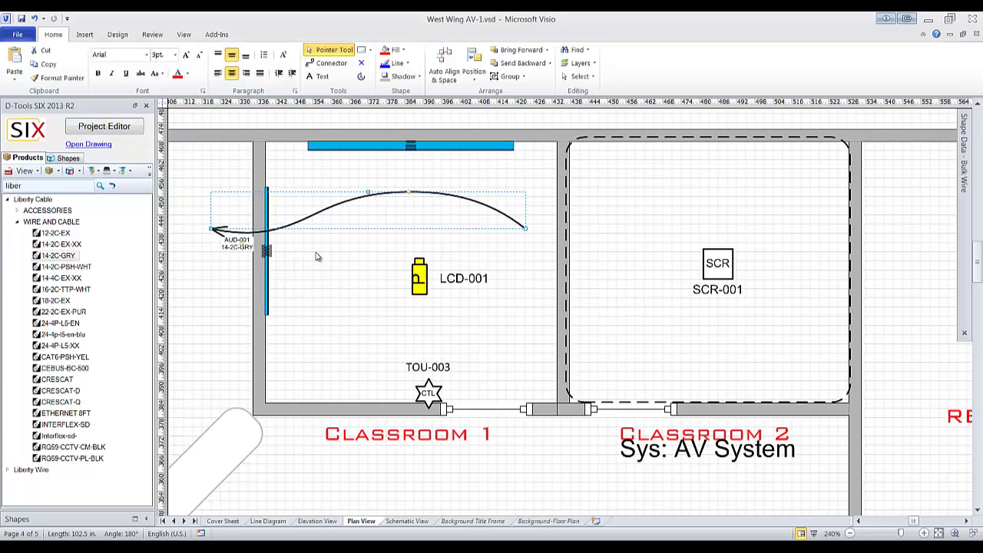
{"action": "mouse_move", "coordinate": [308, 220]}
{"action": "left_mouse_down"}
{"action": "mouse_move", "coordinate": [304, 259]}
{"action": "mouse_move", "coordinate": [309, 227]}
{"action": "left_mouse_up"}
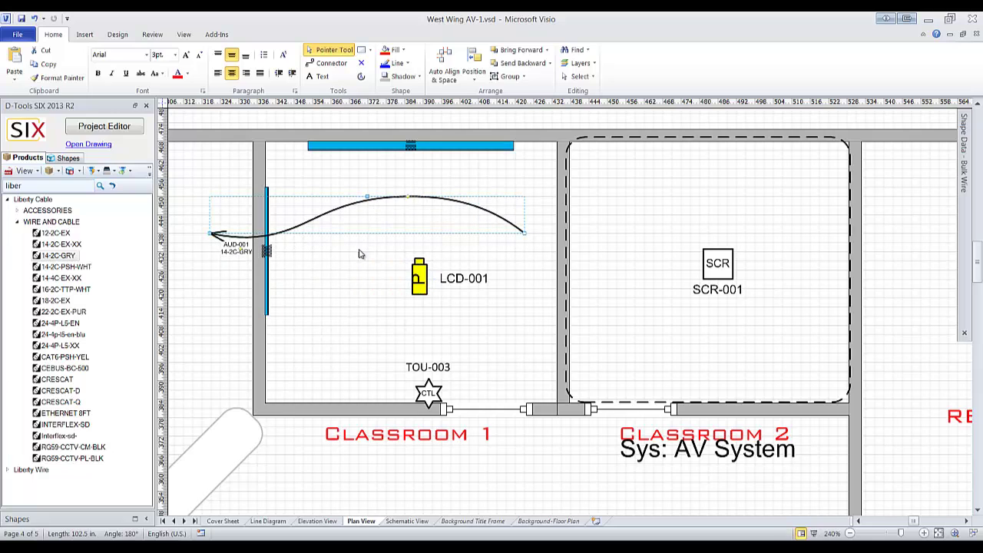
{"action": "double_click", "coordinate": [330, 217]}
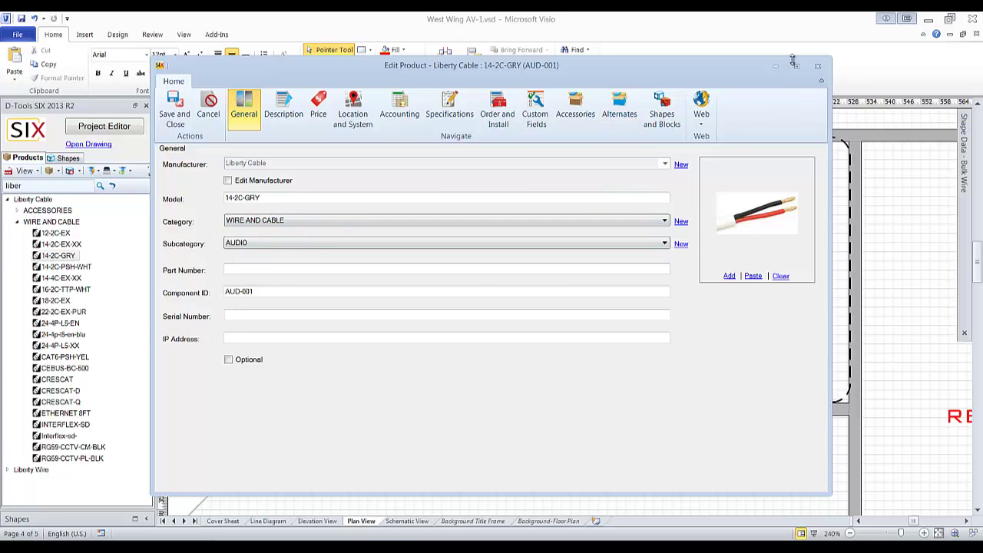
Close the cable details, inspect the wire layer setting in Project Settings unchanged, and confirm 18 items, $17,193.78.
{"action": "left_click", "coordinate": [819, 68]}
{"action": "left_click", "coordinate": [103, 126]}
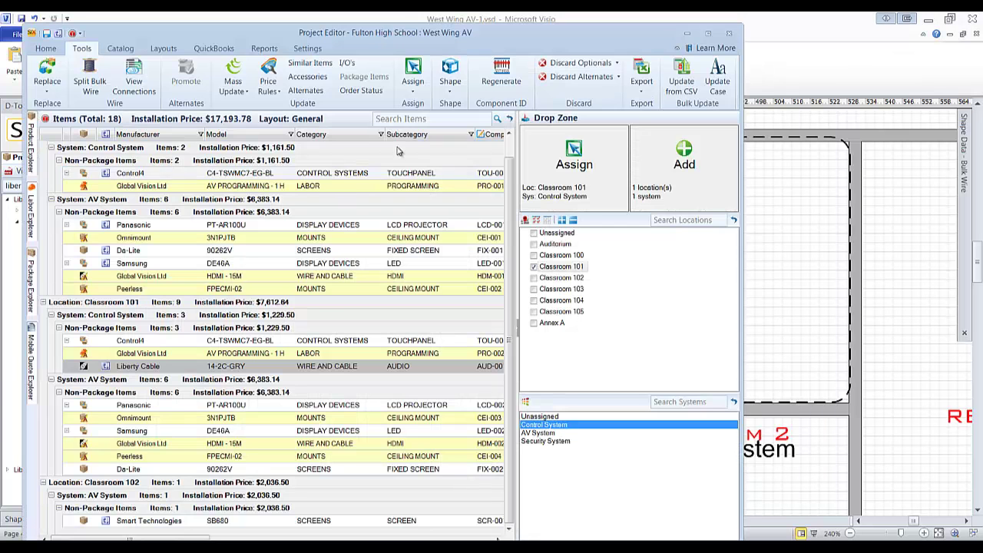
{"action": "left_click", "coordinate": [307, 48]}
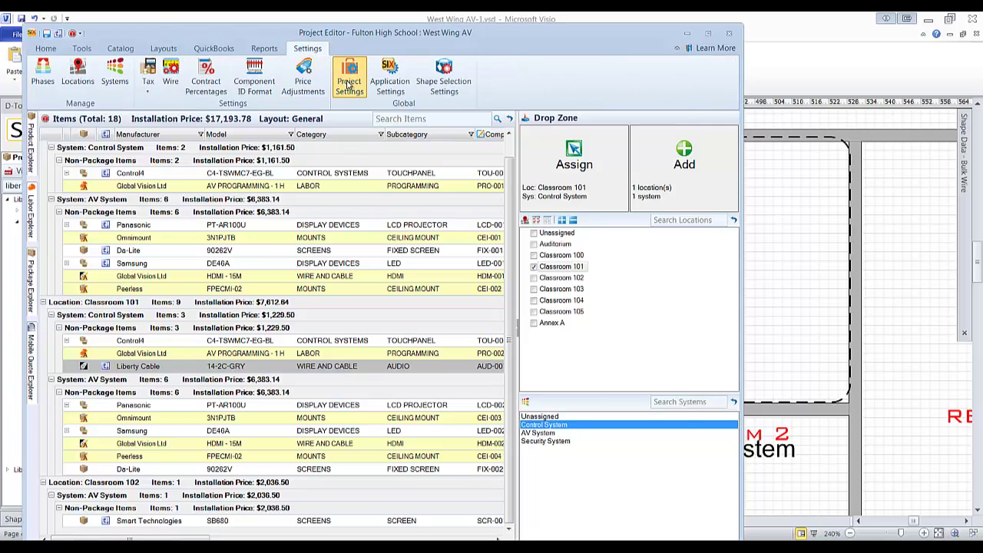
{"action": "left_click", "coordinate": [348, 80]}
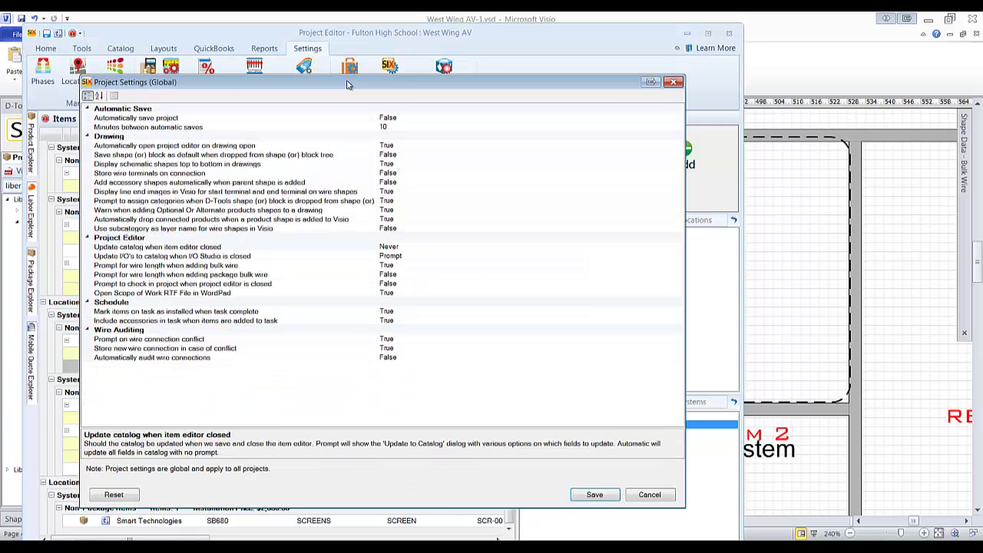
{"action": "left_click", "coordinate": [223, 229]}
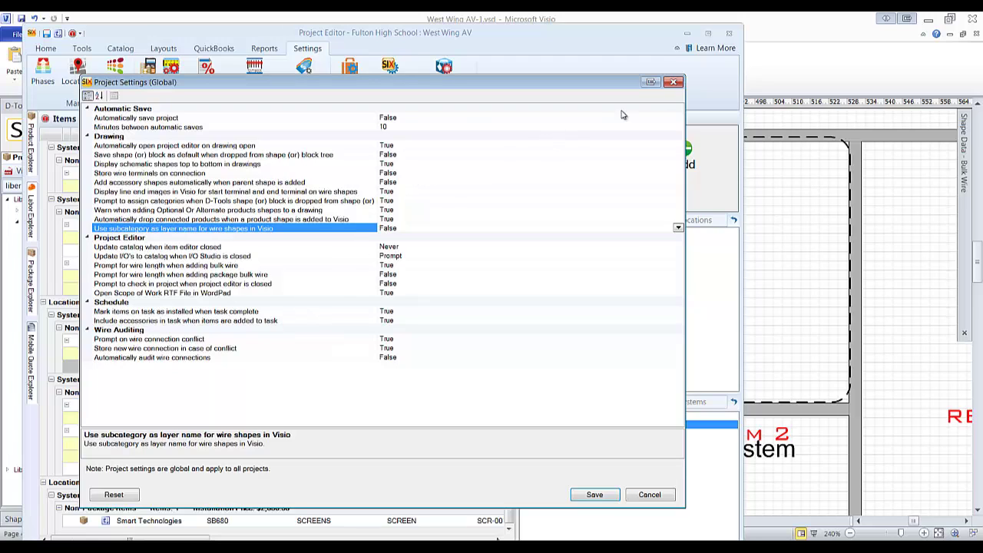
{"action": "left_click", "coordinate": [674, 82]}
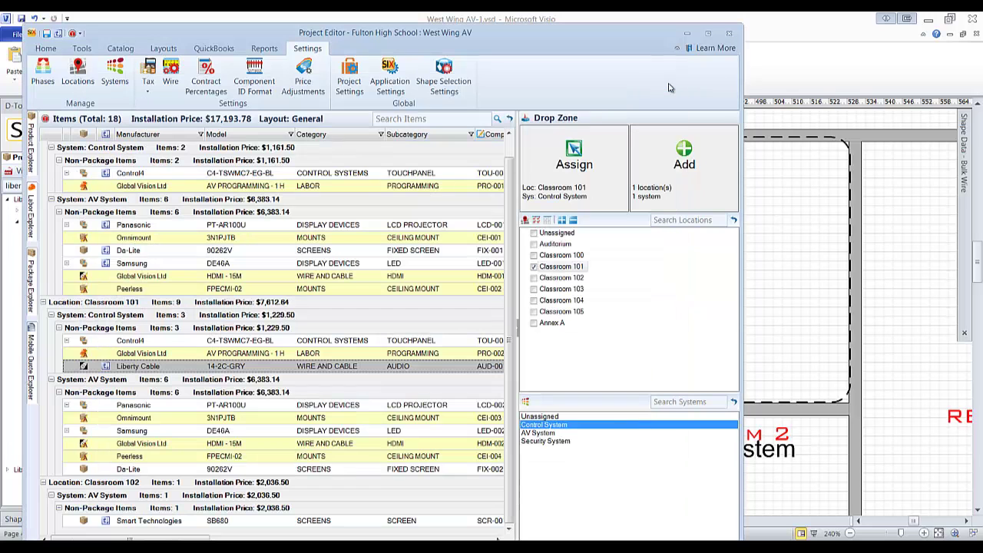
{"action": "left_click", "coordinate": [729, 34]}
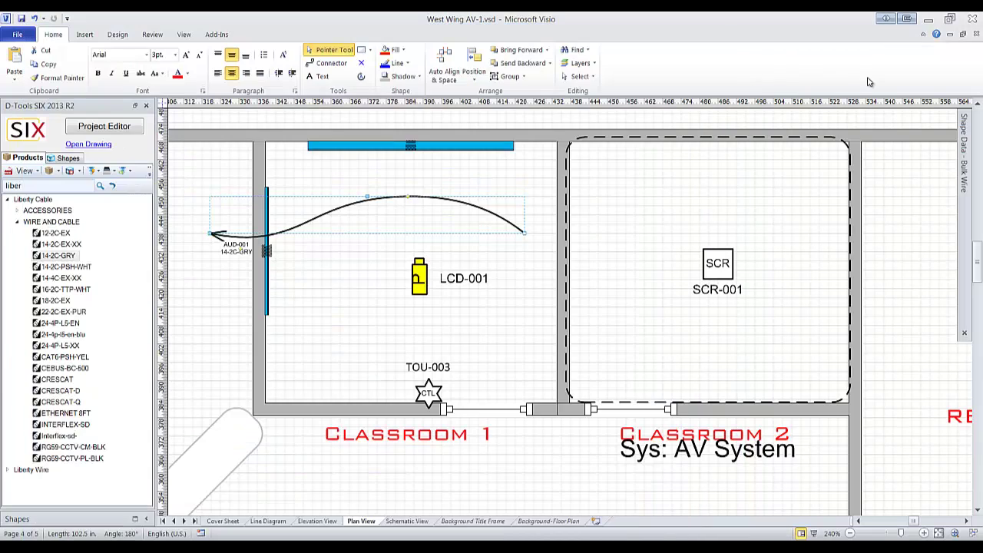
Save and close the West Wing AV-1 drawing, then select another entry in the project list.
{"action": "left_click", "coordinate": [972, 19]}
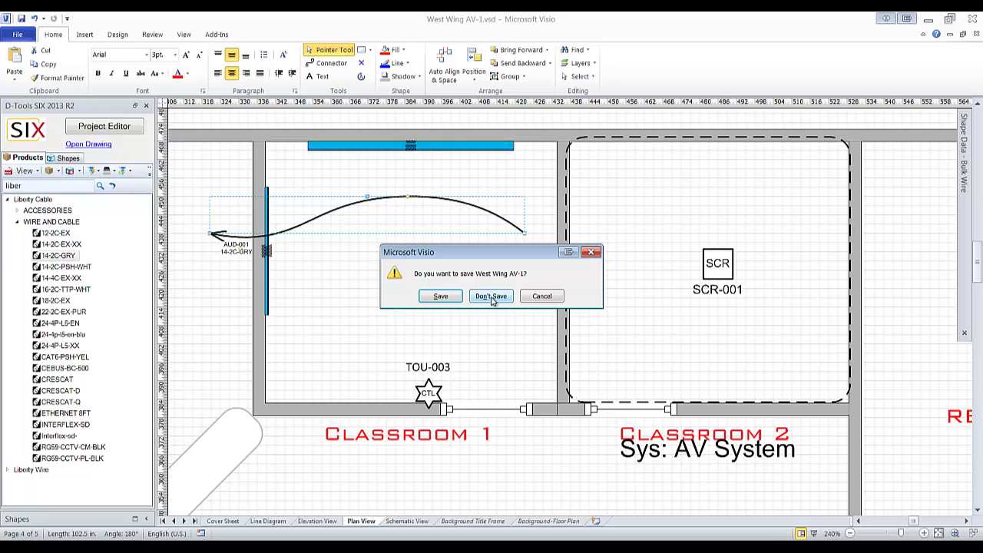
{"action": "left_click", "coordinate": [453, 298]}
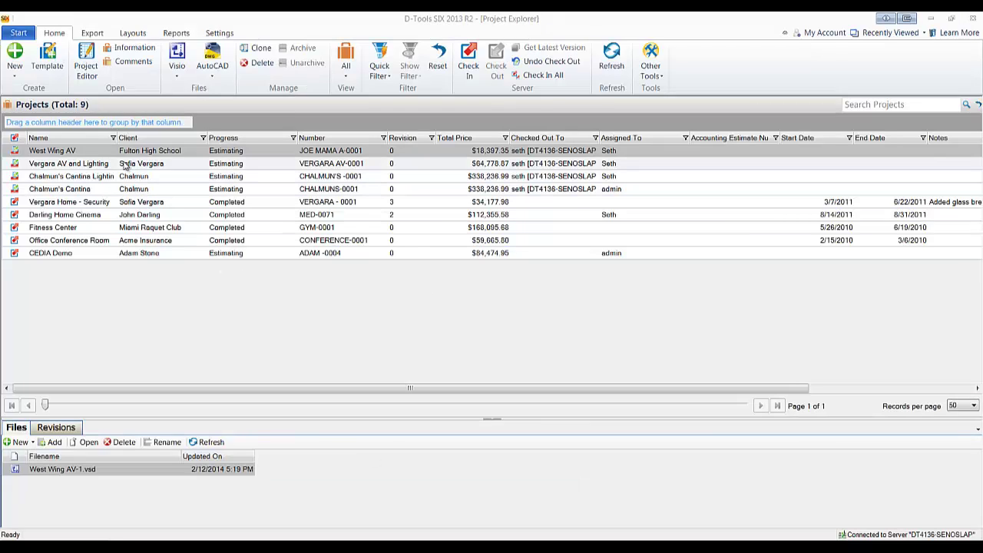
{"action": "left_click", "coordinate": [127, 163]}
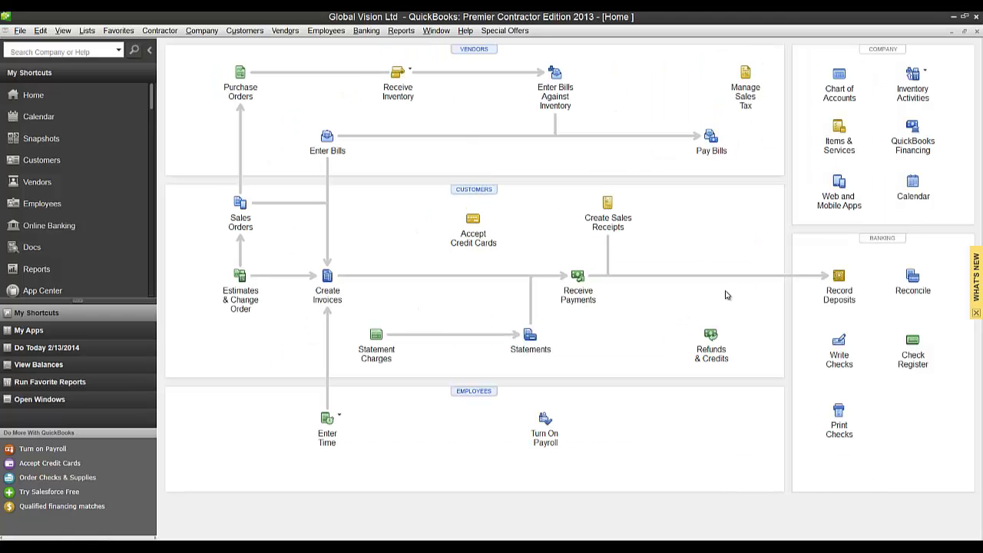
Check QuickBooks item C4-TW7C0-BL (cost 499.50, sells 999.00), close it unsaved, and go Home.
{"action": "left_click", "coordinate": [842, 129]}
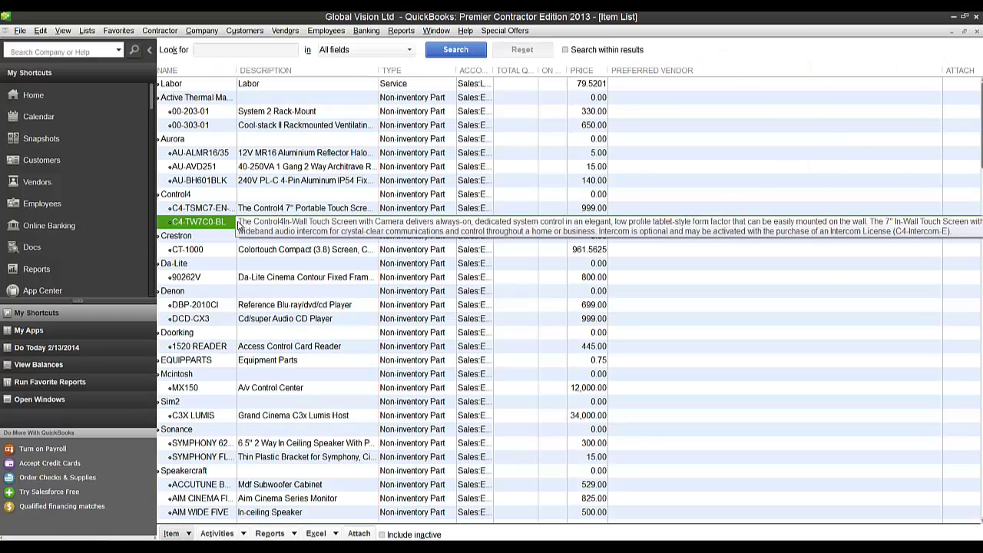
{"action": "double_click", "coordinate": [188, 222]}
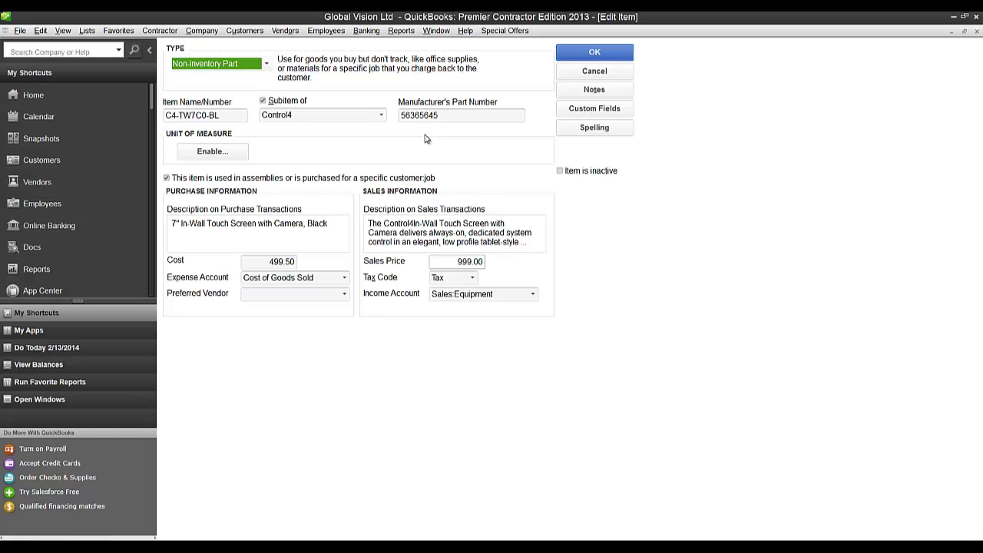
{"action": "left_click", "coordinate": [587, 74]}
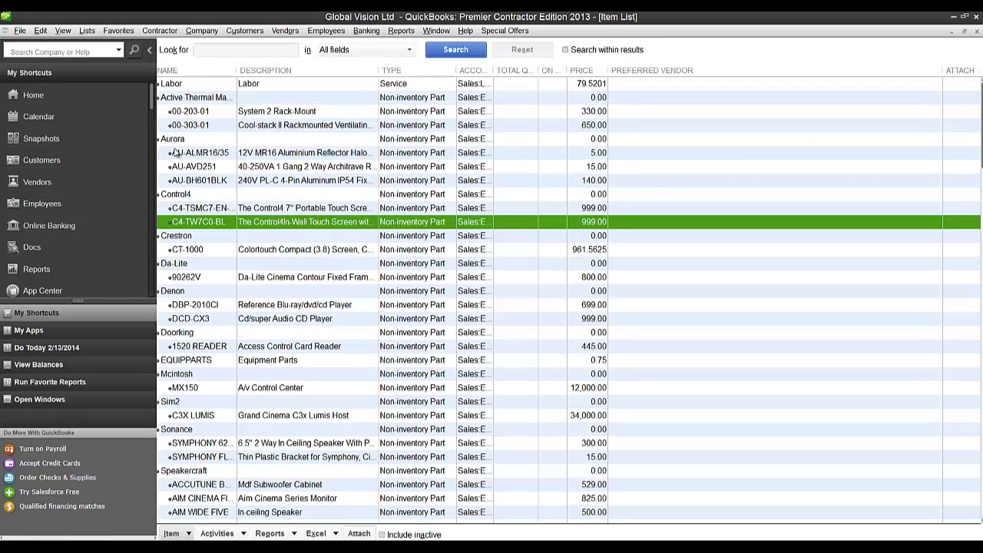
{"action": "left_click", "coordinate": [30, 95]}
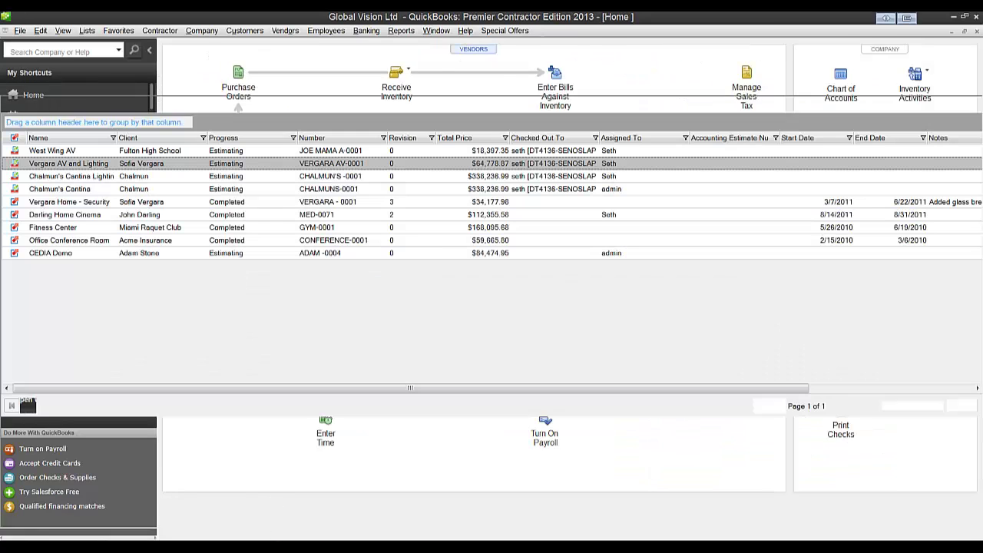
Open Manage Products and replace the 'mcin' search with 'cont' to list 57 control products.
{"action": "left_click", "coordinate": [13, 34]}
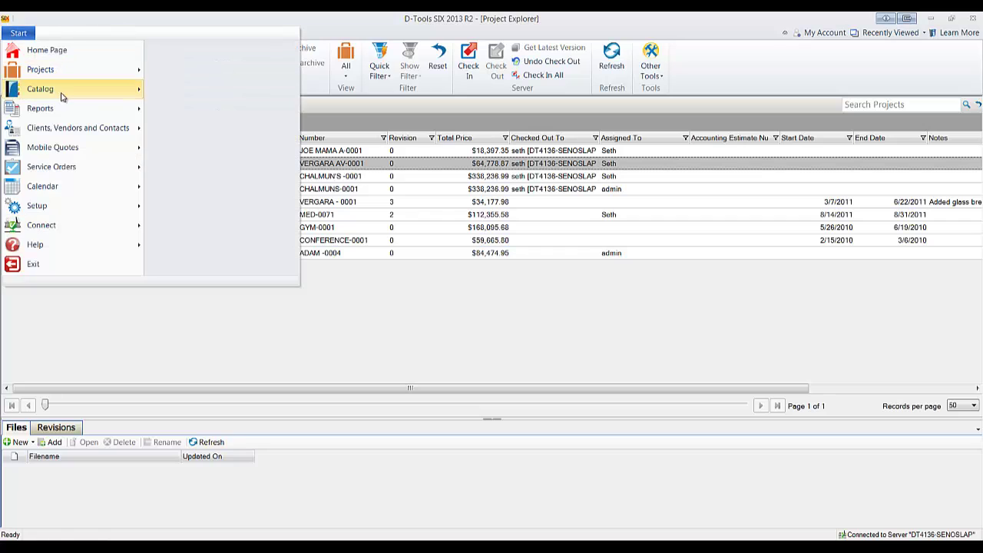
{"action": "mouse_move", "coordinate": [62, 94]}
{"action": "left_click", "coordinate": [216, 70]}
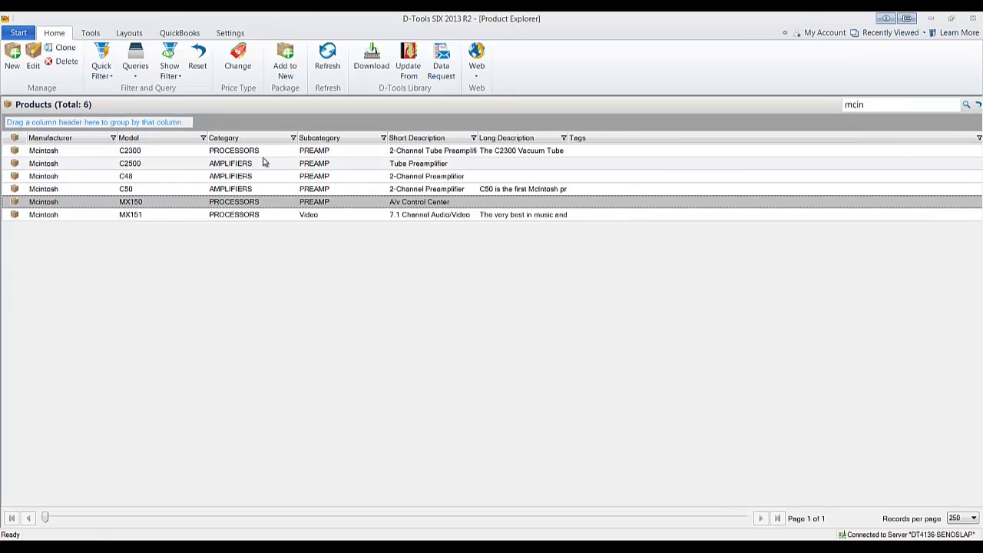
{"action": "left_click_drag", "start_coordinate": [874, 107], "coordinate": [808, 110]}
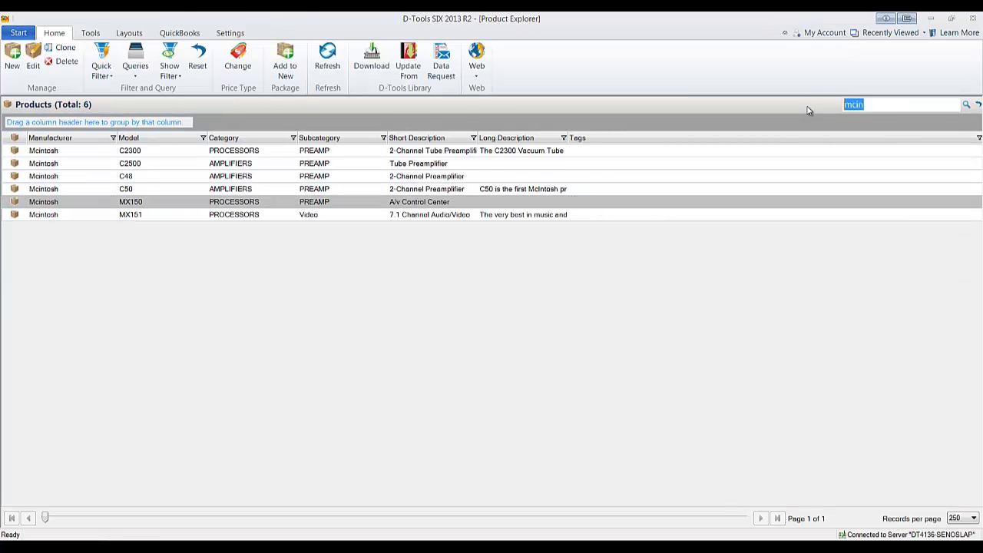
{"action": "type", "text": "control"}
{"action": "key", "text": "Return"}
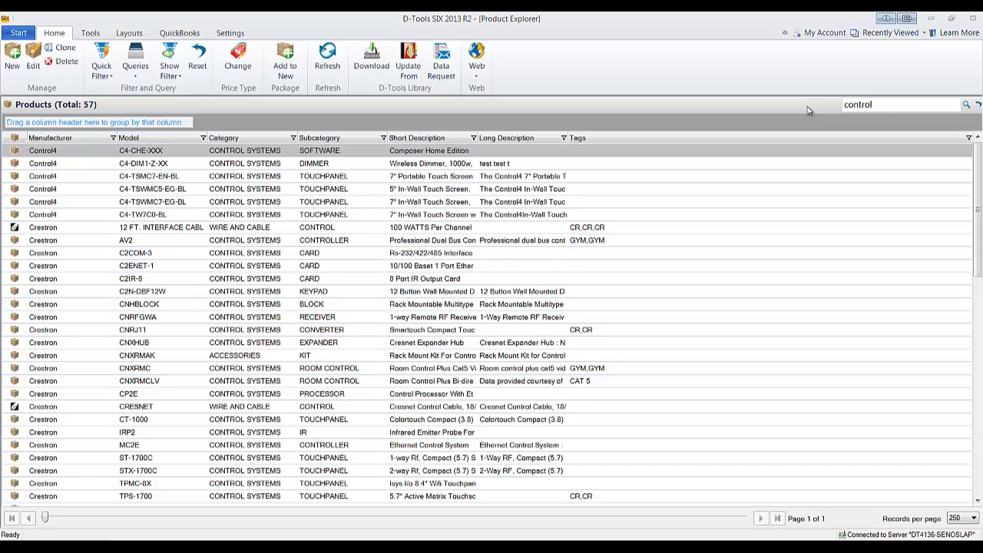
Inspect the C4-TW7C0-BL product without changes and show the QuickBooks commands.
{"action": "double_click", "coordinate": [135, 217]}
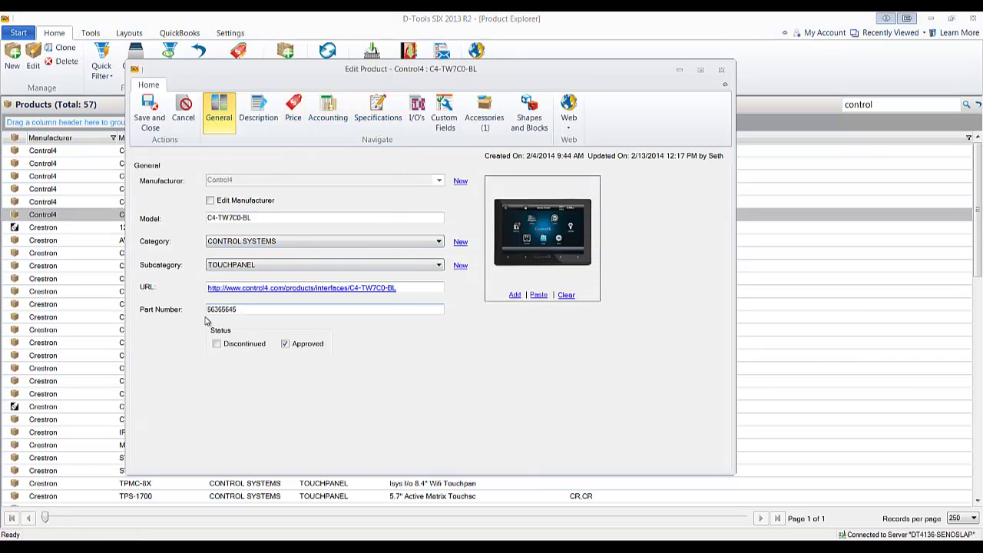
{"action": "left_click", "coordinate": [718, 70]}
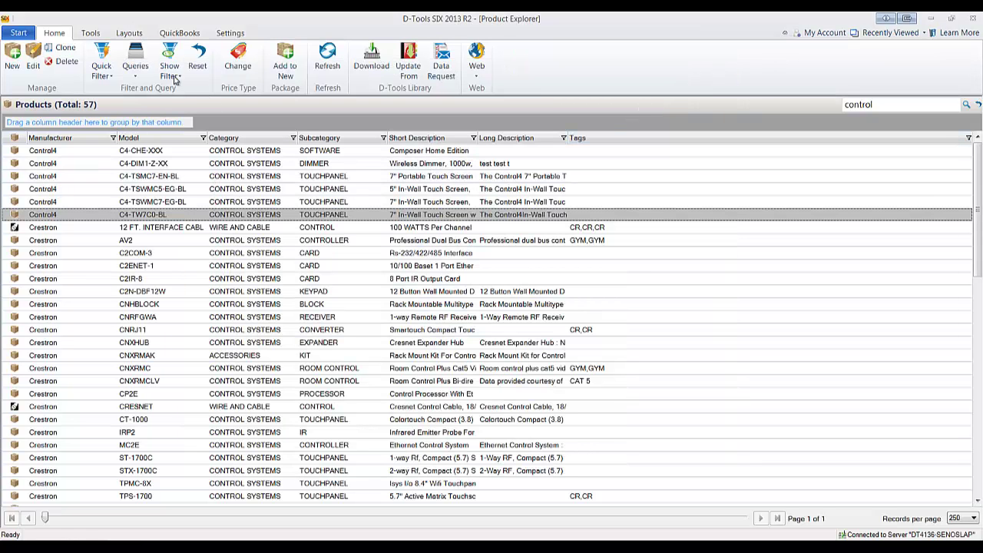
{"action": "left_click", "coordinate": [179, 33]}
Sync all products, then only the selected C4-TSWMC7-EG-BL, with QuickBooks, dismissing both messages.
{"action": "left_click", "coordinate": [68, 79]}
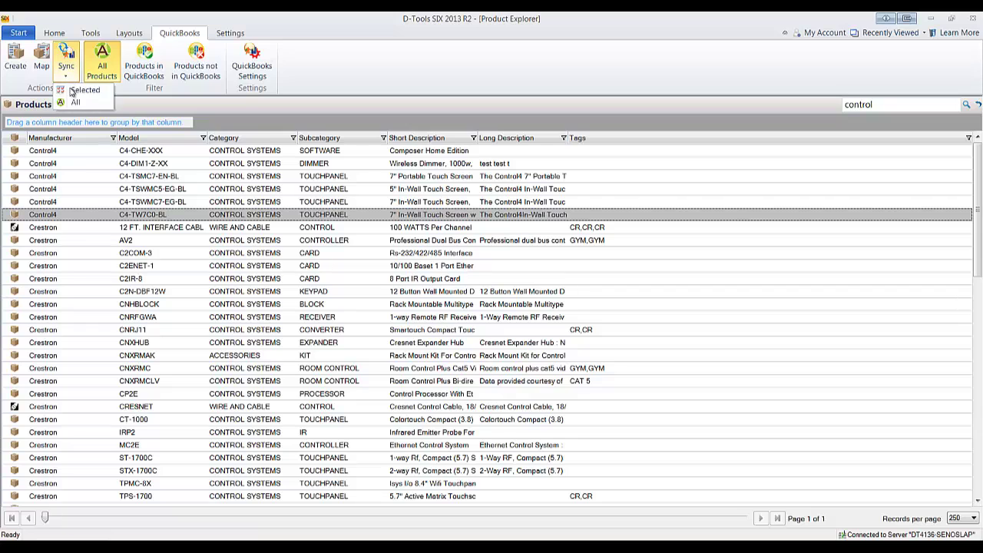
{"action": "left_click", "coordinate": [81, 92]}
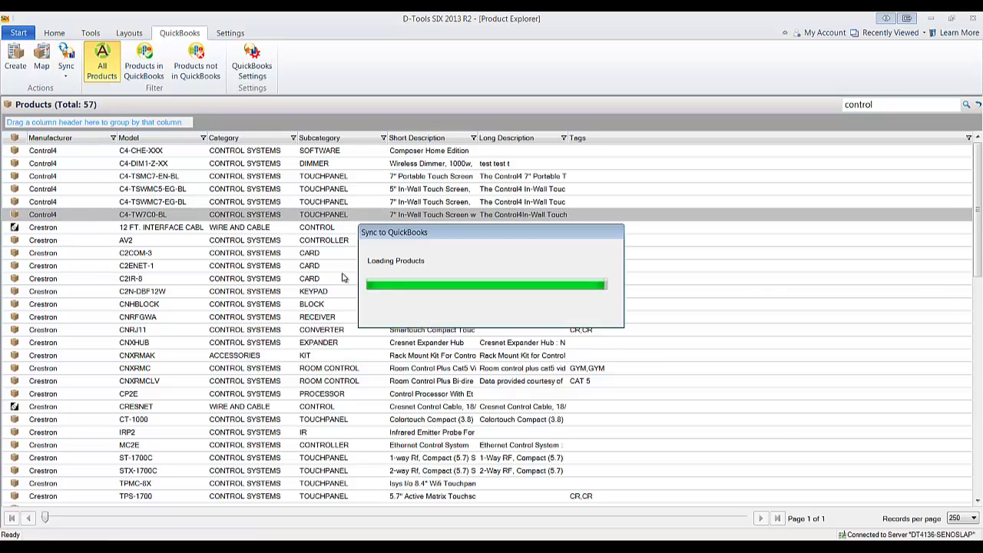
{"action": "left_click", "coordinate": [586, 327]}
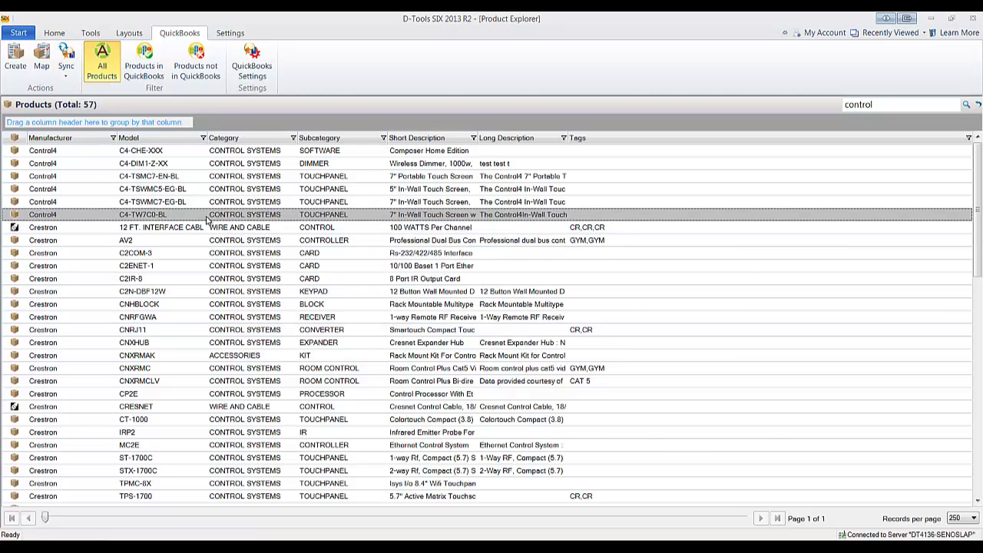
{"action": "left_click", "coordinate": [190, 198]}
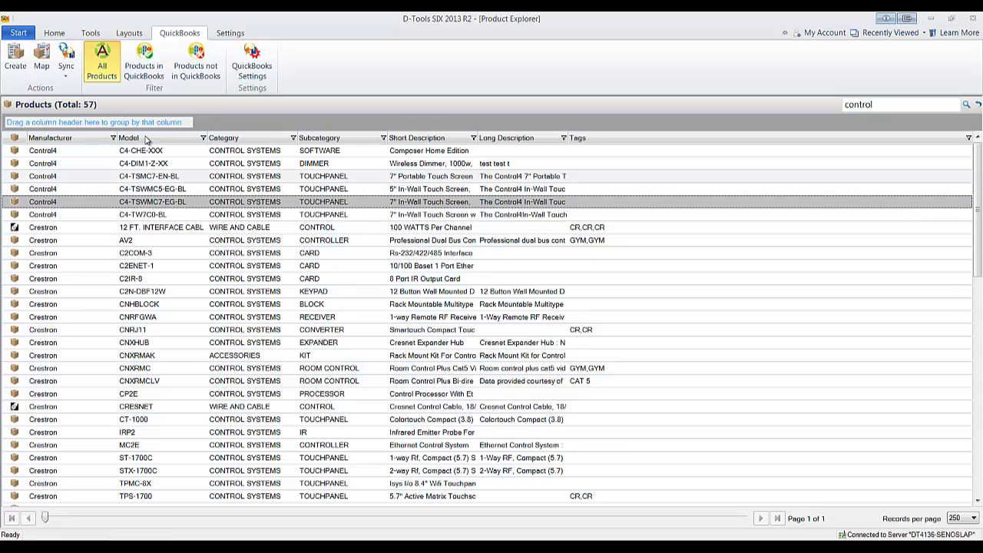
{"action": "left_click", "coordinate": [66, 77]}
{"action": "left_click", "coordinate": [81, 90]}
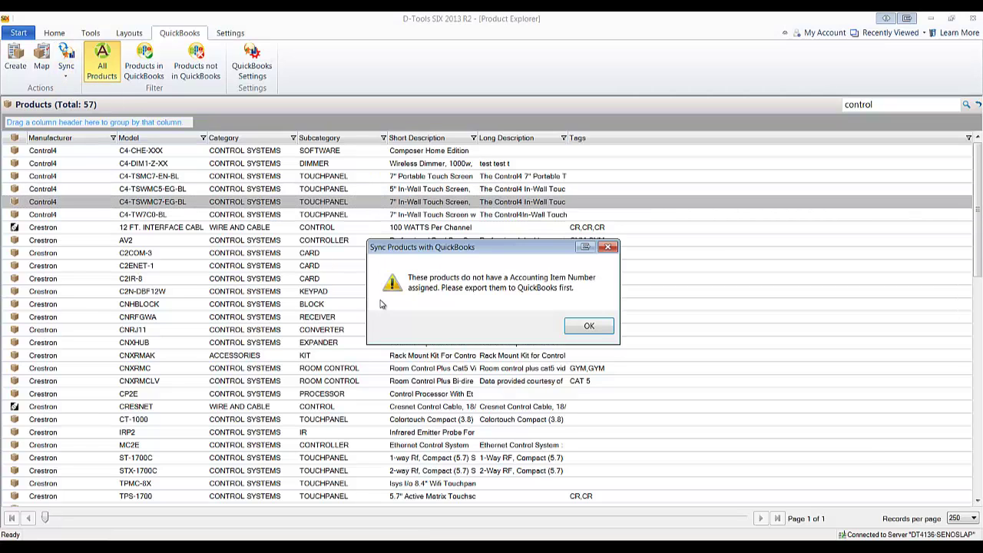
{"action": "left_click", "coordinate": [586, 326]}
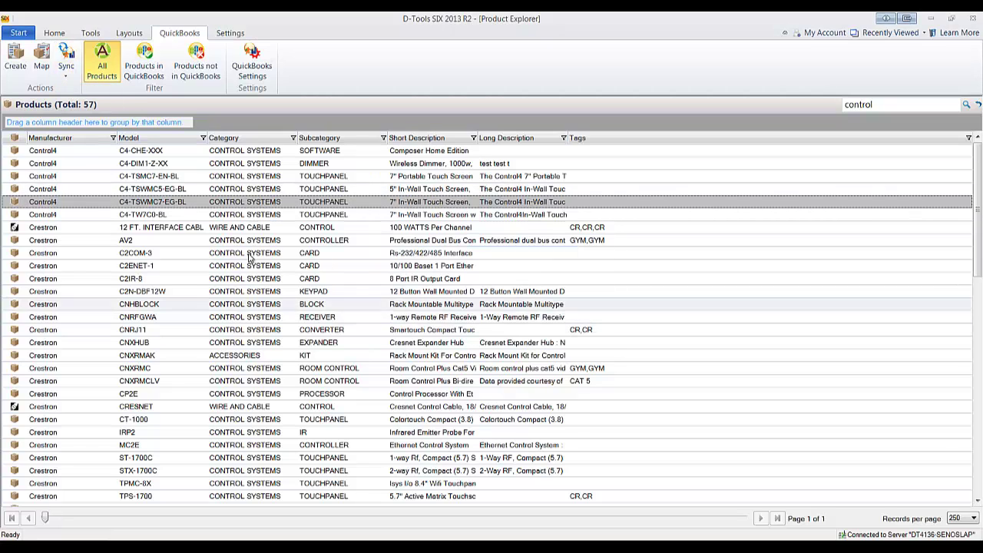
Change the C4-TW7C0-BL Retail unit price to 899 and save the product.
{"action": "double_click", "coordinate": [183, 215]}
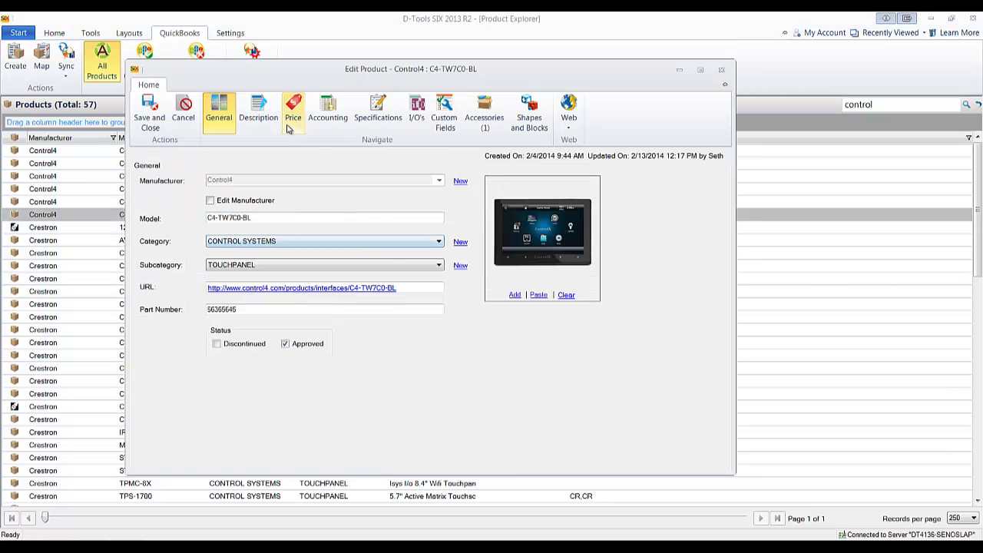
{"action": "left_click", "coordinate": [261, 115]}
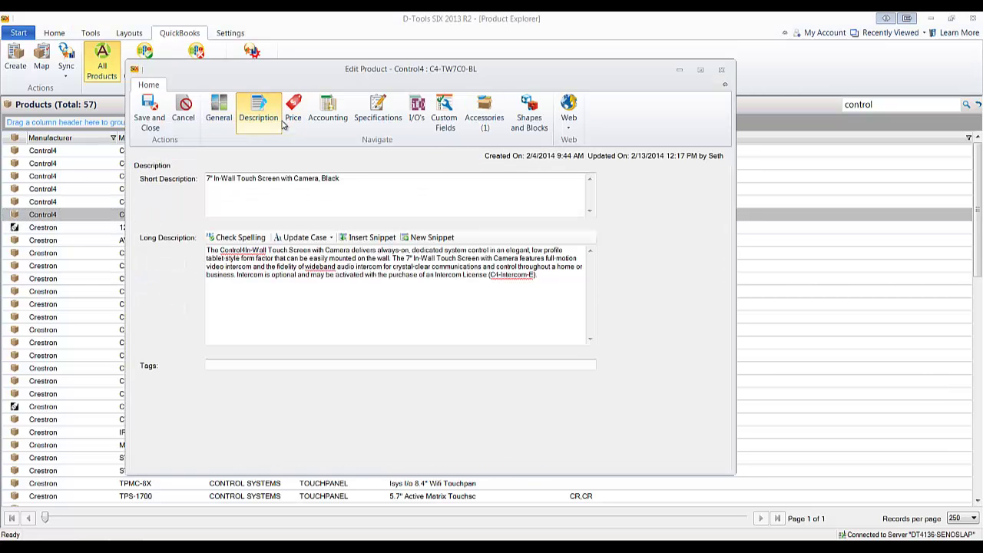
{"action": "left_click", "coordinate": [289, 119]}
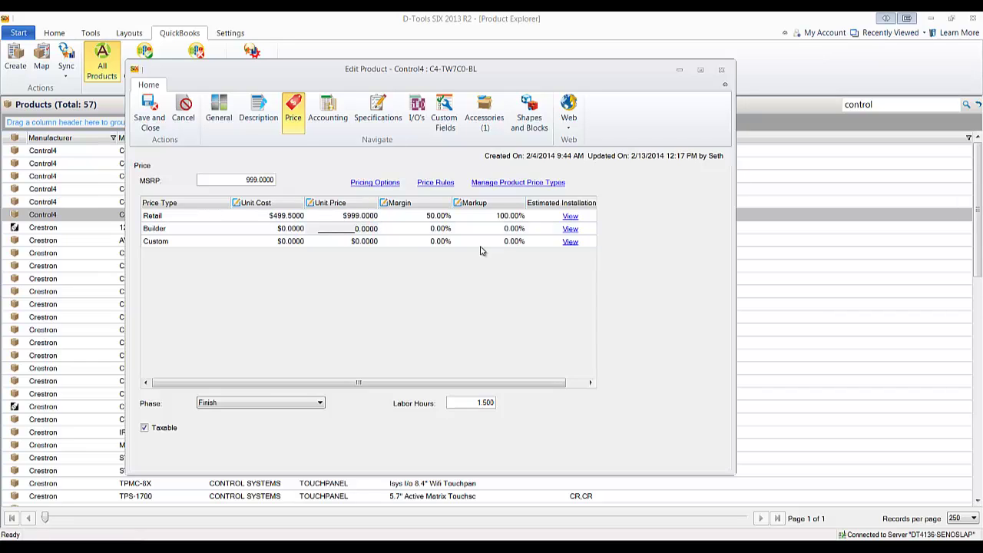
{"action": "left_click", "coordinate": [343, 216]}
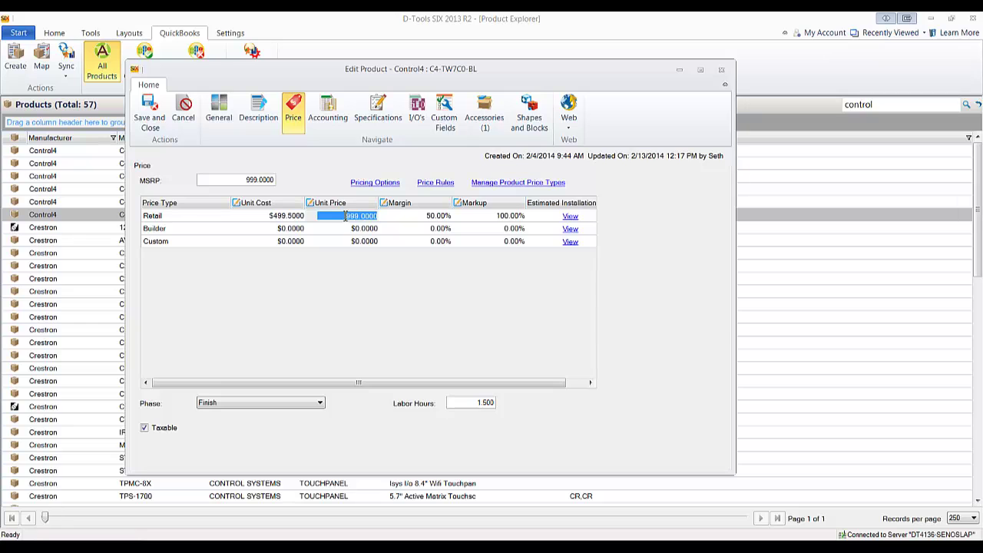
{"action": "type", "text": "899"}
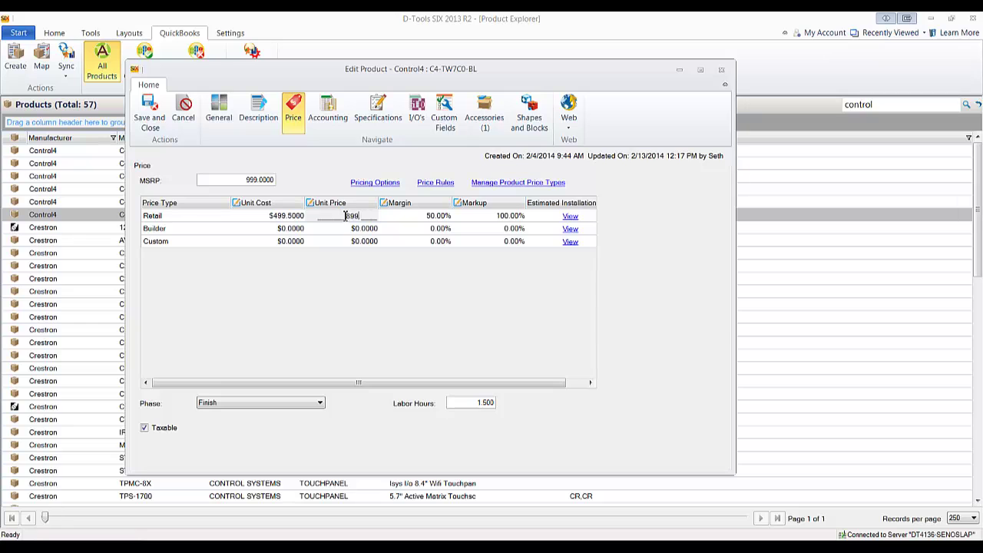
{"action": "left_click", "coordinate": [151, 122]}
{"action": "left_click", "coordinate": [68, 75]}
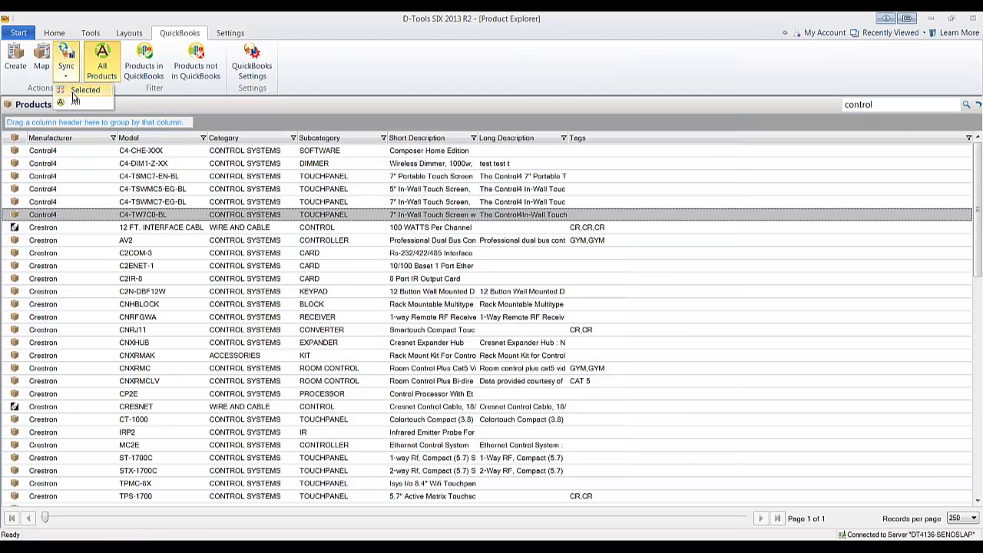
Review C4-TW7C0-BL's Price row in Sync QuickBooks Items, then open Manage Projects.
{"action": "left_click", "coordinate": [74, 94]}
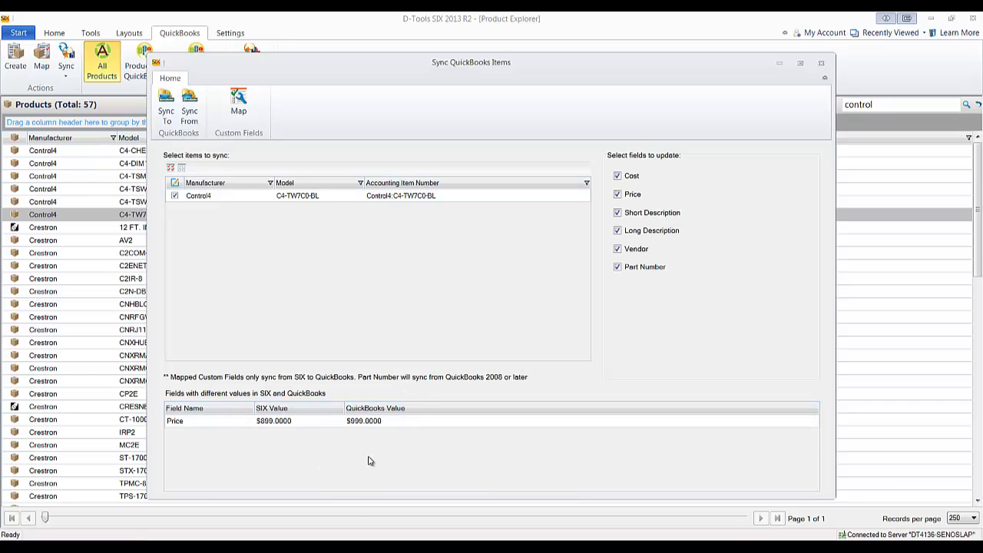
{"action": "left_click", "coordinate": [821, 62]}
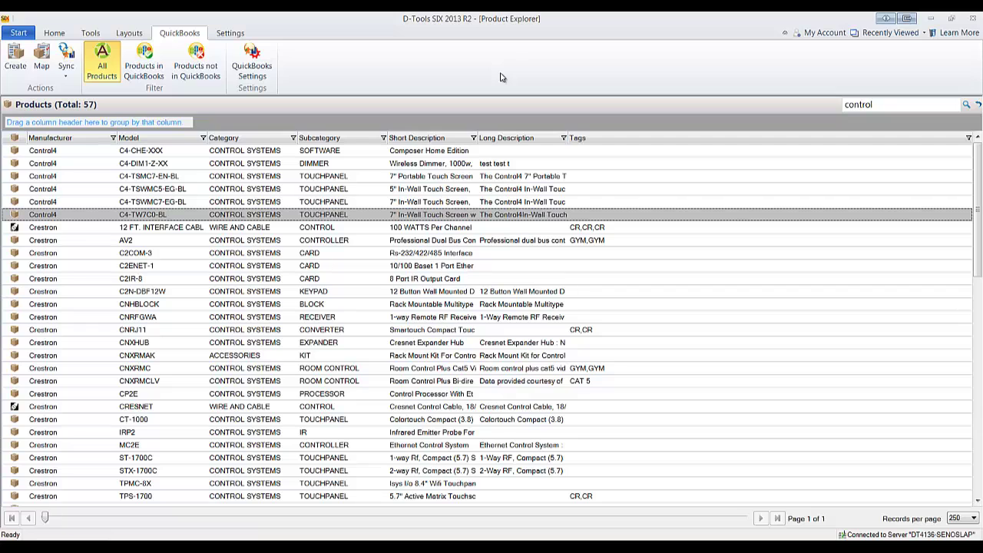
{"action": "left_click", "coordinate": [18, 33]}
{"action": "mouse_move", "coordinate": [92, 76]}
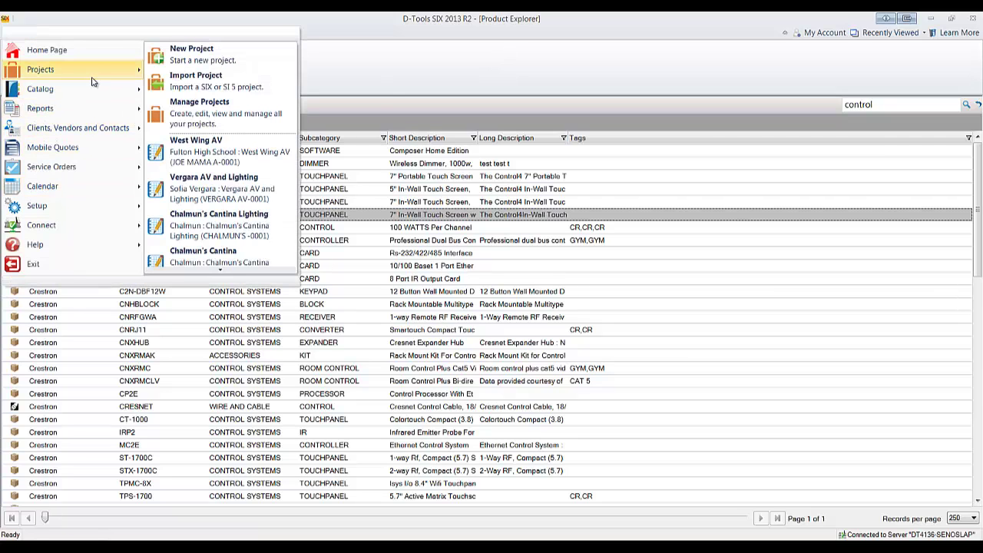
{"action": "left_click", "coordinate": [207, 115]}
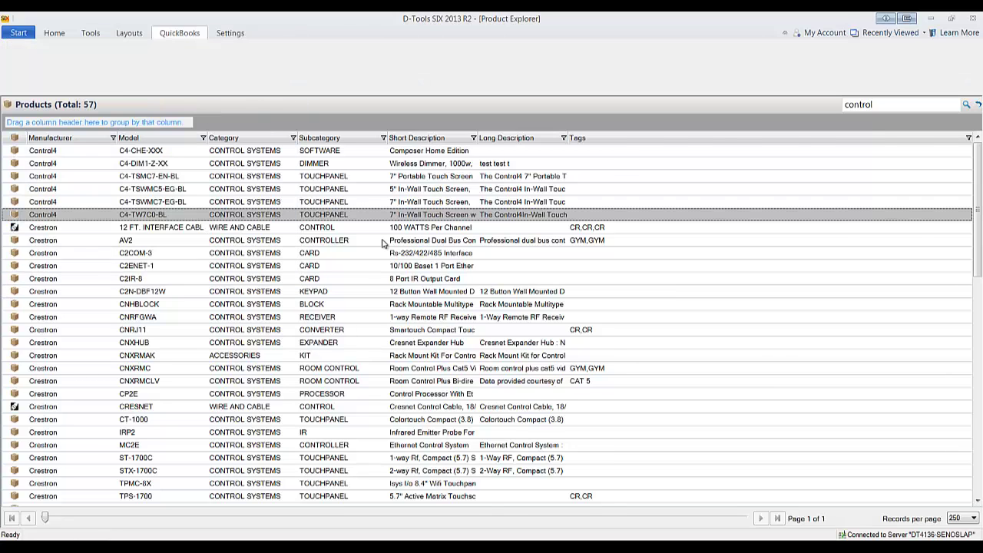
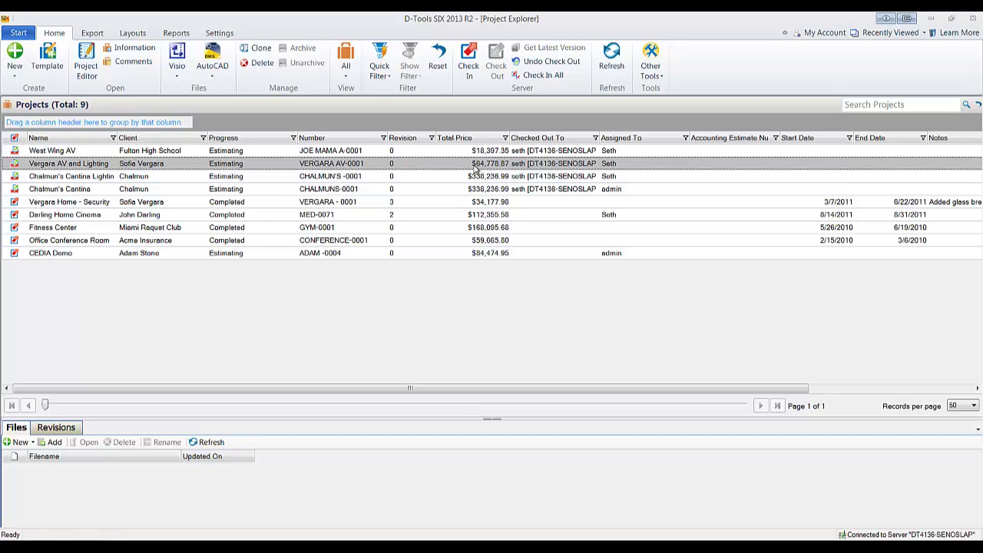
Set the Vergara AV and Lighting project's Progress to Won in its Information, then save the project.
{"action": "double_click", "coordinate": [243, 165]}
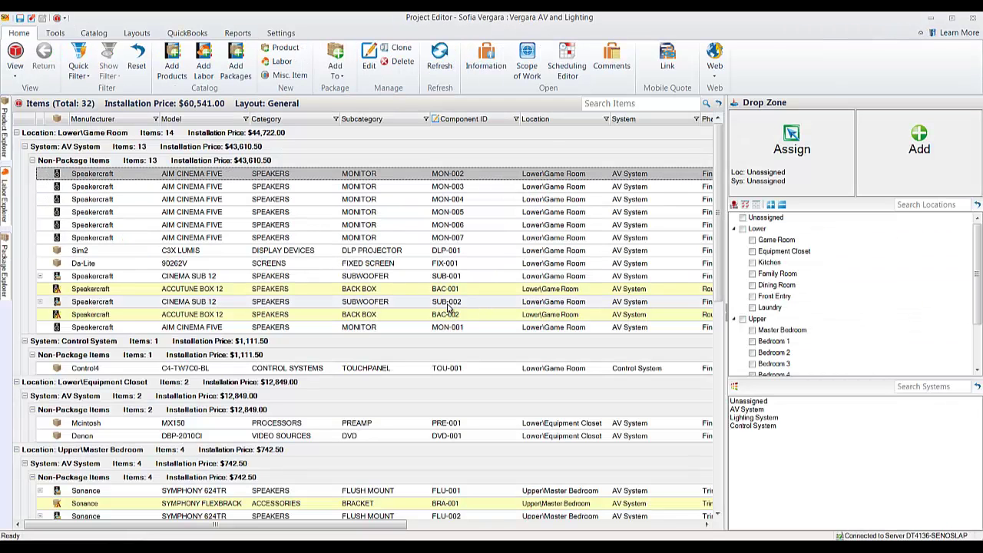
{"action": "left_click", "coordinate": [485, 62]}
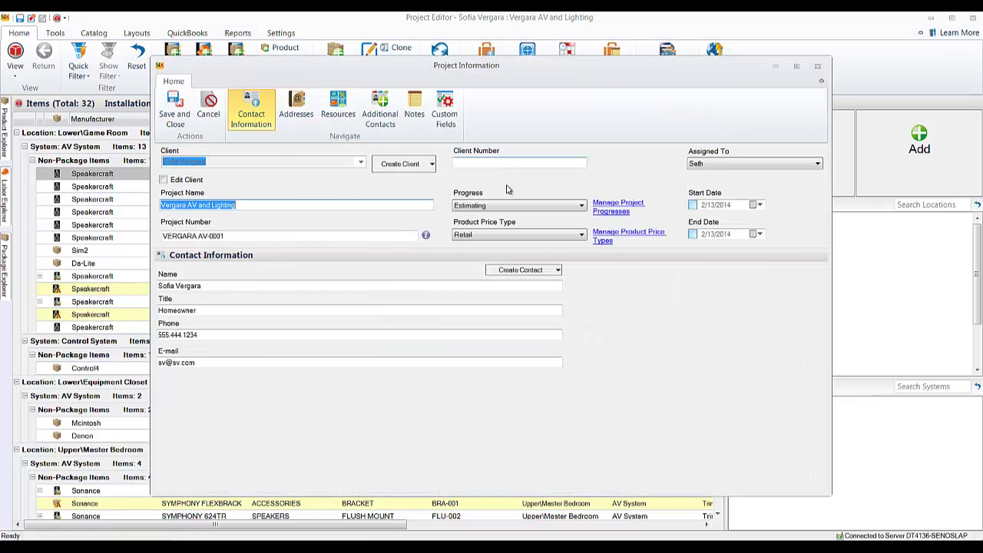
{"action": "left_click", "coordinate": [497, 205]}
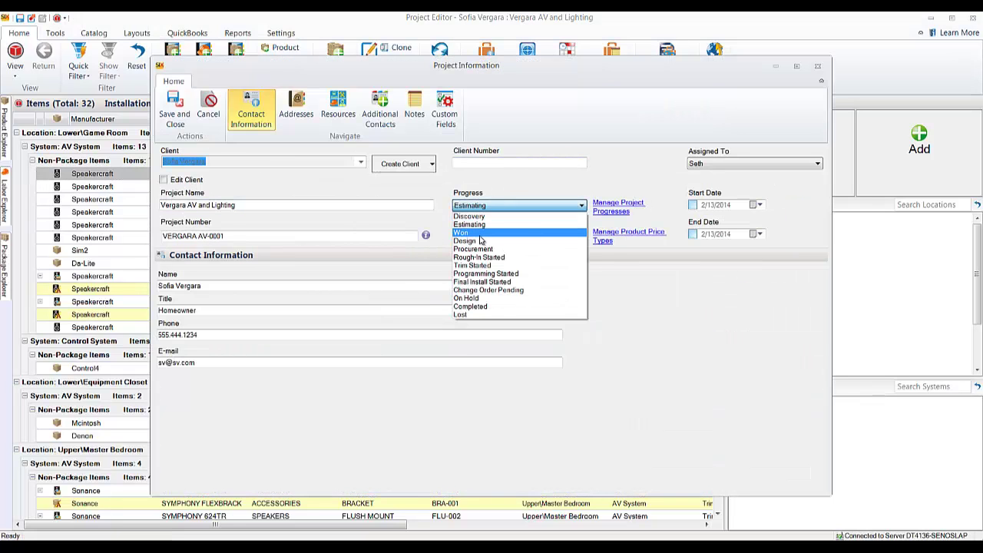
{"action": "left_click", "coordinate": [480, 234]}
{"action": "left_click", "coordinate": [173, 119]}
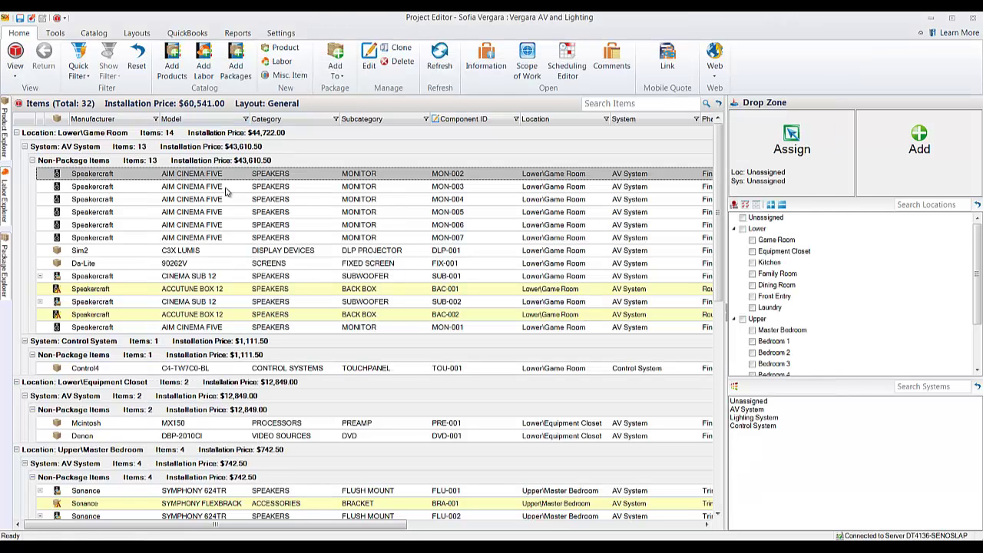
{"action": "left_click", "coordinate": [973, 24]}
{"action": "left_click", "coordinate": [478, 326]}
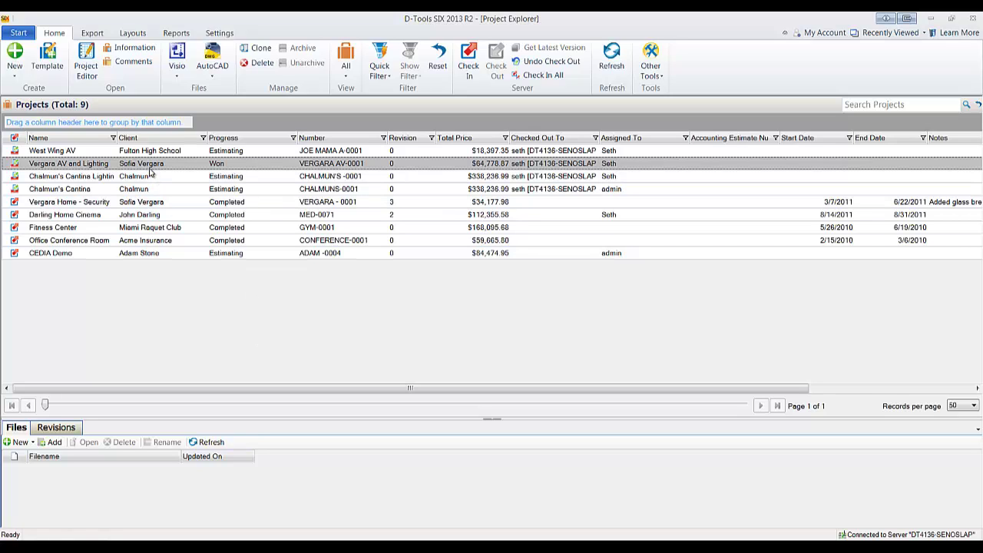
Create a new revision of the Vergara AV and Lighting project with the note 'As sold'.
{"action": "left_click", "coordinate": [55, 430]}
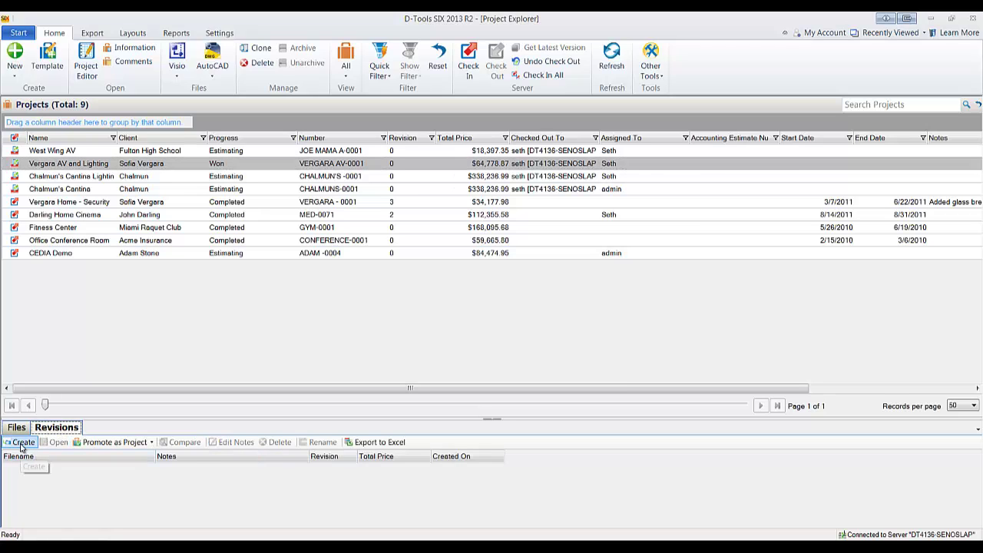
{"action": "right_click", "coordinate": [232, 167]}
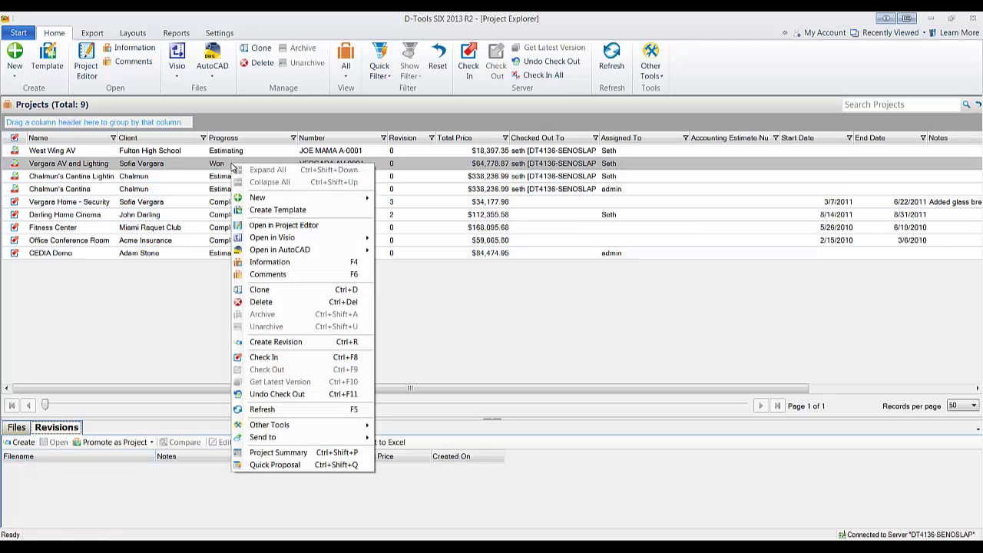
{"action": "left_click", "coordinate": [331, 341]}
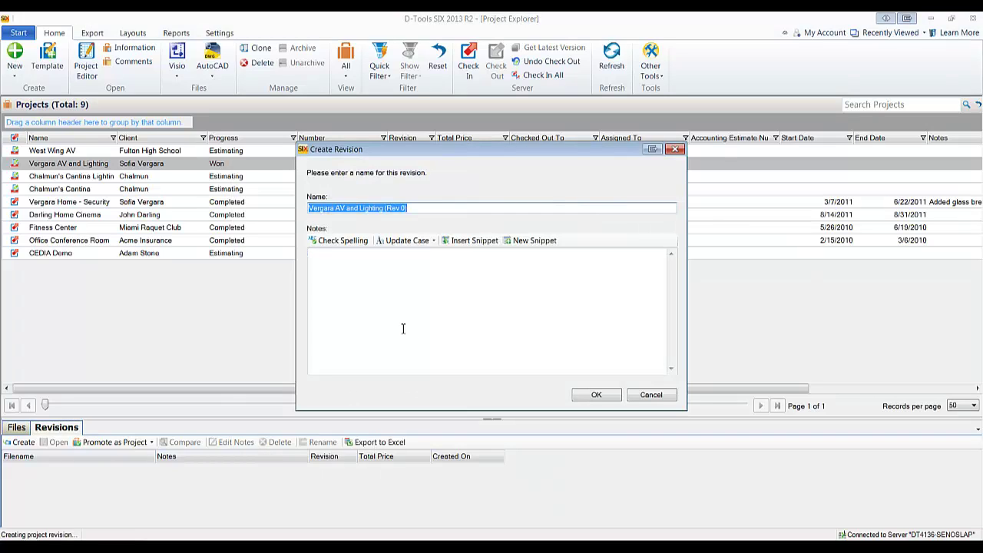
{"action": "left_click", "coordinate": [403, 328]}
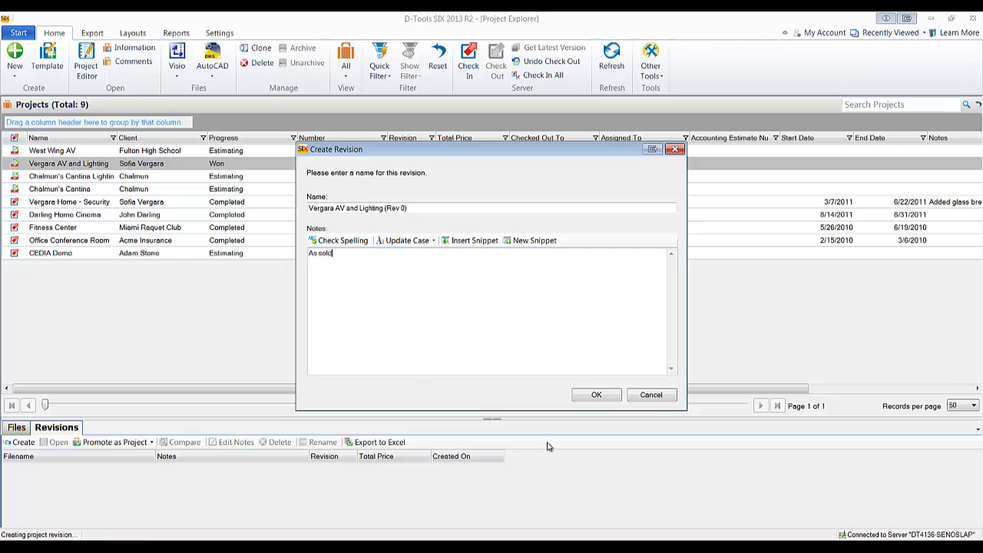
{"action": "left_click", "coordinate": [612, 395]}
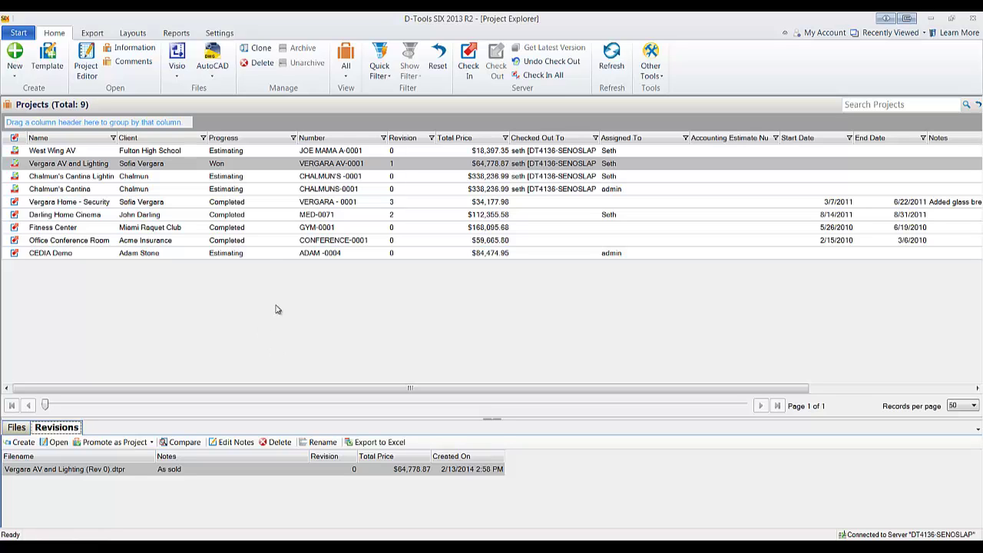
Start a QuickBooks estimate covering all Vergara AV and Lighting project items.
{"action": "double_click", "coordinate": [238, 167]}
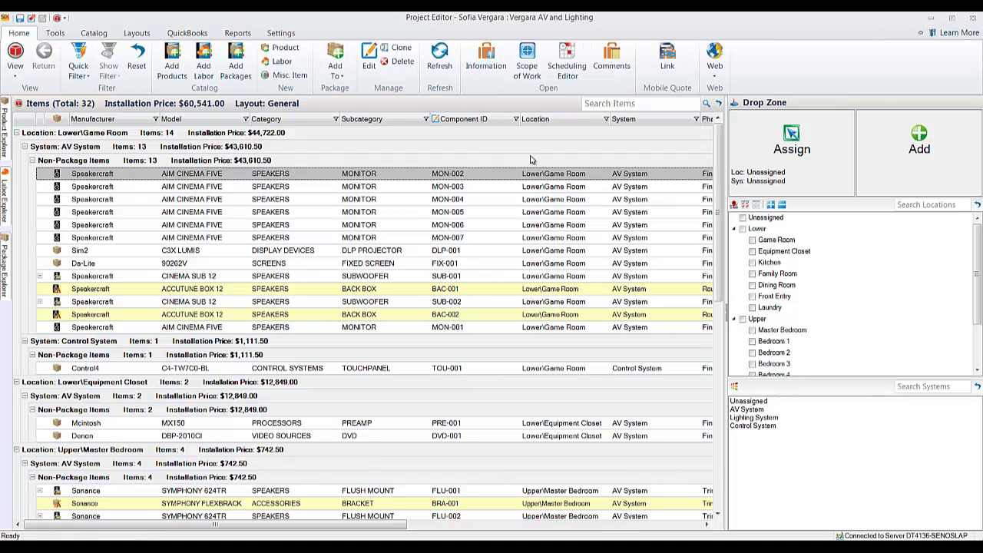
{"action": "left_click", "coordinate": [178, 35]}
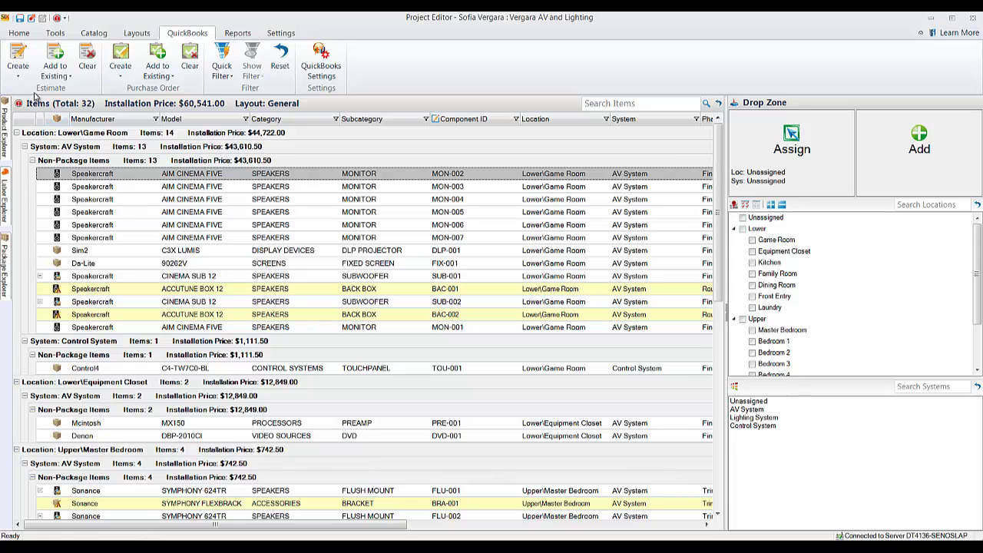
{"action": "left_click", "coordinate": [18, 76]}
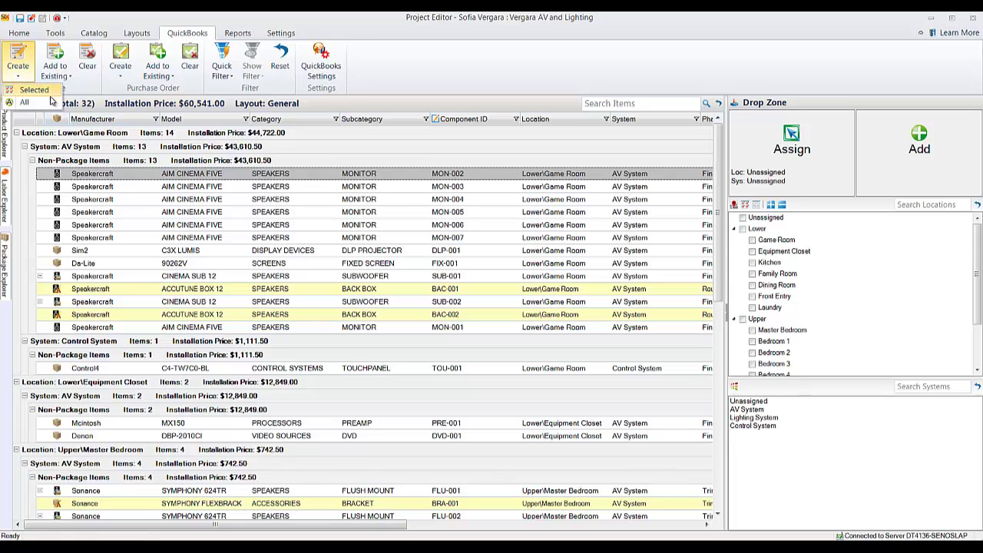
{"action": "left_click", "coordinate": [29, 102]}
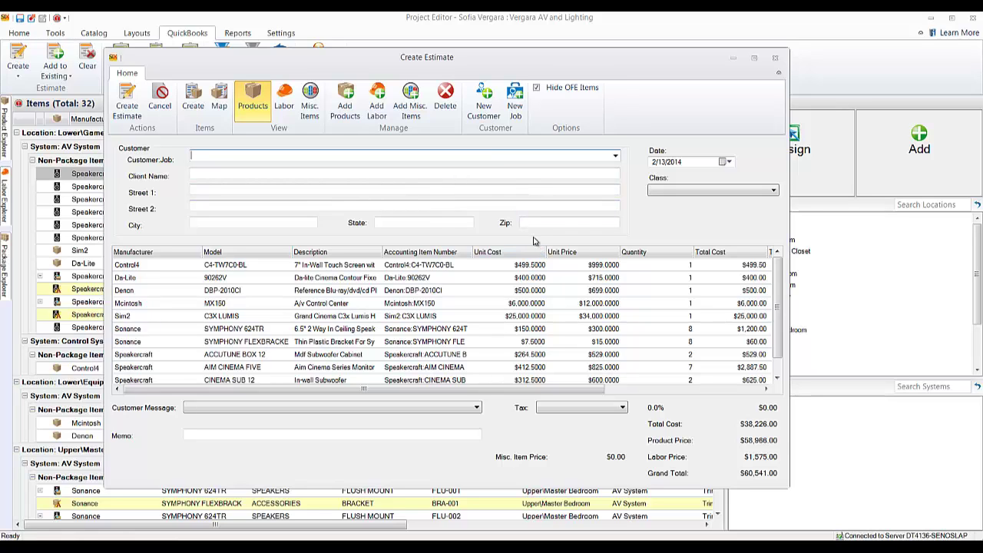
Add the client as a new QuickBooks customer, create estimate #9, and save the project.
{"action": "left_click", "coordinate": [492, 126]}
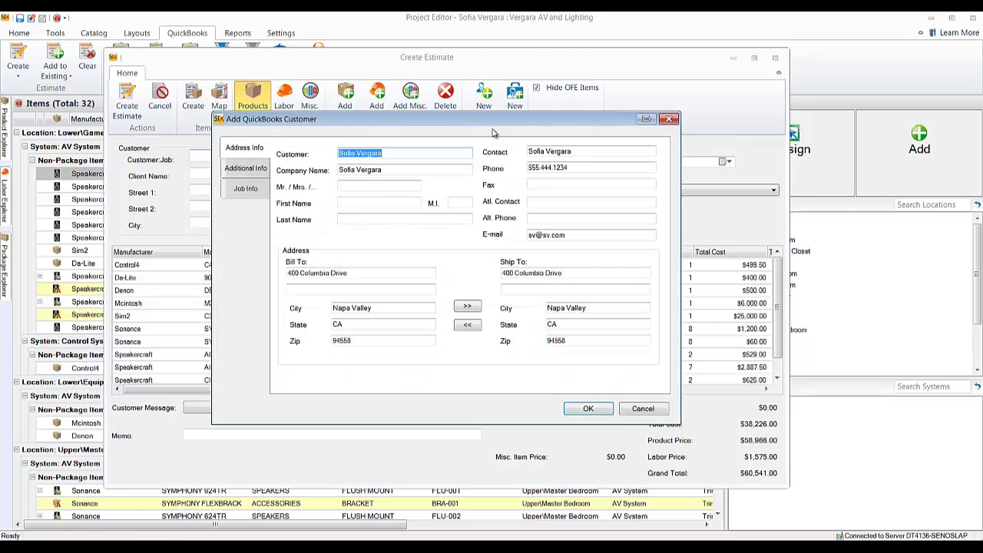
{"action": "left_click", "coordinate": [589, 410]}
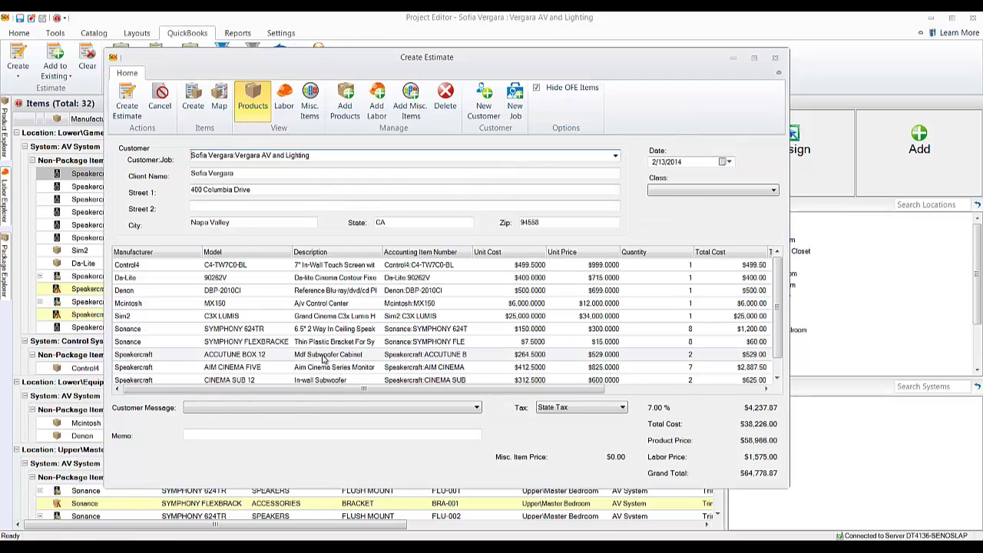
{"action": "left_click", "coordinate": [128, 110]}
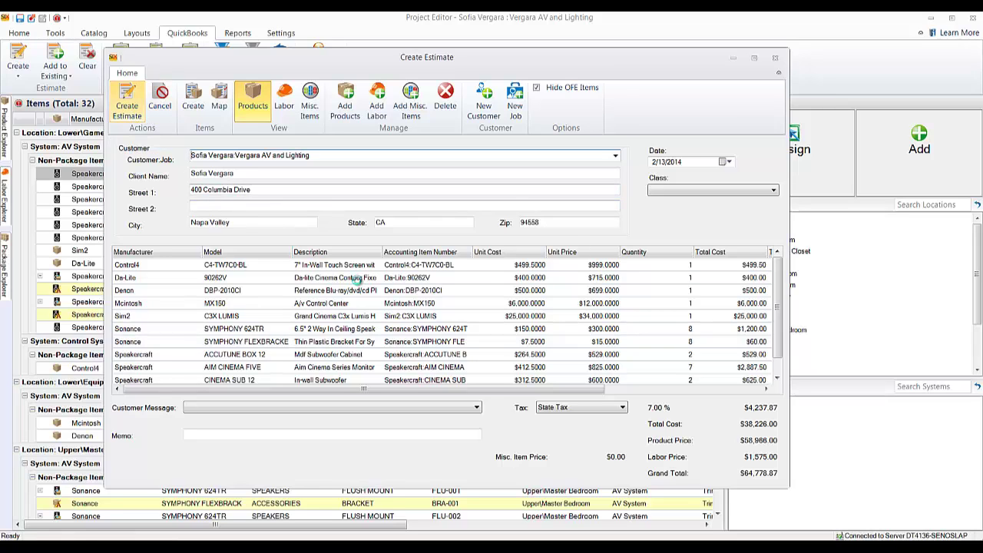
{"action": "left_click", "coordinate": [572, 329]}
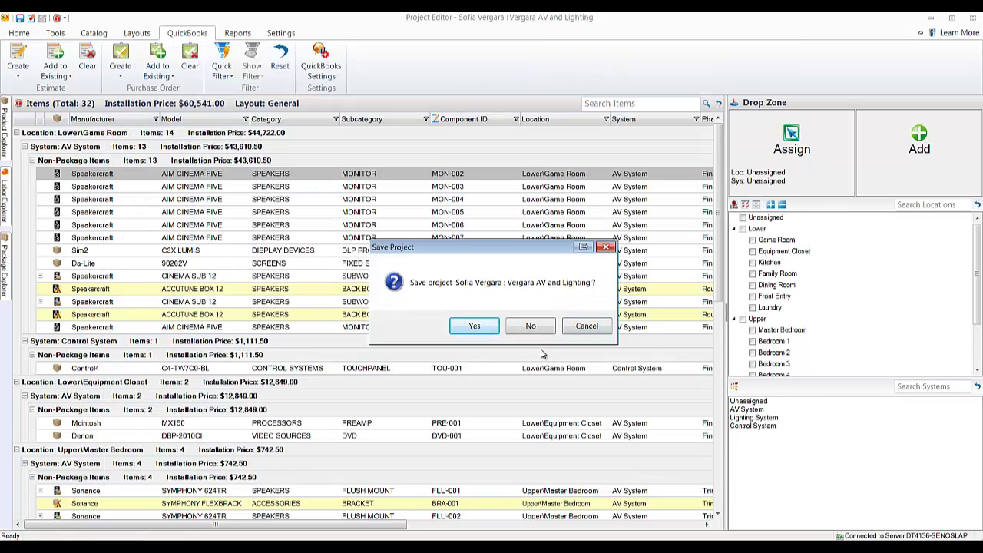
{"action": "left_click", "coordinate": [474, 329]}
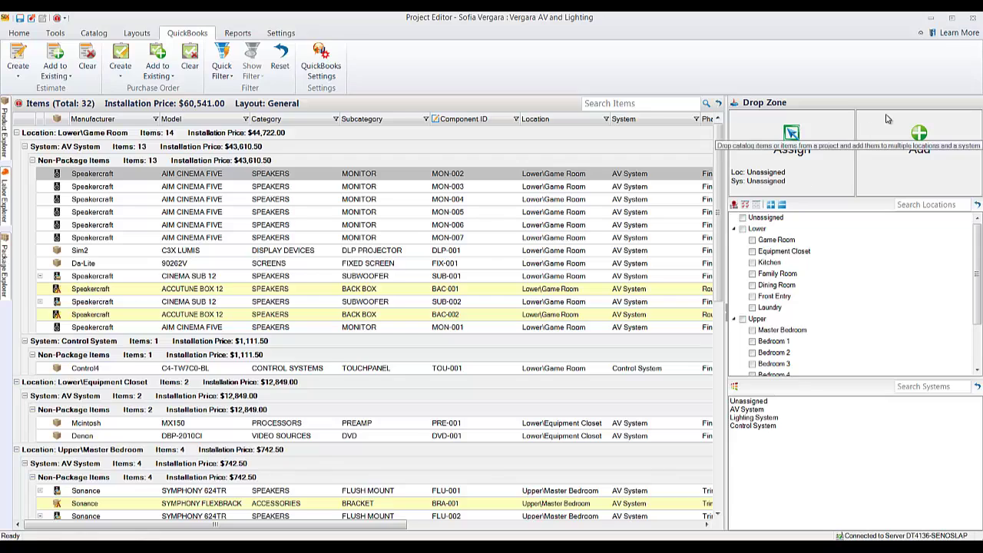
{"action": "left_click", "coordinate": [977, 20]}
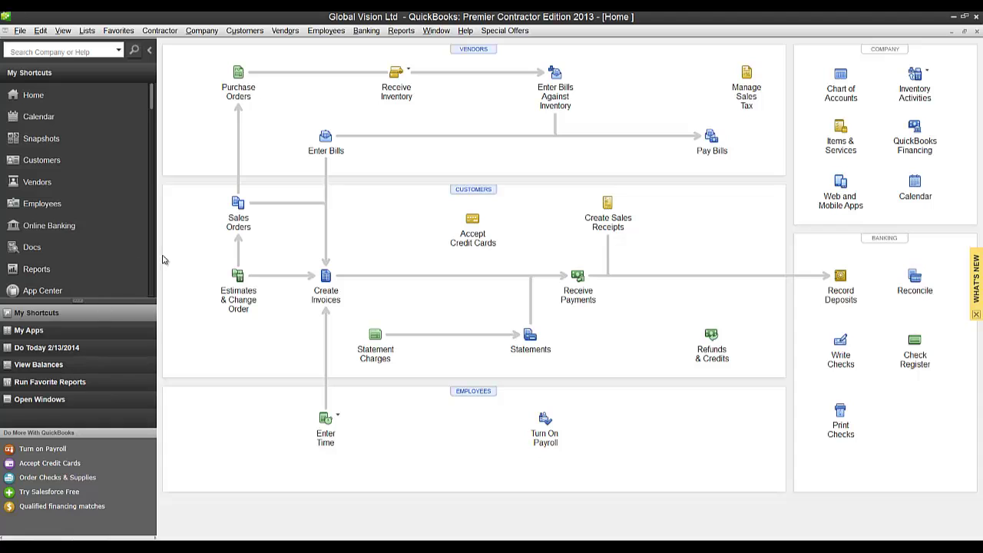
Open QuickBooks Estimates and step back to estimate #9.
{"action": "left_click", "coordinate": [240, 303]}
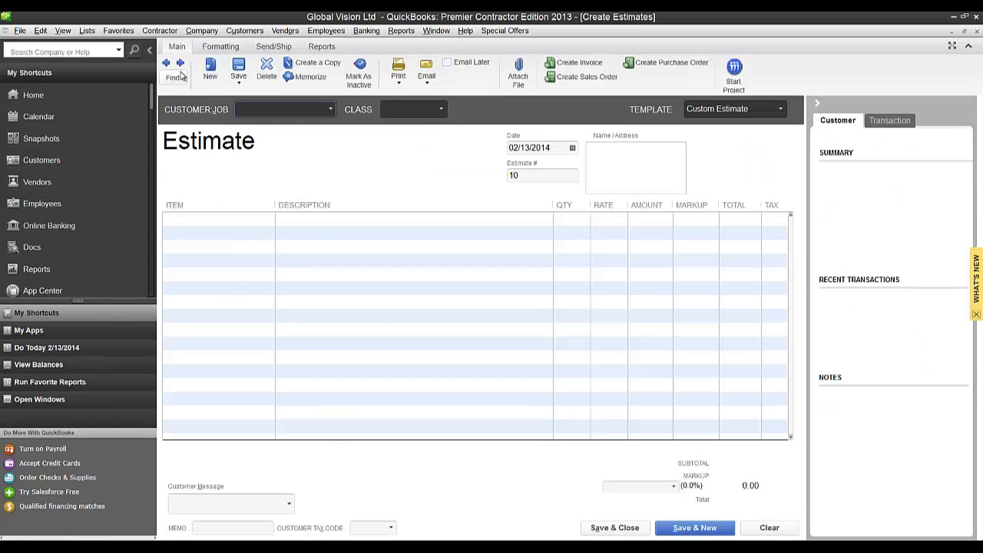
{"action": "left_click", "coordinate": [169, 65]}
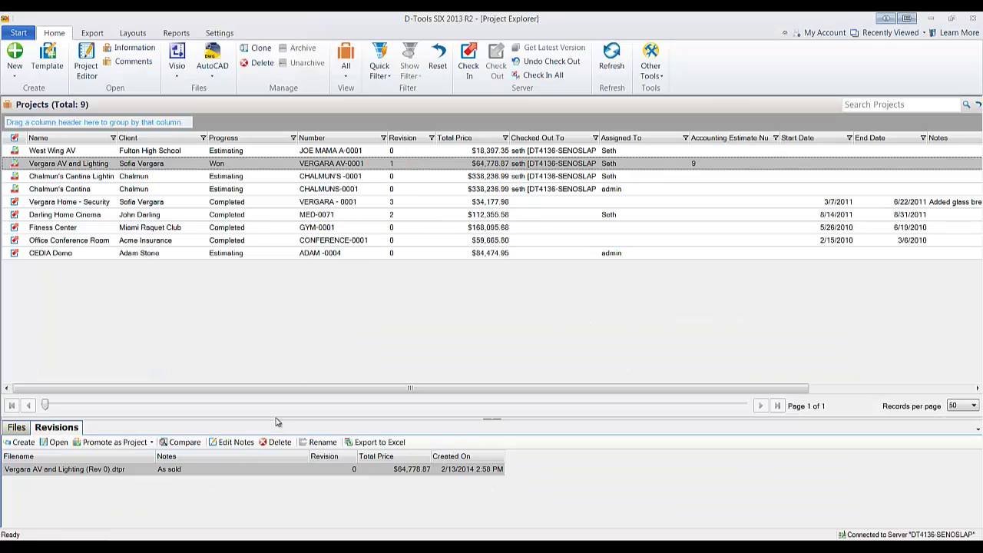
Target Upper Bedrooms 1–4 and the Control System in the Drop Zone, and show the product catalog.
{"action": "double_click", "coordinate": [230, 164]}
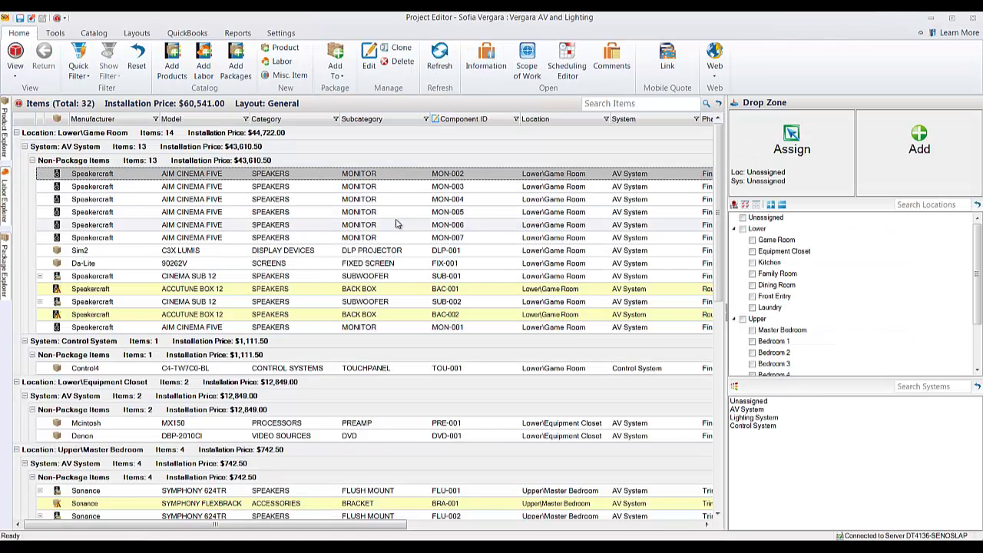
{"action": "left_click", "coordinate": [436, 253]}
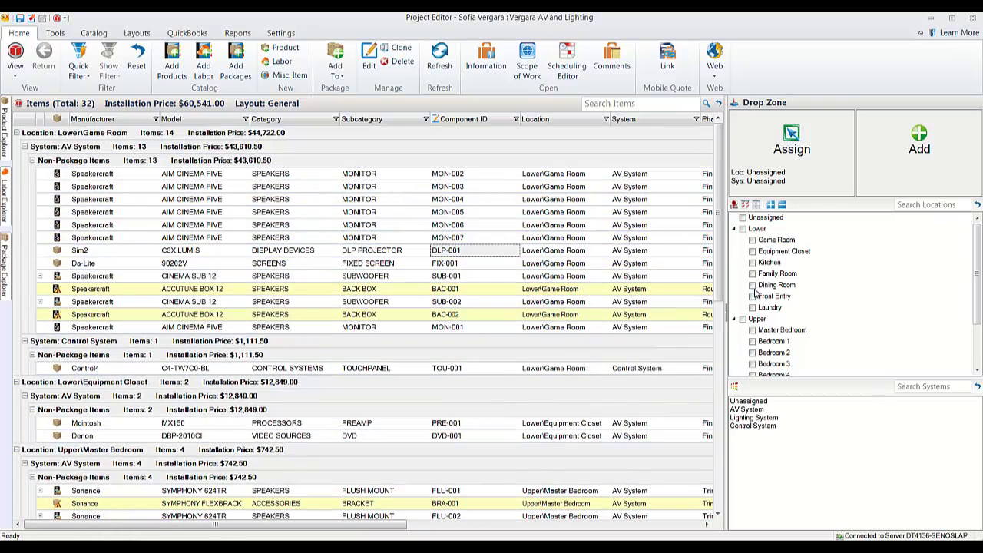
{"action": "left_click", "coordinate": [753, 341]}
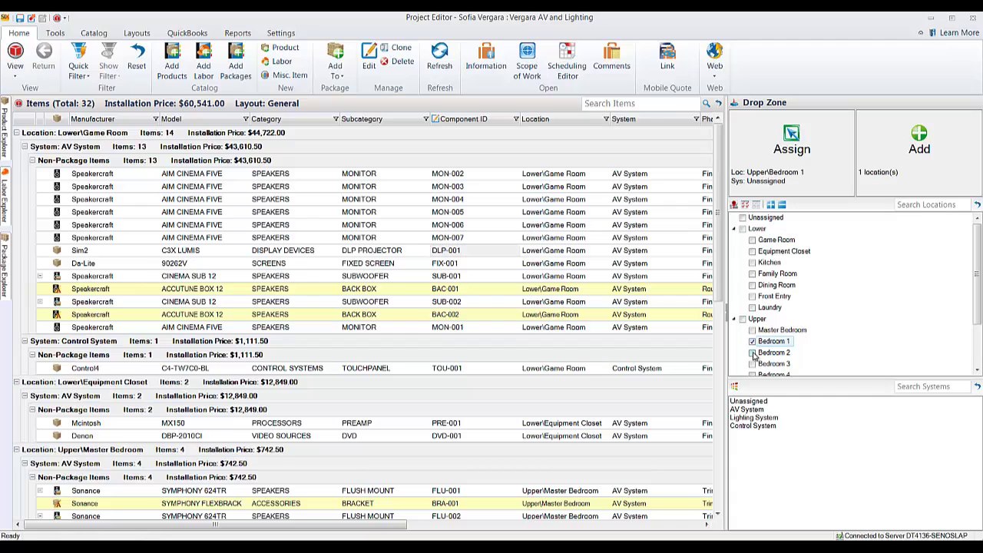
{"action": "left_click", "coordinate": [753, 352]}
{"action": "left_click", "coordinate": [753, 363]}
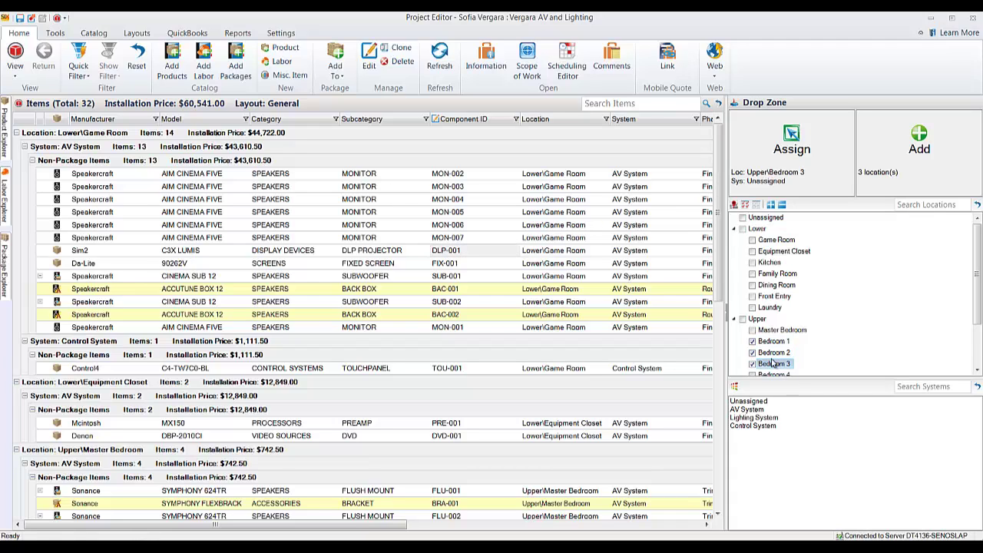
{"action": "left_click", "coordinate": [753, 376]}
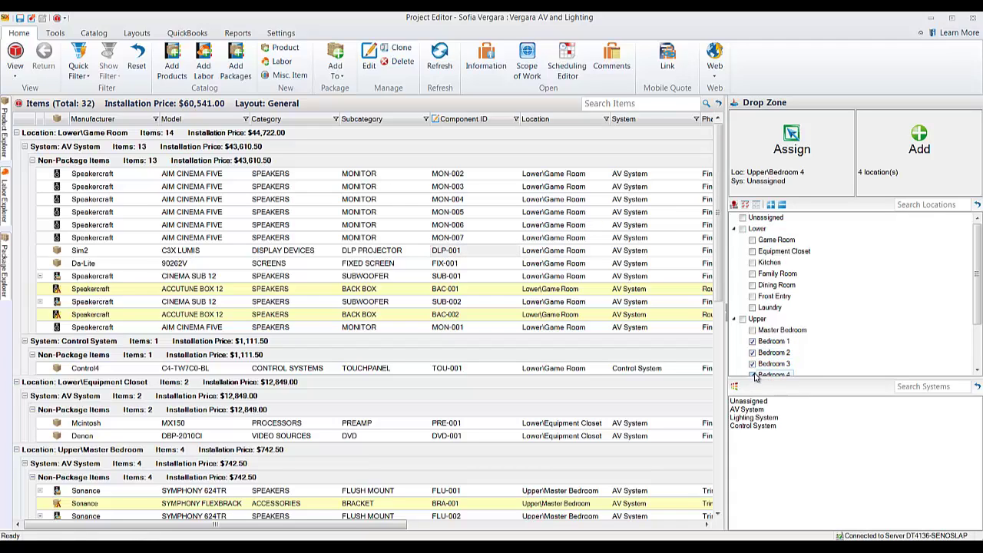
{"action": "left_click", "coordinate": [754, 425]}
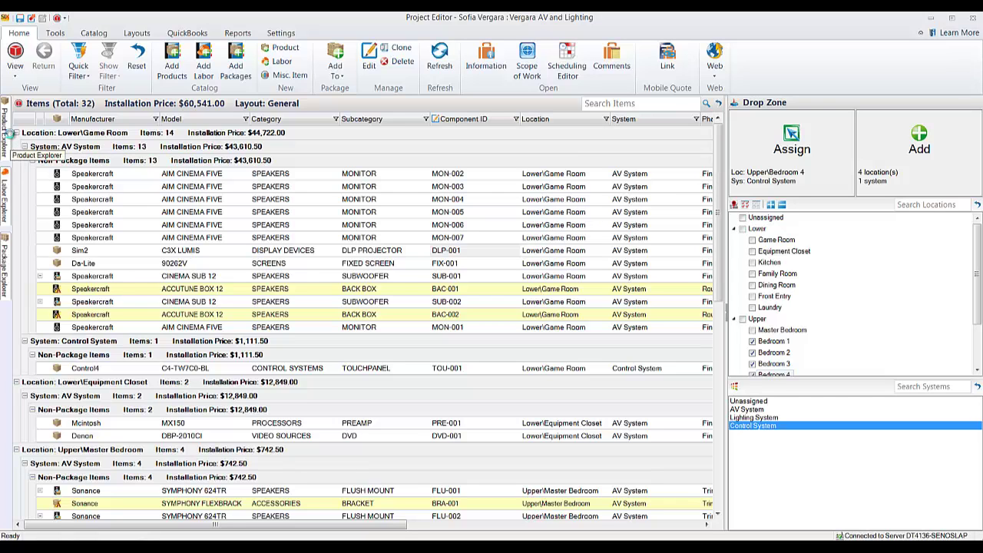
{"action": "left_click", "coordinate": [5, 137]}
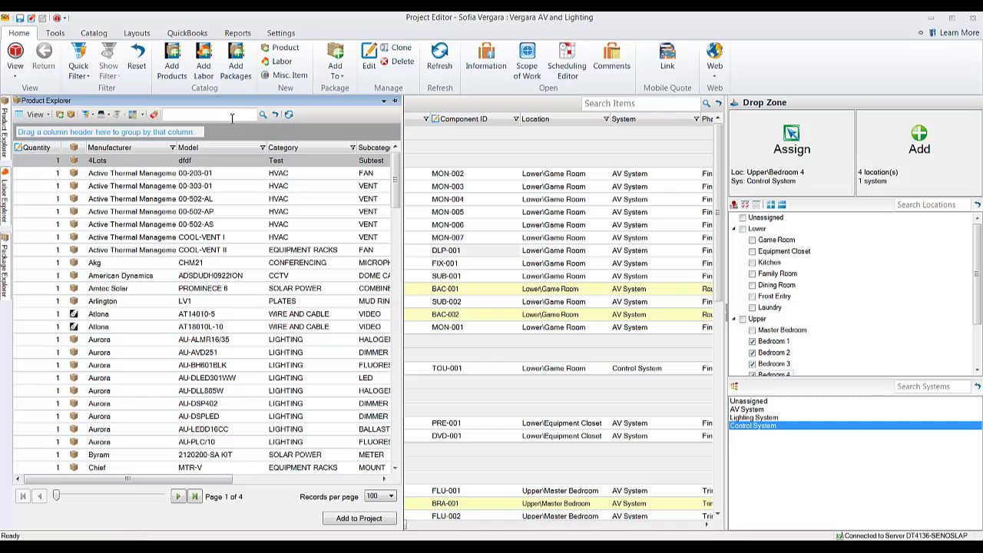
Add a C4-TW7C0-BL touchpanel from a 'control' search to the four bedrooms, skipping the programming labor accessory.
{"action": "key", "text": "Return"}
{"action": "left_click", "coordinate": [178, 225]}
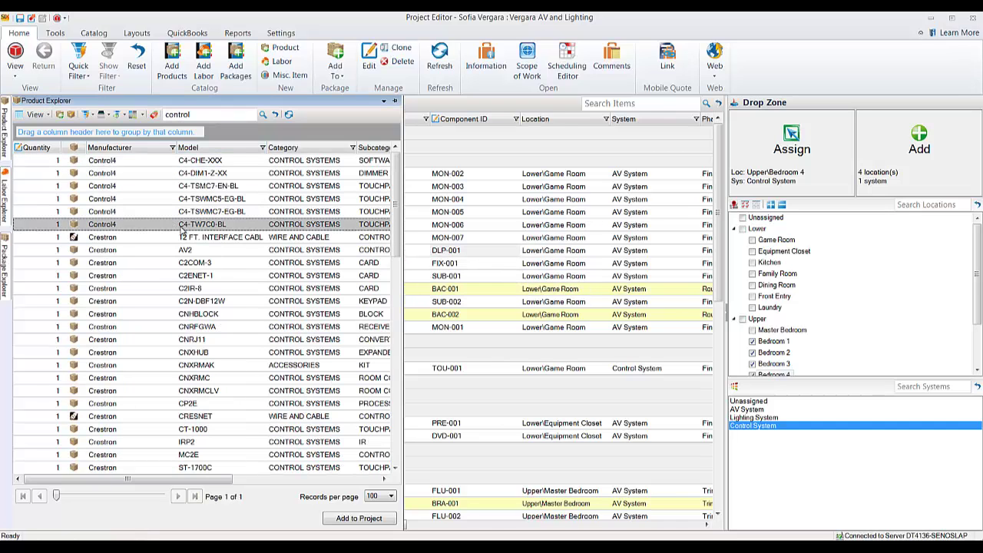
{"action": "left_click_drag", "start_coordinate": [201, 227], "coordinate": [891, 172]}
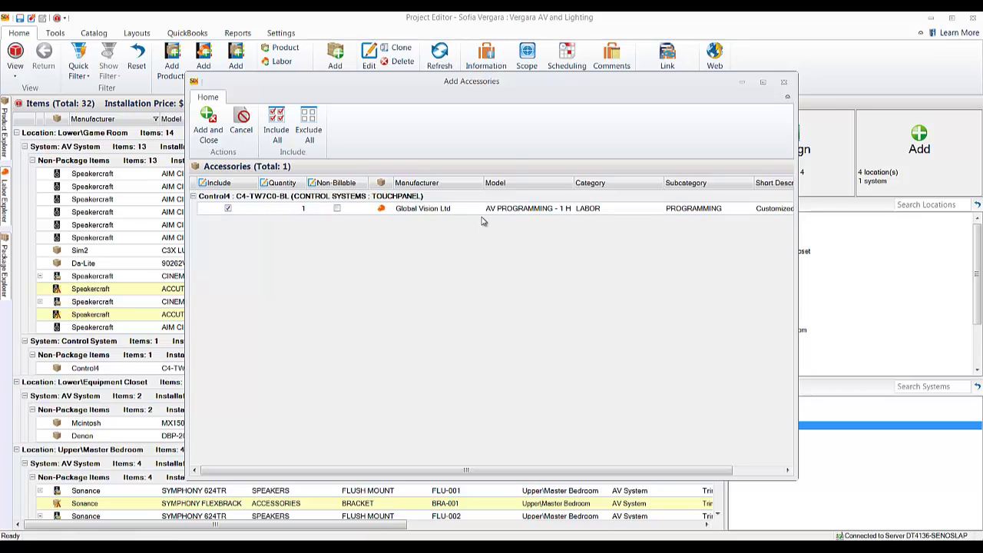
{"action": "left_click", "coordinate": [242, 118]}
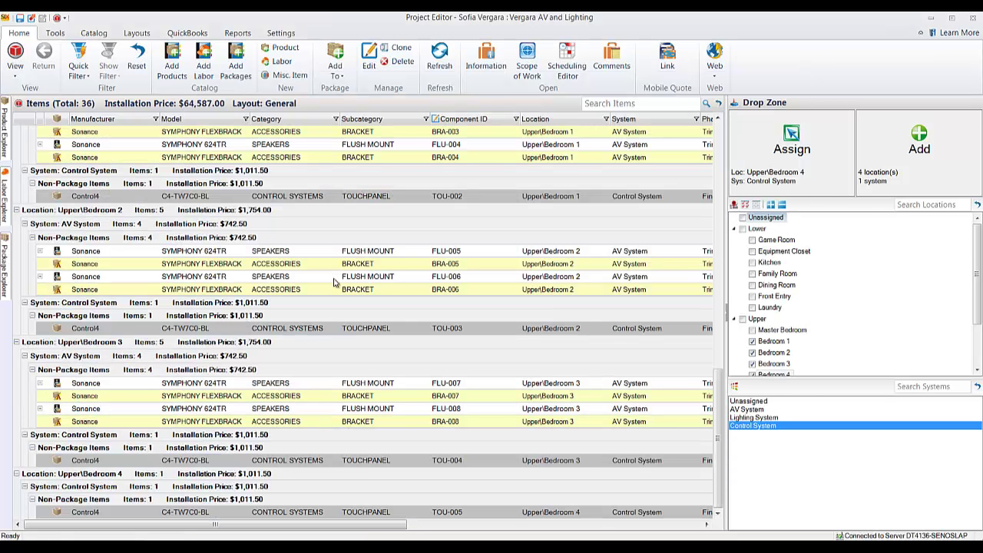
{"action": "left_click", "coordinate": [311, 251]}
{"action": "scroll", "coordinate": [307, 253], "scroll_direction": "up", "scroll_amount": 3}
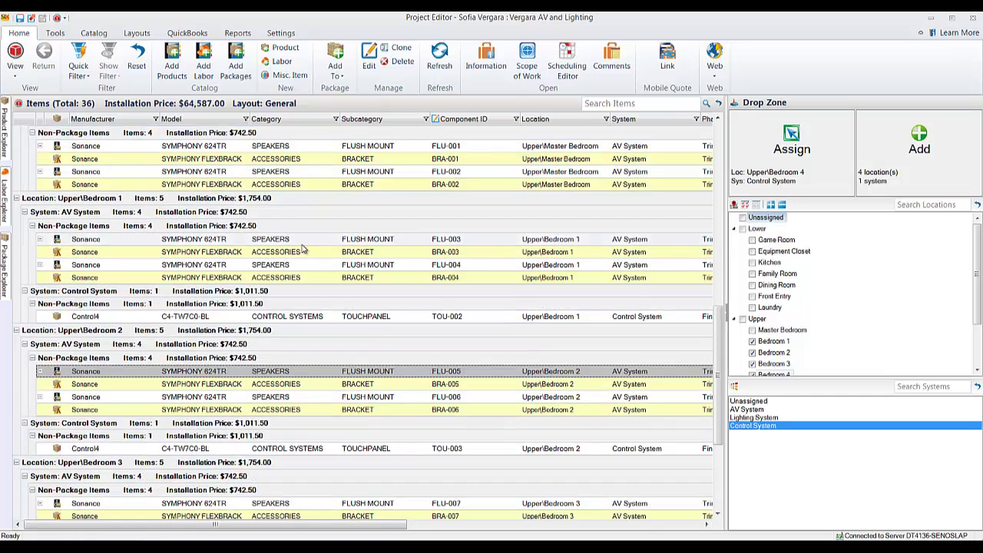
{"action": "left_click", "coordinate": [304, 243]}
Collapse the item groups and select the Master Bedroom Sonance speakers FLU-001 and FLU-002.
{"action": "key", "text": "F12"}
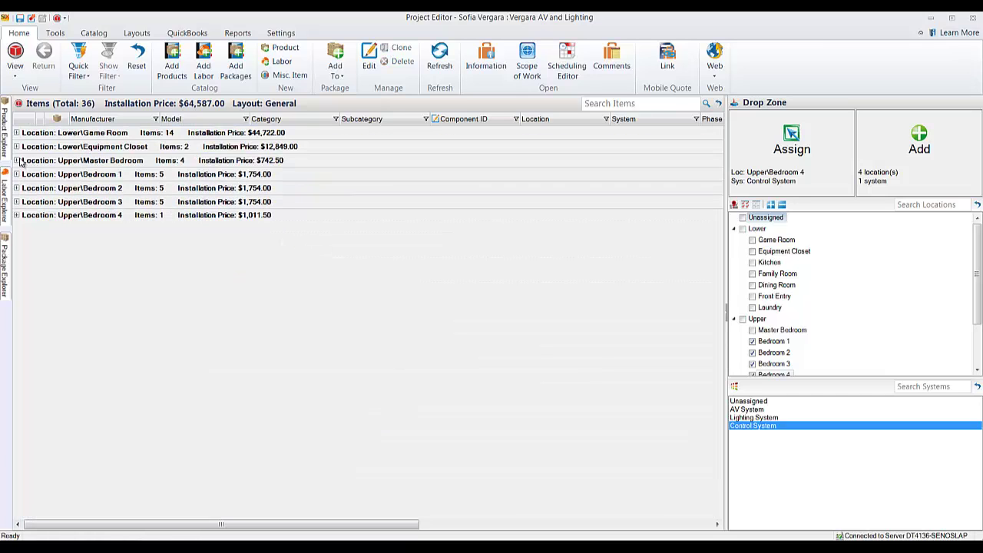
{"action": "left_click", "coordinate": [17, 161]}
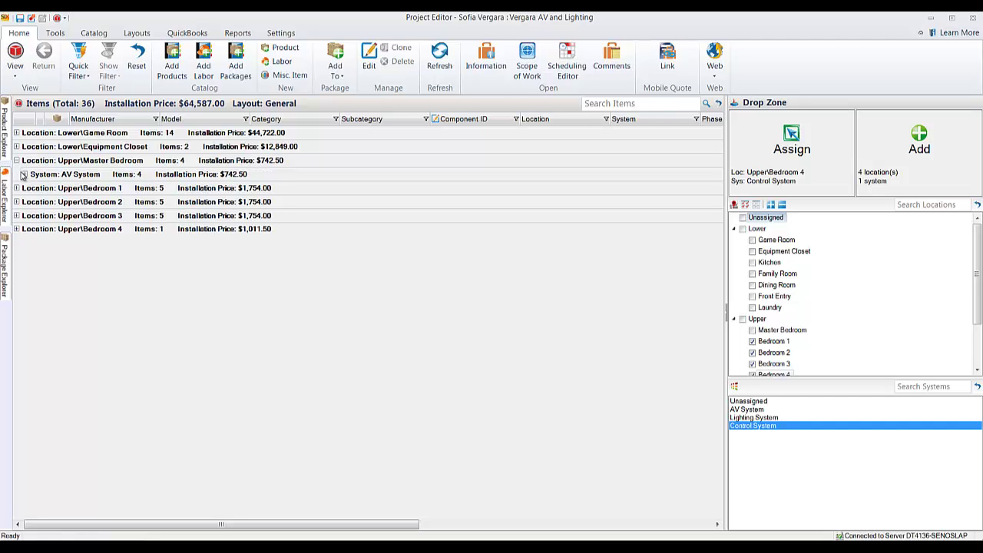
{"action": "left_click", "coordinate": [24, 174]}
{"action": "left_click", "coordinate": [32, 188]}
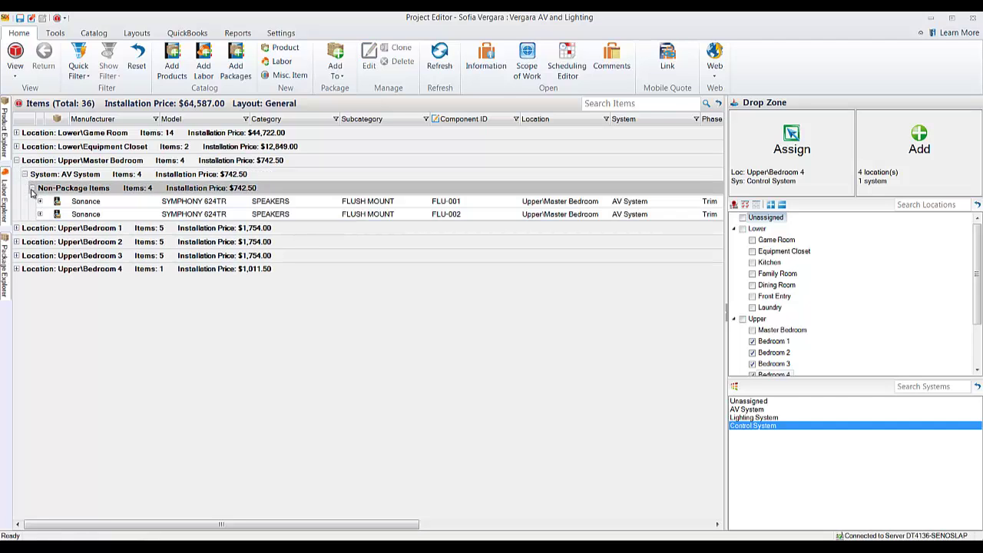
{"action": "left_click", "coordinate": [109, 202]}
{"action": "left_click", "coordinate": [138, 215], "text": "shift"}
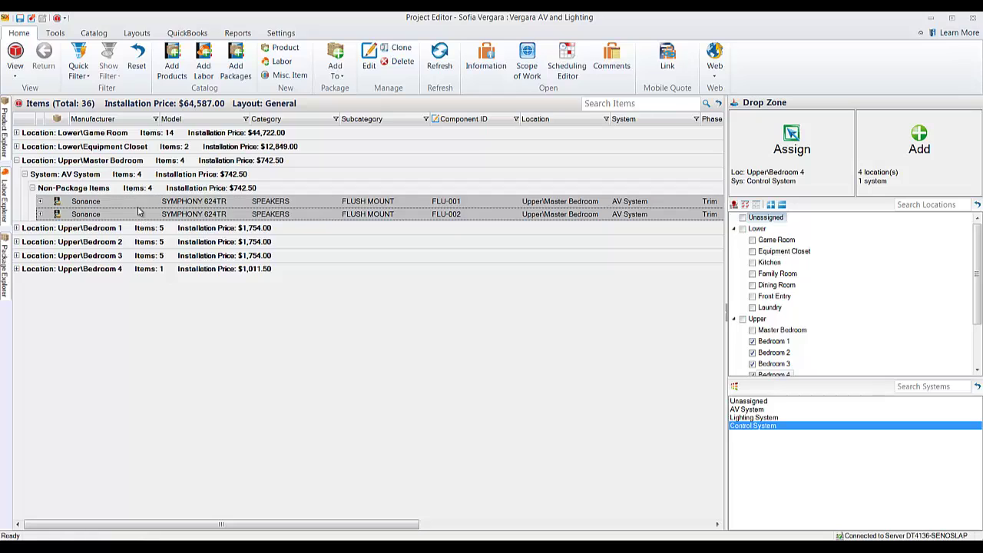
Swap the selected speakers for Speakercraft AIM WIDE FIVE via Replace Products, then save the project.
{"action": "left_click", "coordinate": [56, 33]}
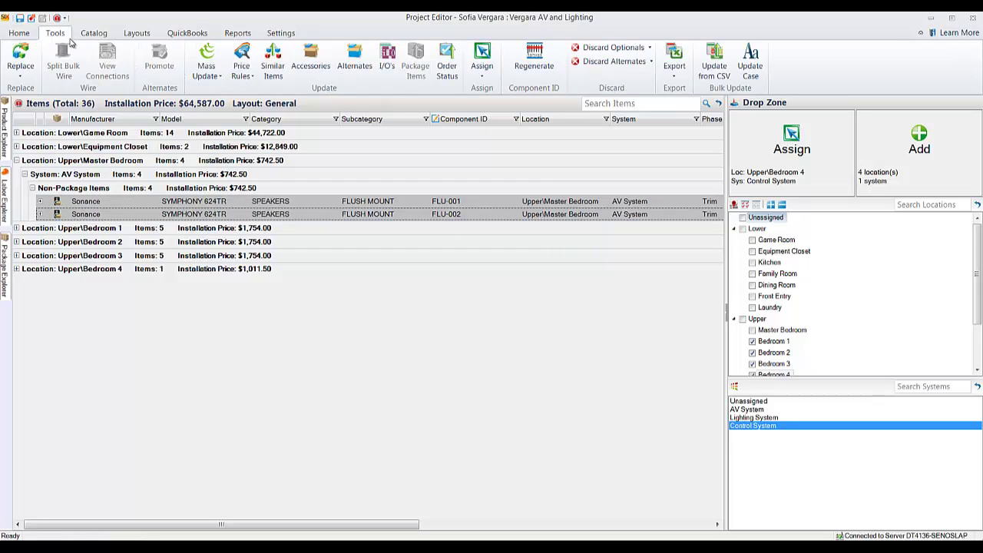
{"action": "left_click", "coordinate": [21, 68]}
{"action": "left_click", "coordinate": [34, 91]}
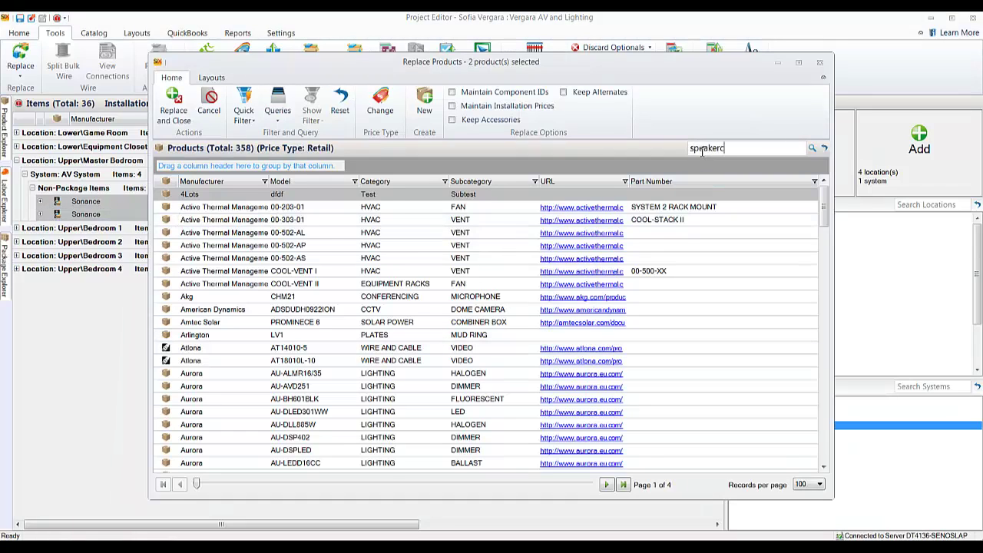
{"action": "key", "text": "Return"}
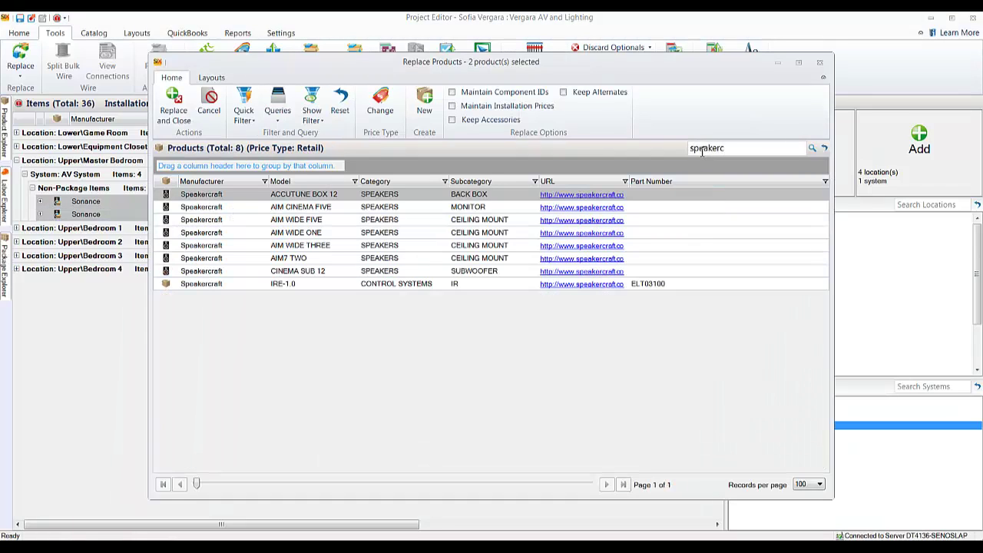
{"action": "left_click", "coordinate": [302, 221]}
{"action": "left_click", "coordinate": [174, 103]}
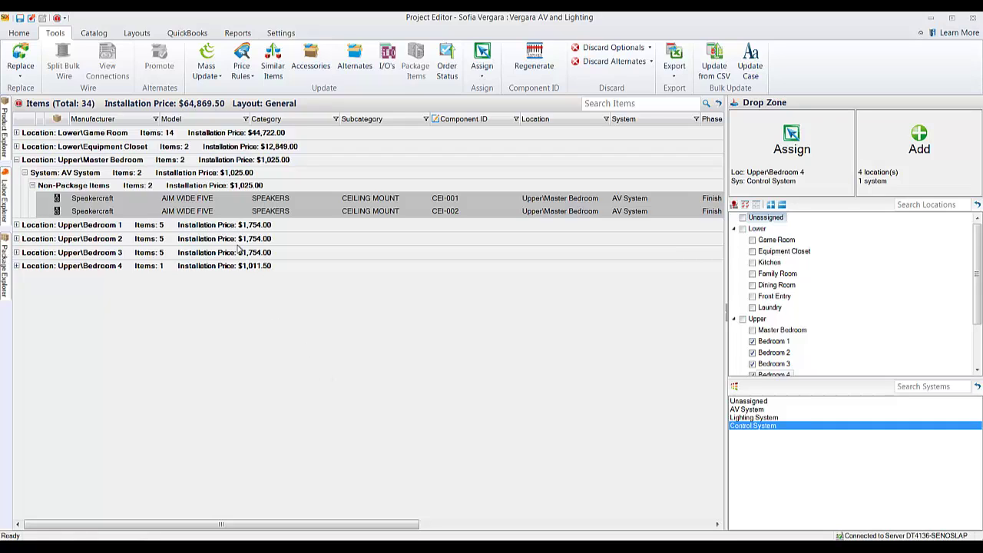
{"action": "left_click", "coordinate": [18, 20]}
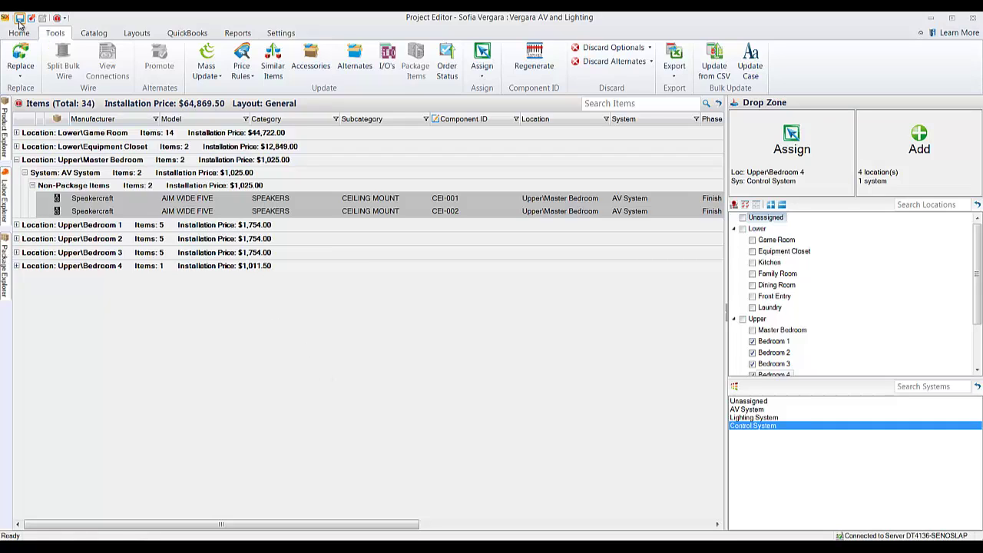
Compare revision 1 against the As sold revision 0 with prices included.
{"action": "left_click", "coordinate": [973, 21]}
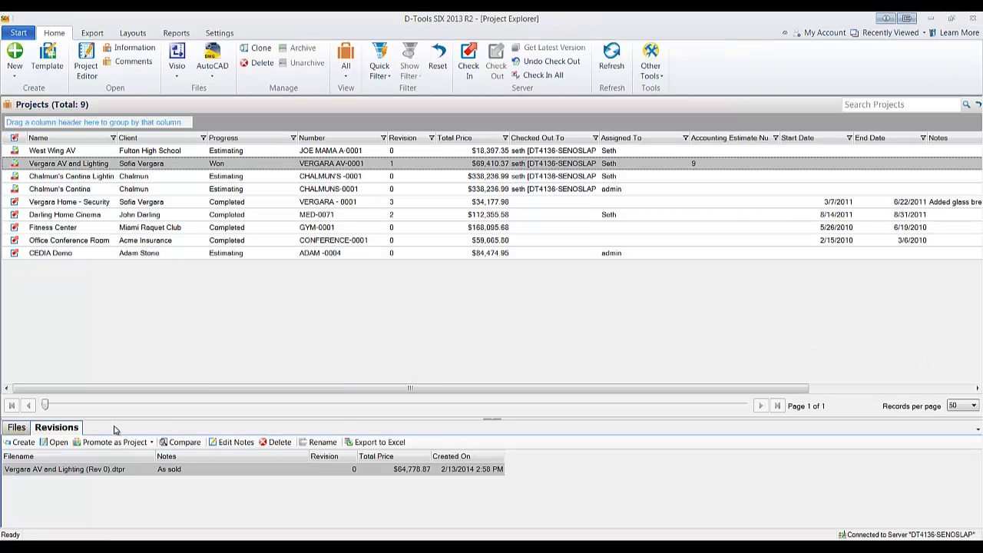
{"action": "left_click", "coordinate": [181, 443]}
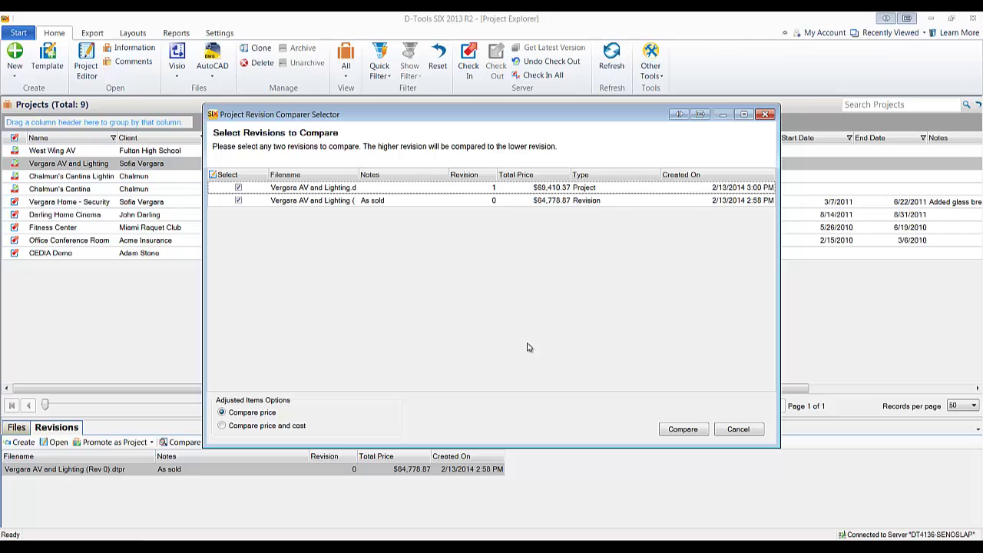
{"action": "left_click", "coordinate": [683, 433]}
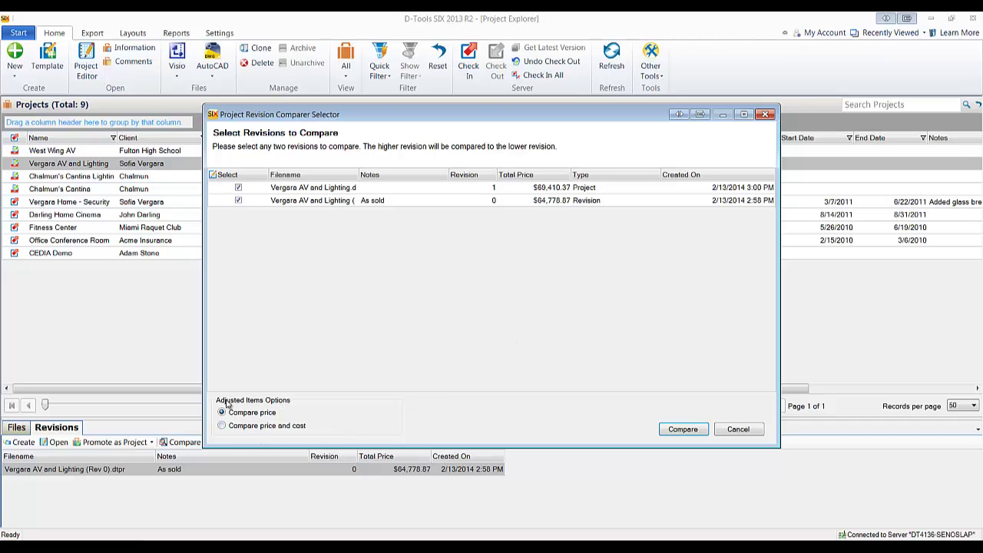
{"action": "left_click", "coordinate": [674, 431]}
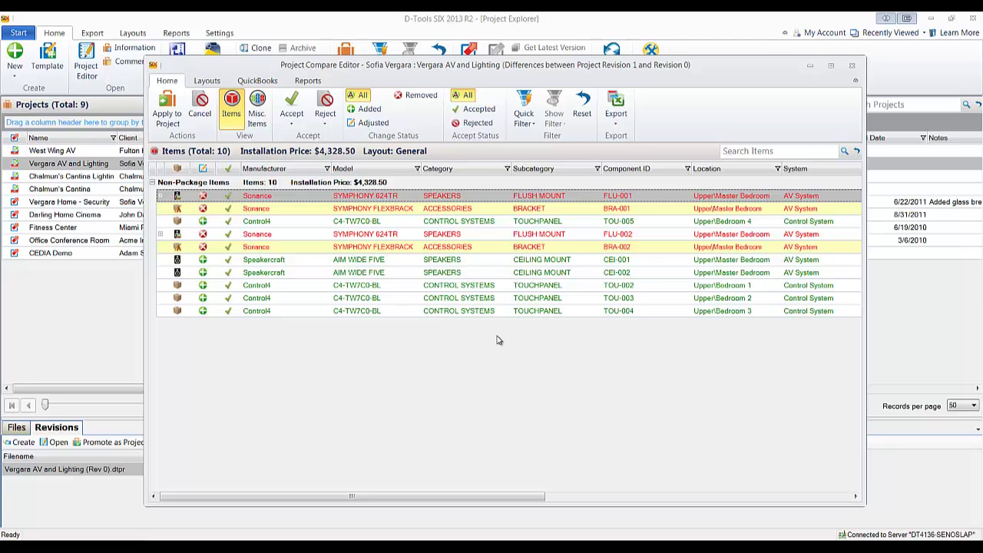
Look through the change order report types available for the comparison.
{"action": "left_click", "coordinate": [309, 81]}
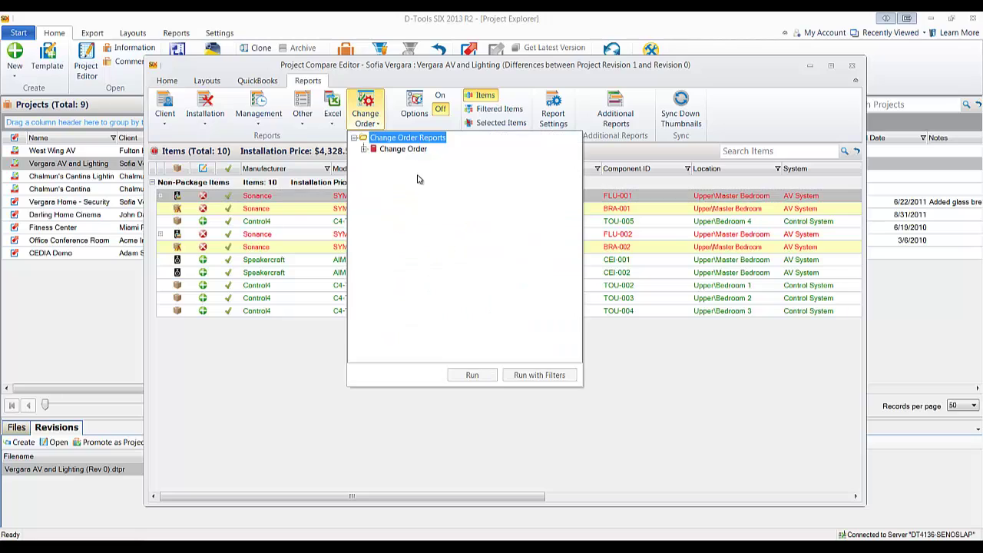
{"action": "left_click", "coordinate": [364, 150]}
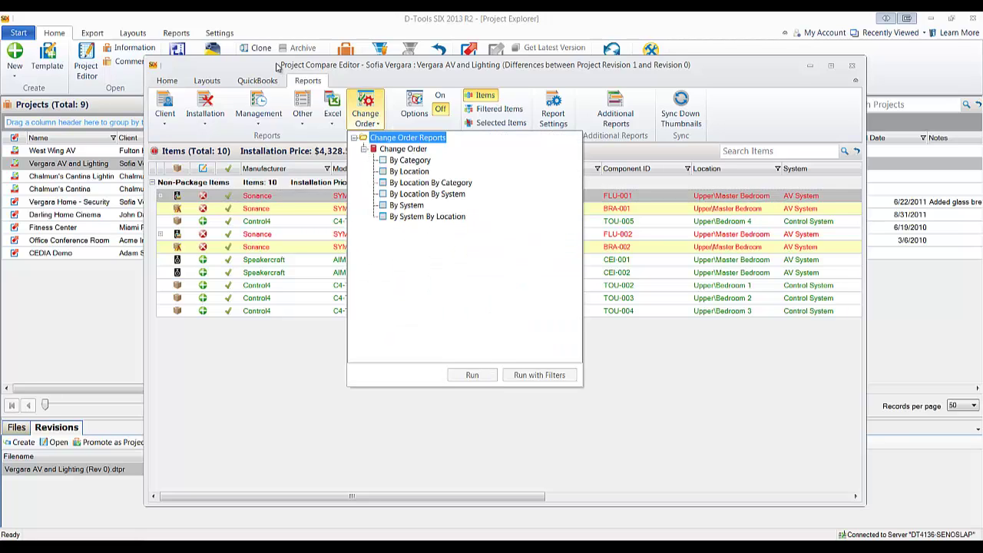
{"action": "left_click", "coordinate": [265, 83]}
Show the QuickBooks Add to Existing estimate choices for the compared items.
{"action": "left_click", "coordinate": [265, 85]}
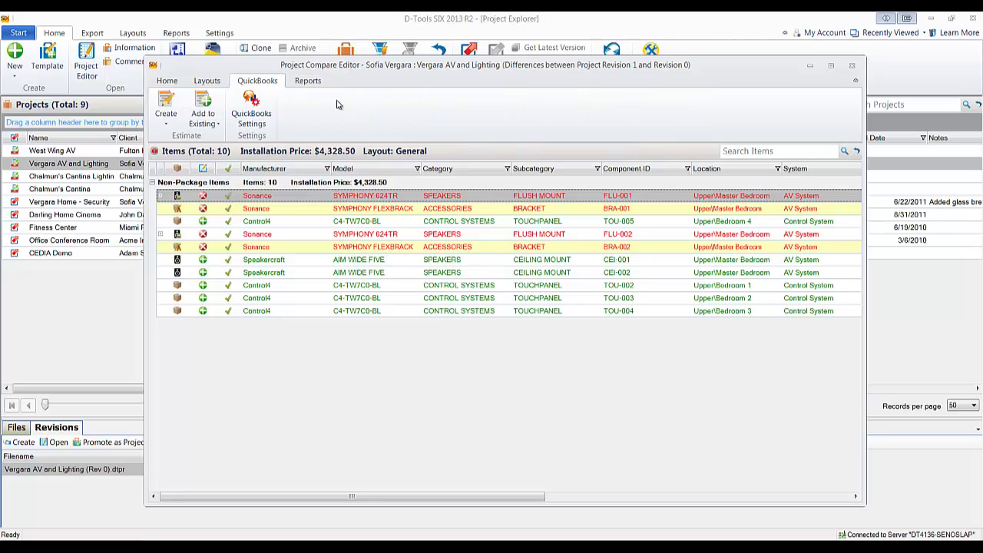
{"action": "left_click", "coordinate": [167, 122]}
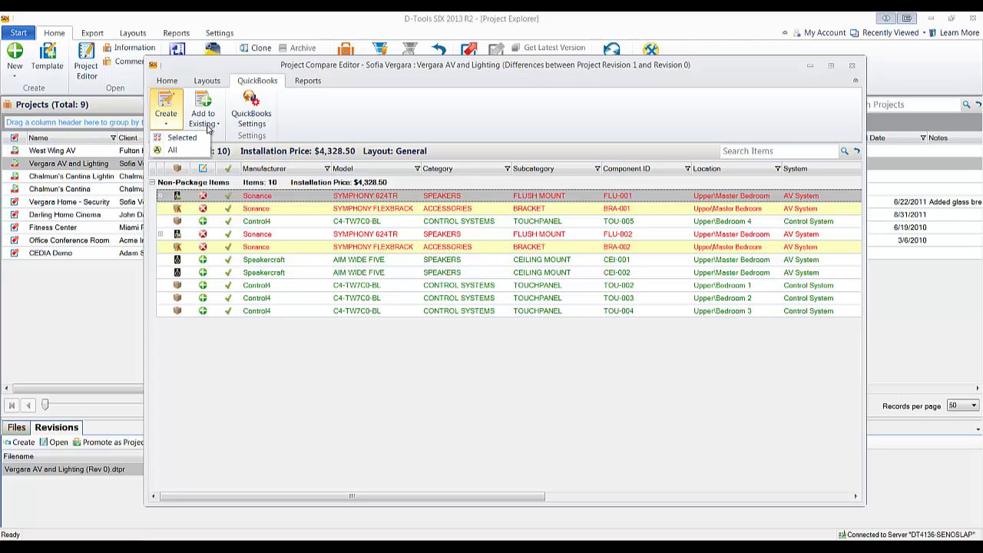
{"action": "left_click", "coordinate": [398, 139]}
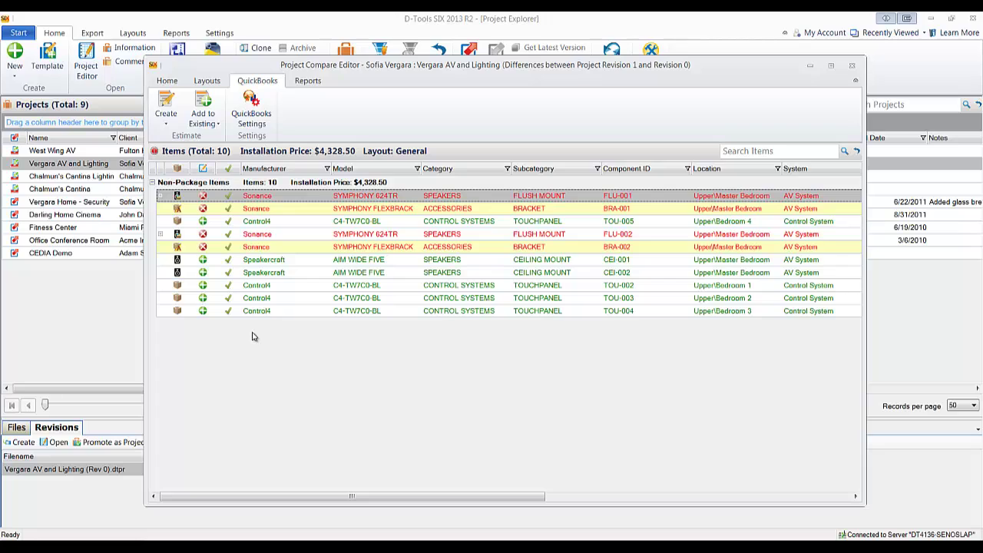
{"action": "left_click", "coordinate": [197, 117]}
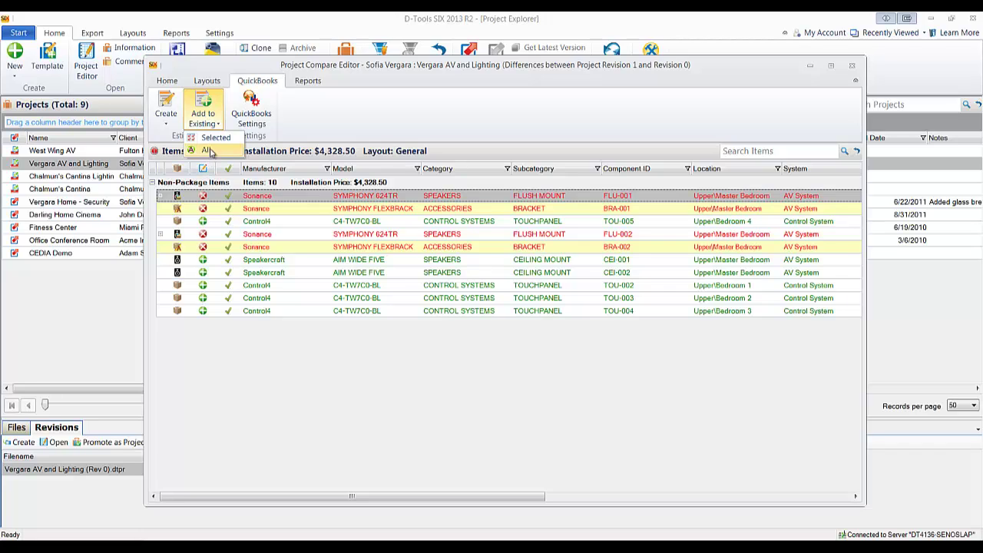
Add all changed items to existing QuickBooks estimate 9.
{"action": "left_click", "coordinate": [209, 150]}
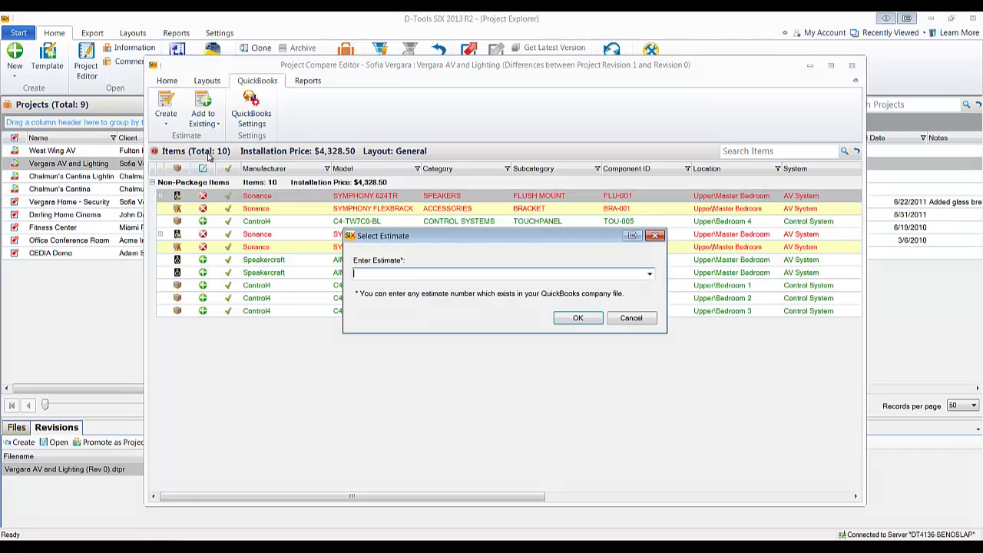
{"action": "left_click", "coordinate": [649, 274]}
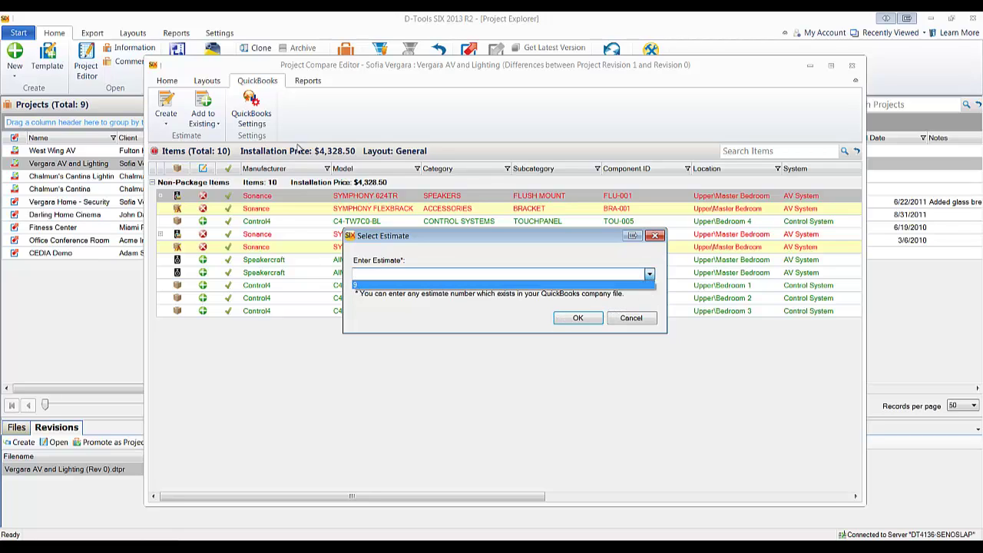
{"action": "left_click", "coordinate": [365, 285]}
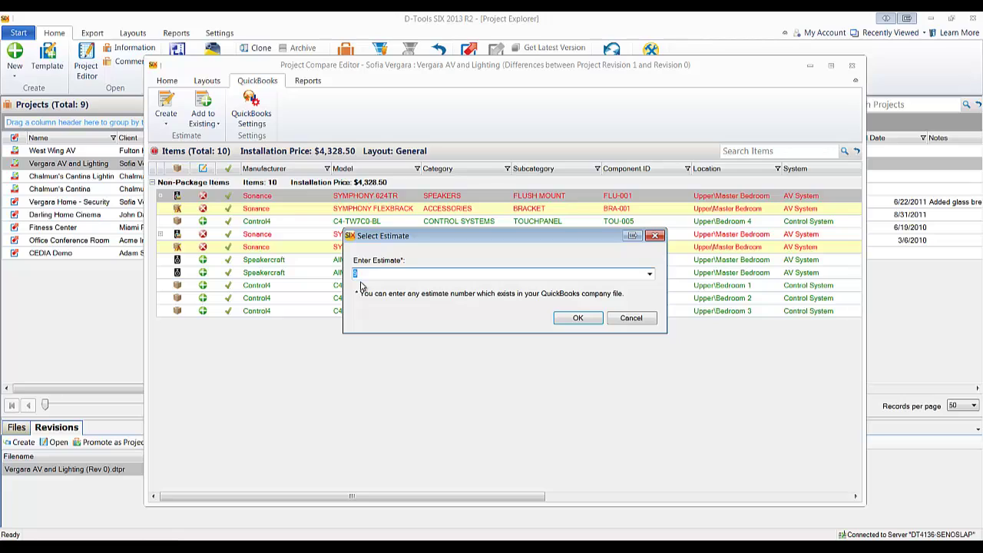
{"action": "left_click", "coordinate": [577, 321]}
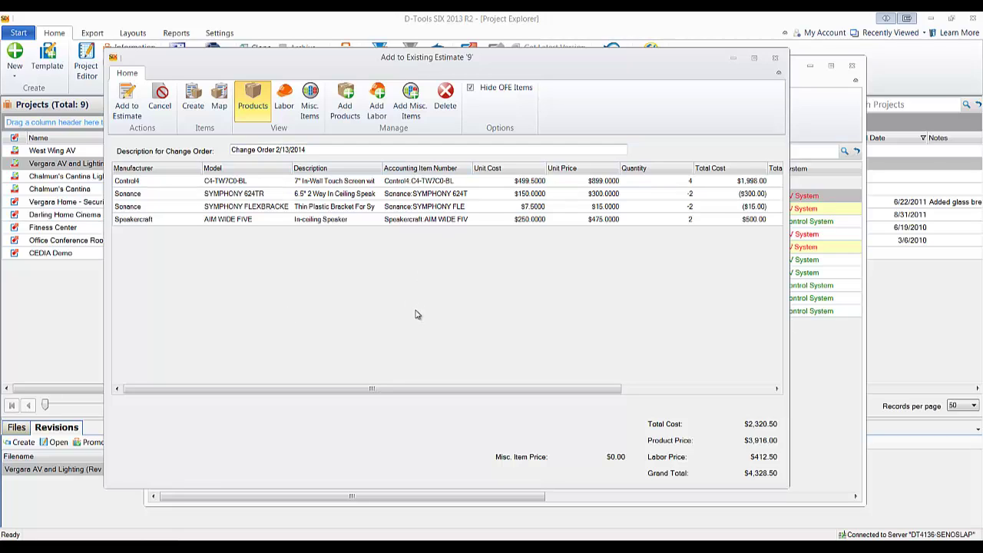
Label the change order '- Approved', add its items to QuickBooks estimate 9, and save the Vergara project.
{"action": "left_click", "coordinate": [275, 152]}
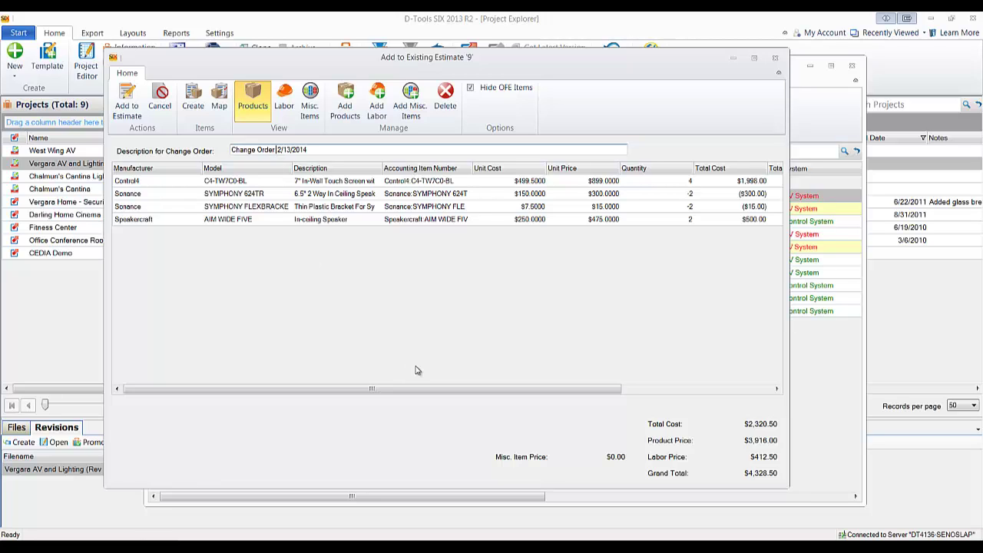
{"action": "type", "text": "- Approved"}
{"action": "left_click", "coordinate": [128, 108]}
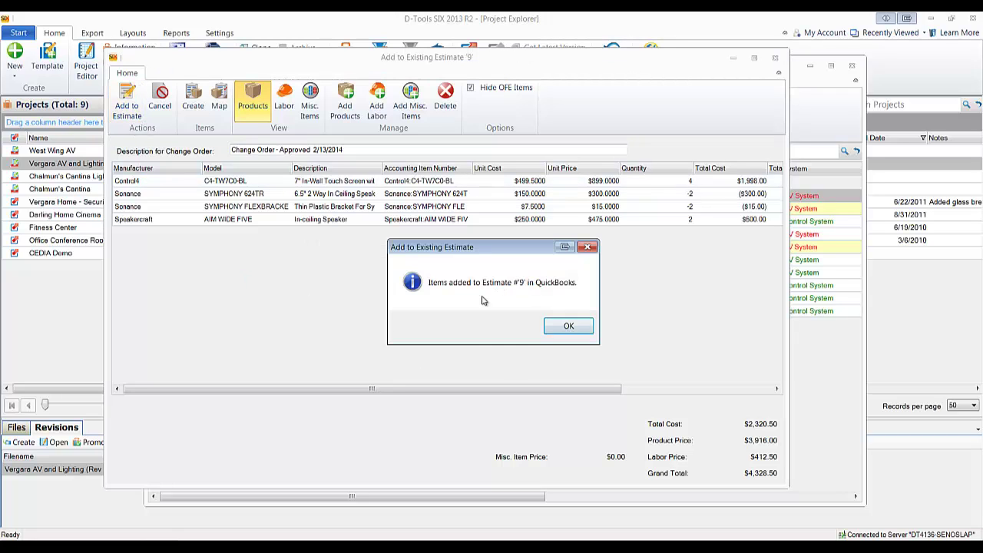
{"action": "left_click", "coordinate": [569, 328]}
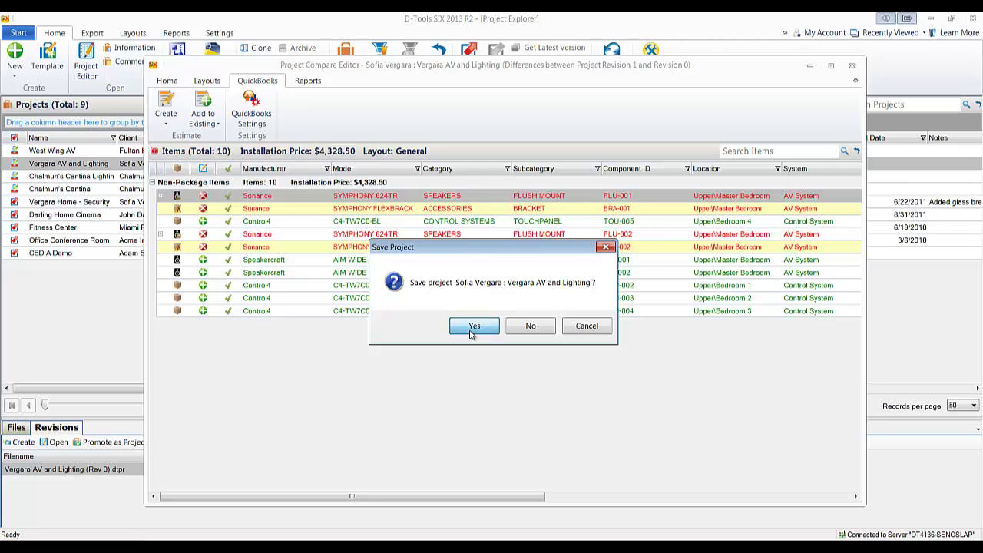
{"action": "left_click", "coordinate": [473, 329]}
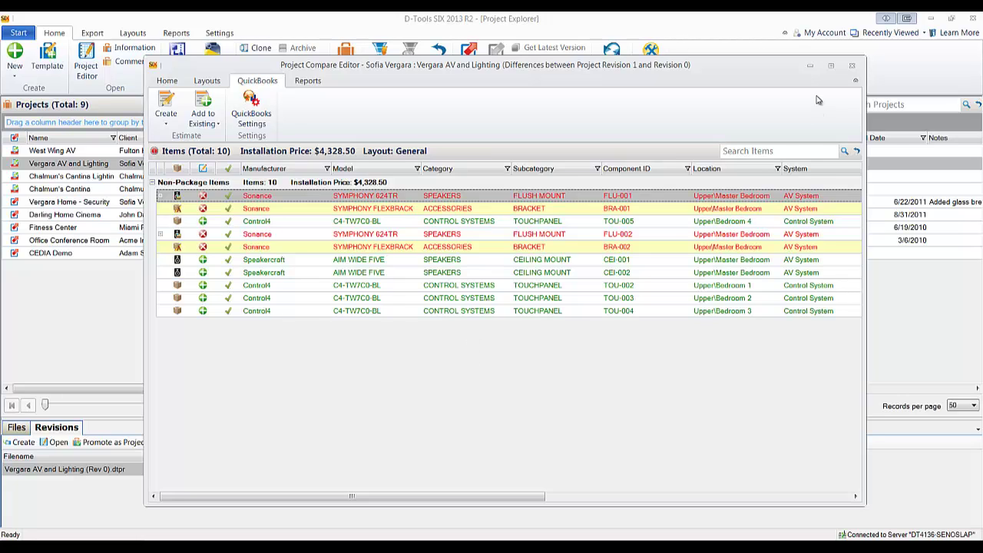
Close the comparison and create revision Vergara AV and Lighting (Rev 1) with the note 'current compare point'.
{"action": "left_click", "coordinate": [851, 66]}
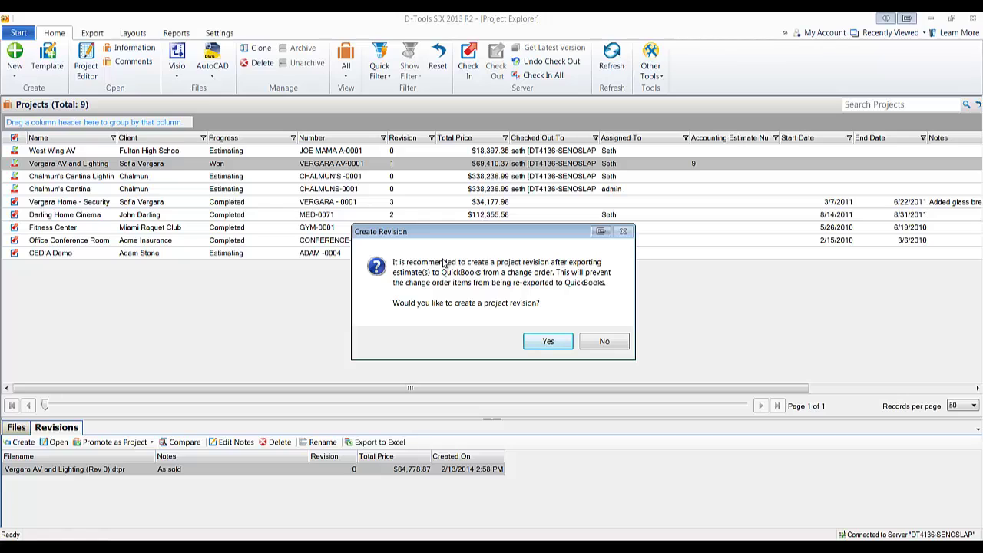
{"action": "left_click", "coordinate": [550, 345]}
{"action": "left_click", "coordinate": [403, 317]}
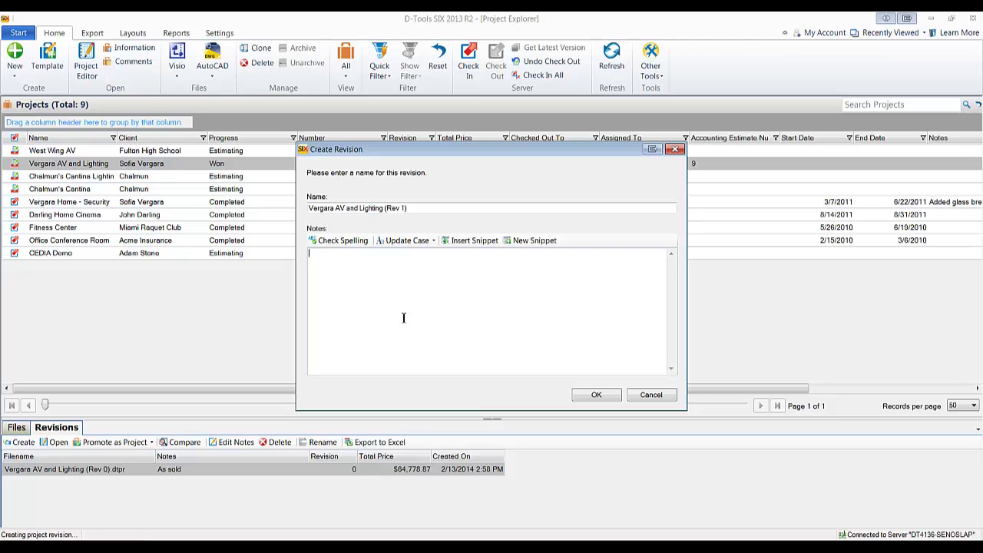
{"action": "type", "text": "current compare point"}
{"action": "left_click", "coordinate": [596, 394]}
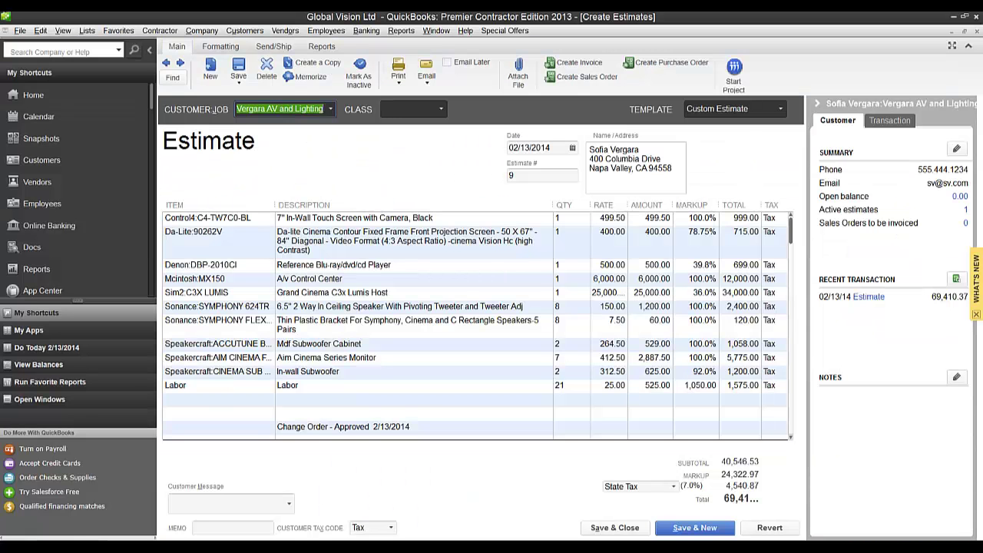
Review estimate 9's Sim2, touch screen and 'Change Order - Approved 2/13/2014' lines in QuickBooks.
{"action": "left_click", "coordinate": [468, 294]}
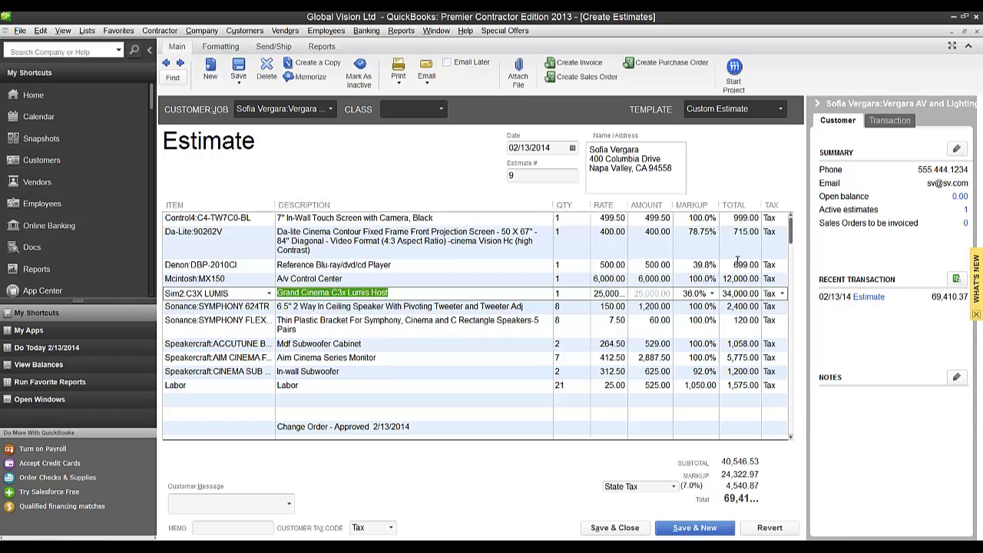
{"action": "left_click", "coordinate": [442, 218]}
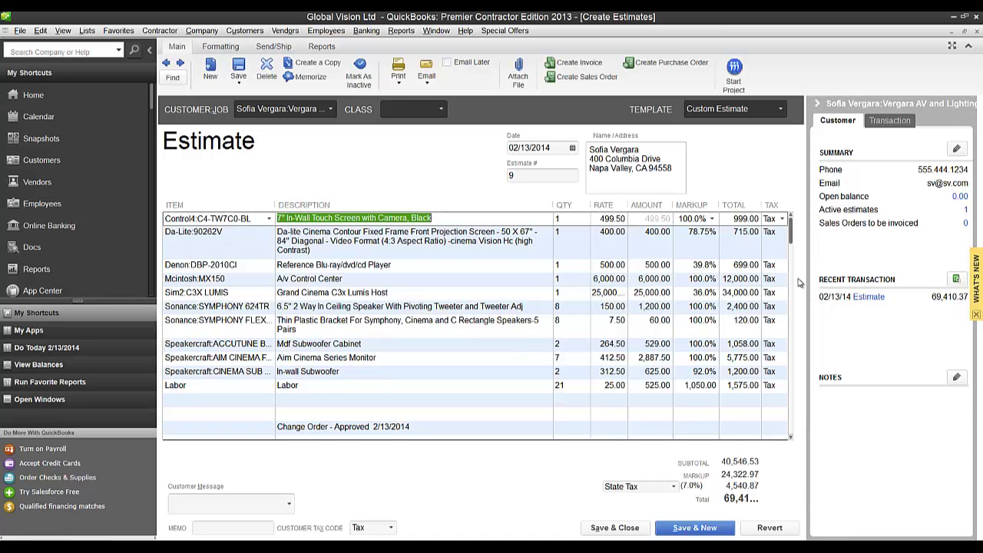
{"action": "left_click_drag", "start_coordinate": [791, 229], "coordinate": [802, 464]}
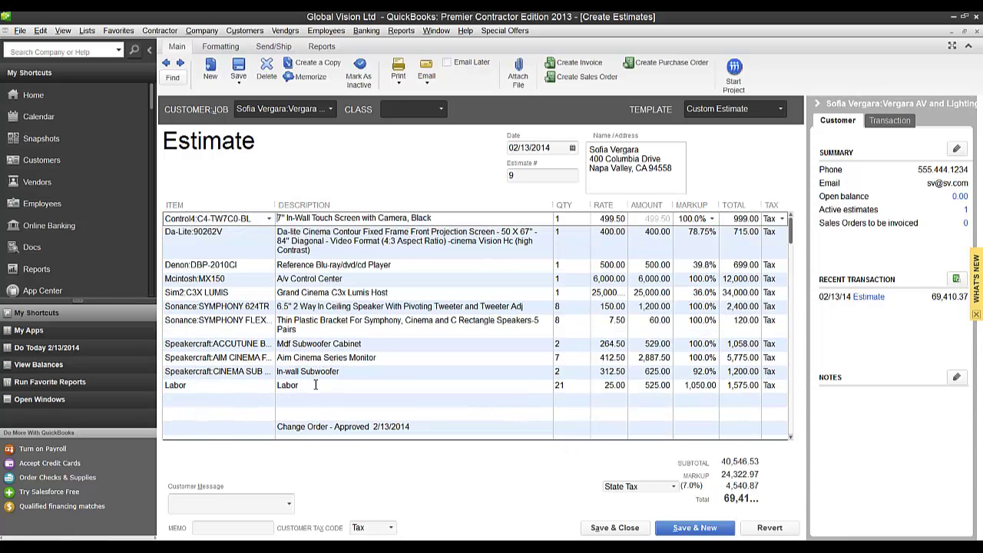
{"action": "left_click", "coordinate": [482, 424]}
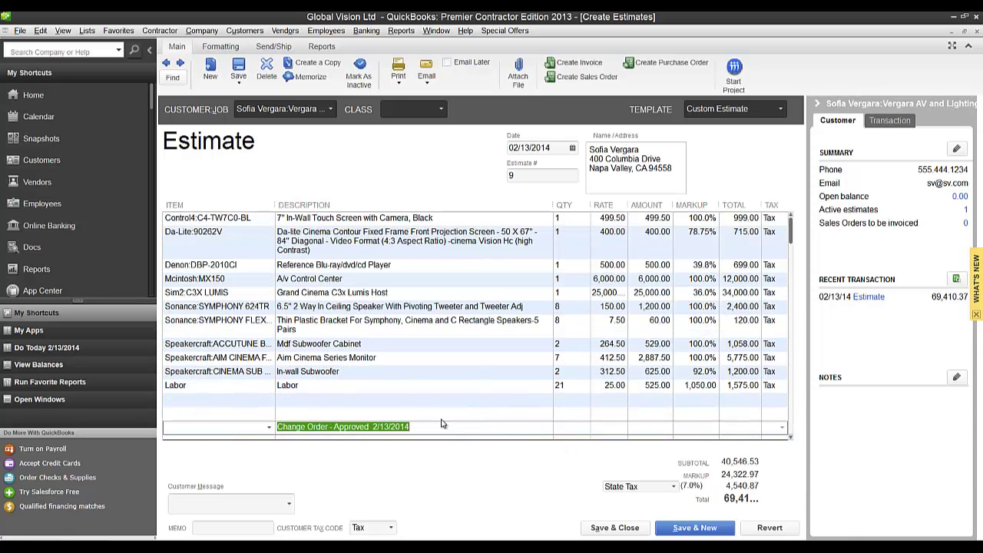
{"action": "left_click", "coordinate": [410, 412]}
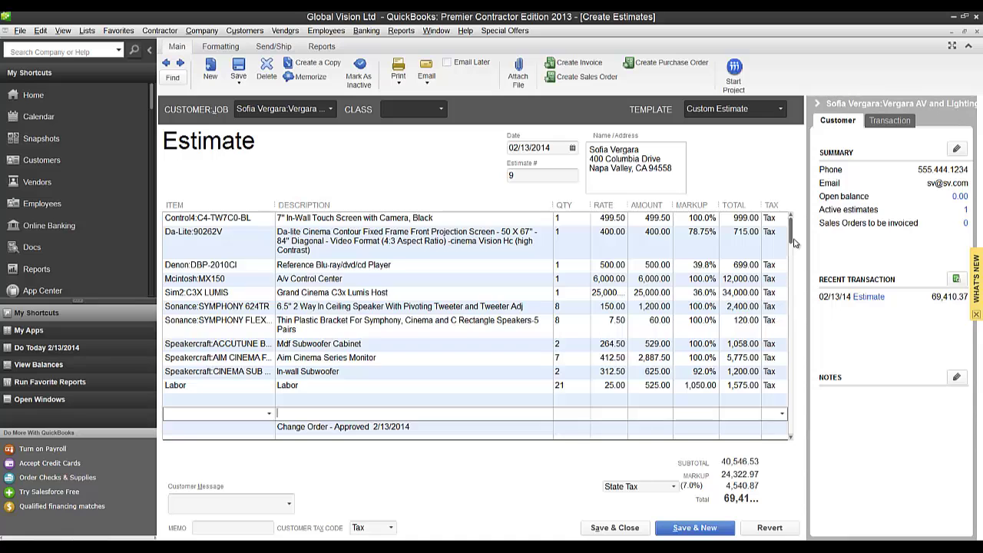
{"action": "left_click_drag", "start_coordinate": [792, 239], "coordinate": [792, 314]}
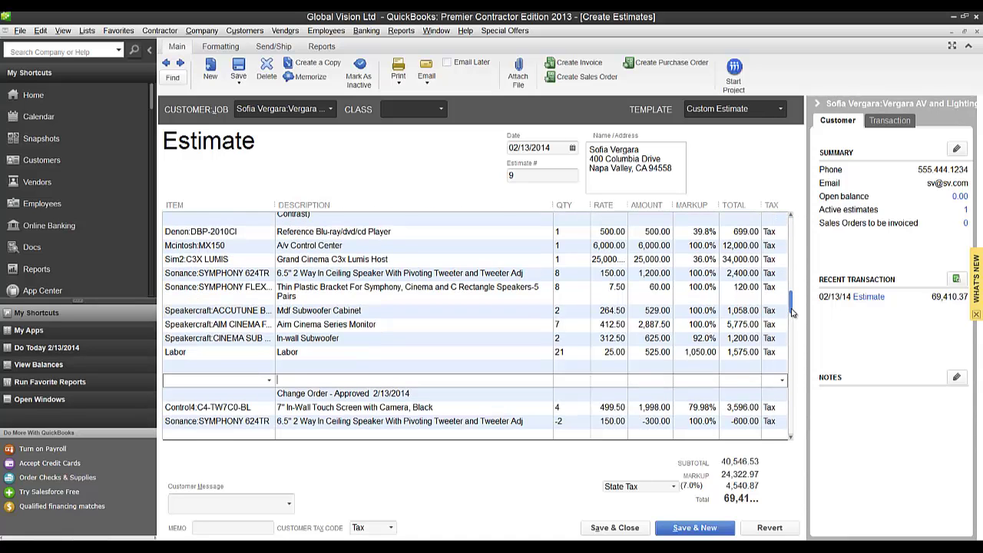
{"action": "left_click_drag", "start_coordinate": [795, 305], "coordinate": [801, 438]}
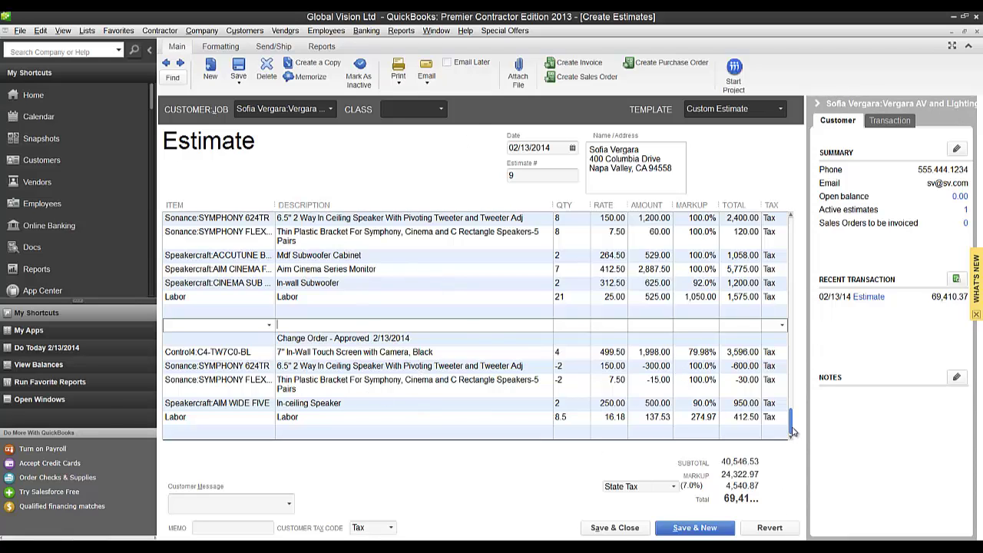
{"action": "left_click_drag", "start_coordinate": [793, 432], "coordinate": [817, 215]}
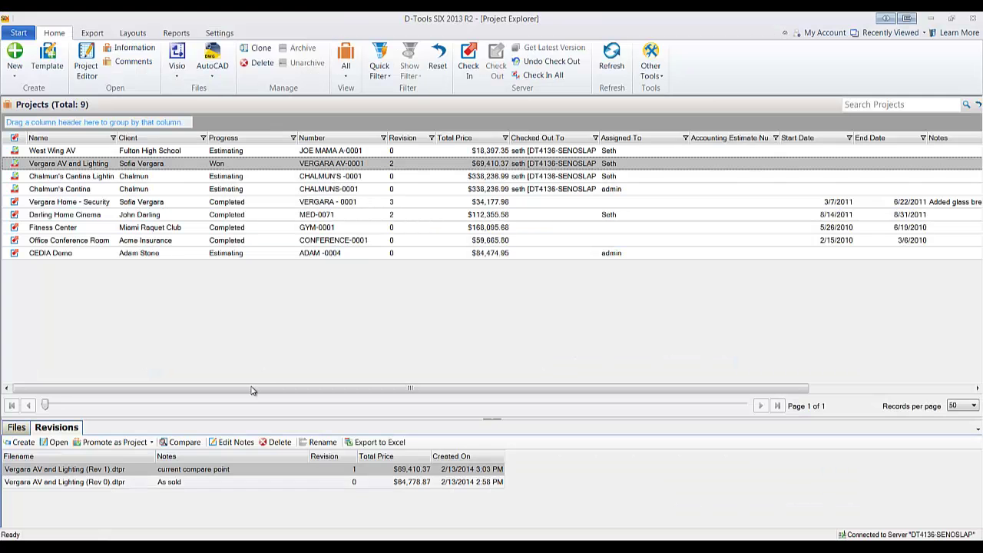
Go to the D-Tools SIX Home Page from the Start menu.
{"action": "left_click", "coordinate": [14, 32]}
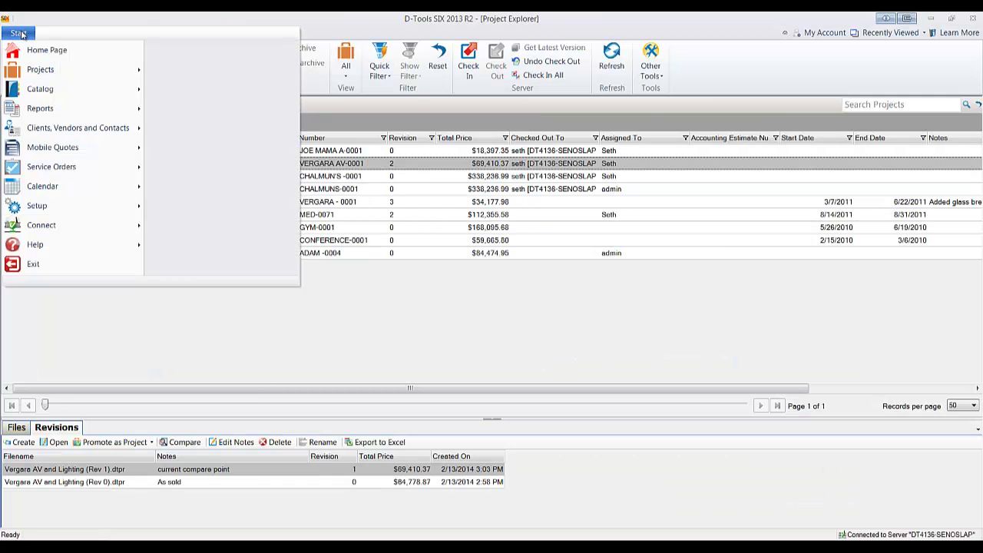
{"action": "left_click", "coordinate": [34, 48]}
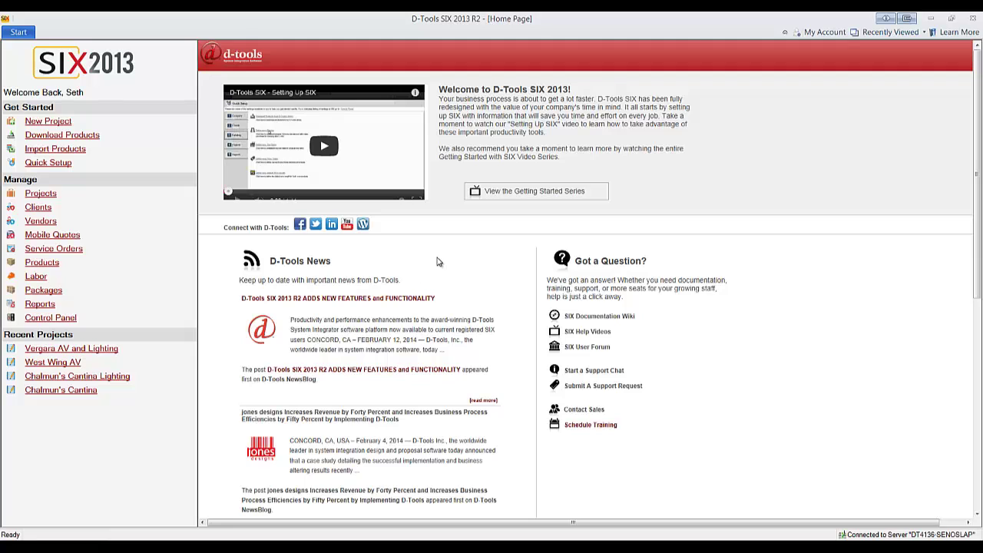